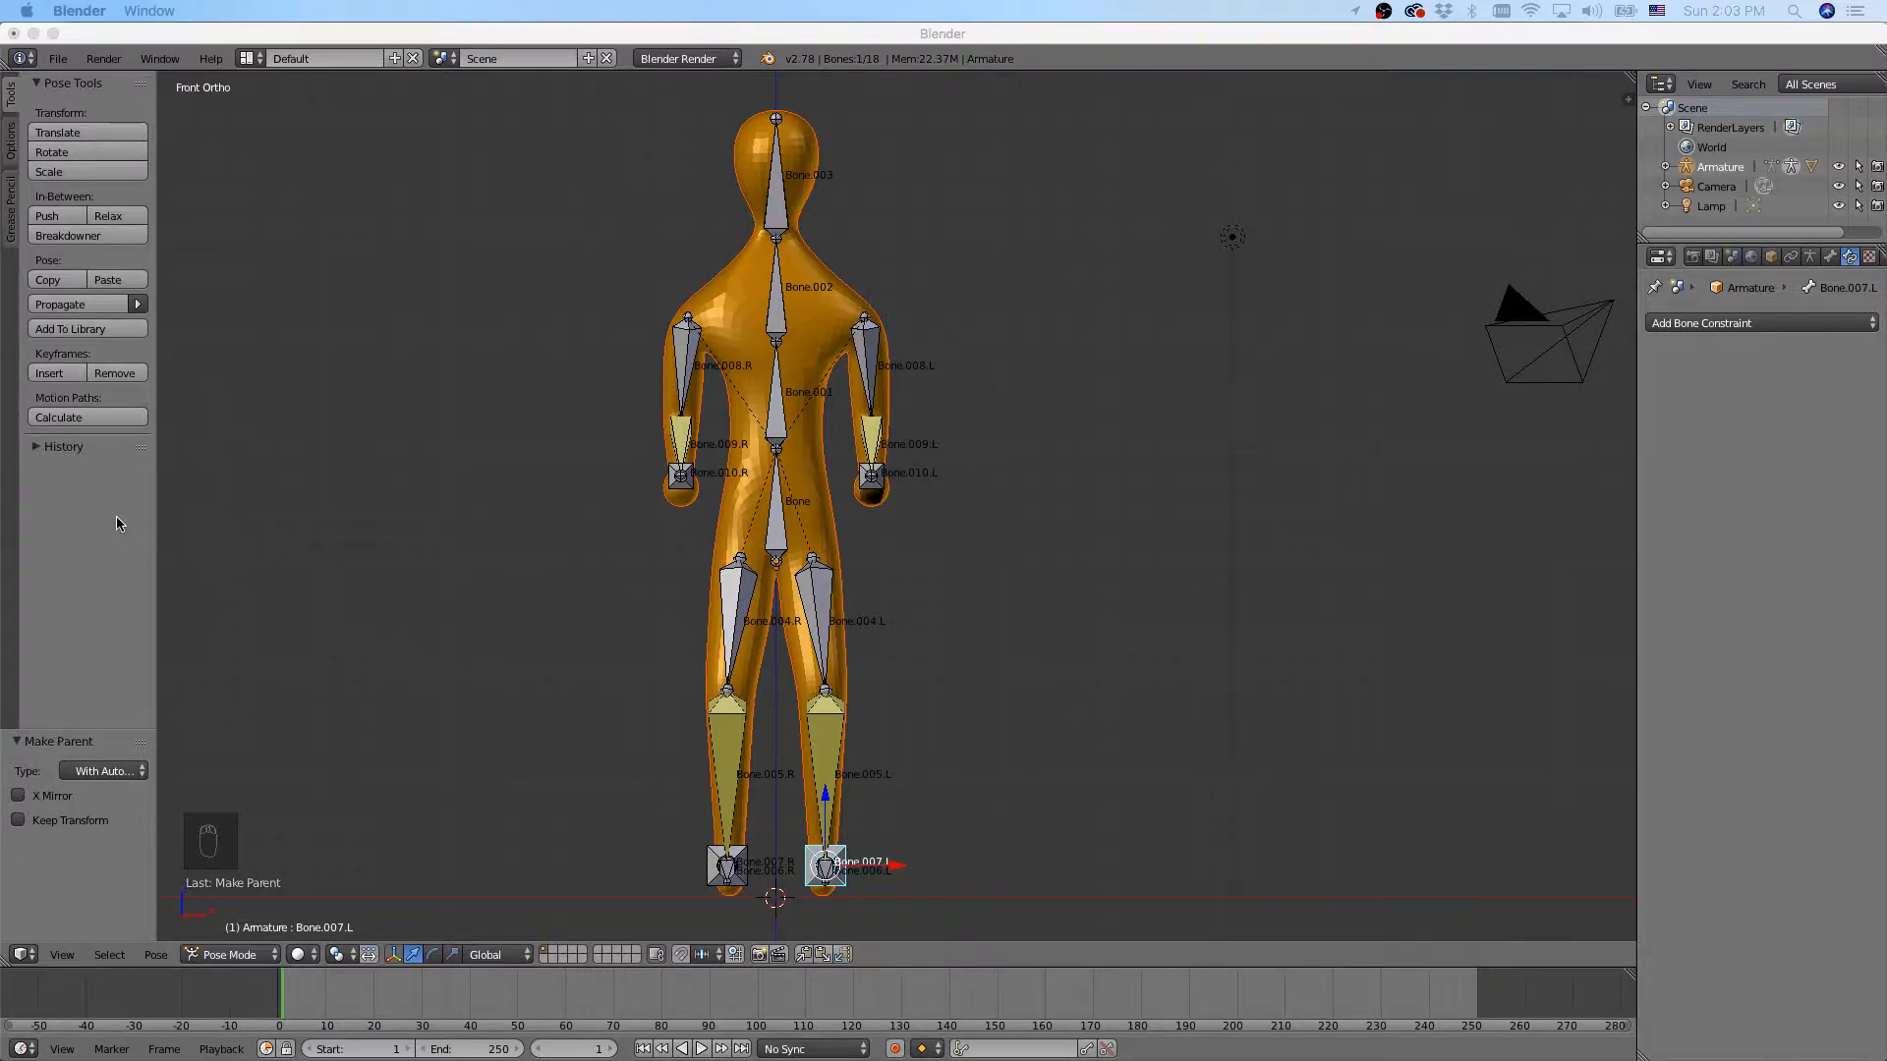
Hide the tool shelf and turn off the display of bone names for the armature.
click(158, 521)
drag(156, 521, 115, 524)
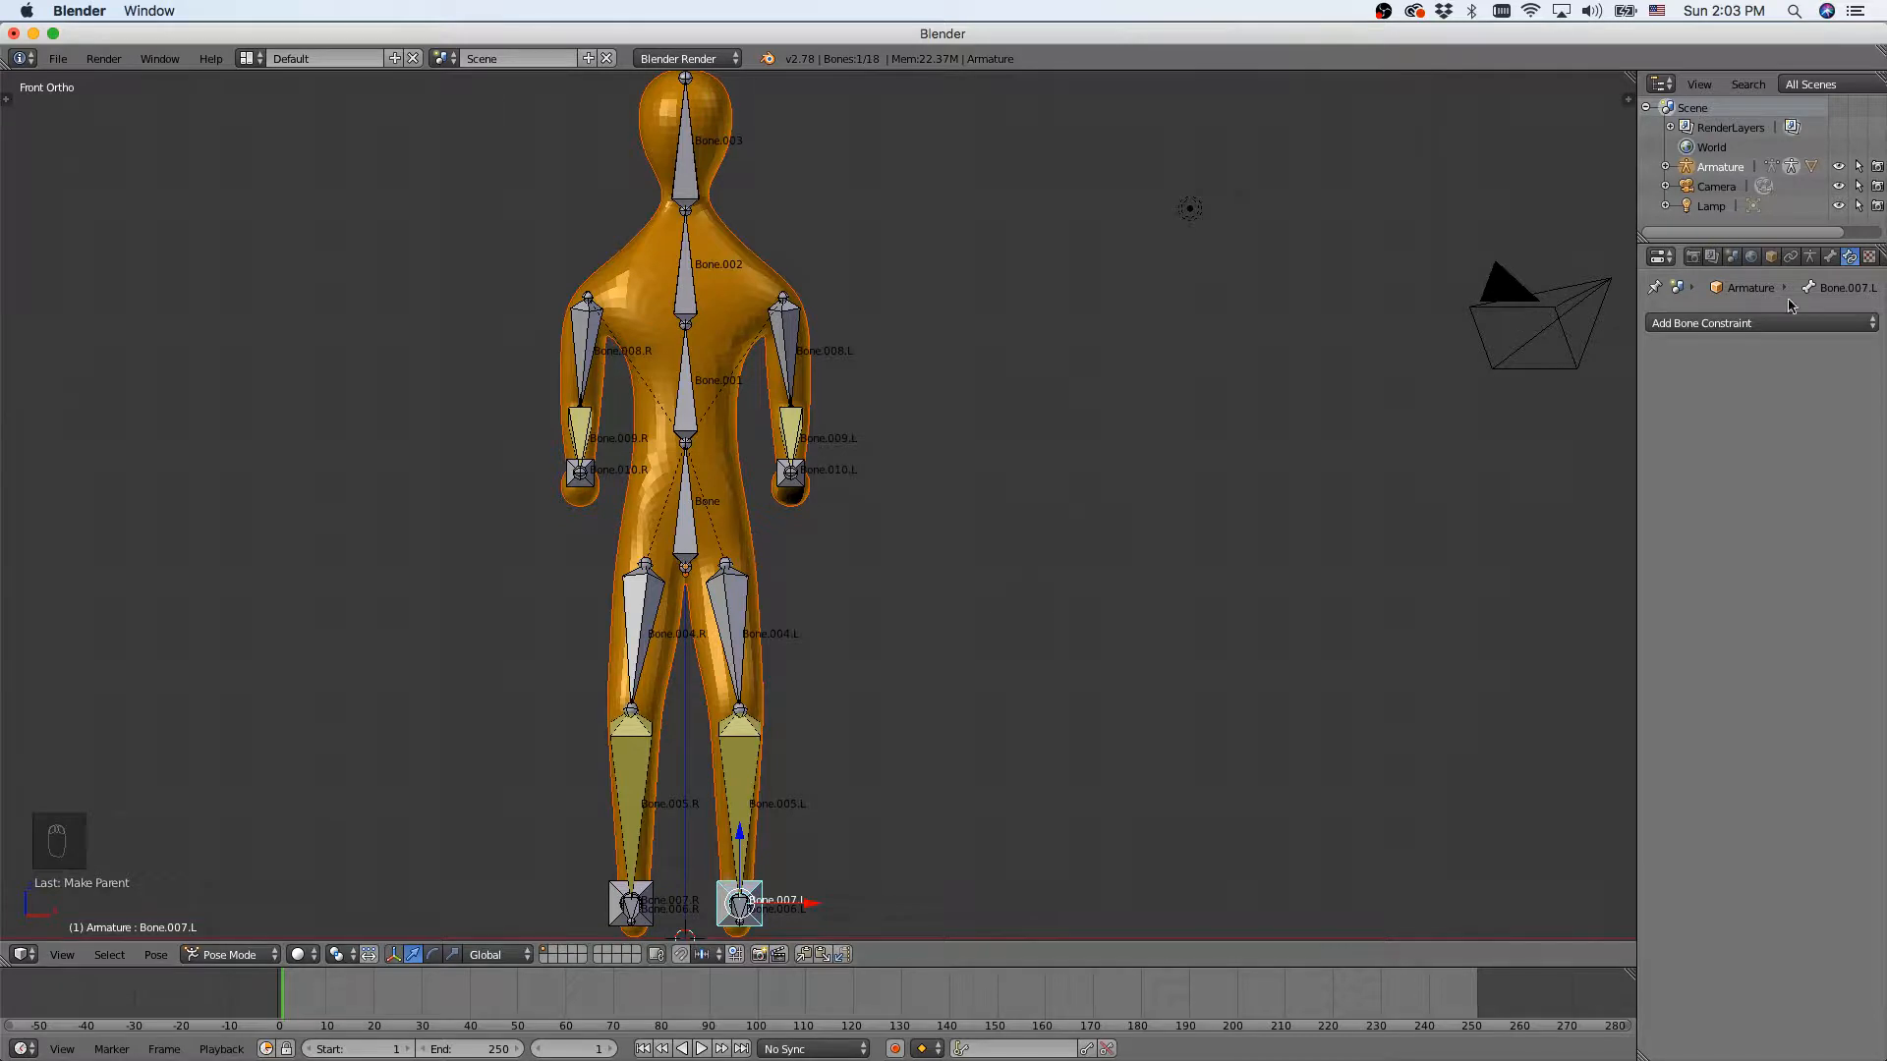
click(1831, 258)
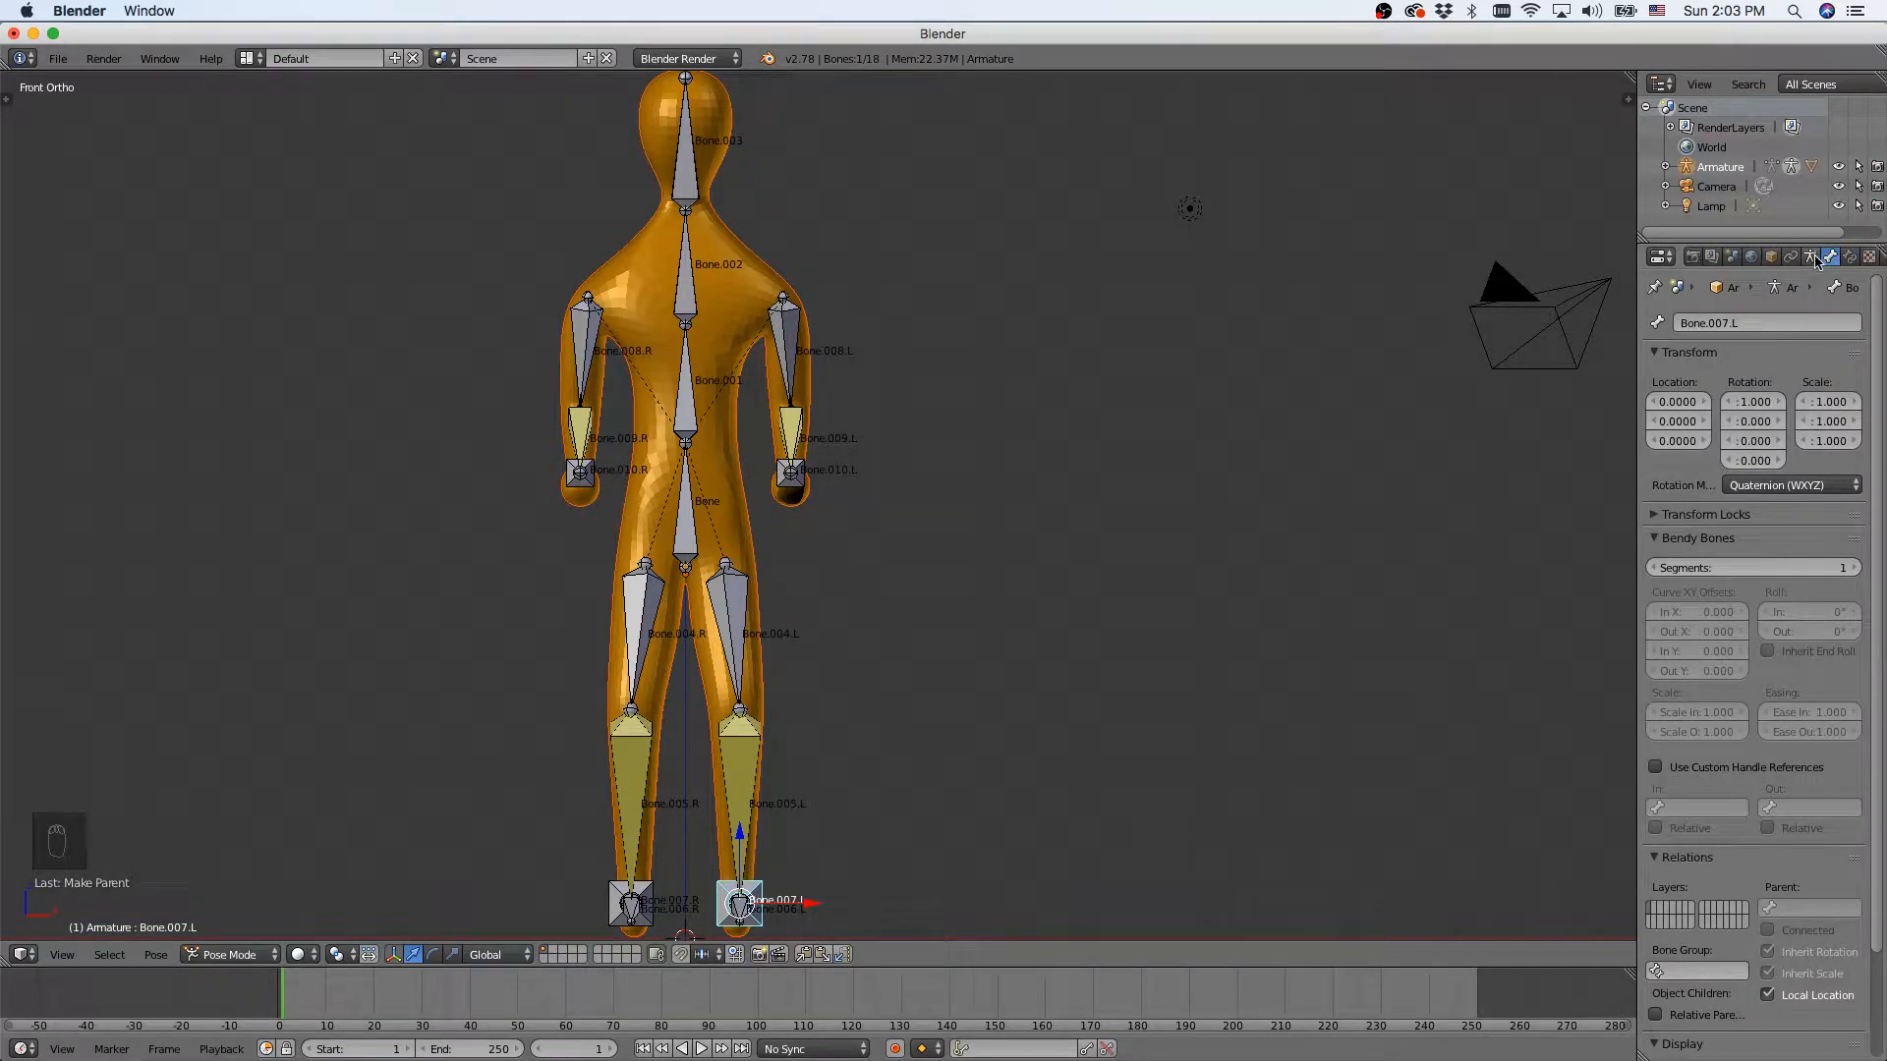
click(1811, 258)
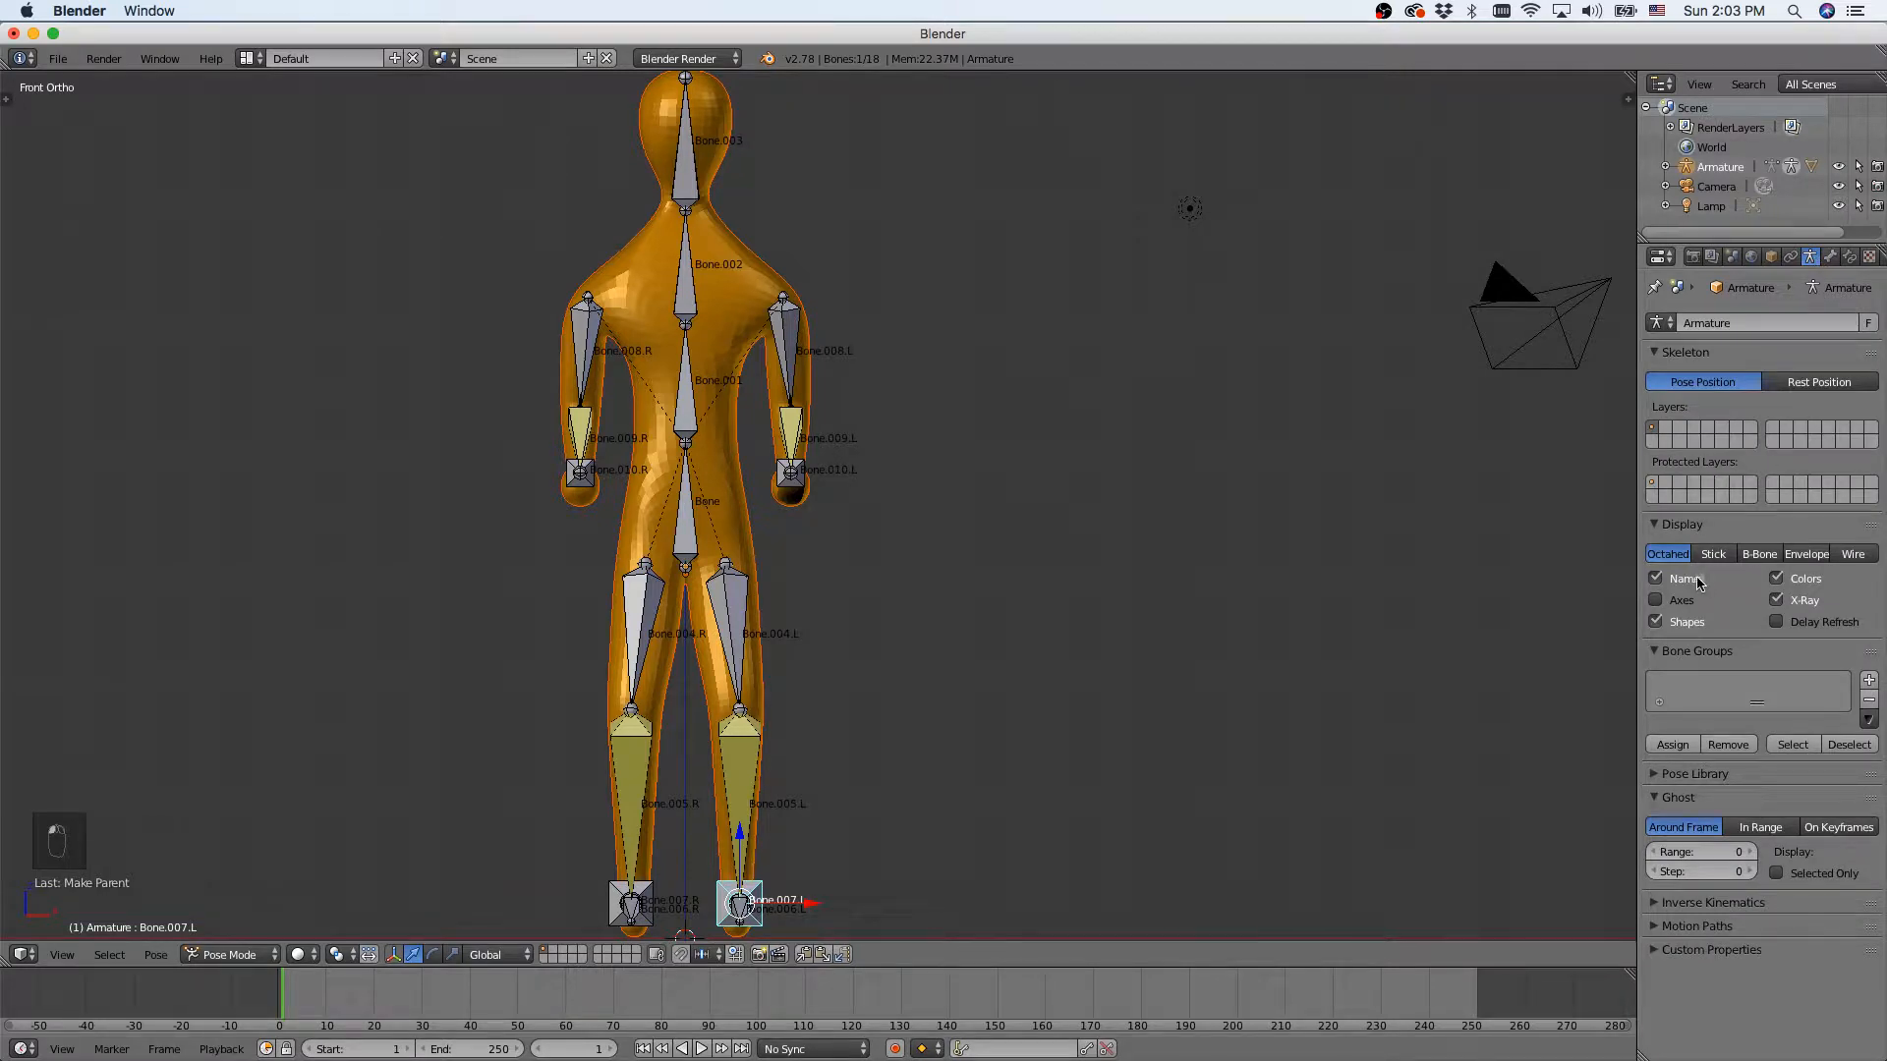
click(1657, 579)
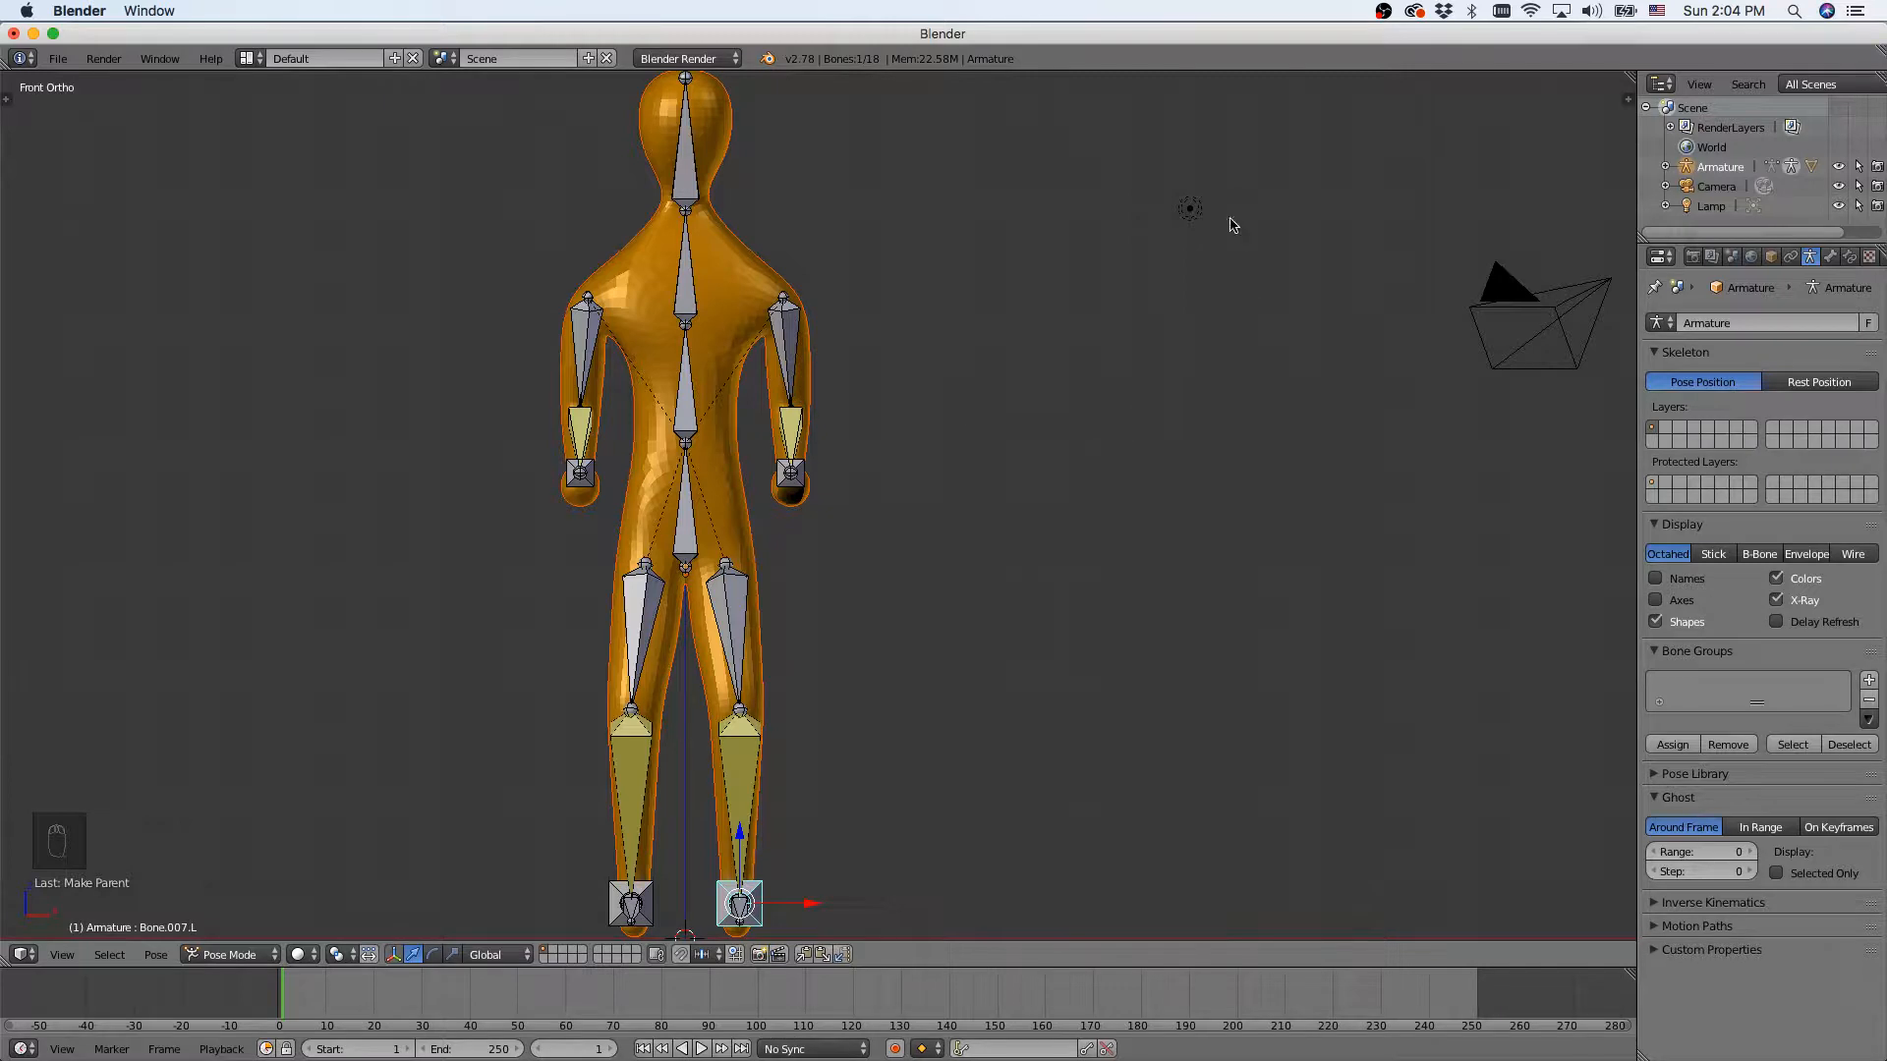
Split the 3D view vertically into two side-by-side areas of about equal width.
right_click(1092, 71)
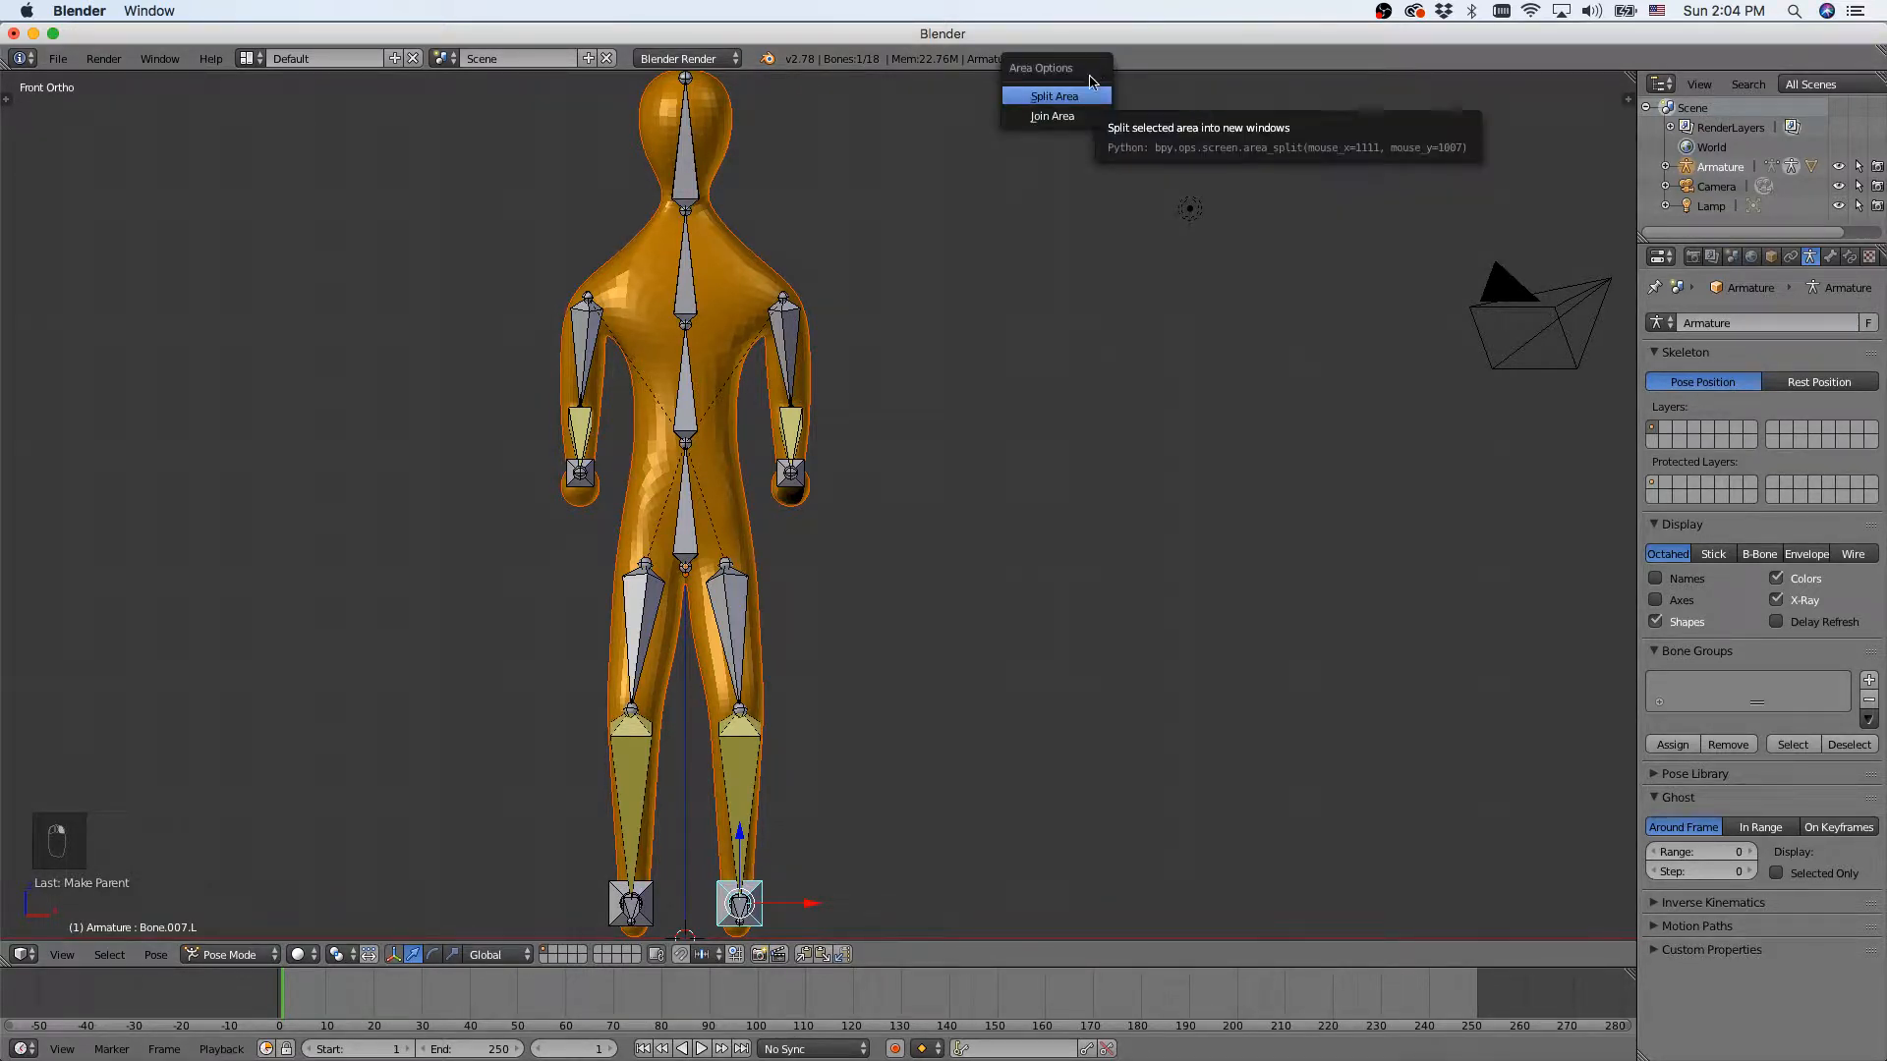
click(1056, 97)
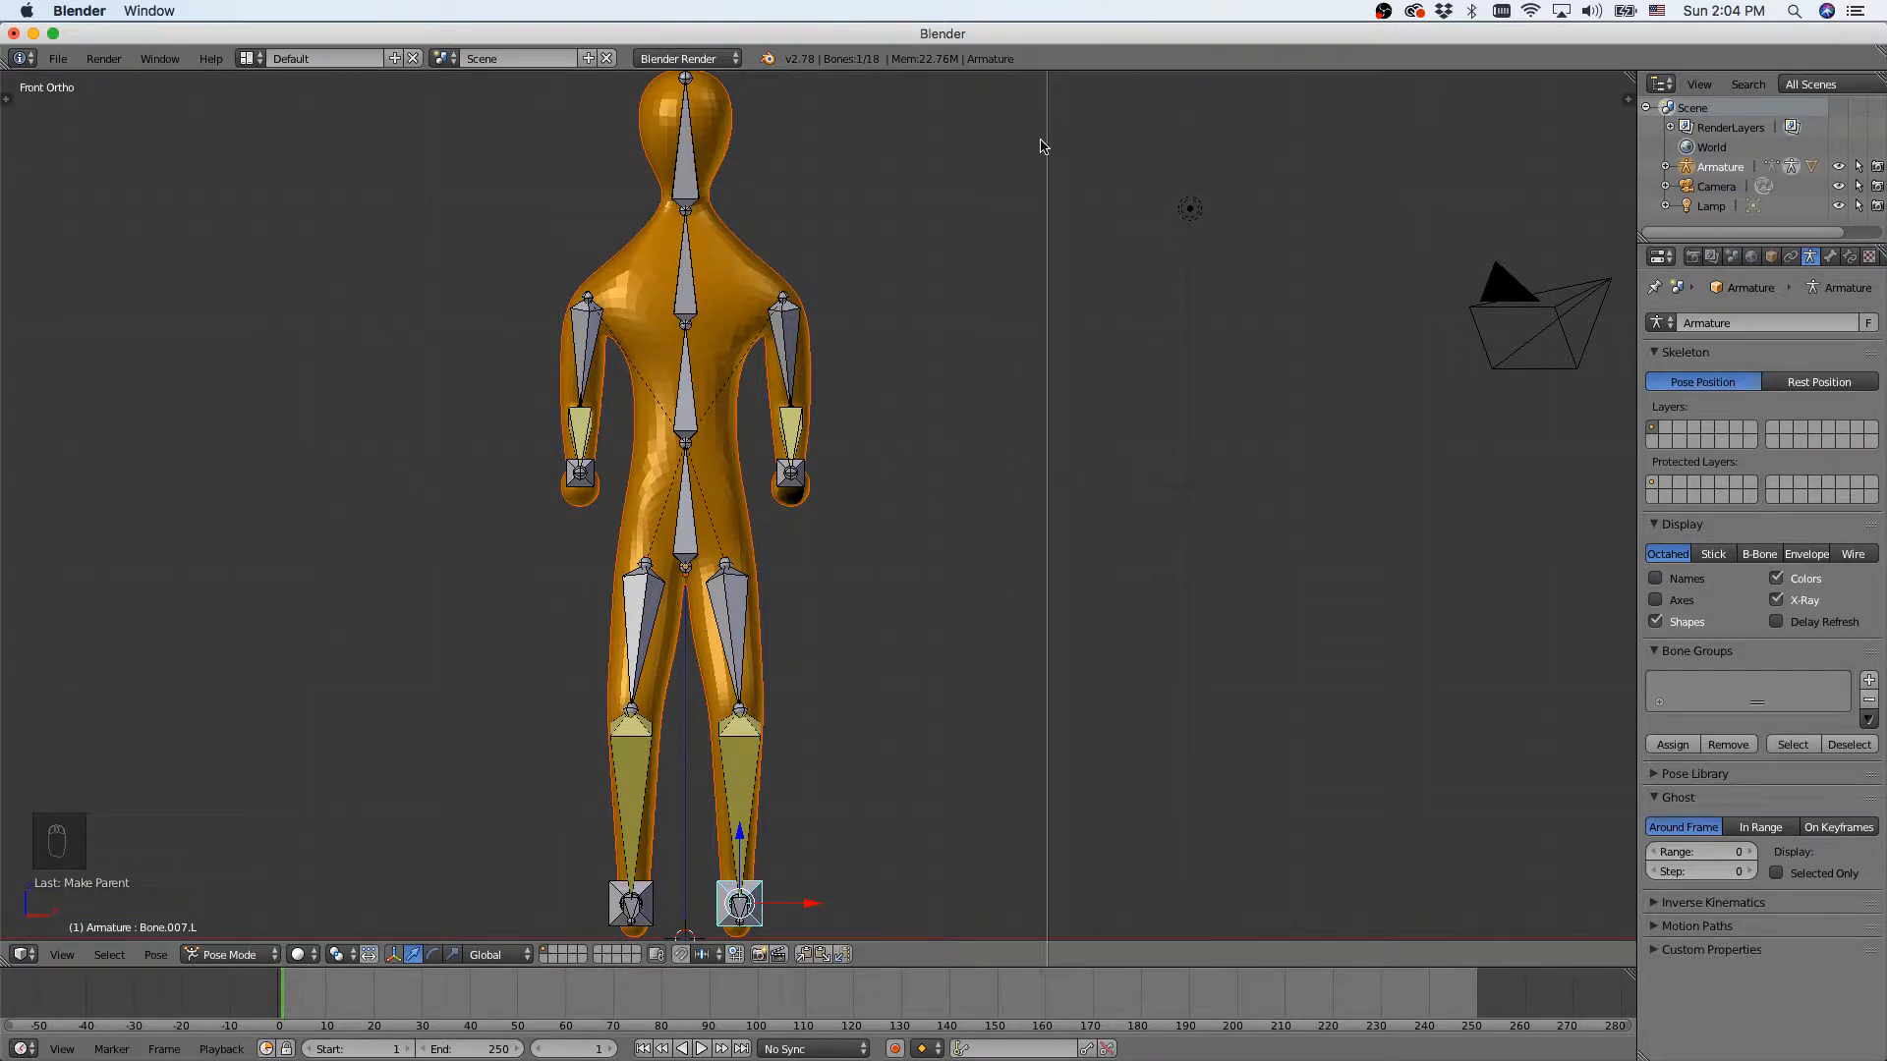
click(838, 353)
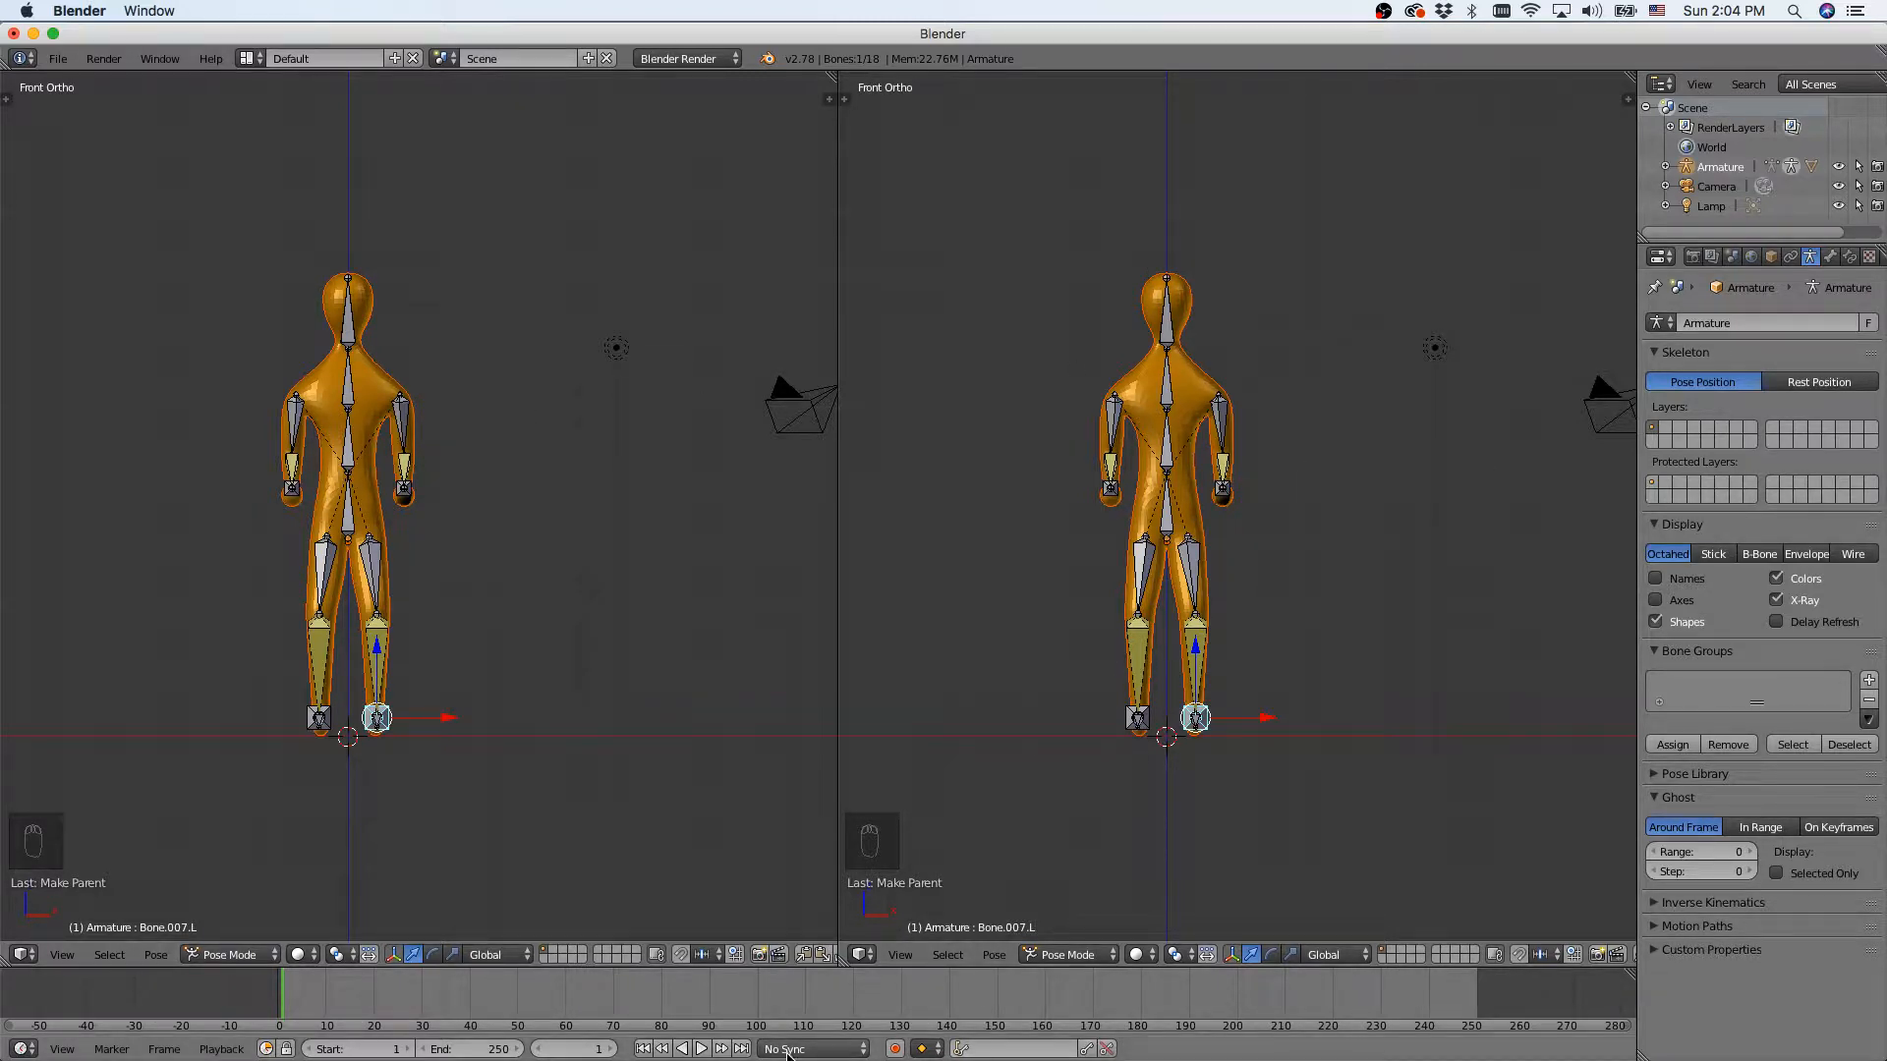
Change the second 3D view into a Dope Sheet and set its mode to Action Editor.
click(862, 955)
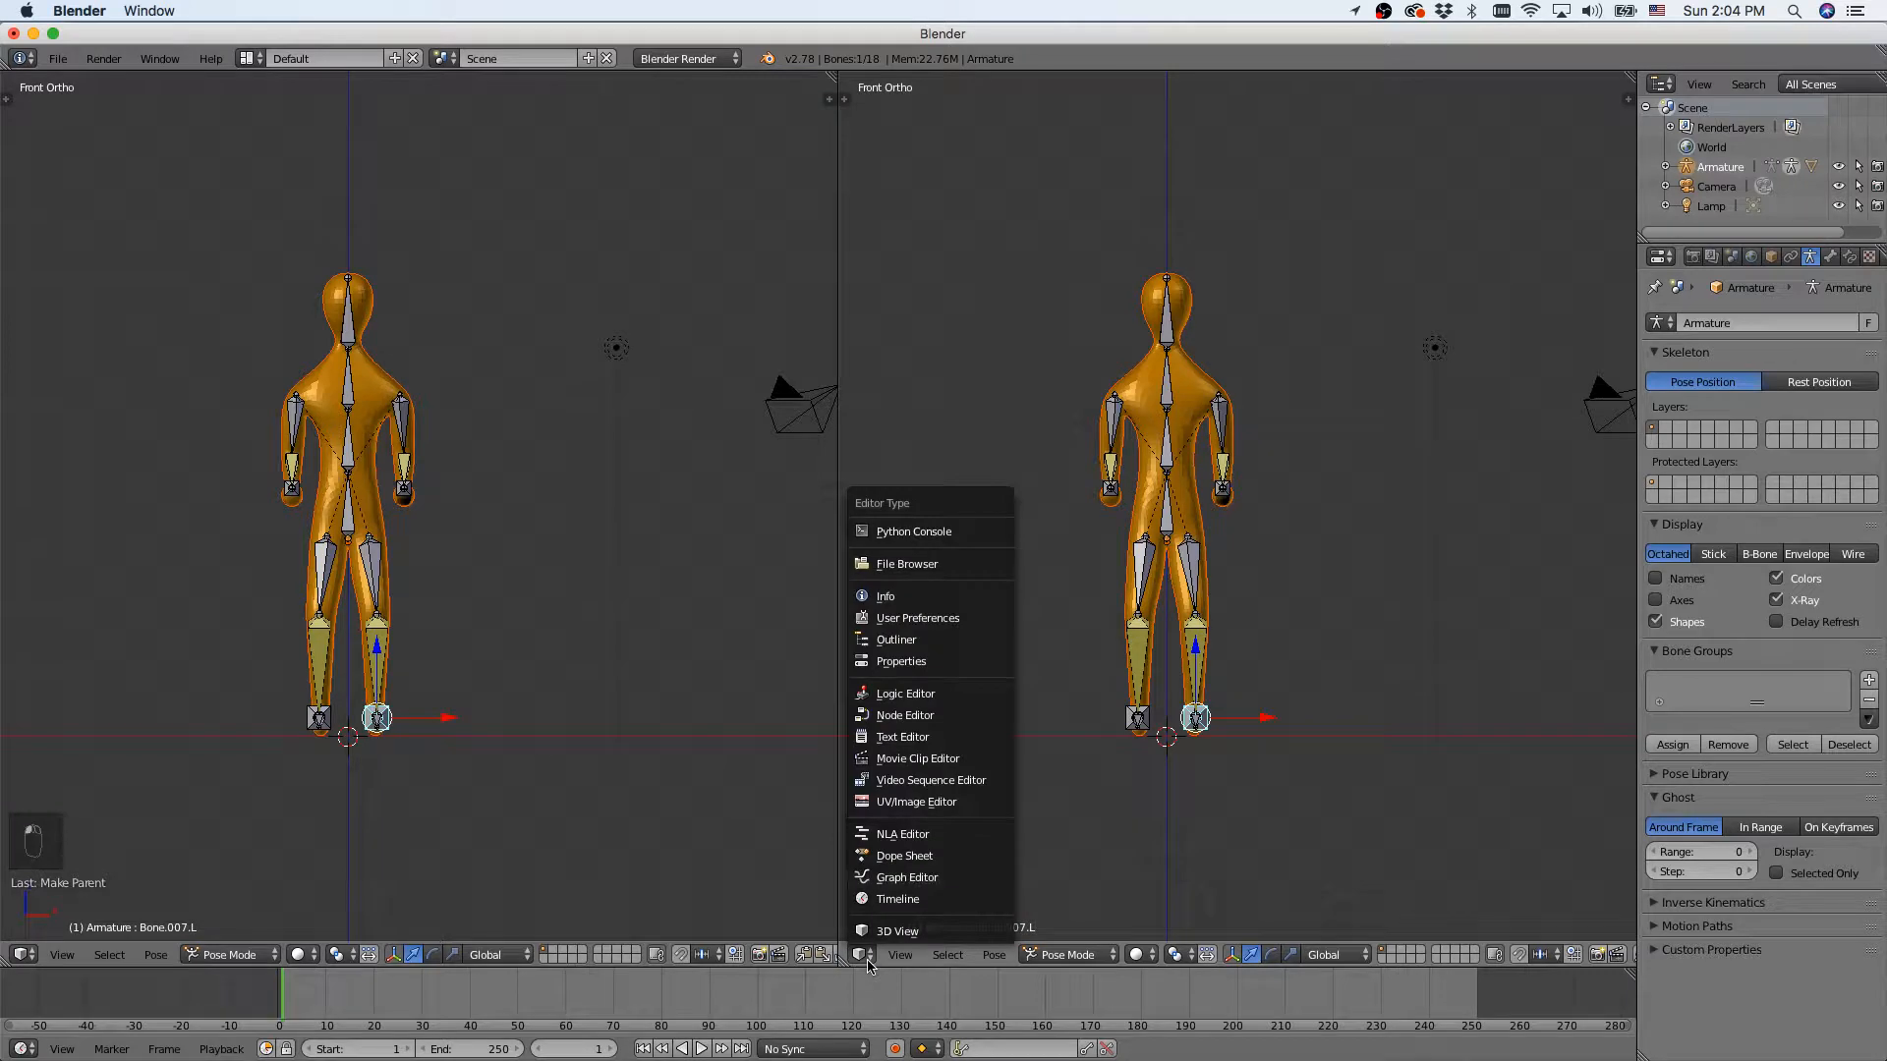
click(908, 857)
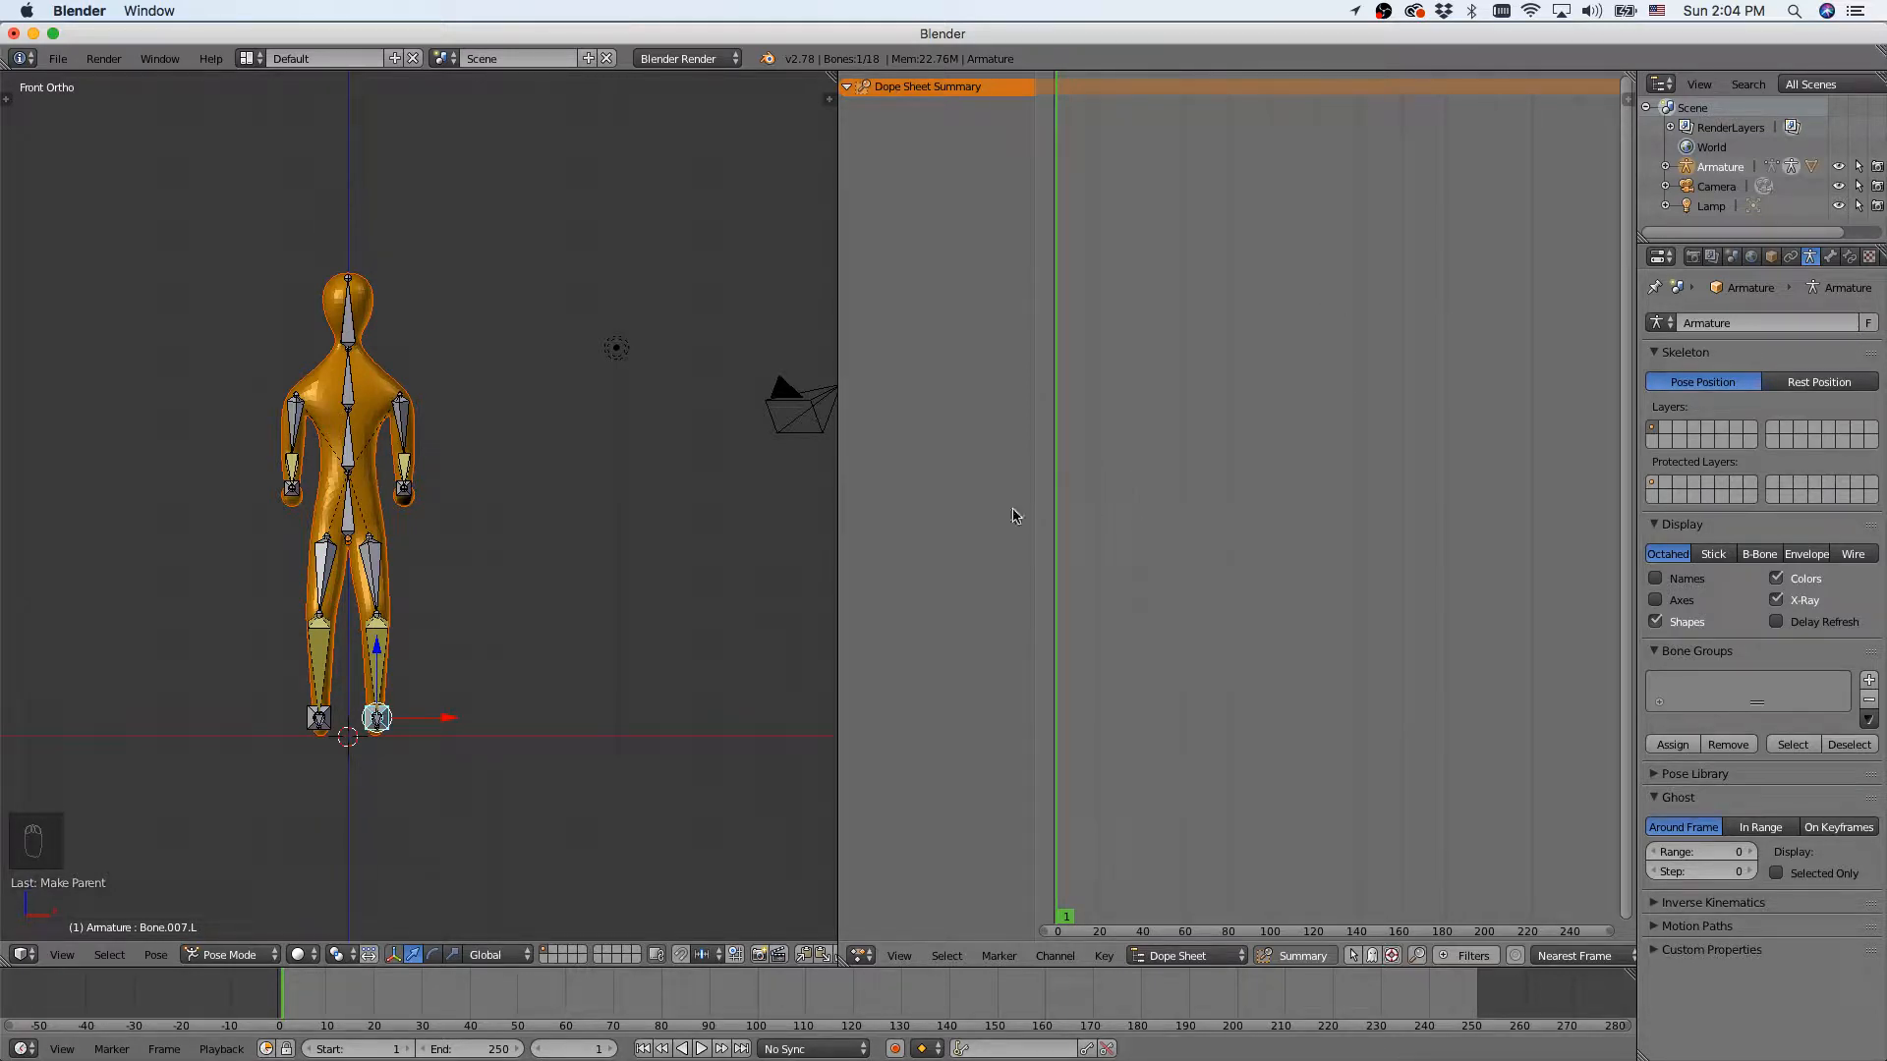
click(1196, 961)
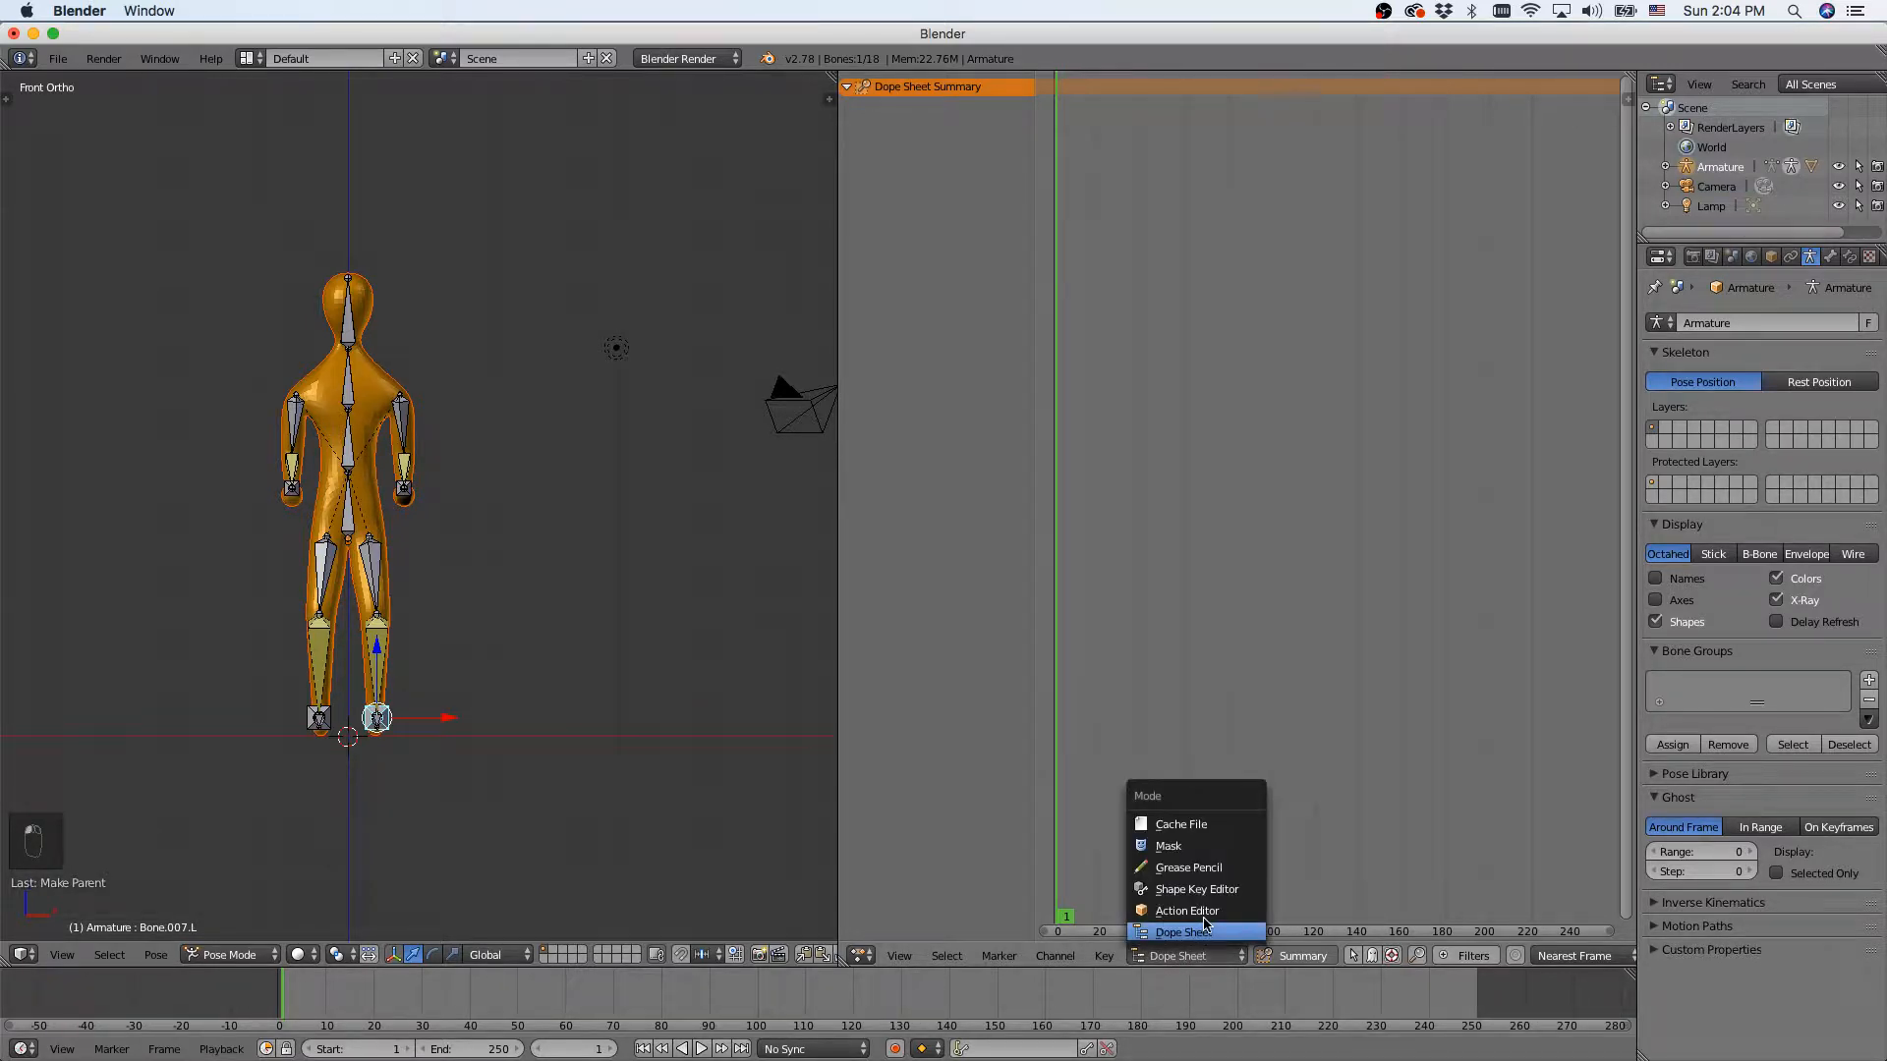
click(1187, 911)
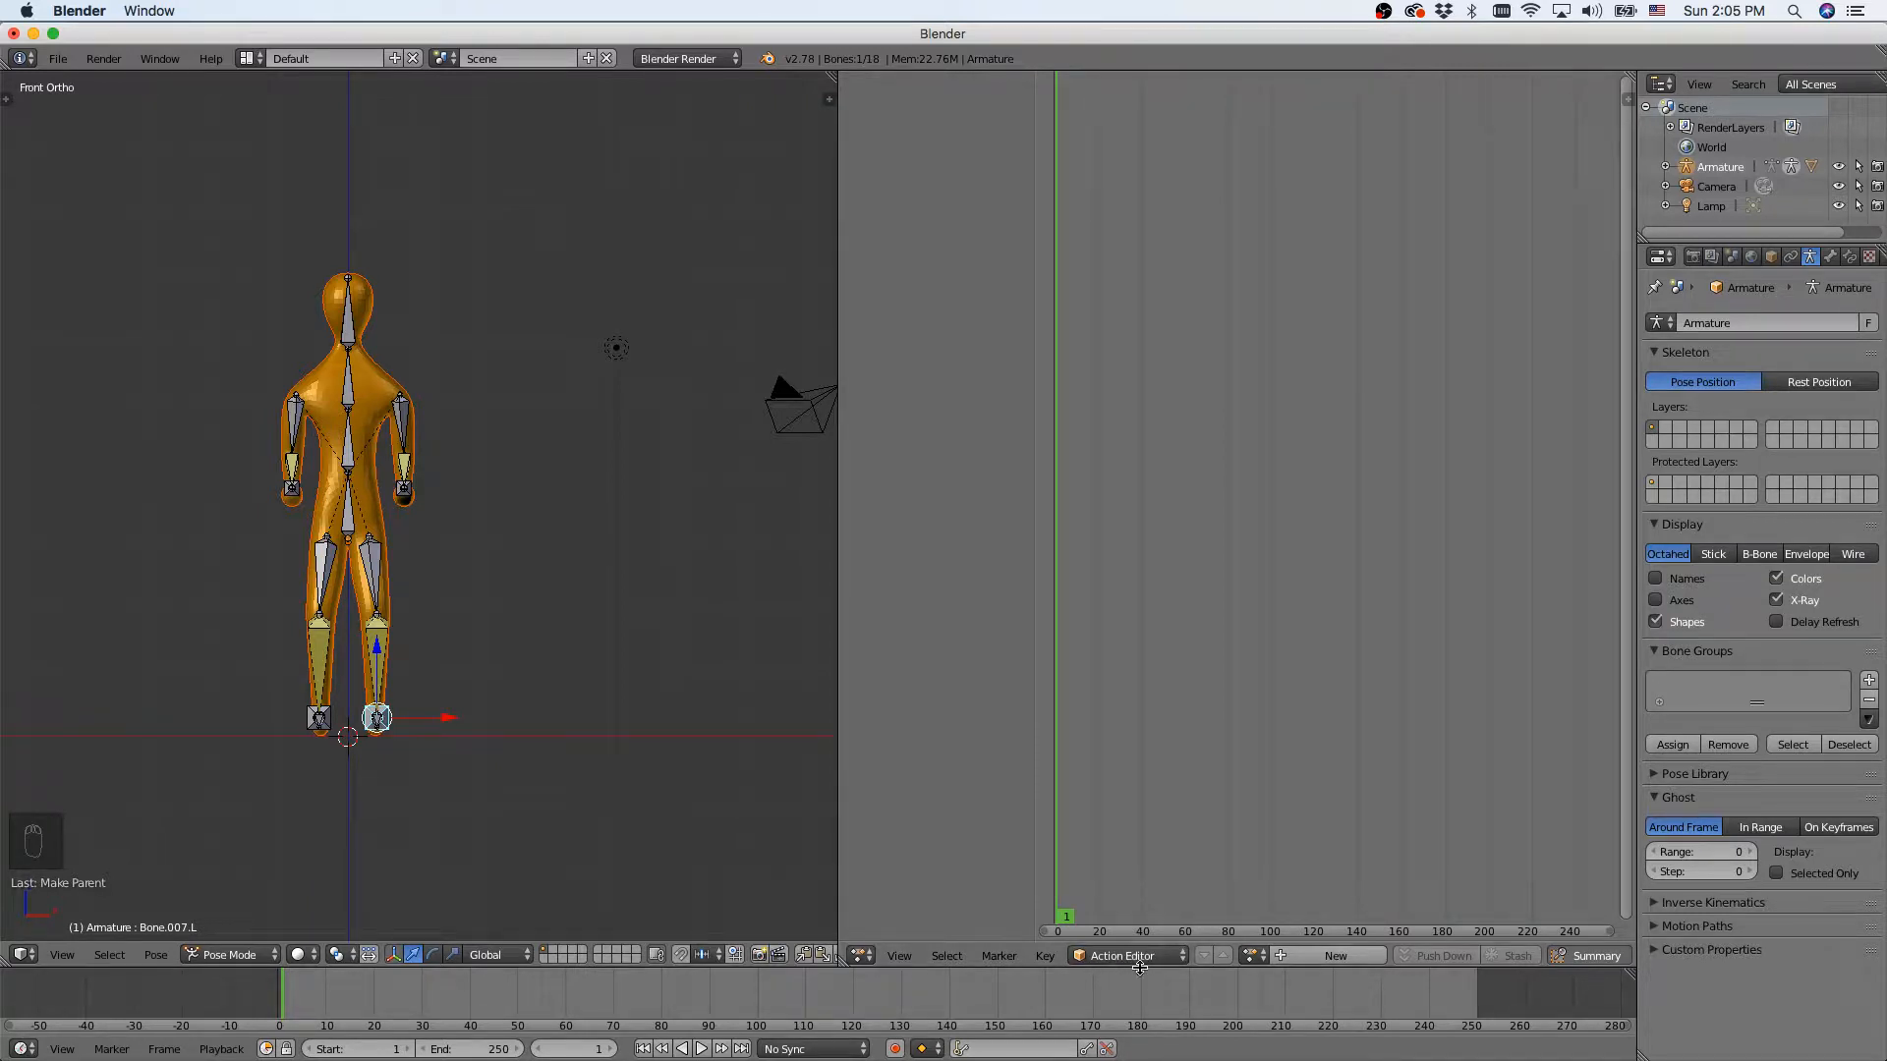
Create a new action for the armature, name it walking, and give it a fake user so it is kept.
click(1313, 958)
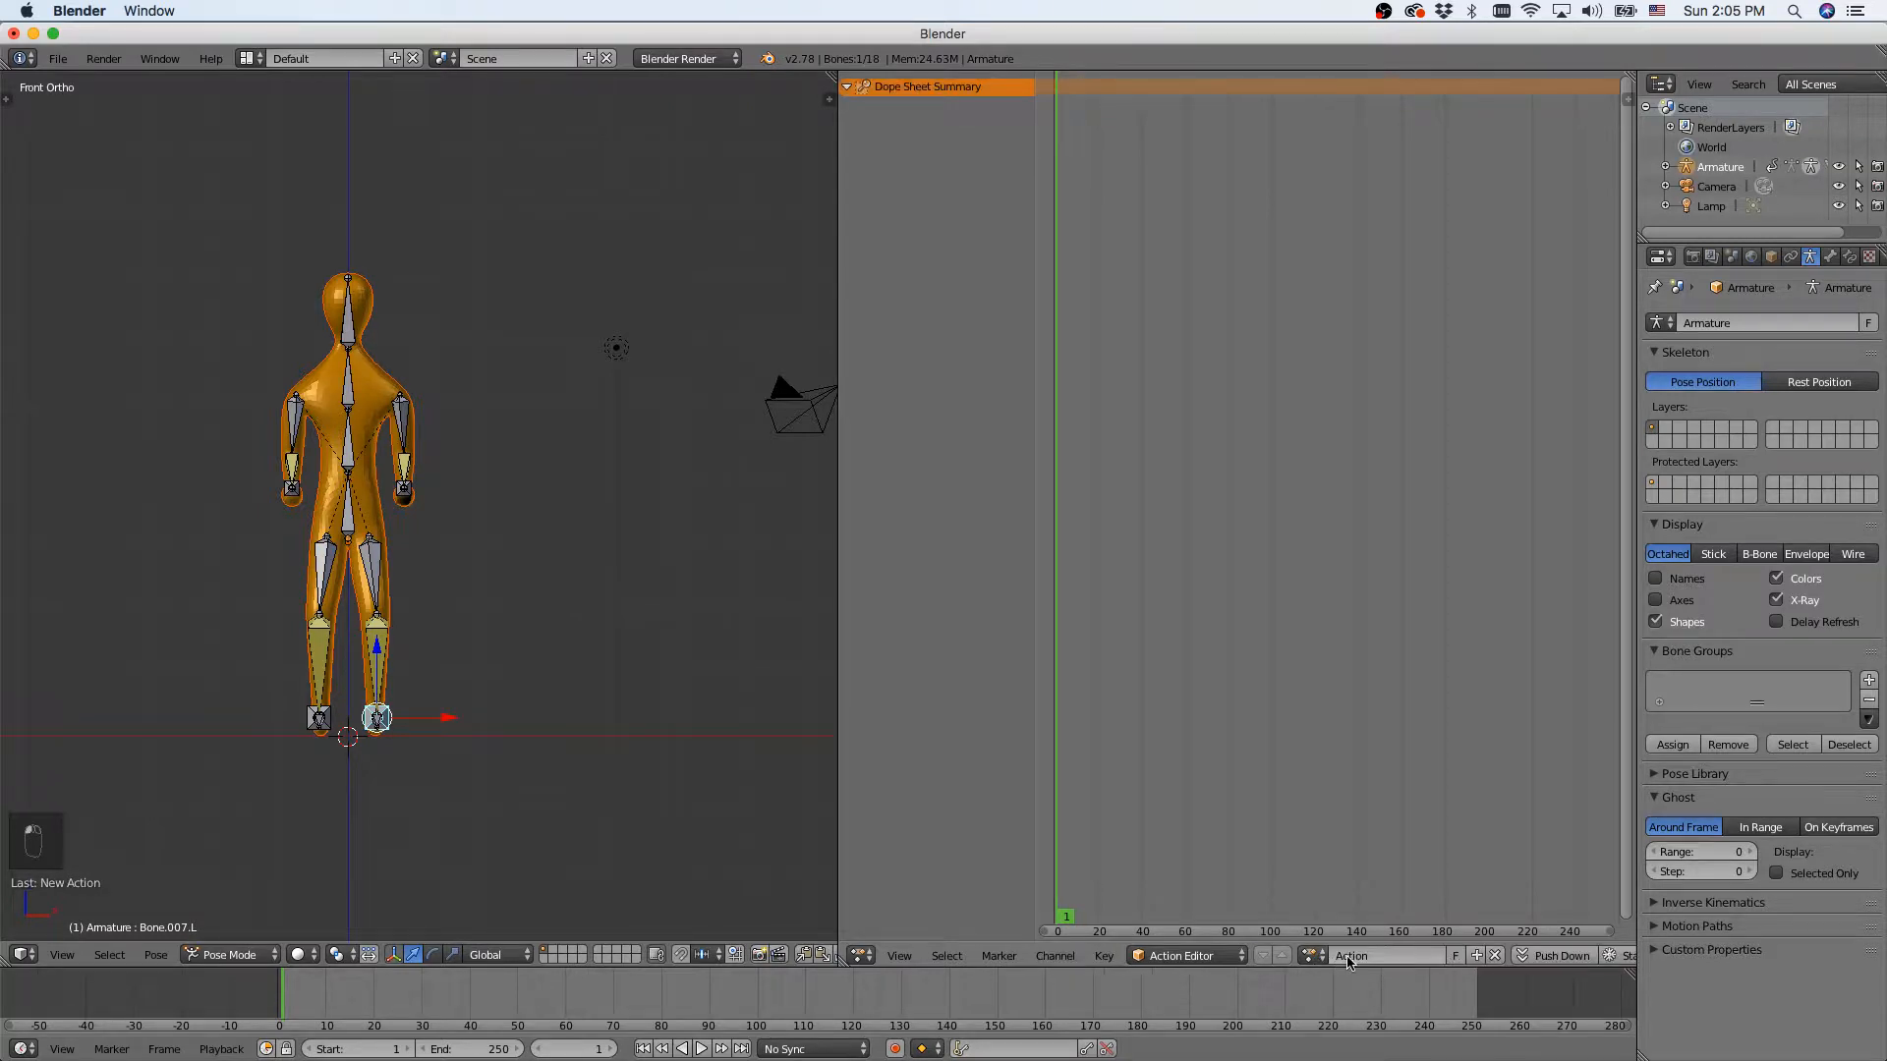
click(1353, 957)
text(walking)
key(Return)
click(1454, 957)
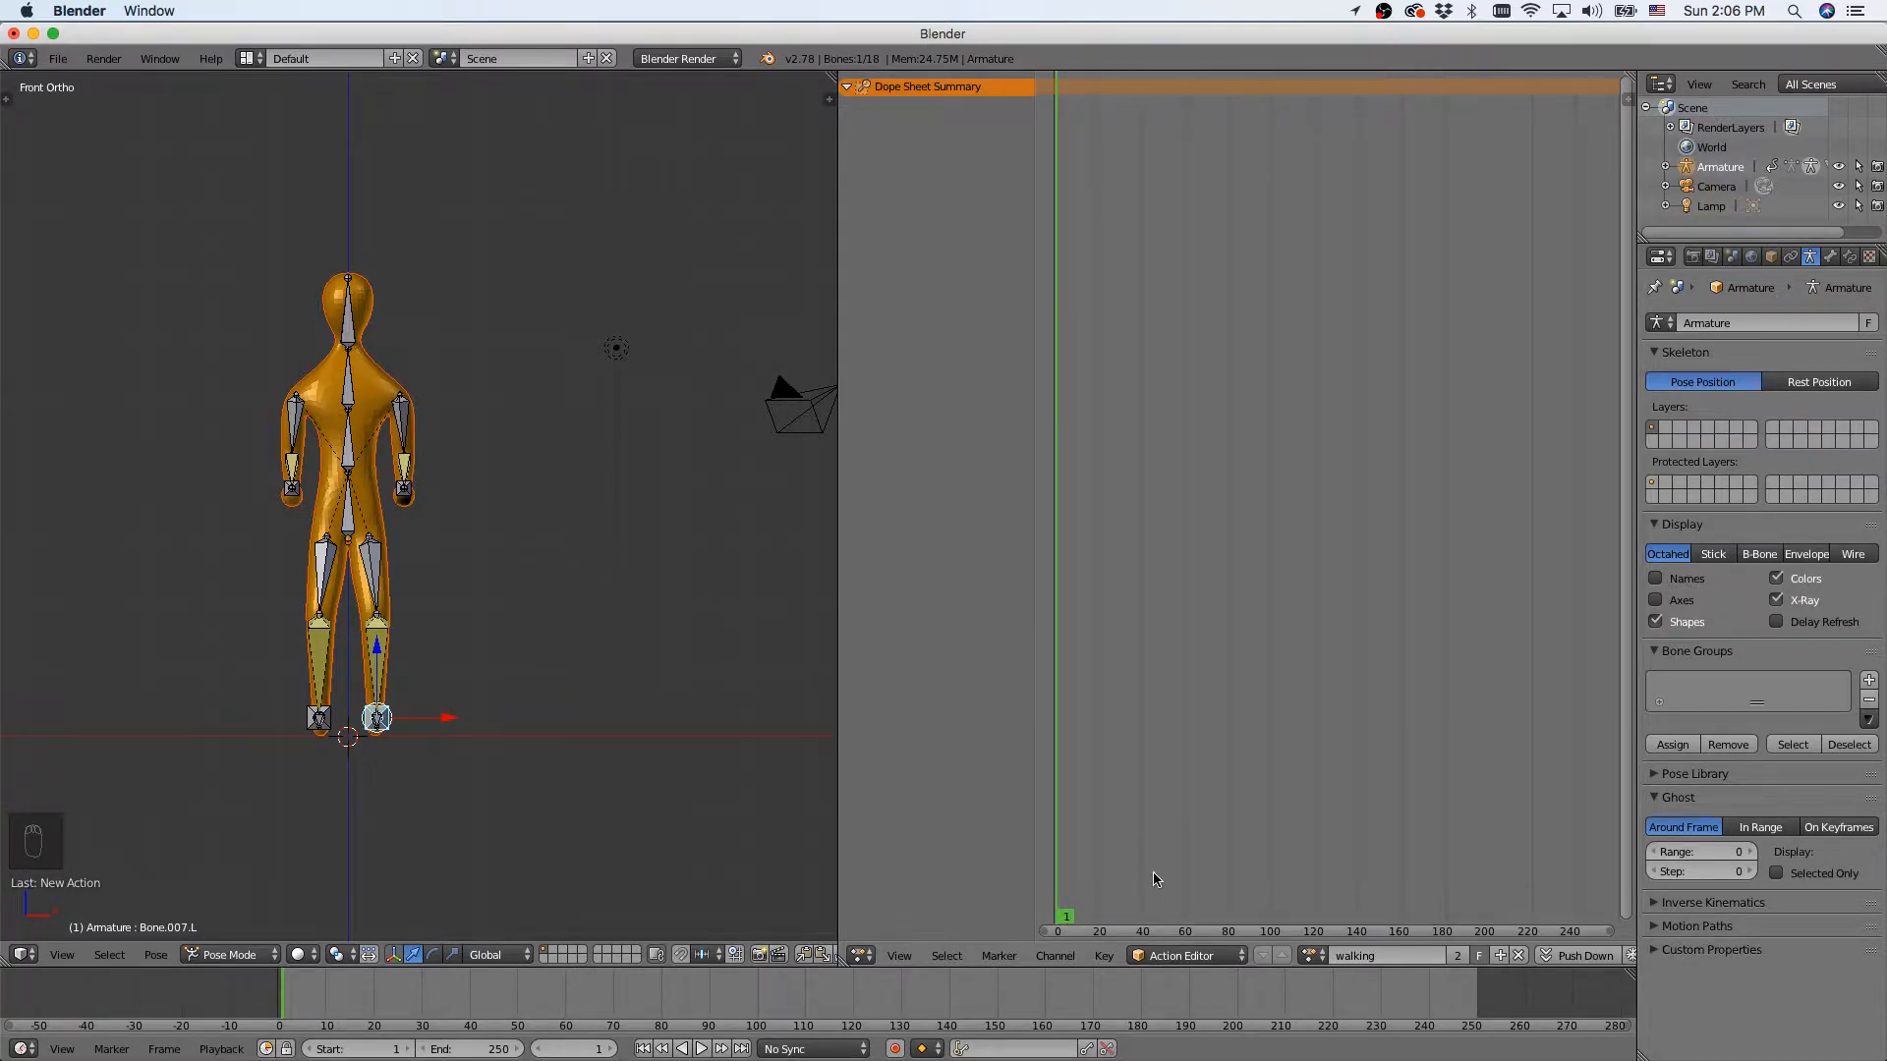
Frame the Action Editor's time range from frame 0 to about frame 65.
scroll(1156, 880, down, 1)
scroll(1156, 880, up, 5)
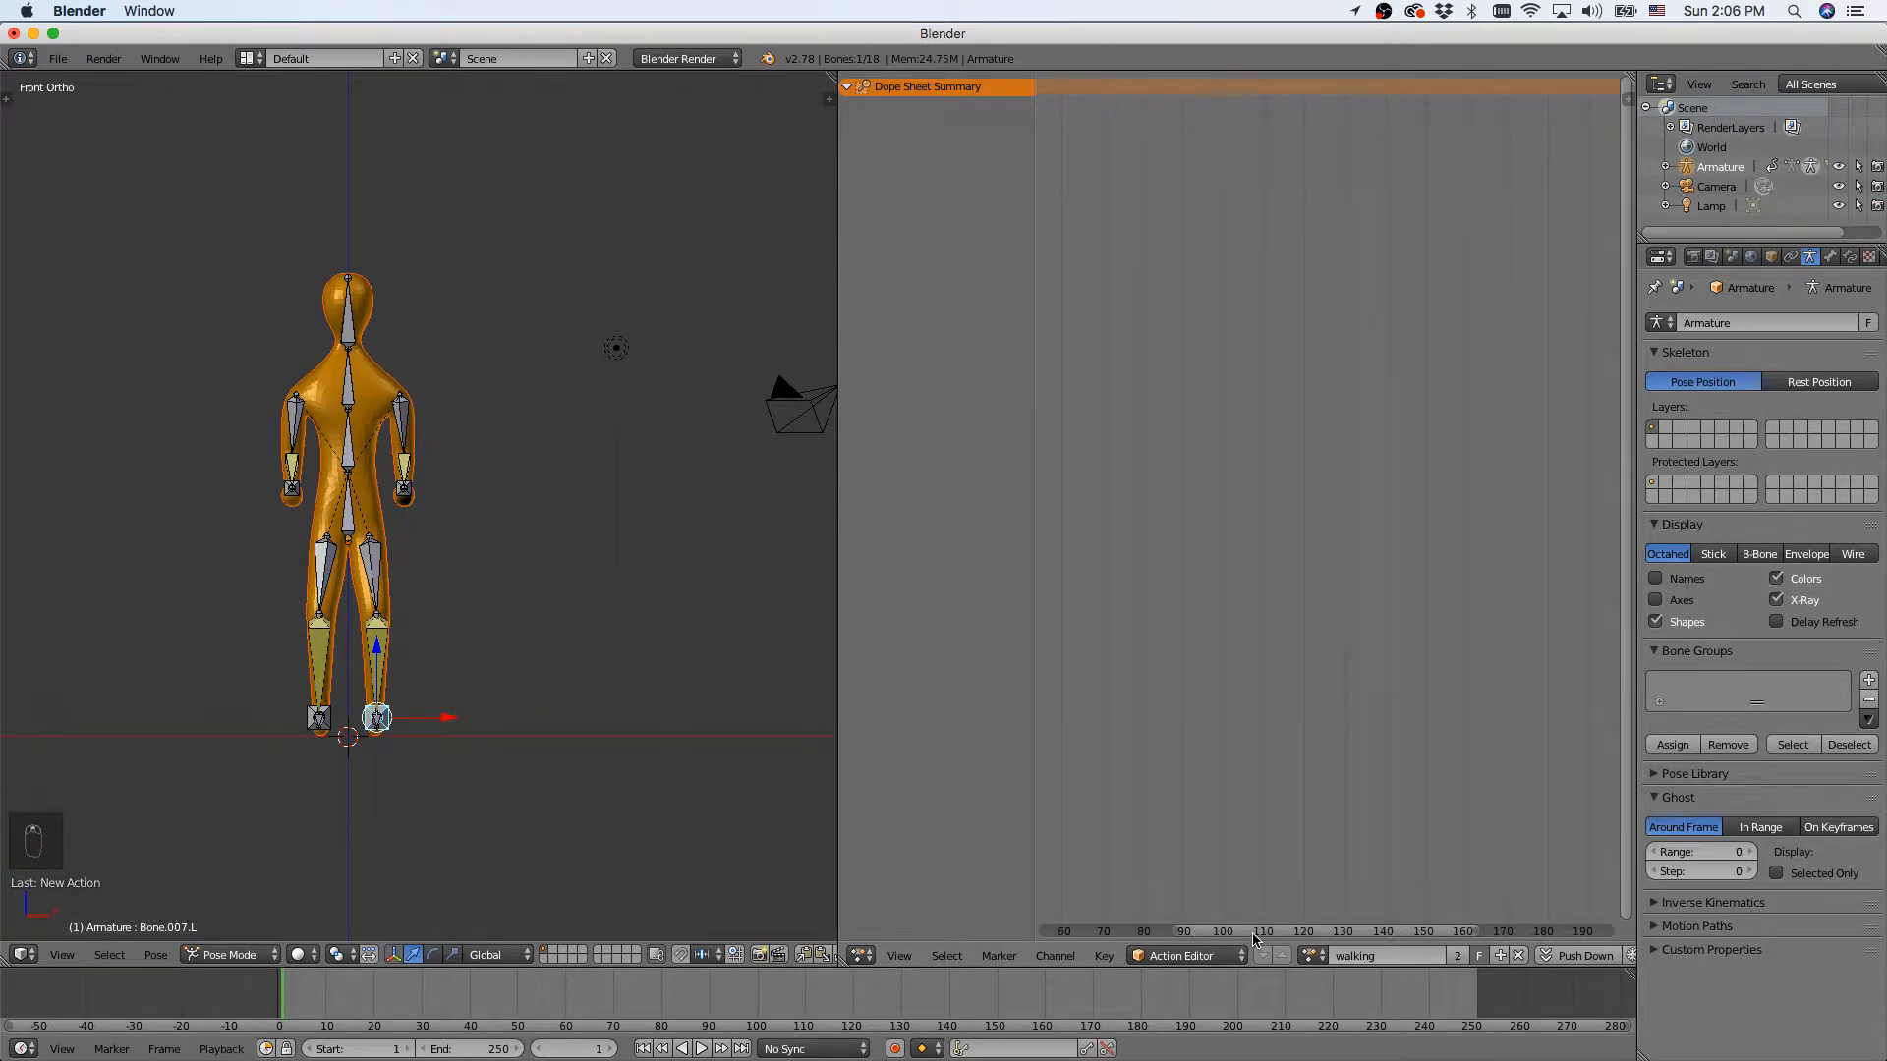
ctrl+scroll(1145, 885, up, 5)
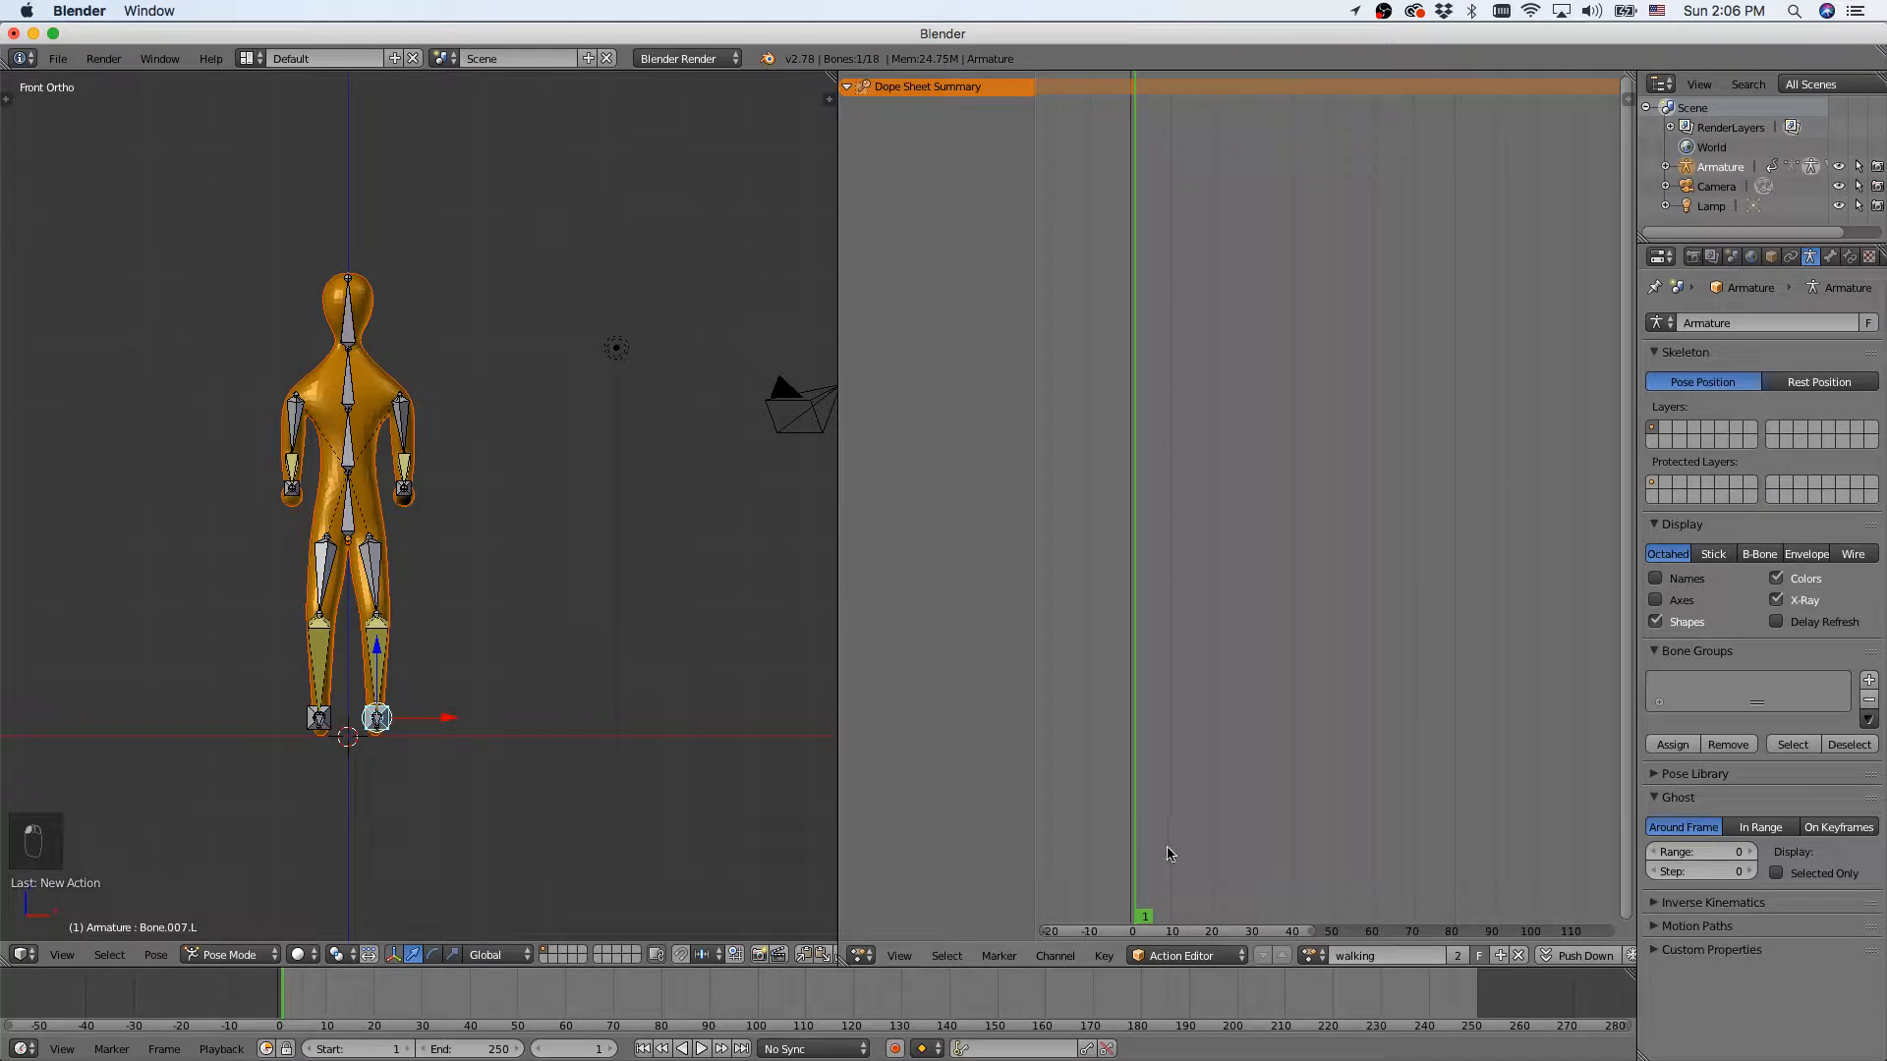
scroll(1170, 860, up, 2)
ctrl+scroll(1168, 859, up, 3)
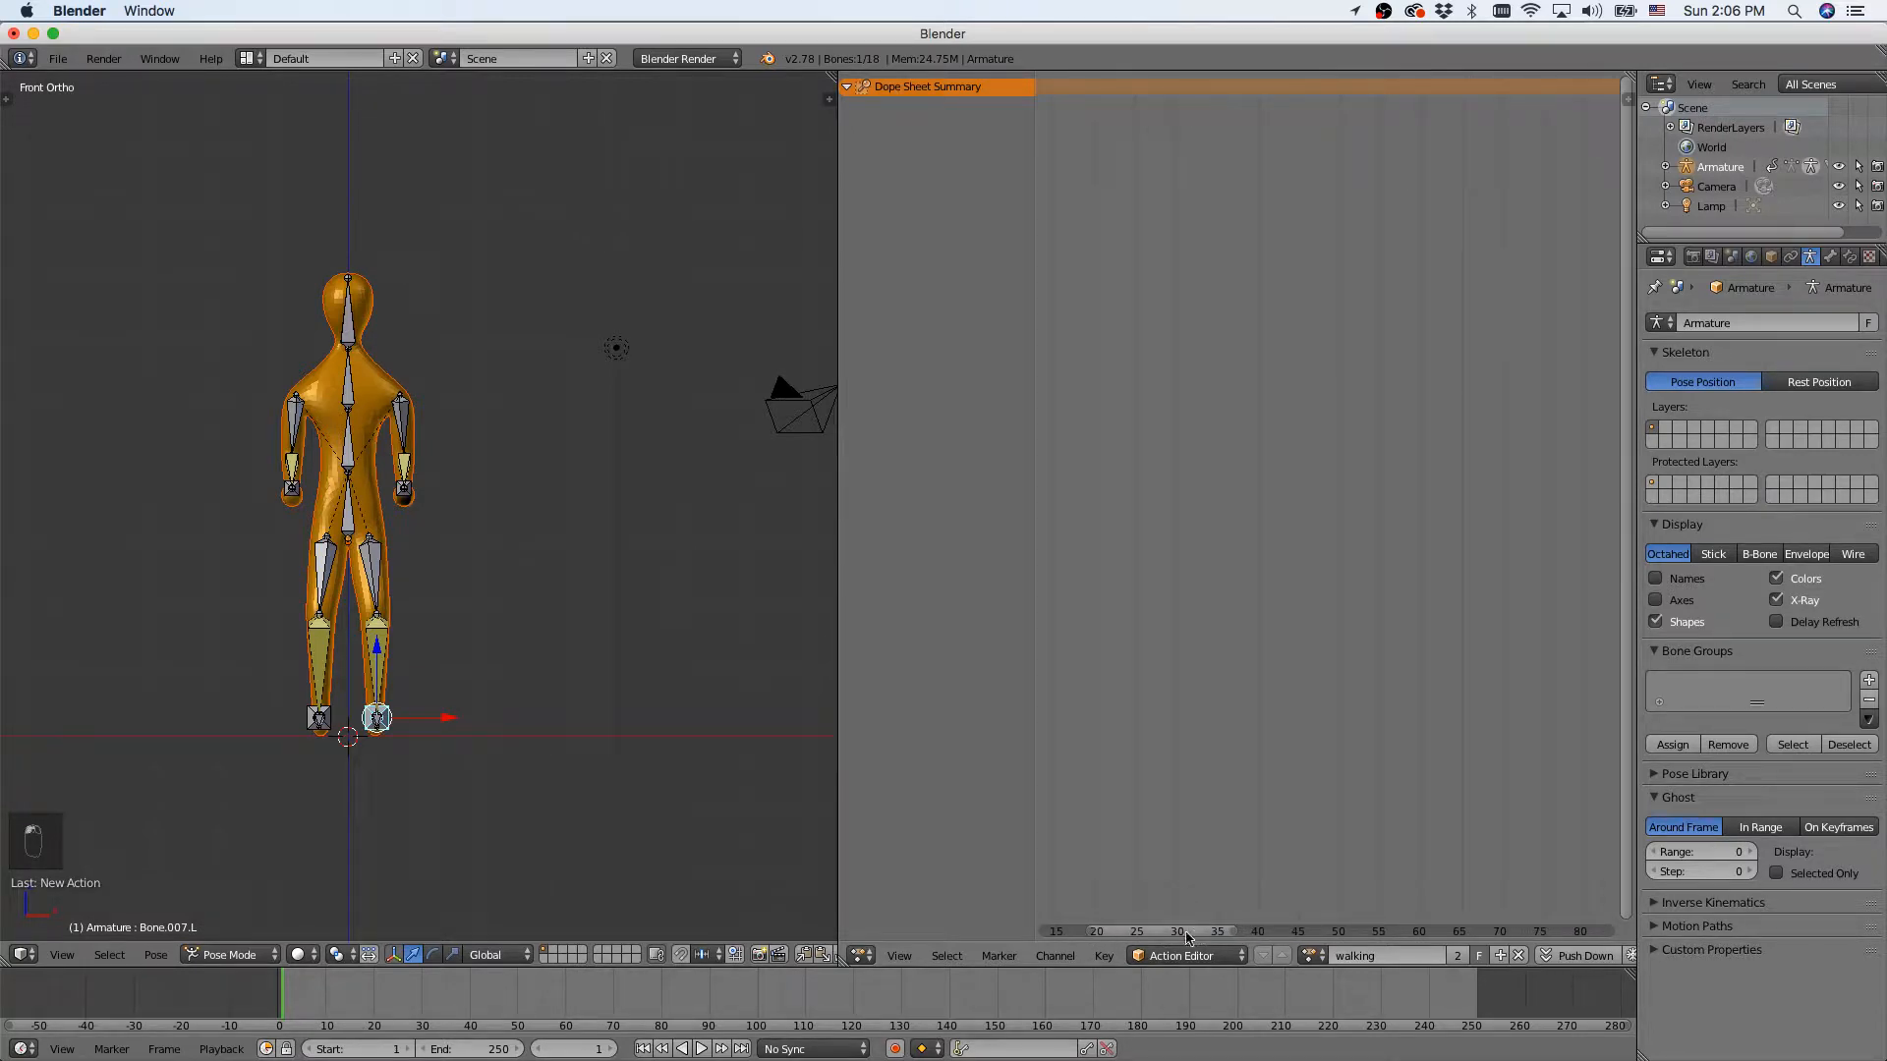
scroll(1131, 938, up, 2)
ctrl+scroll(1130, 939, down, 2)
ctrl+scroll(1179, 939, up, 3)
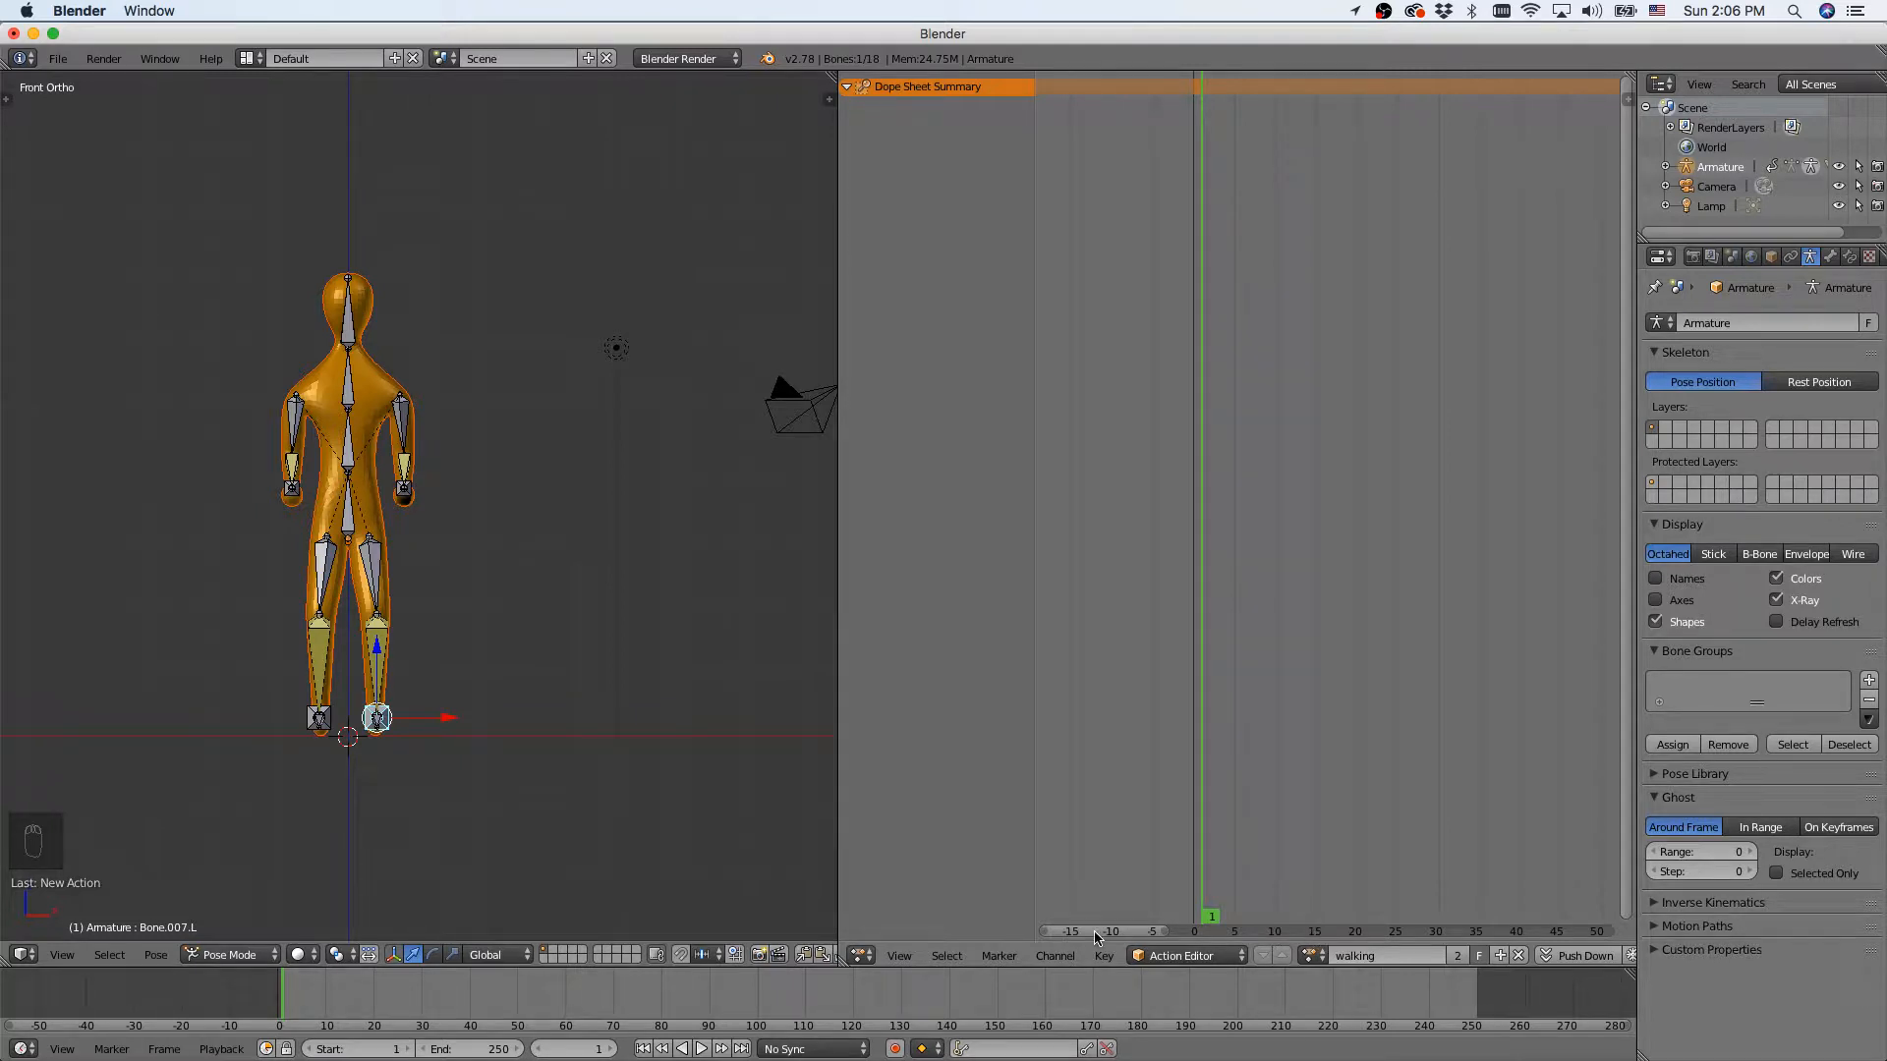
ctrl+scroll(1110, 939, down, 1)
ctrl+scroll(1120, 939, down, 2)
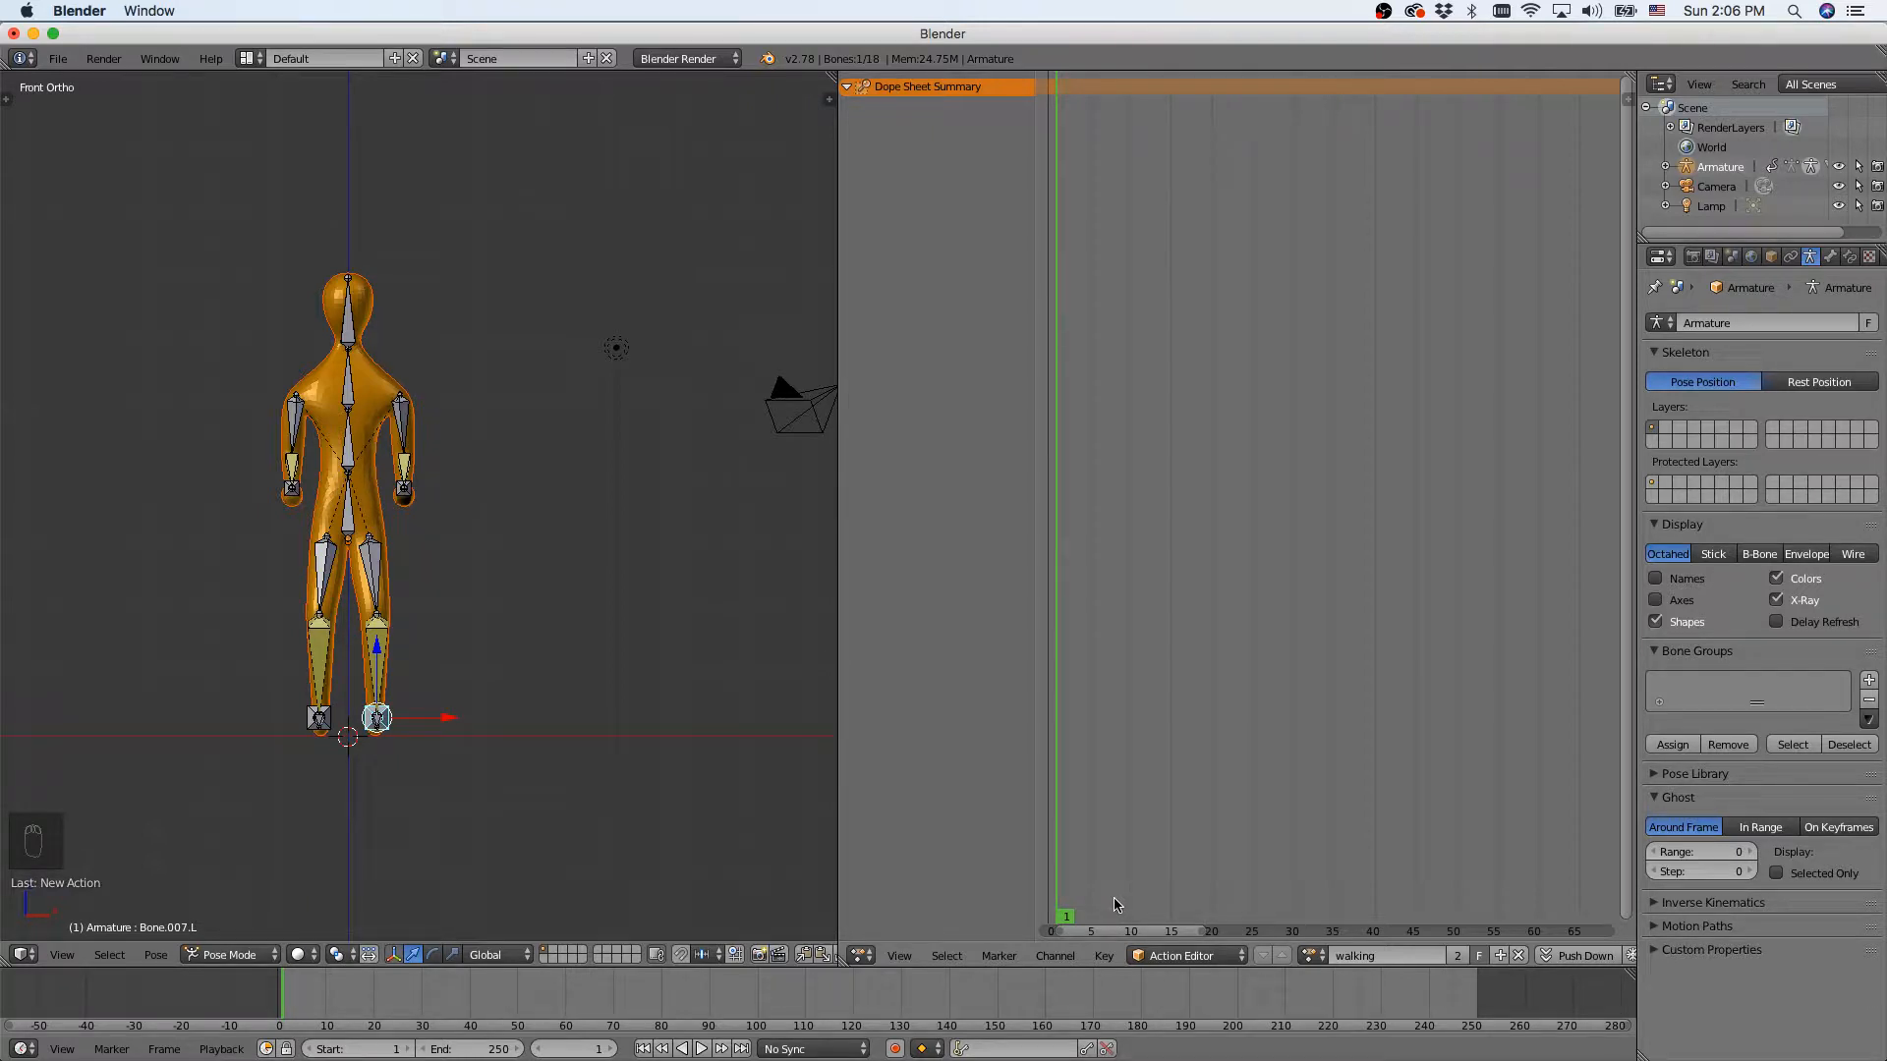
In the right orthographic view, move the left foot control bone (Bone.007.L) forward about 1.6 units along the ground.
scroll(322, 583, down, 3)
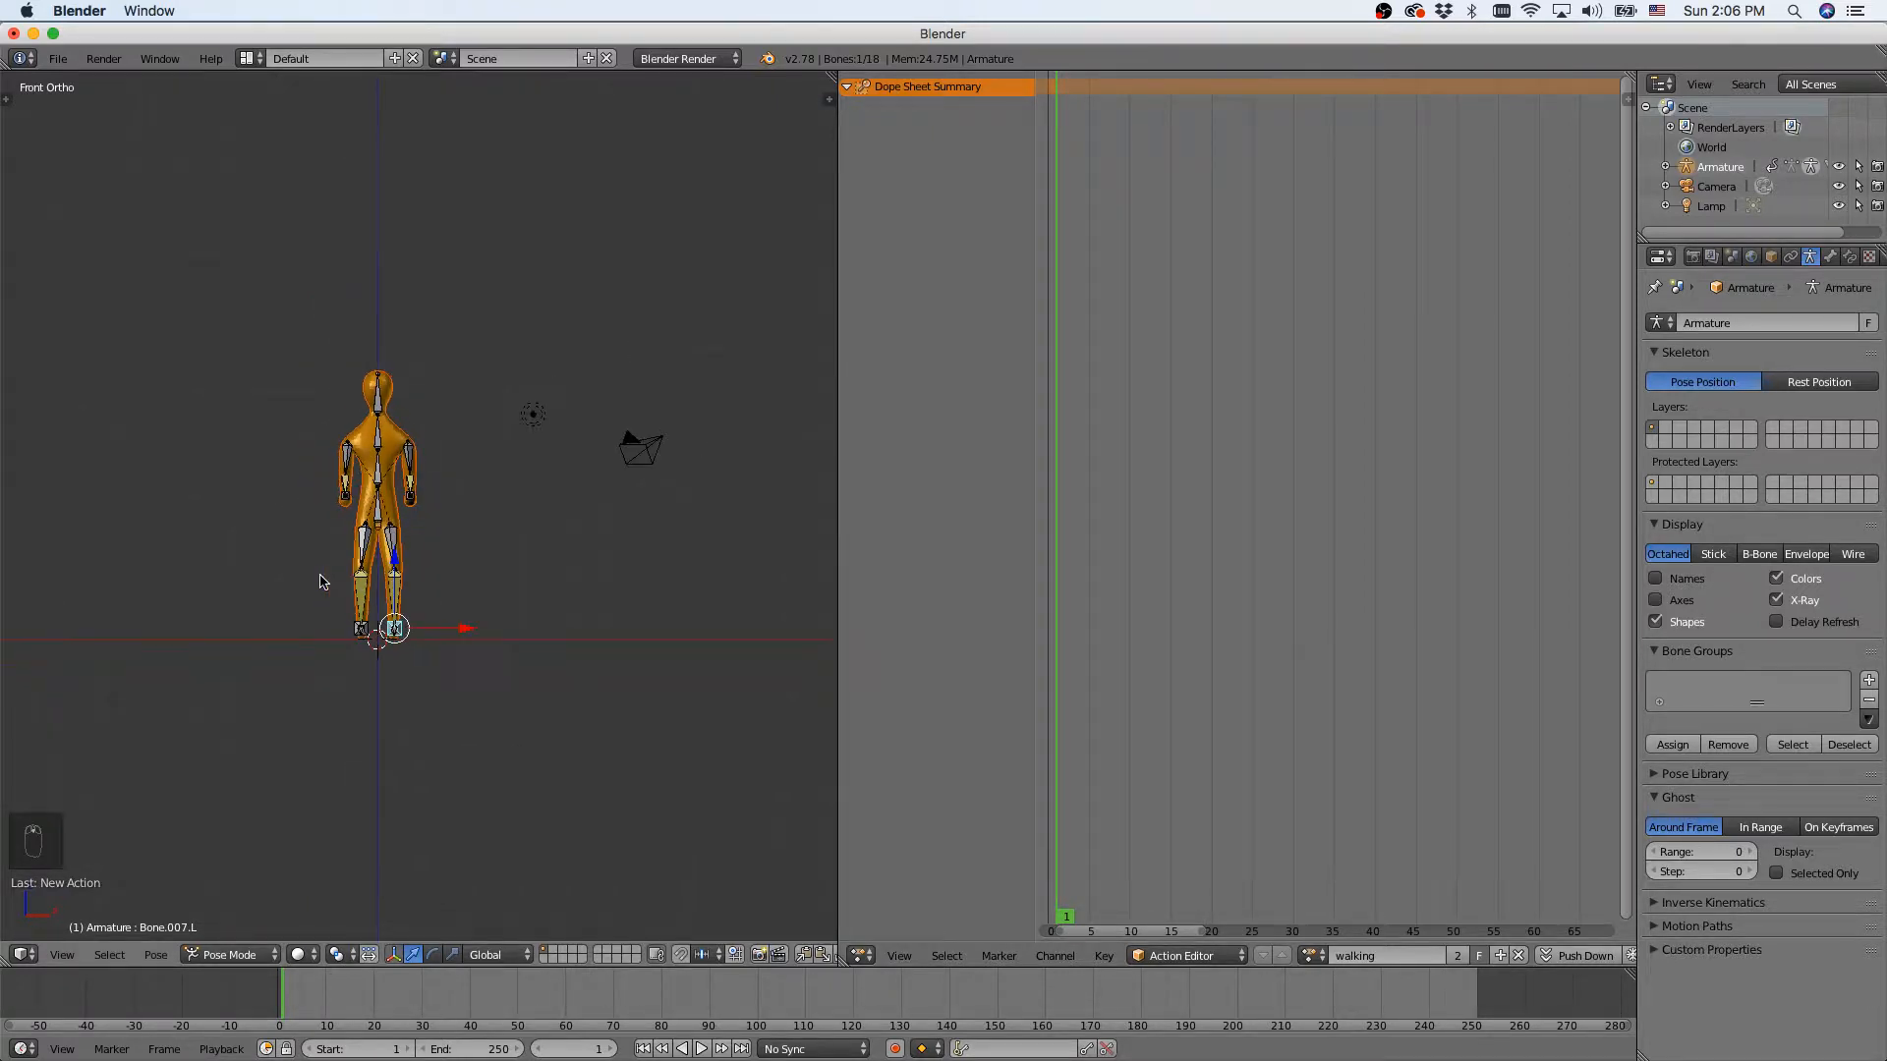
scroll(322, 585, up, 3)
scroll(318, 583, up, 4)
scroll(319, 584, down, 4)
scroll(318, 584, up, 3)
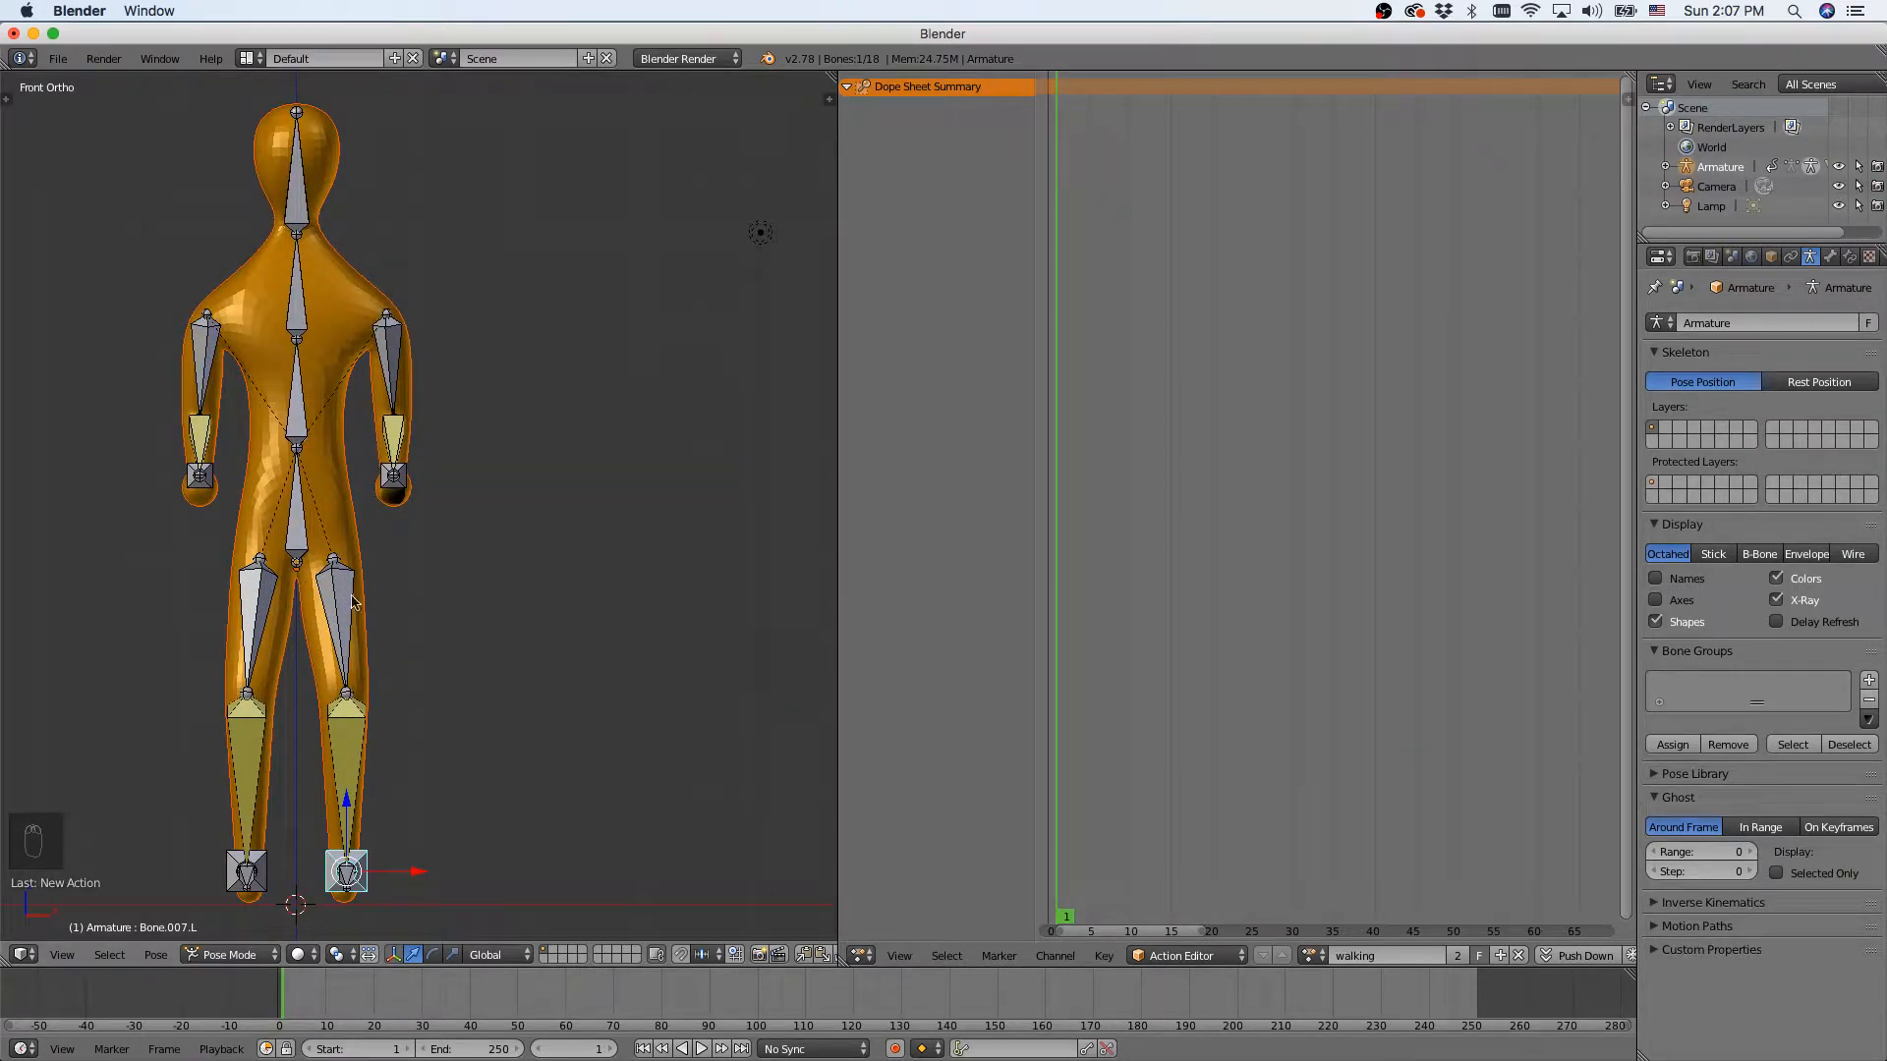
shift+middle_drag(341, 578, 434, 584)
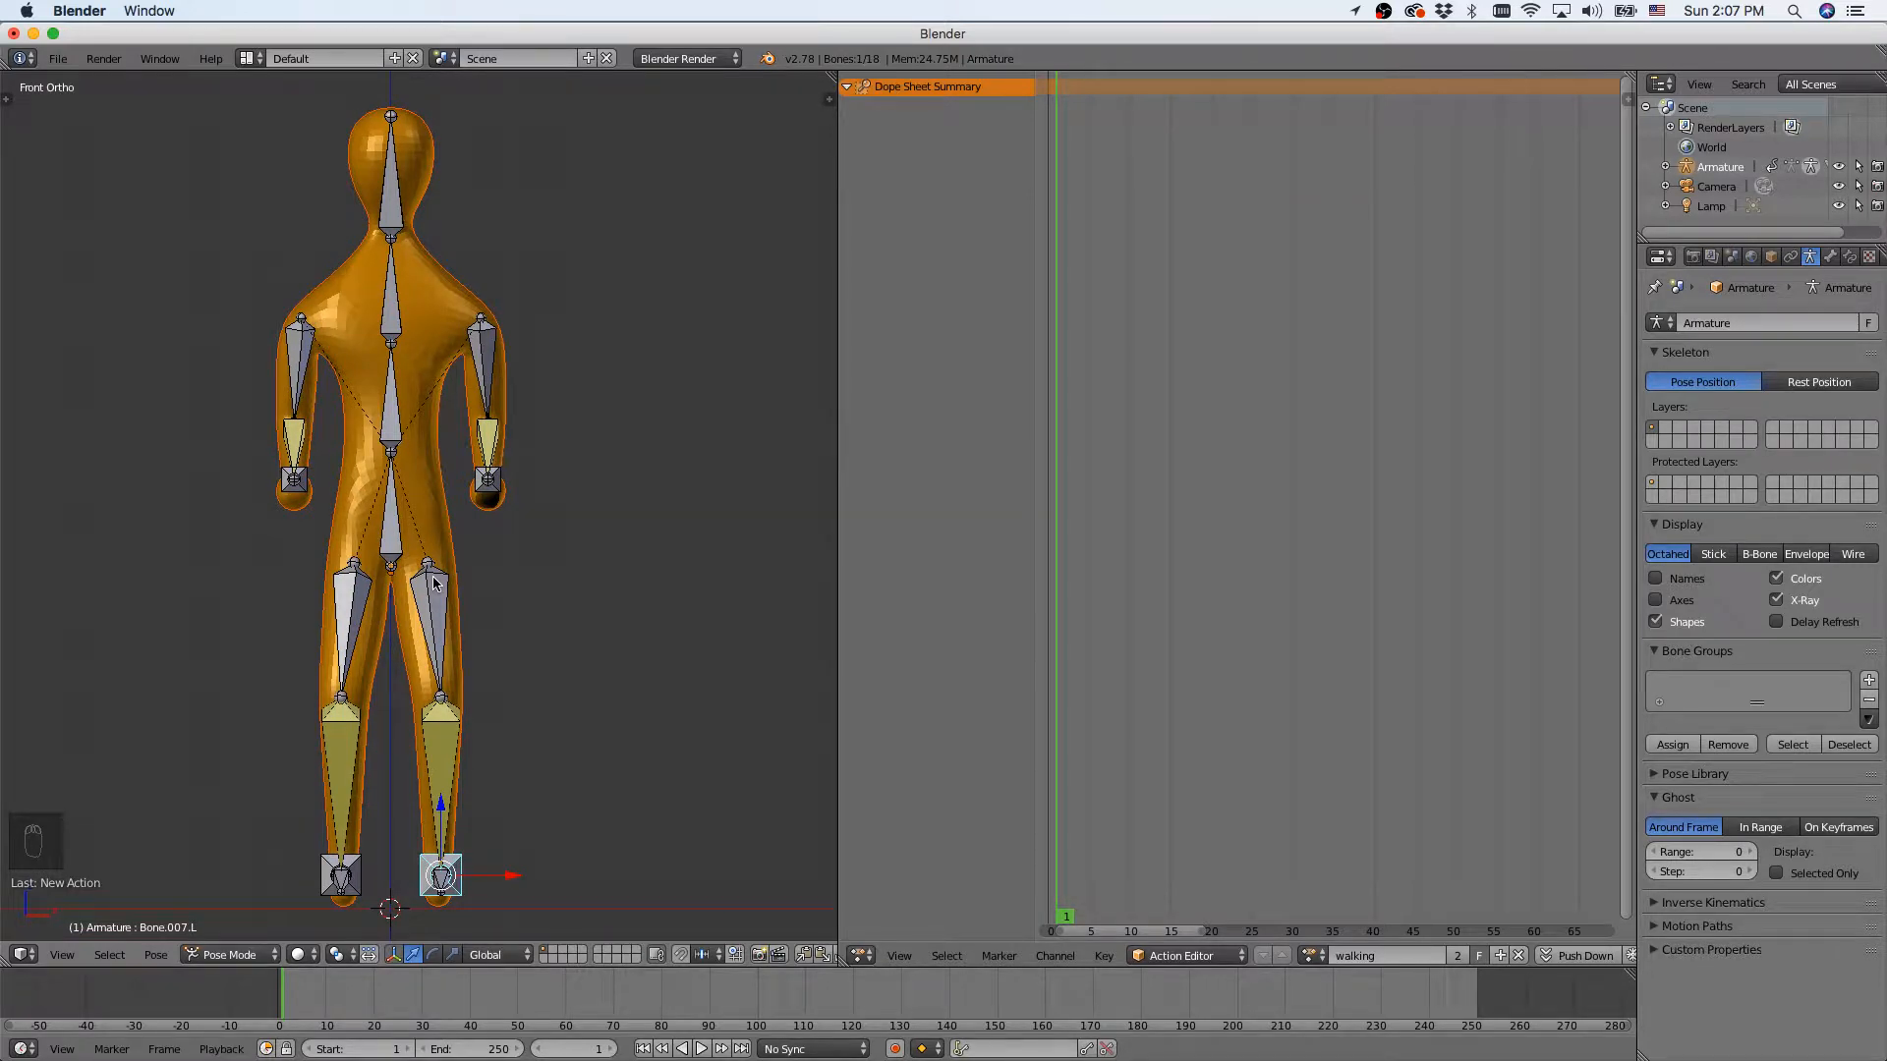
key(KP_3)
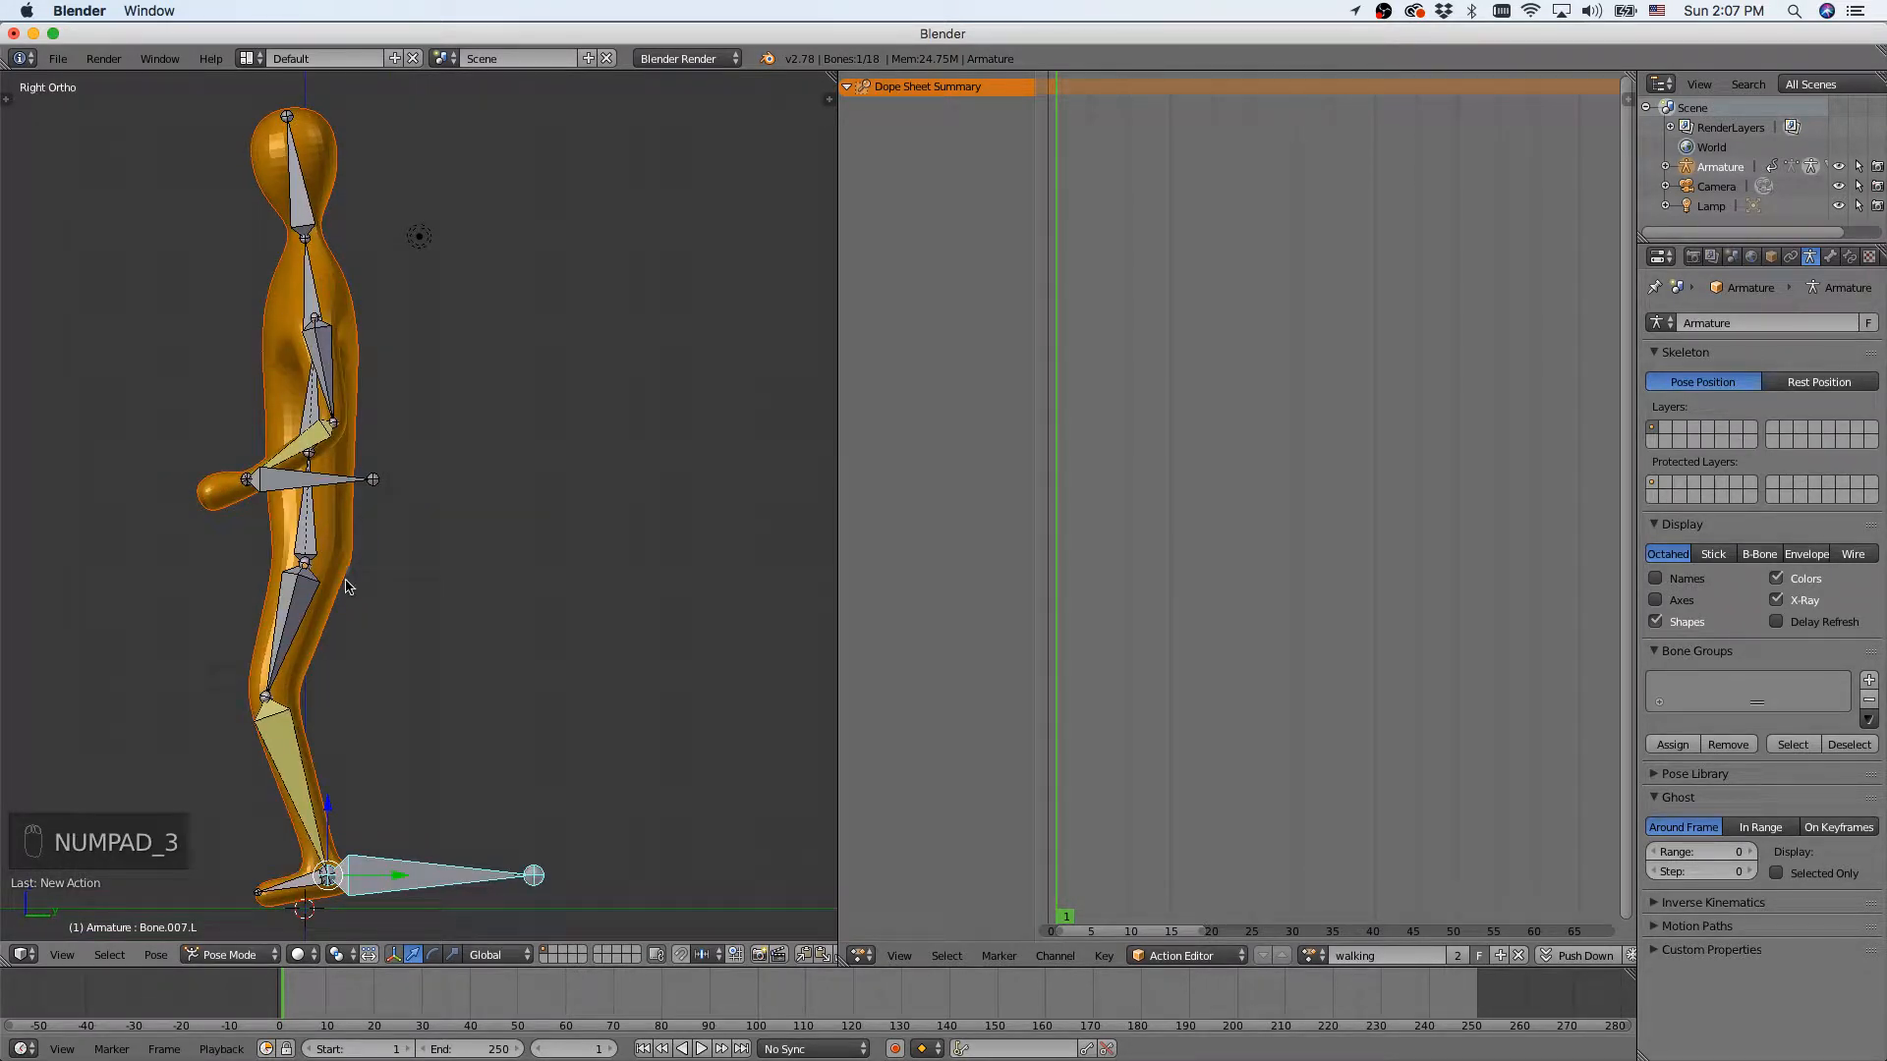
shift+middle_drag(334, 583, 437, 586)
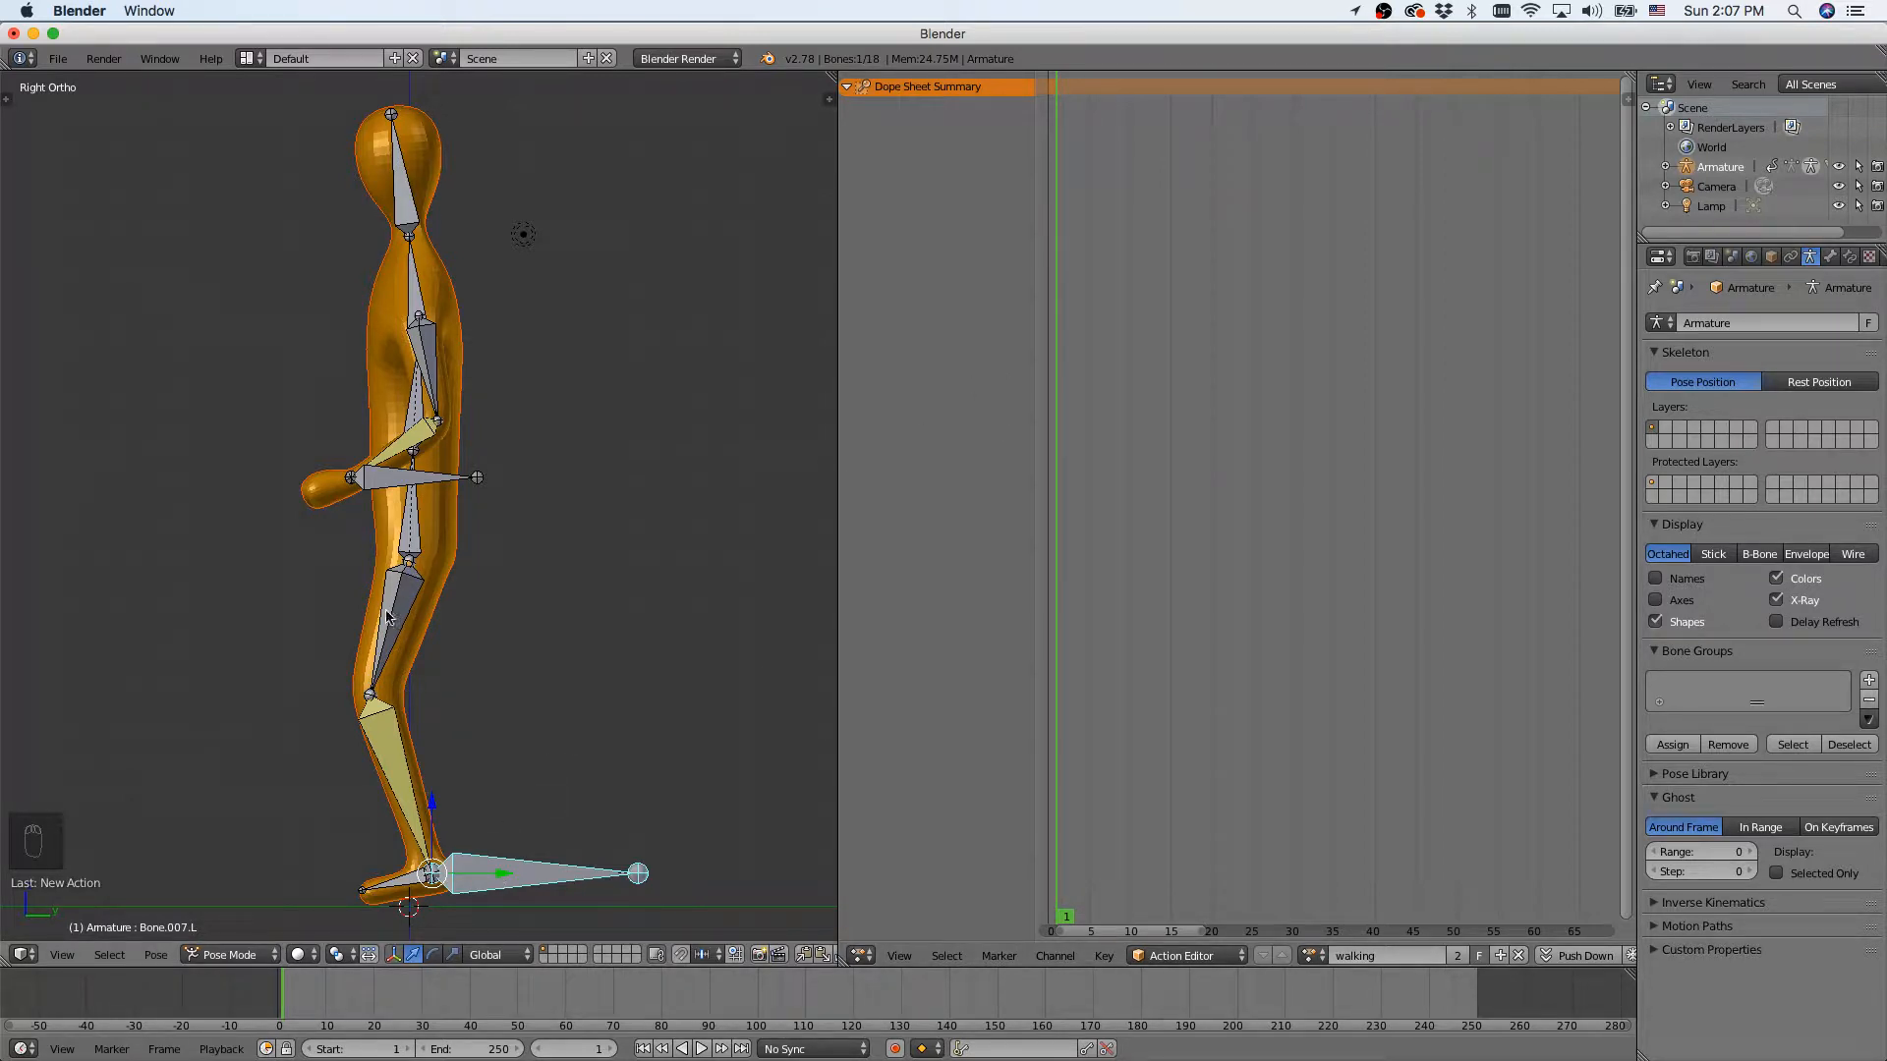
right_click(520, 881)
right_click(523, 881)
key(g)
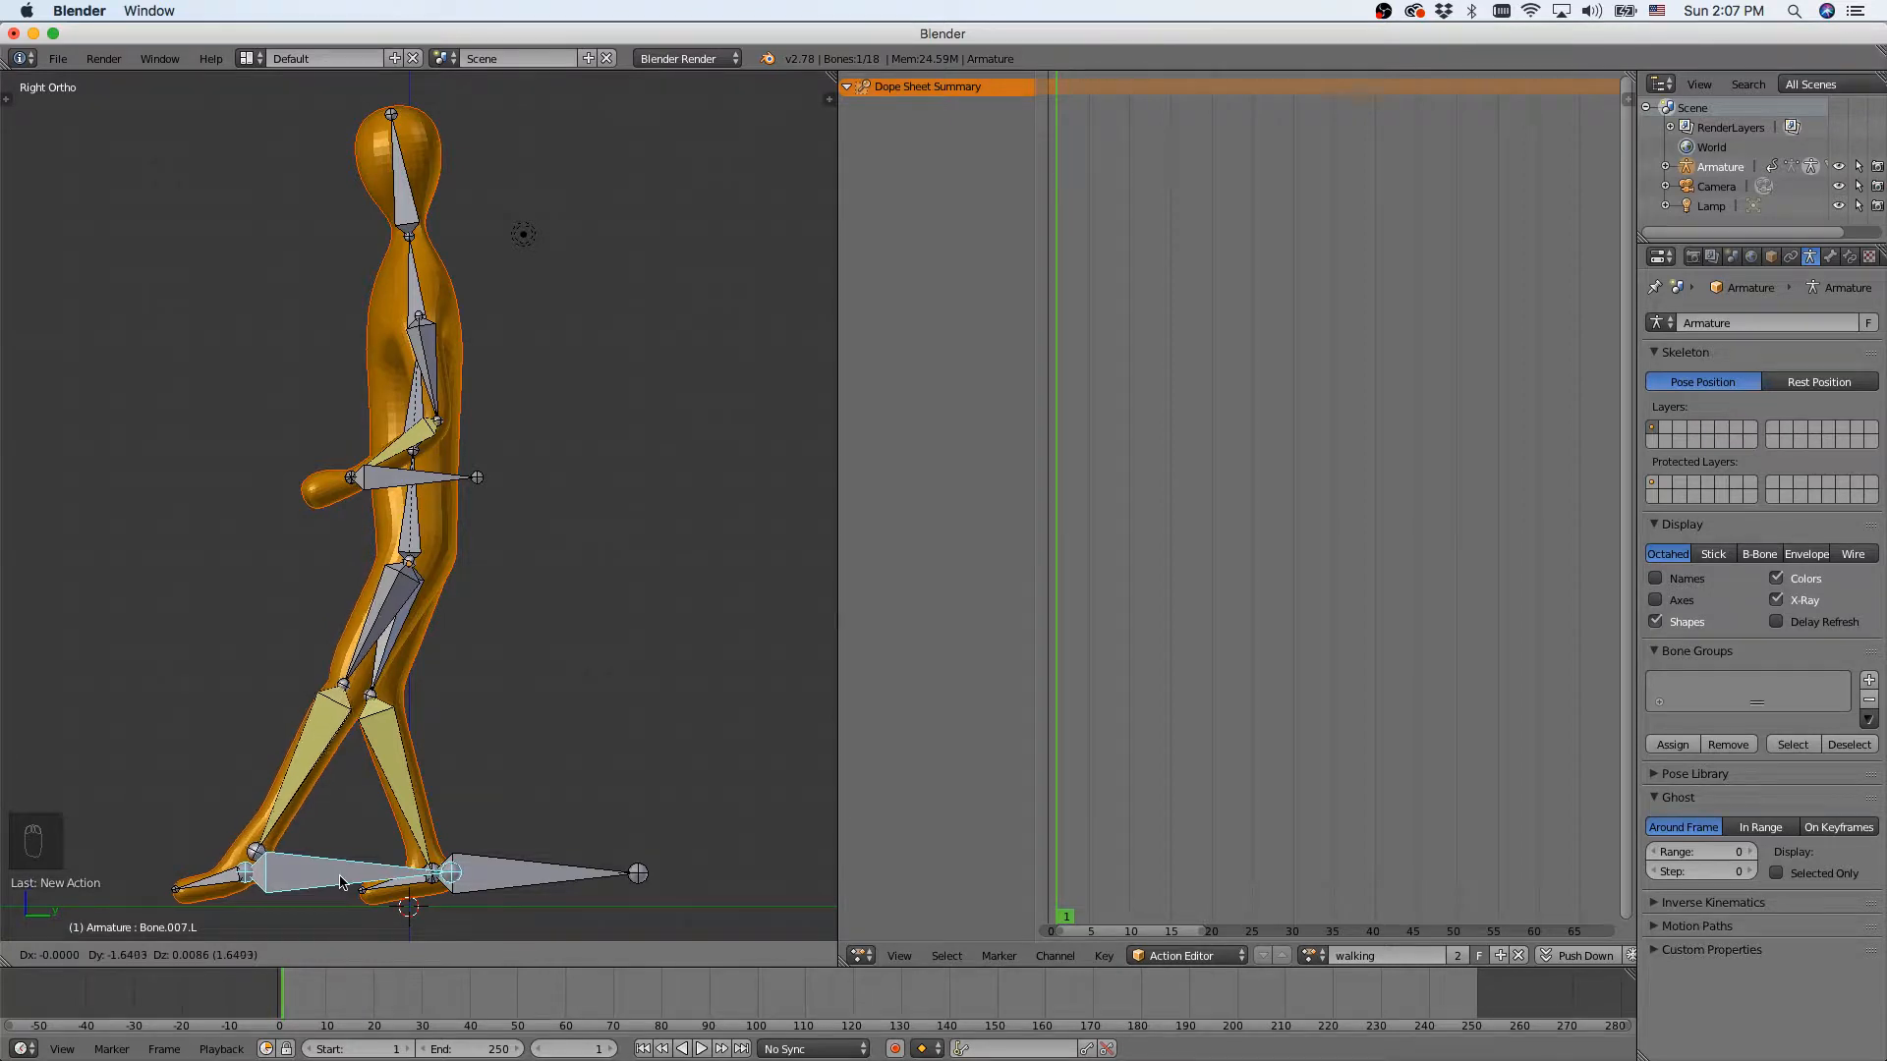
click(344, 880)
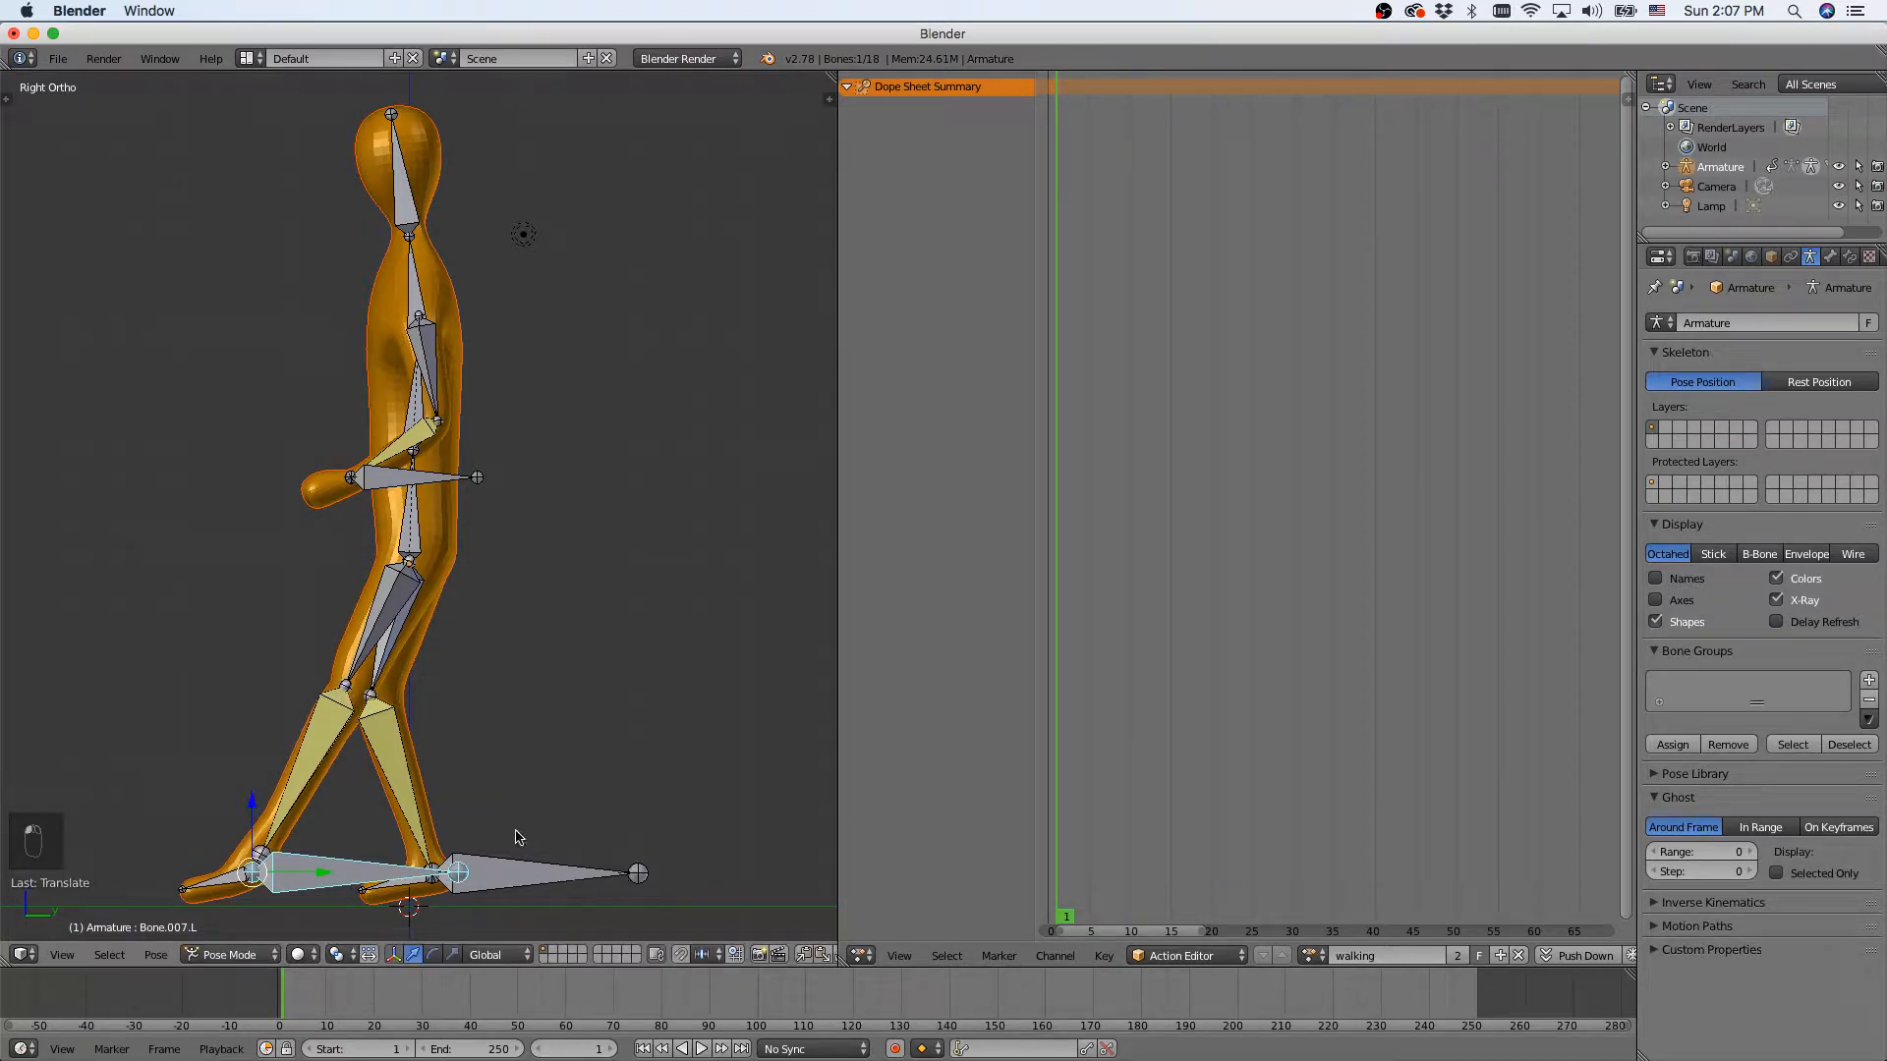
Move the right foot control bone (Bone.007.R) back about 1.6 units and up about 0.8, and rotate it about -48 degrees.
right_click(513, 873)
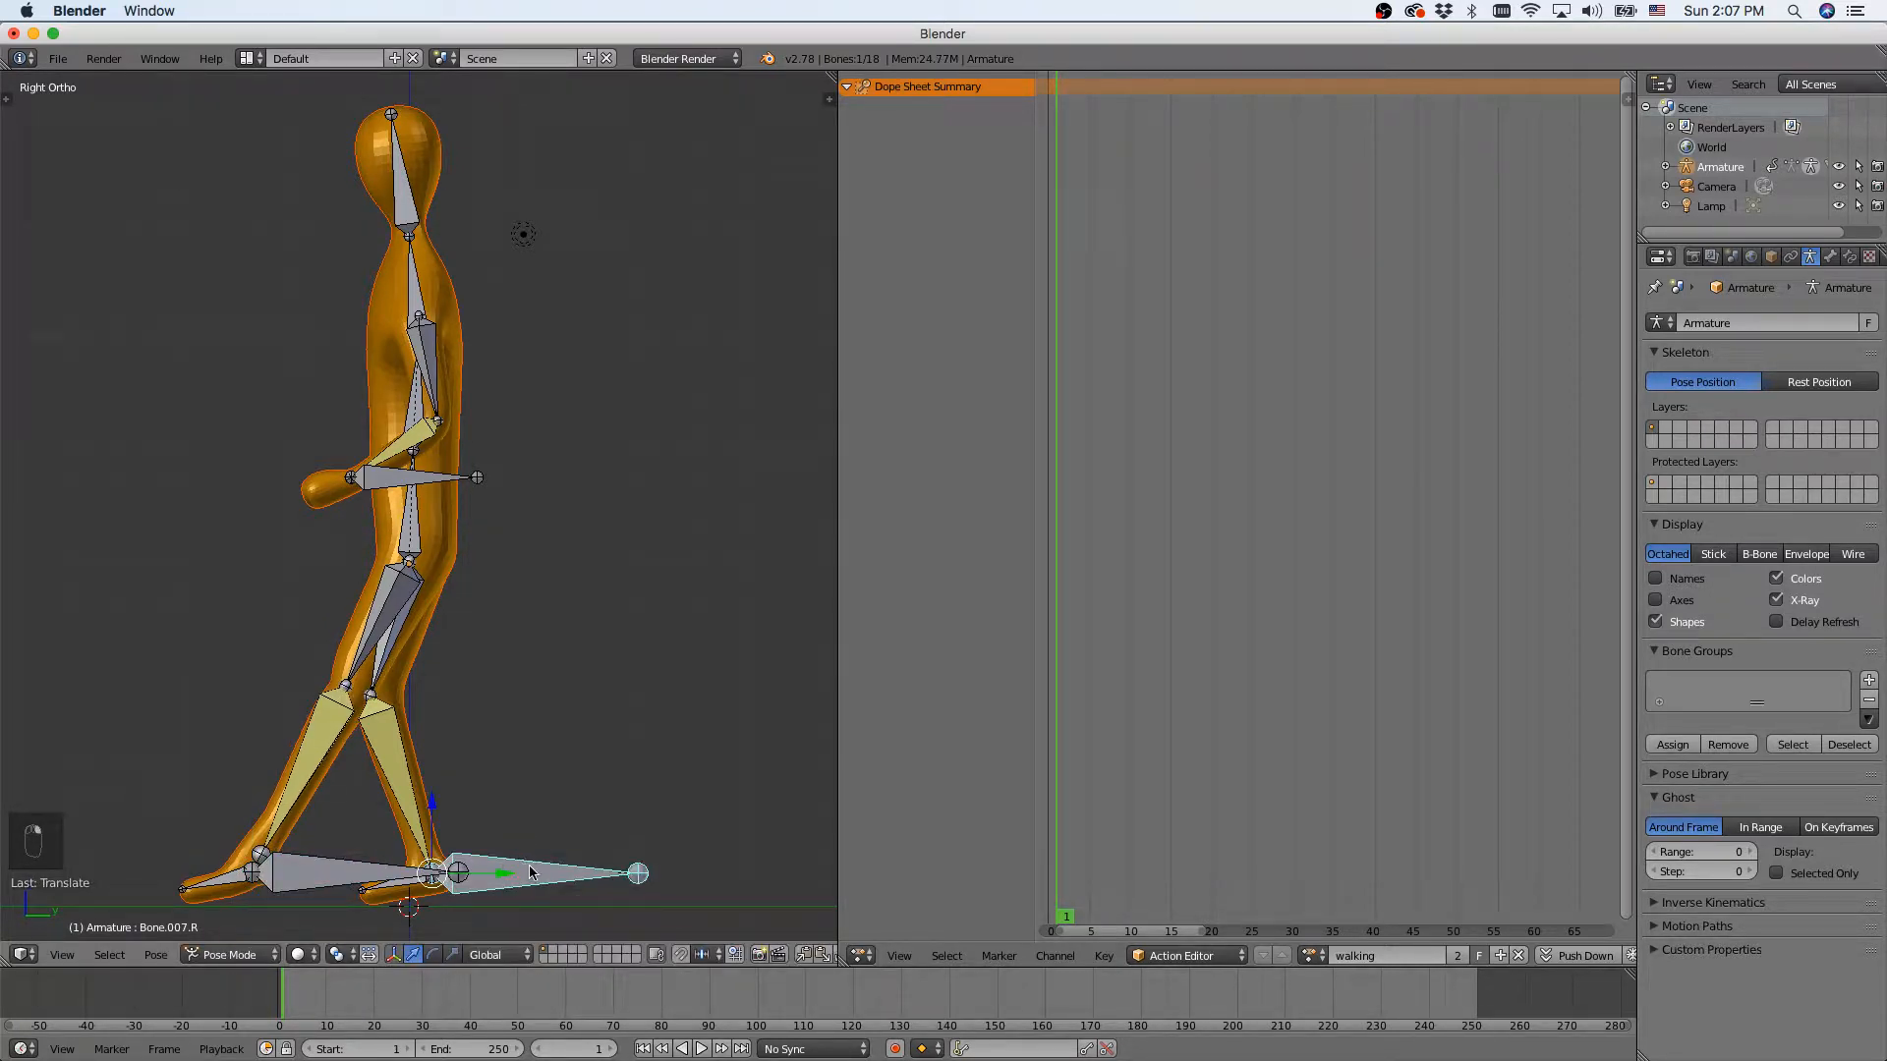
key(g)
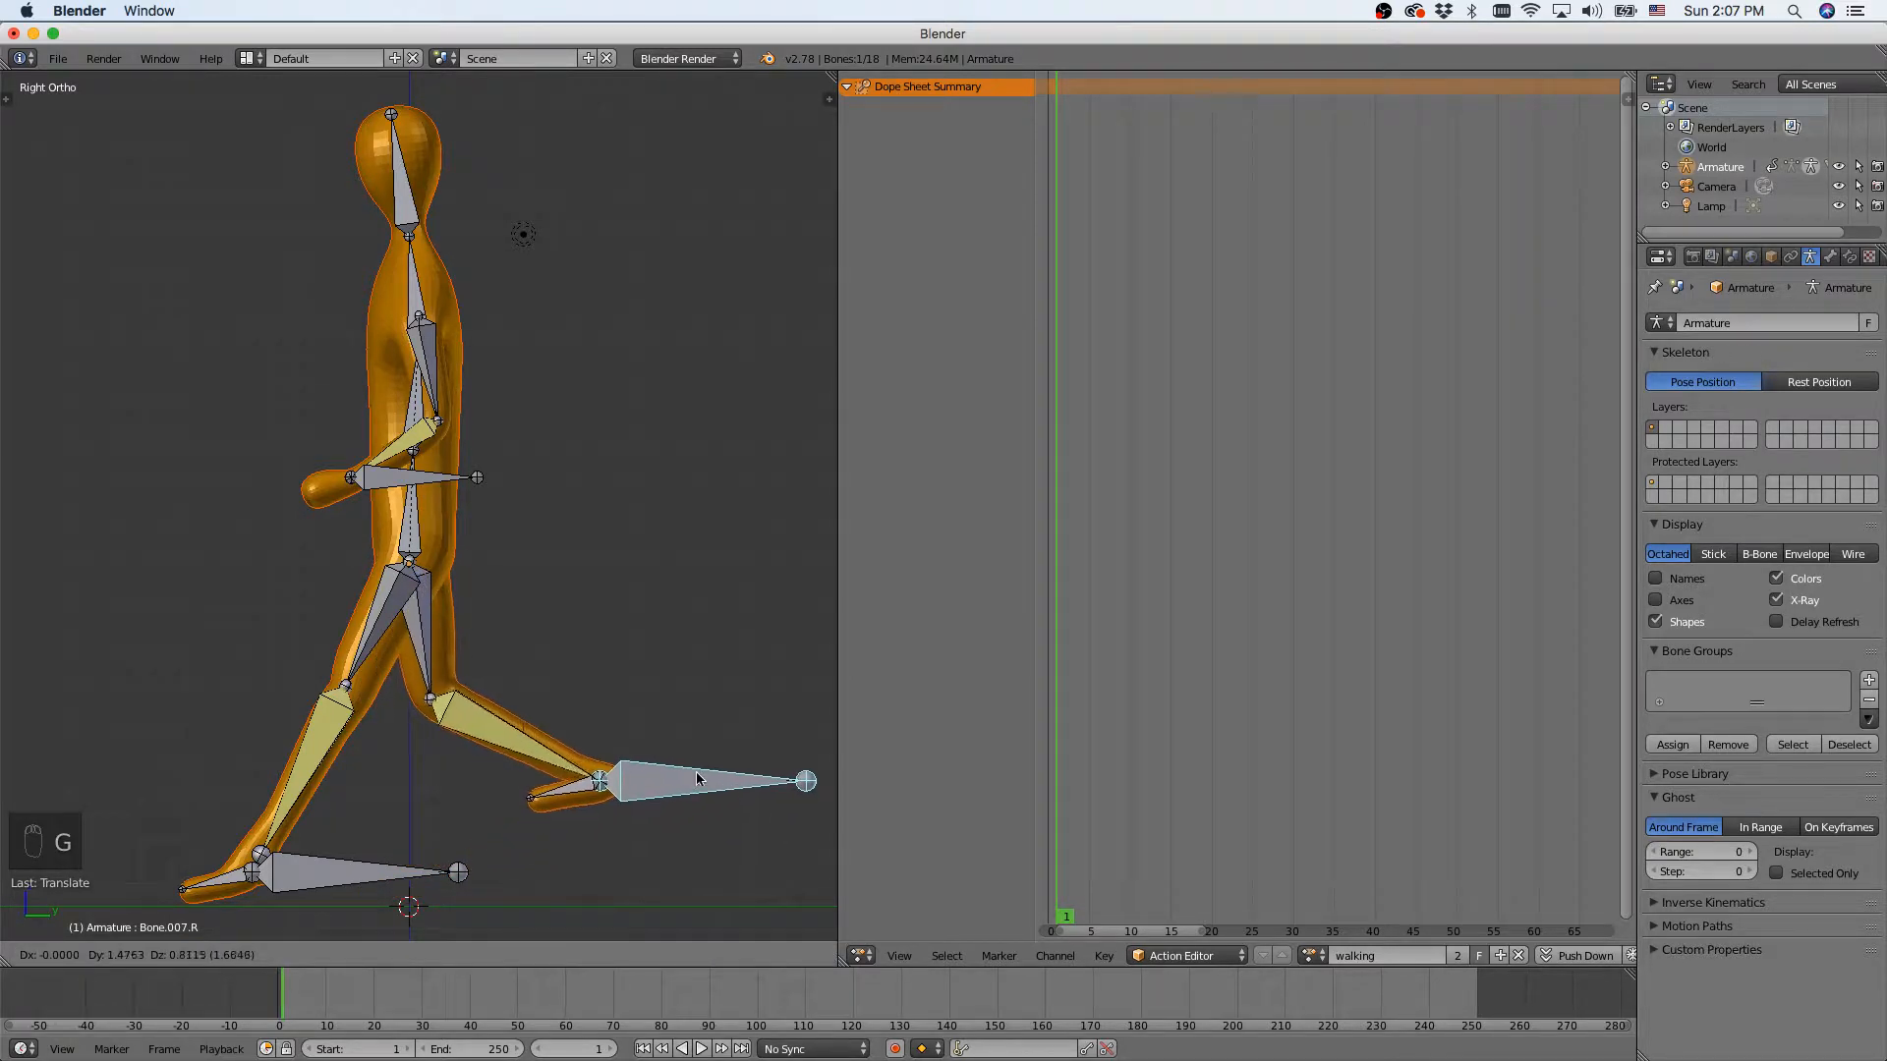
click(712, 776)
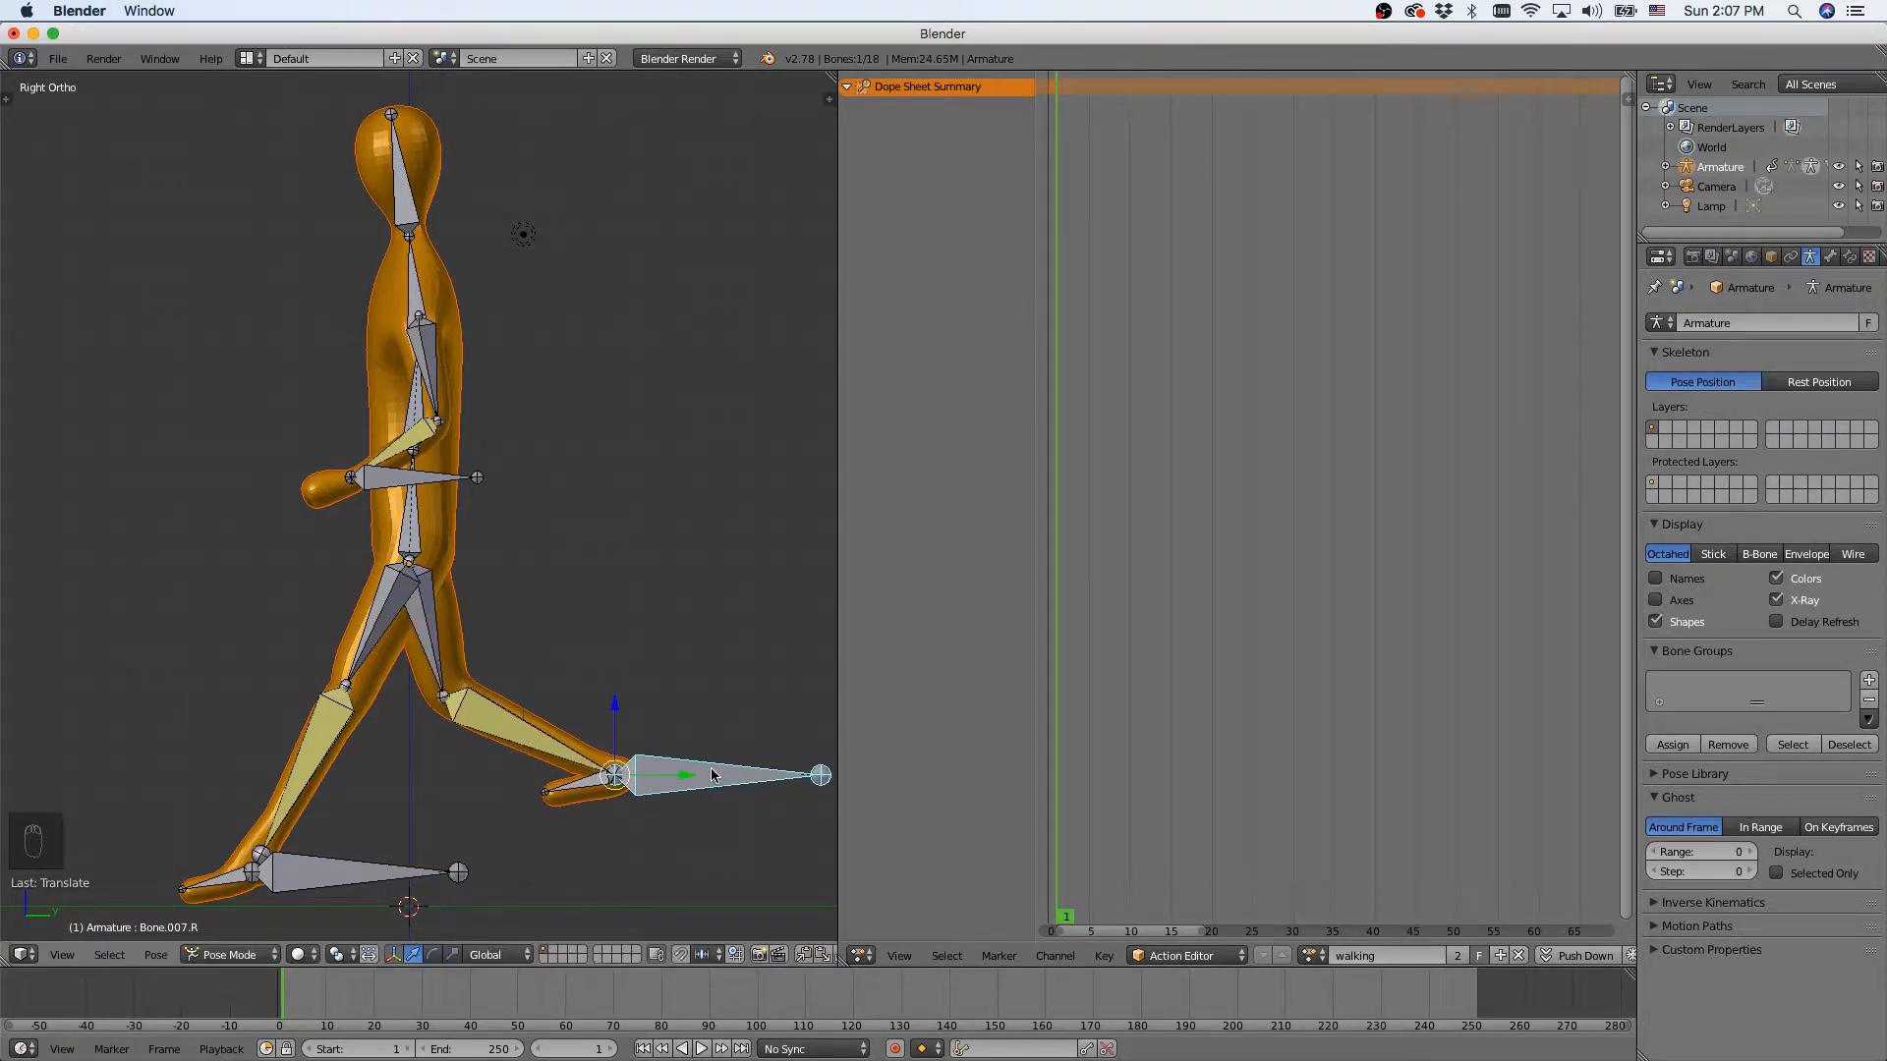
key(r)
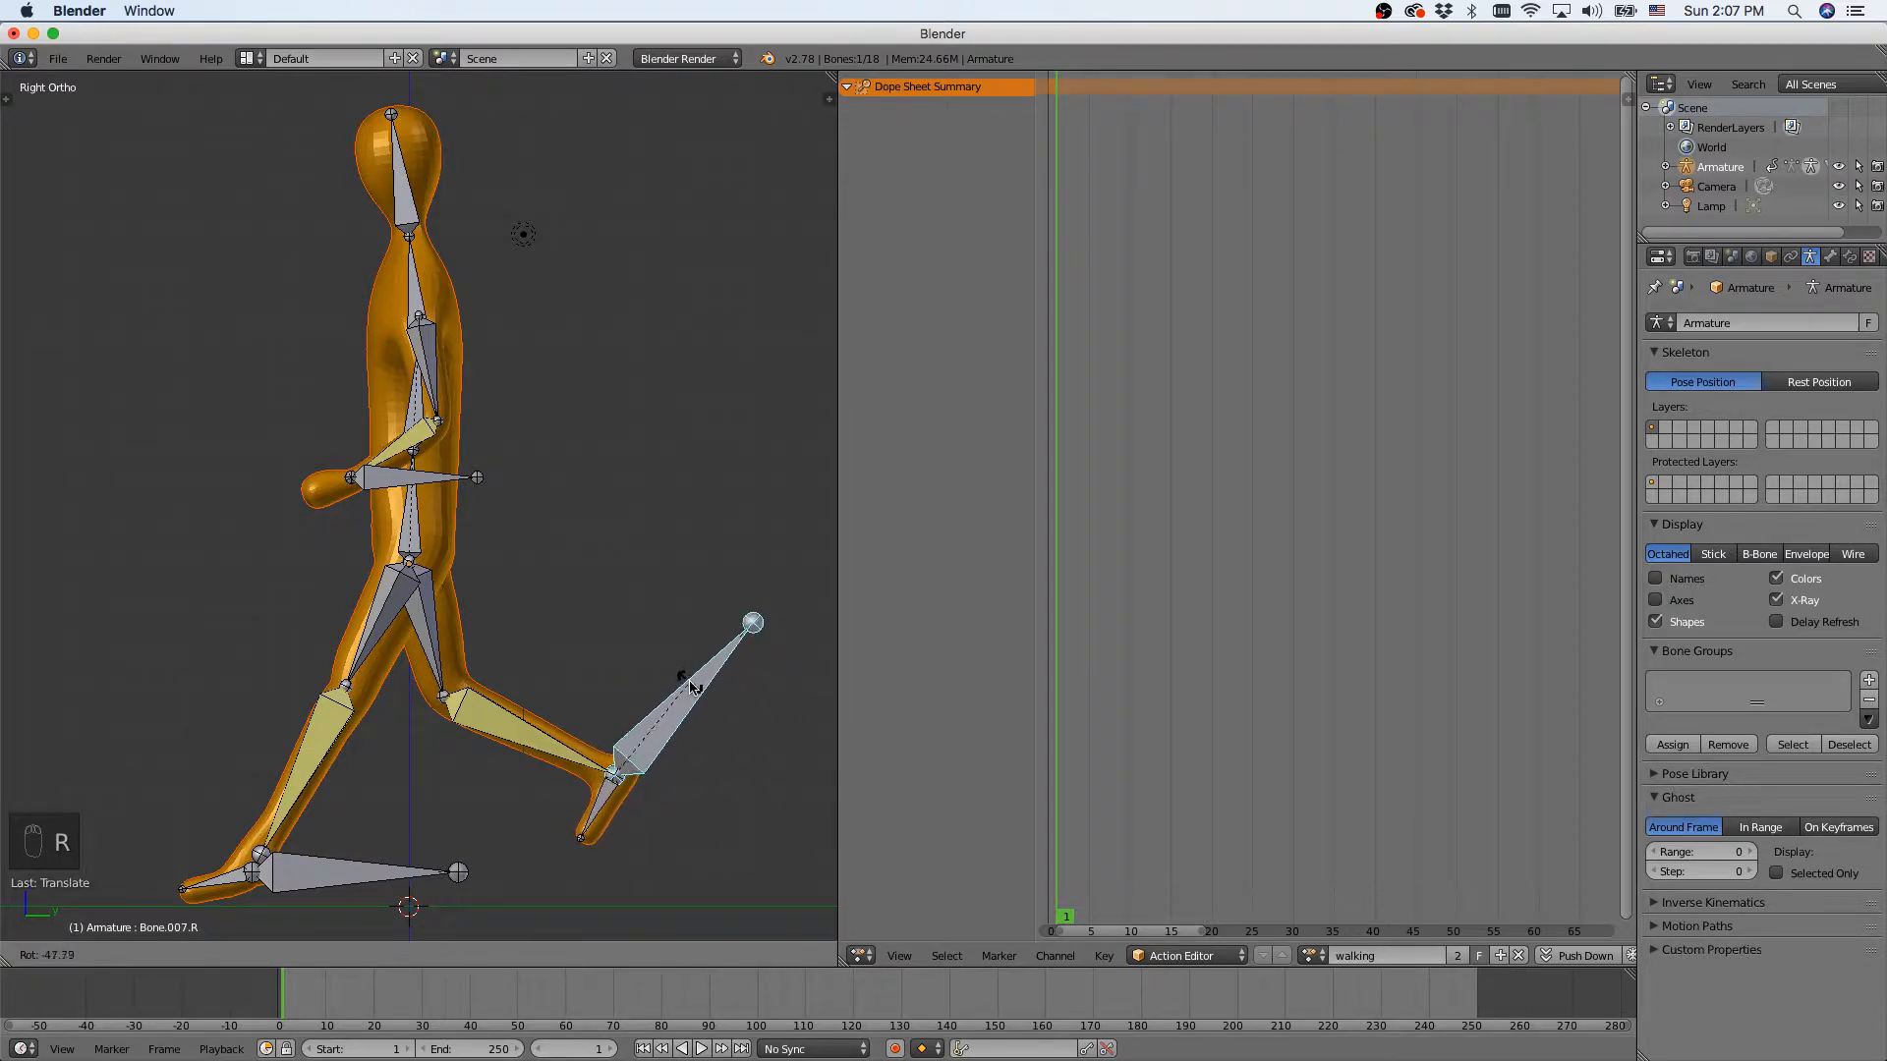
click(688, 678)
Lower the hip bone at the base of the spine by about 0.28 units to bend the knees.
right_click(409, 531)
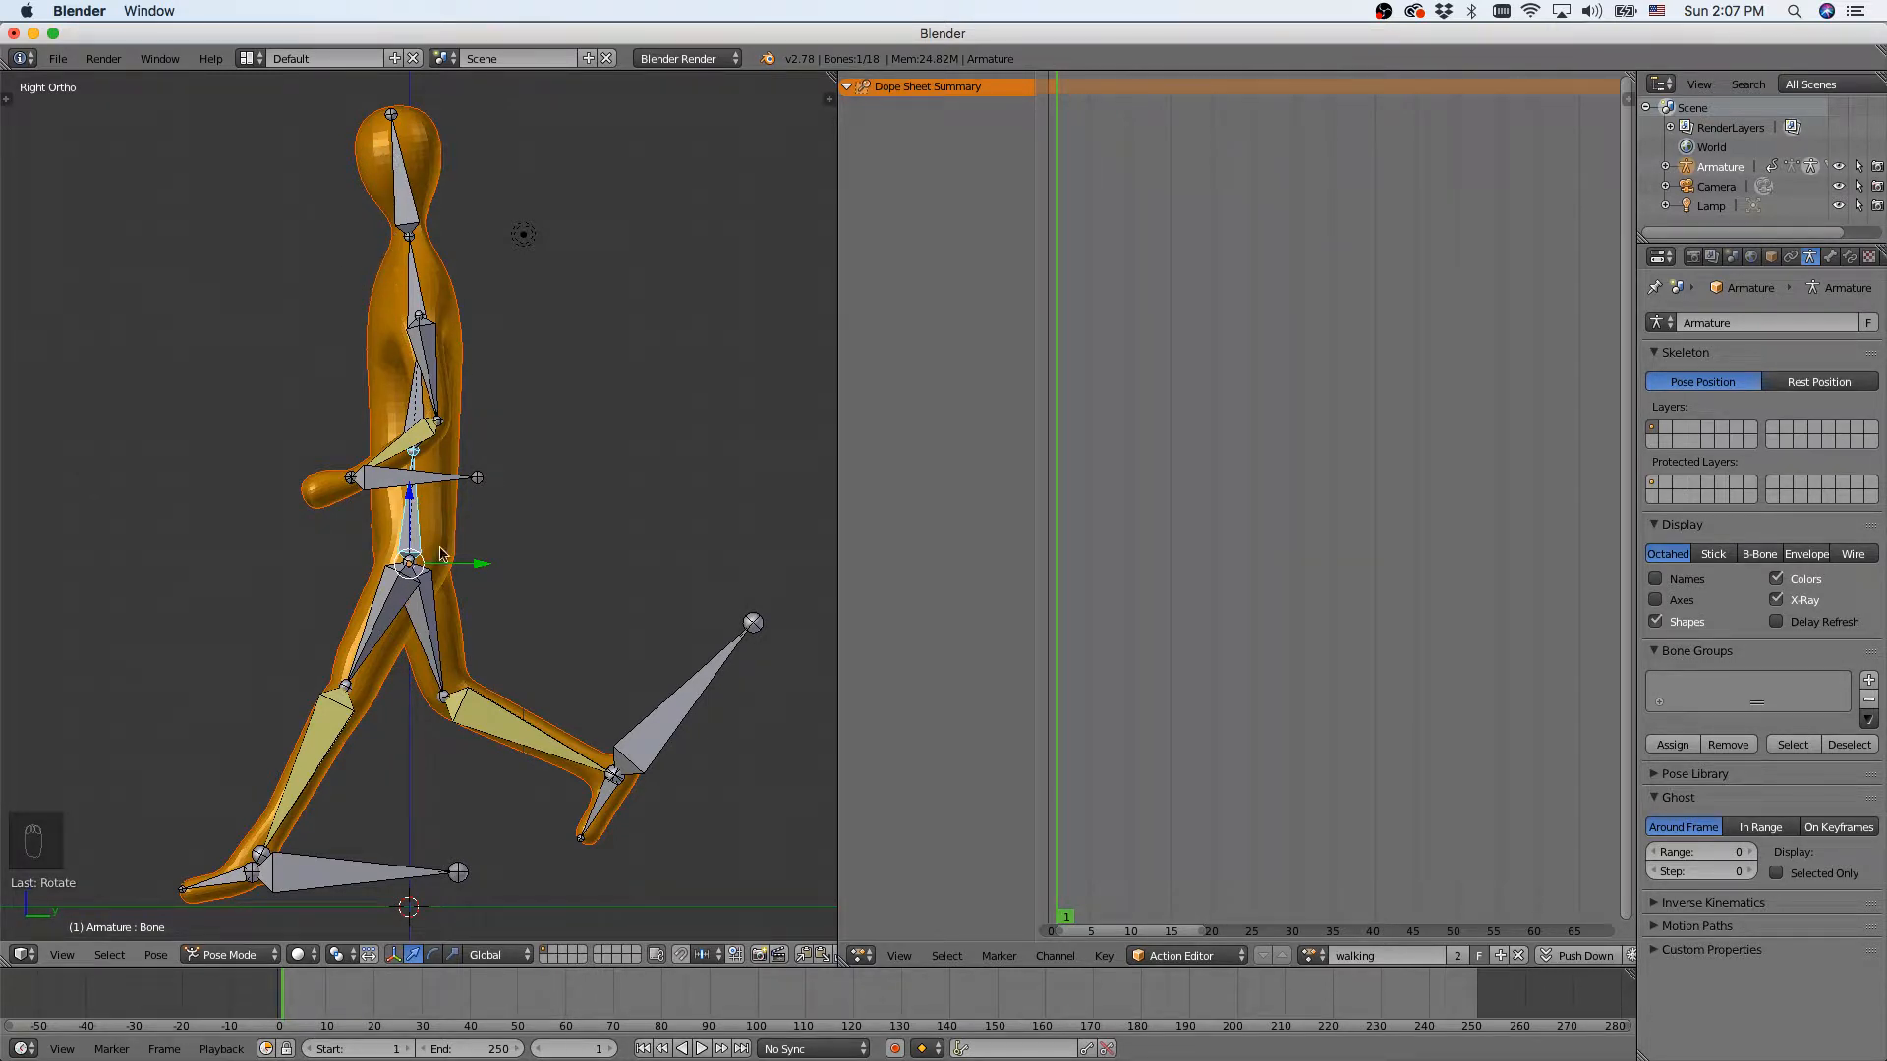
key(g)
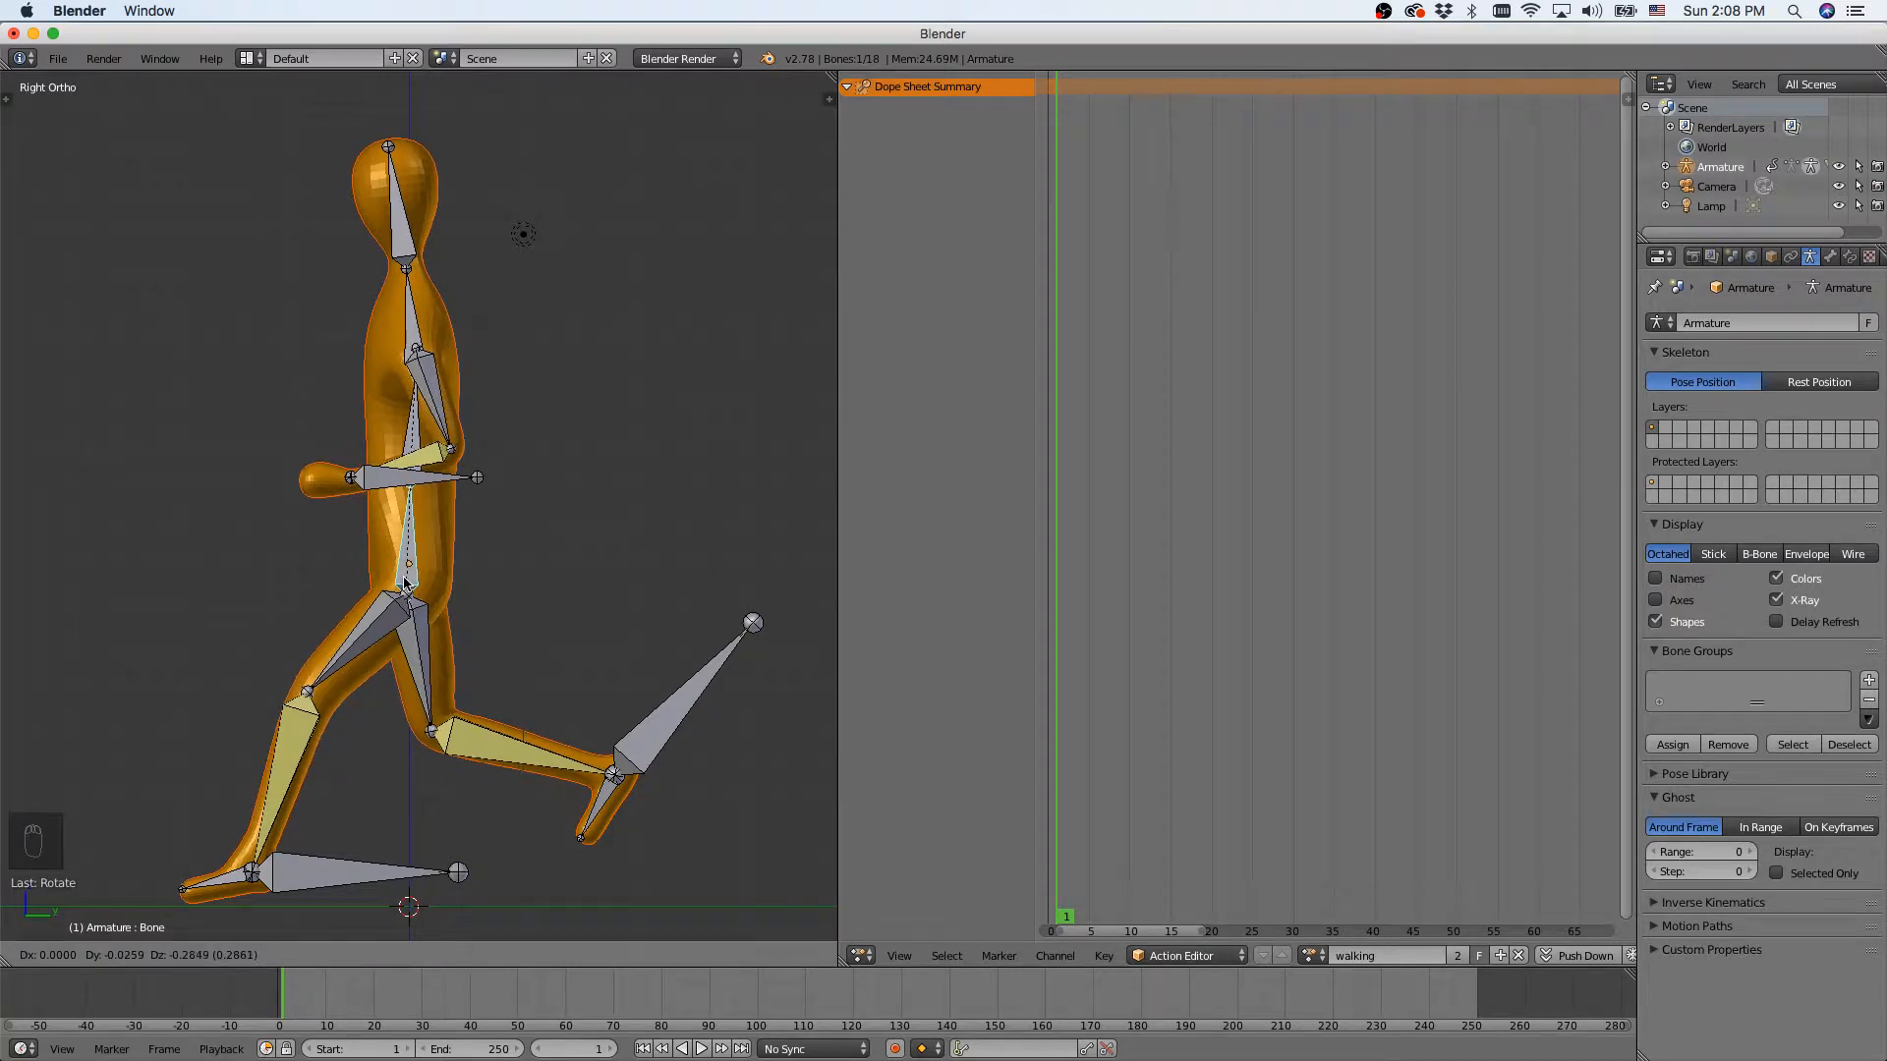
click(405, 581)
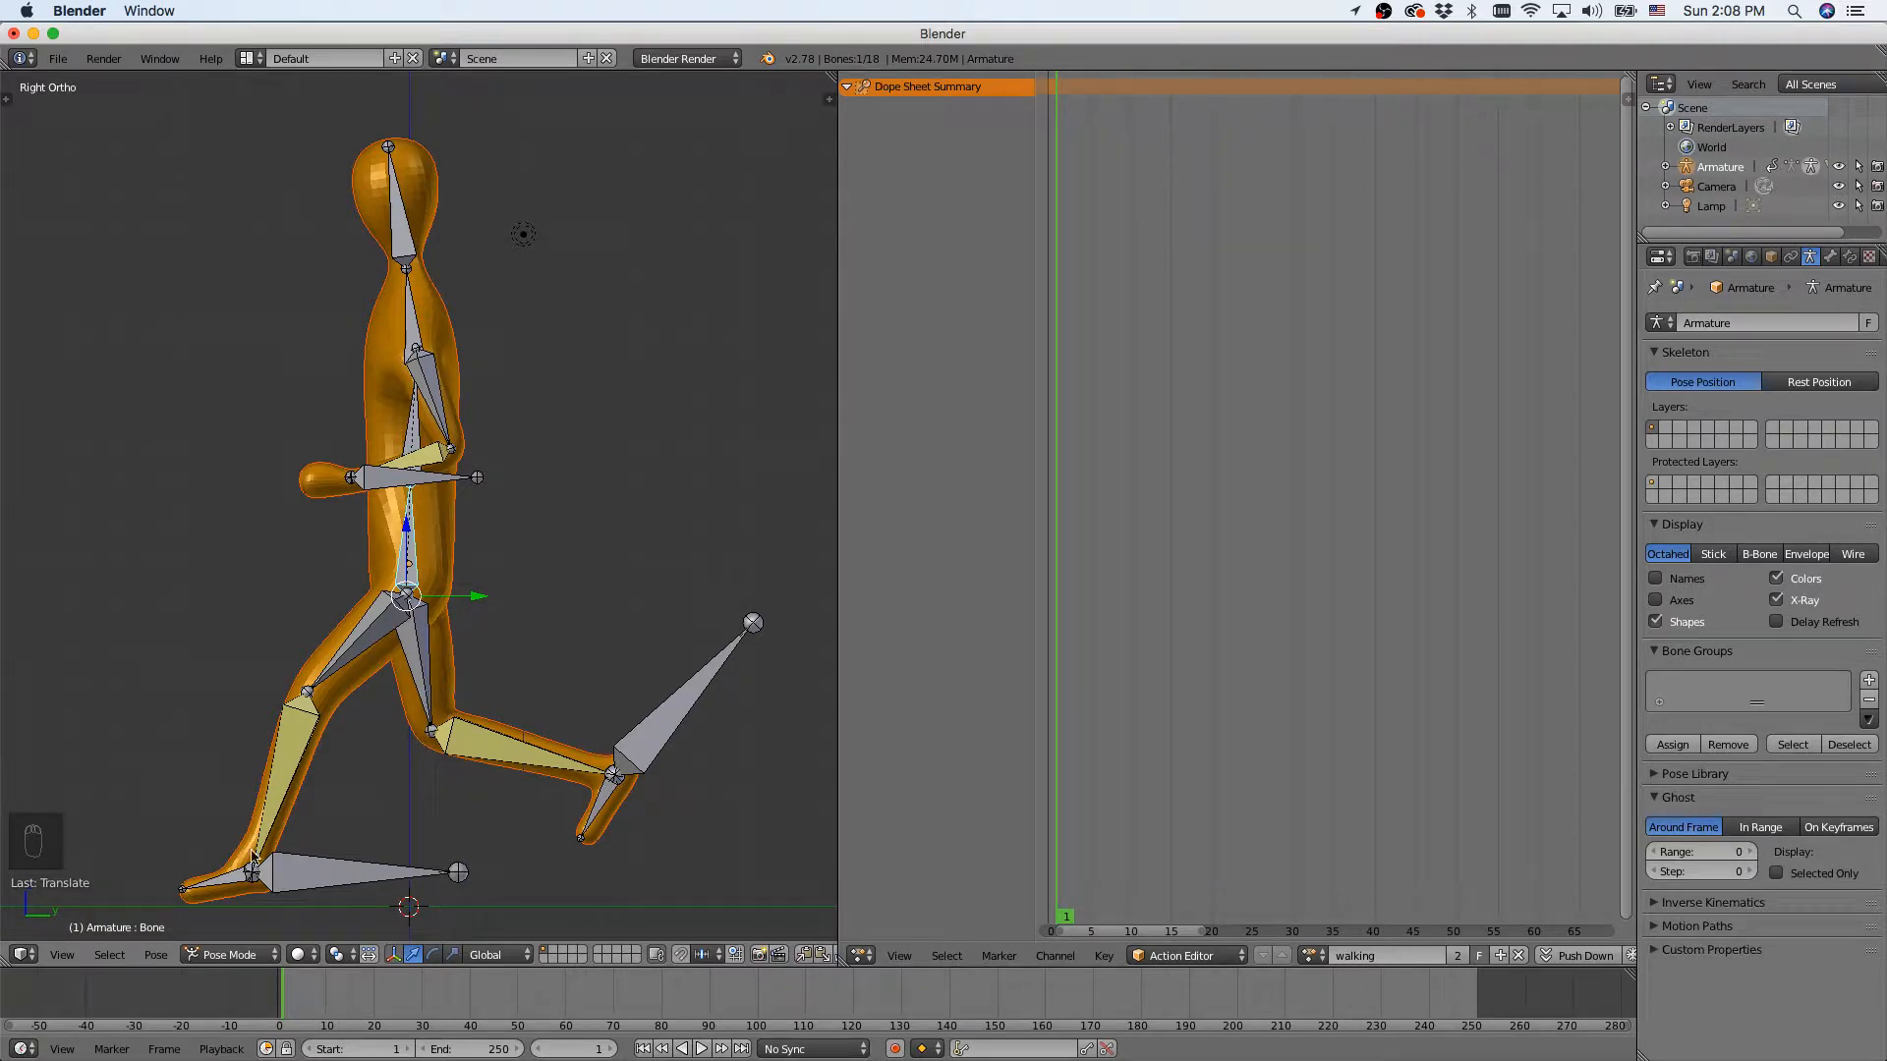
Shift the left foot control bone forward by a further 0.14 units or so to lengthen the stride.
right_click(292, 874)
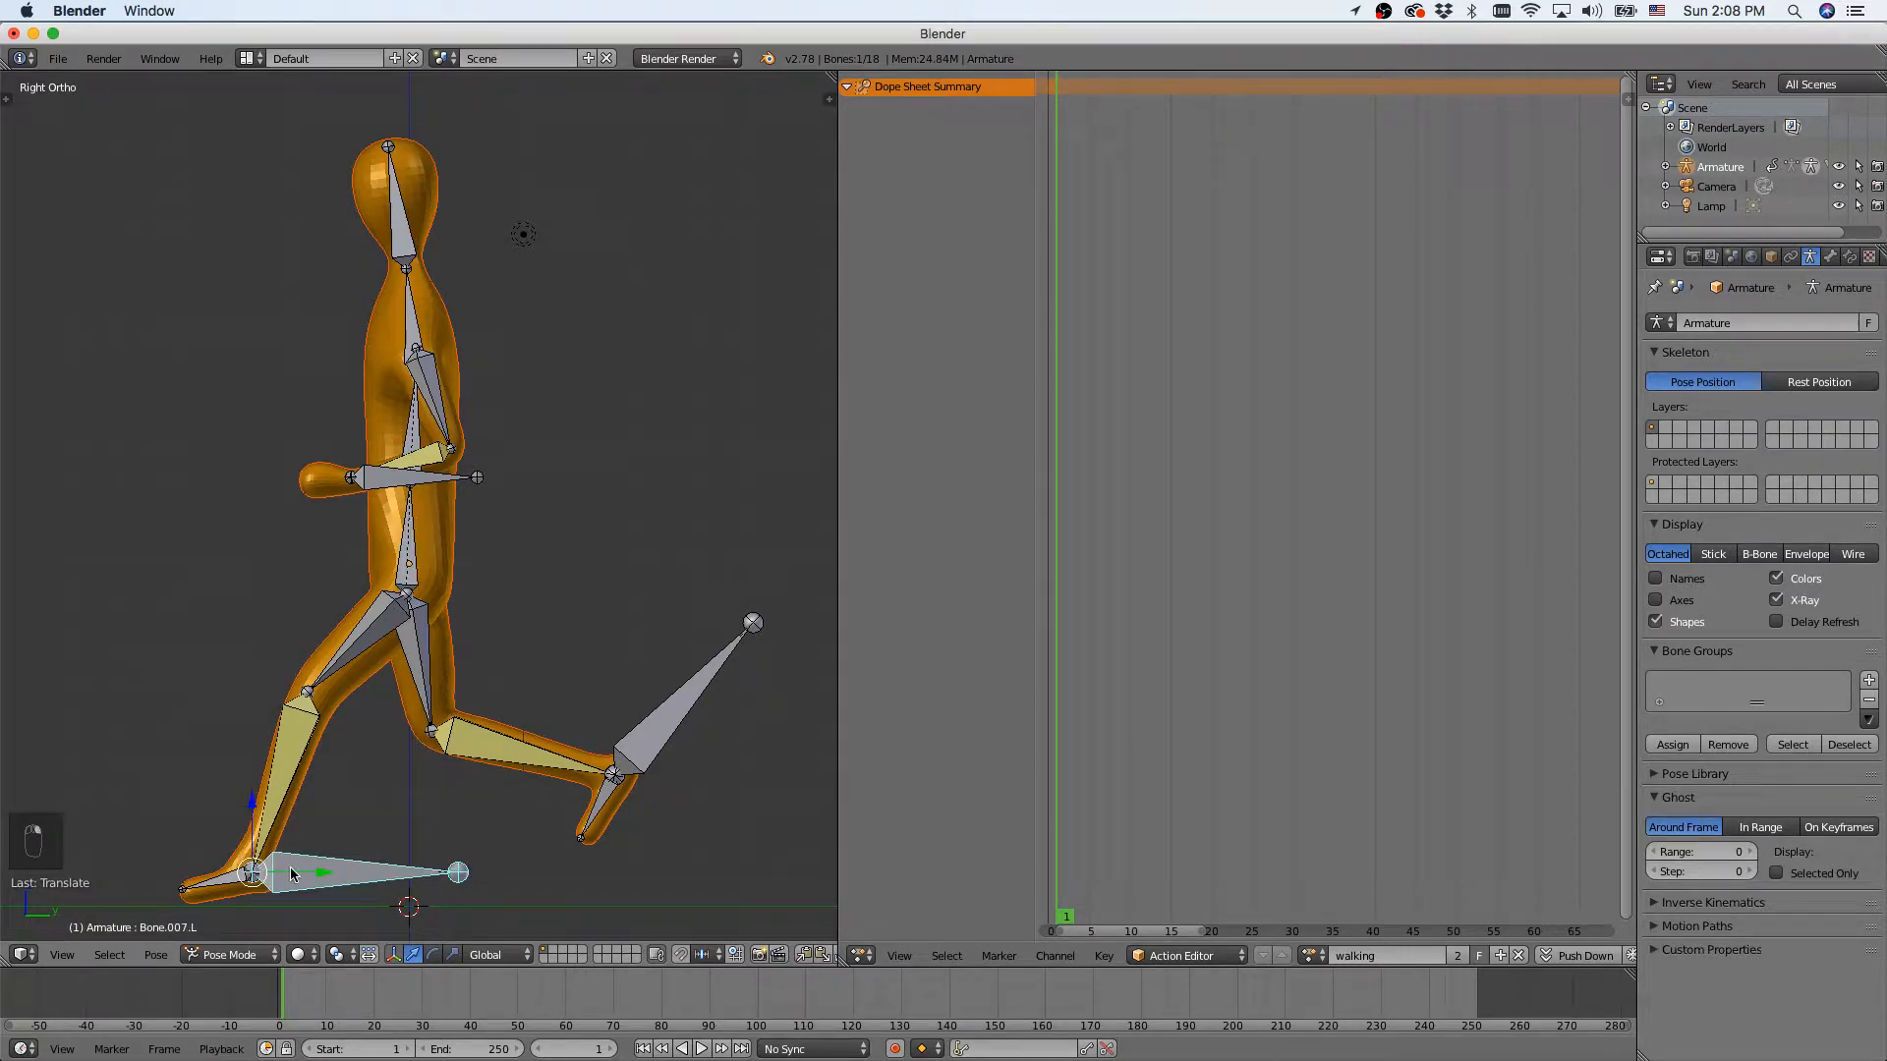
key(g)
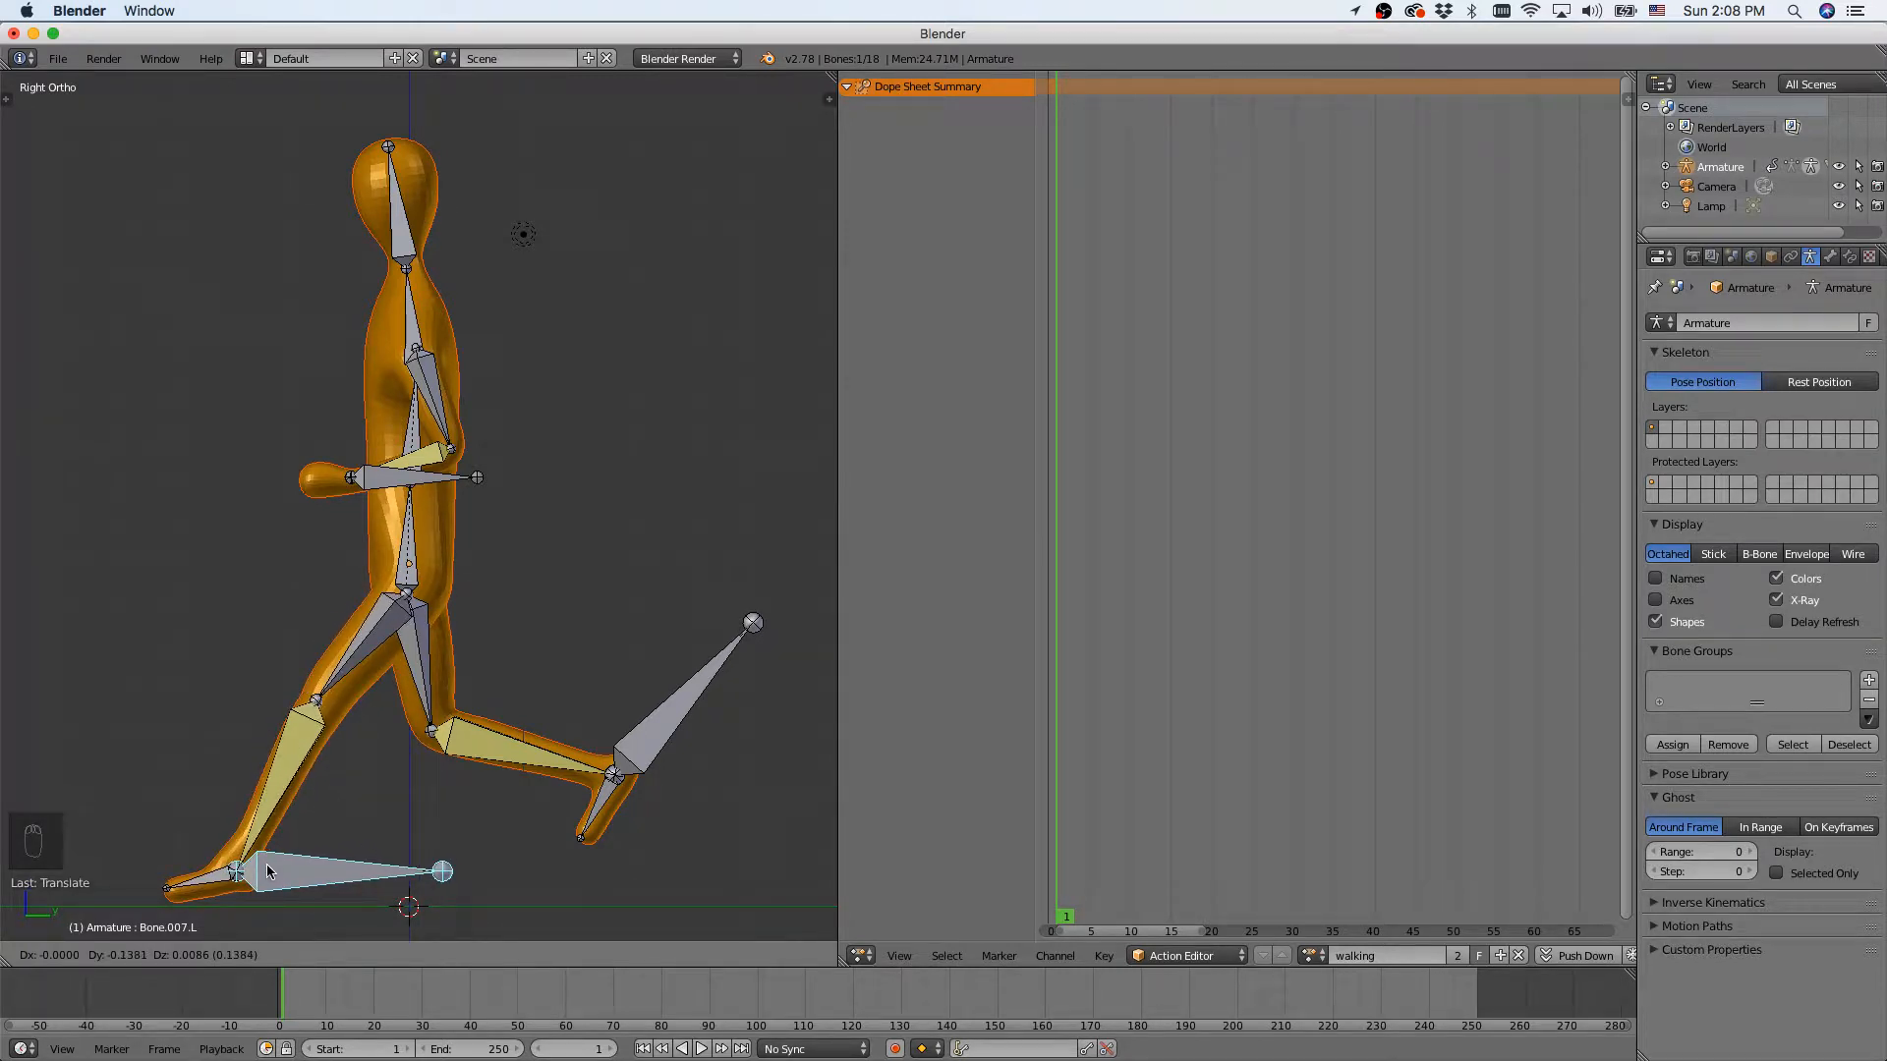
click(266, 872)
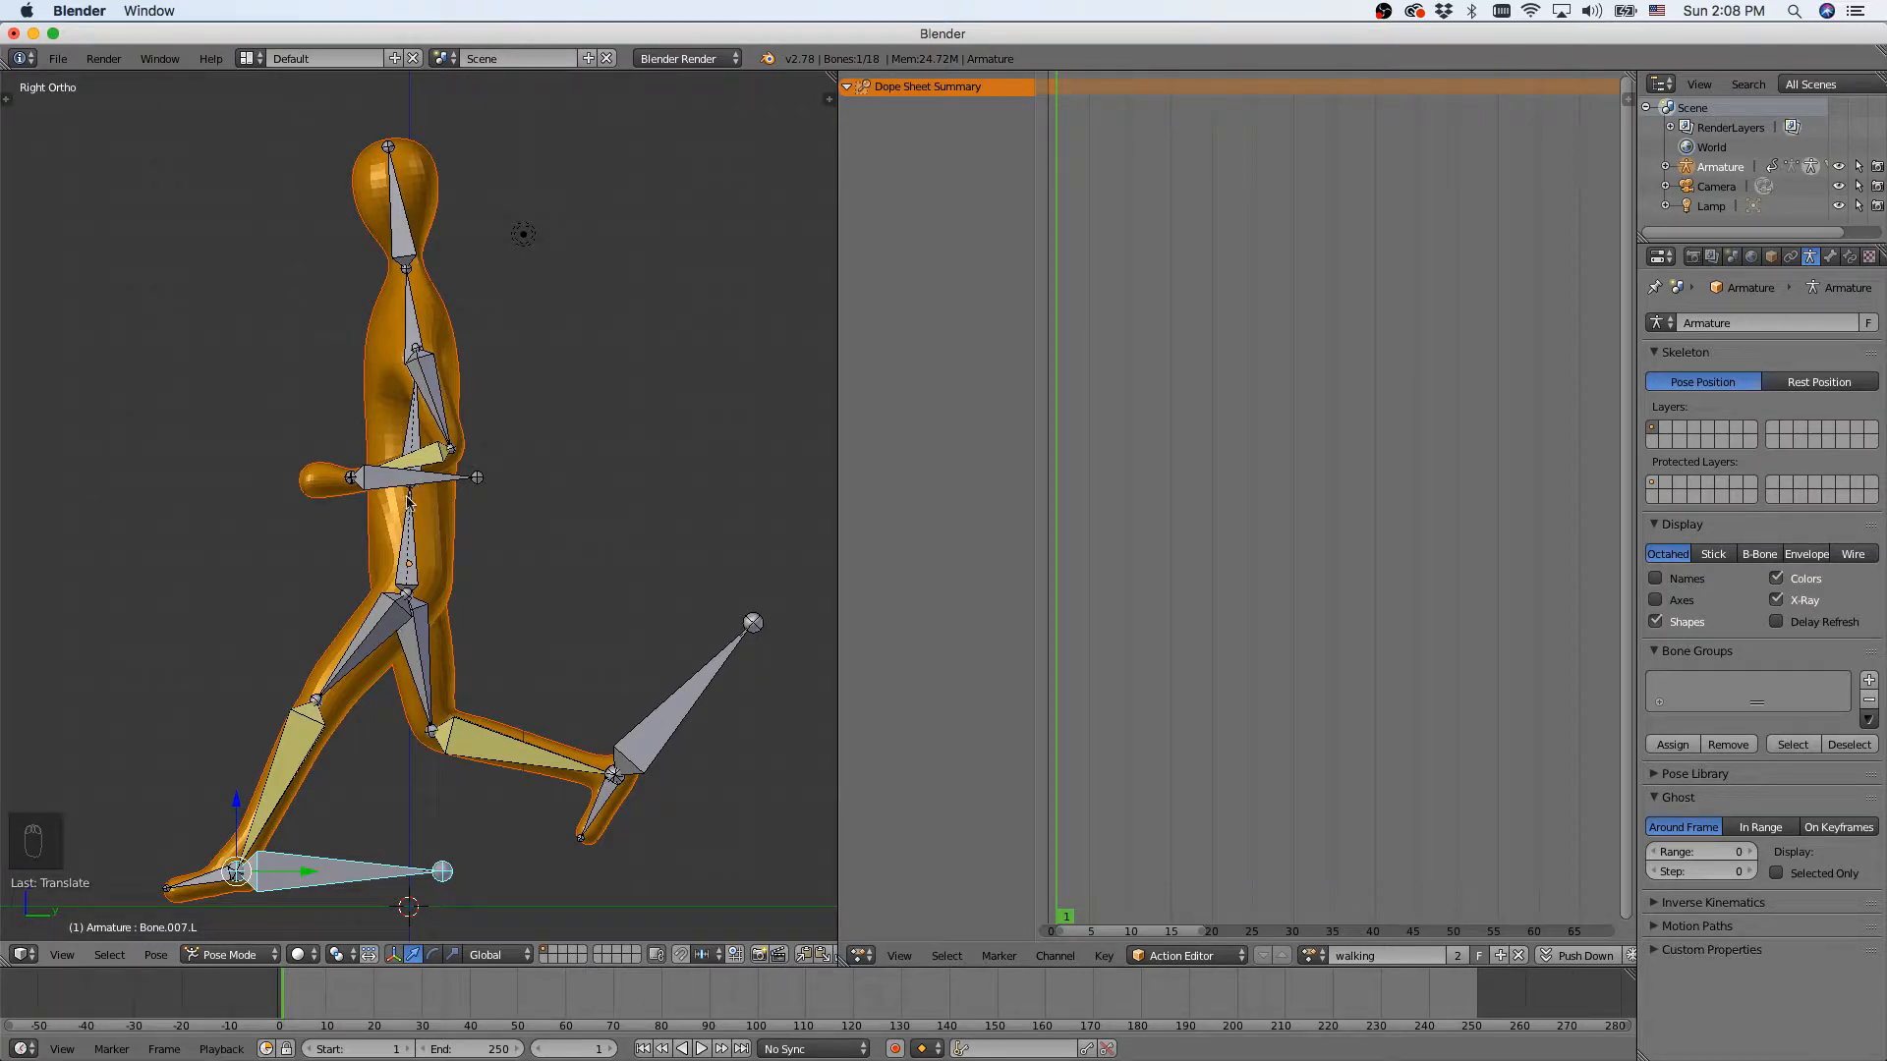
Lower the hip bone at the base of the spine very slightly to deepen the knee bend.
right_click(411, 575)
key(g)
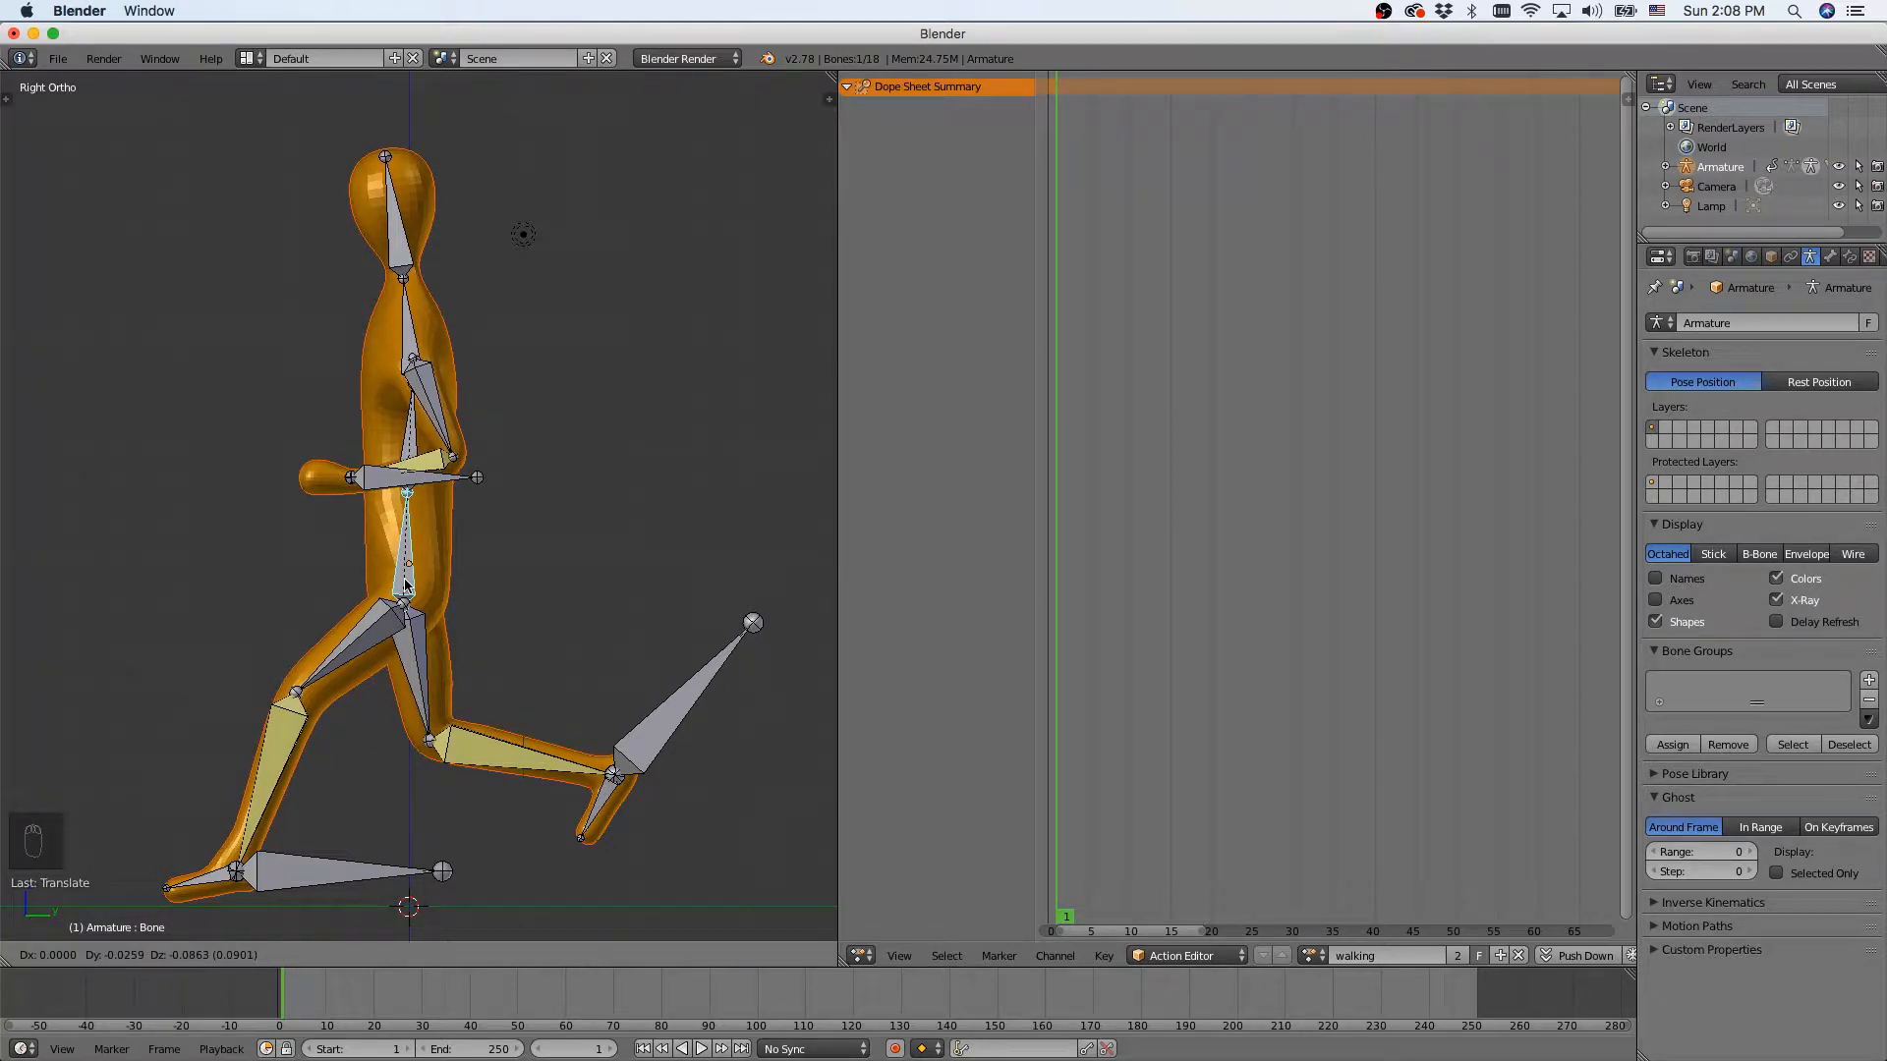
click(406, 580)
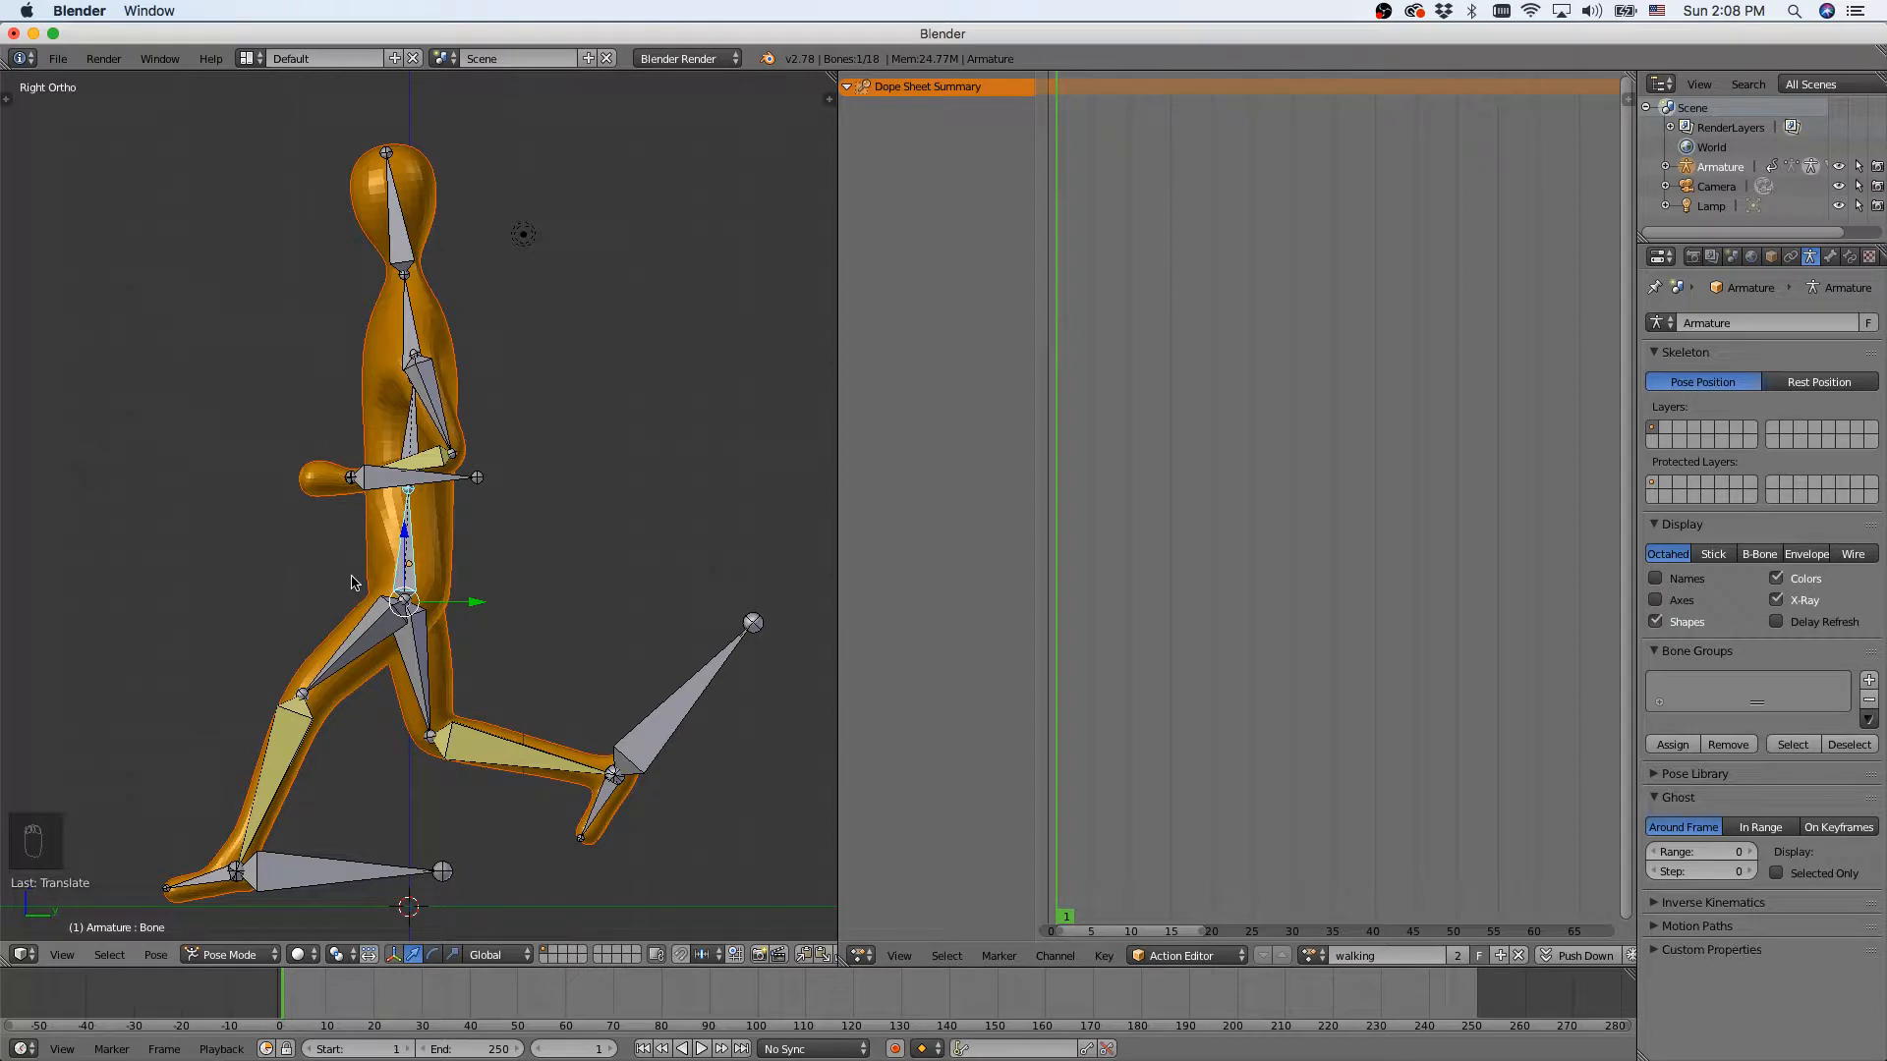
Rotate the right foot control bone (Bone.007.R) by about -12 degrees so the trailing foot points further down.
right_click(617, 780)
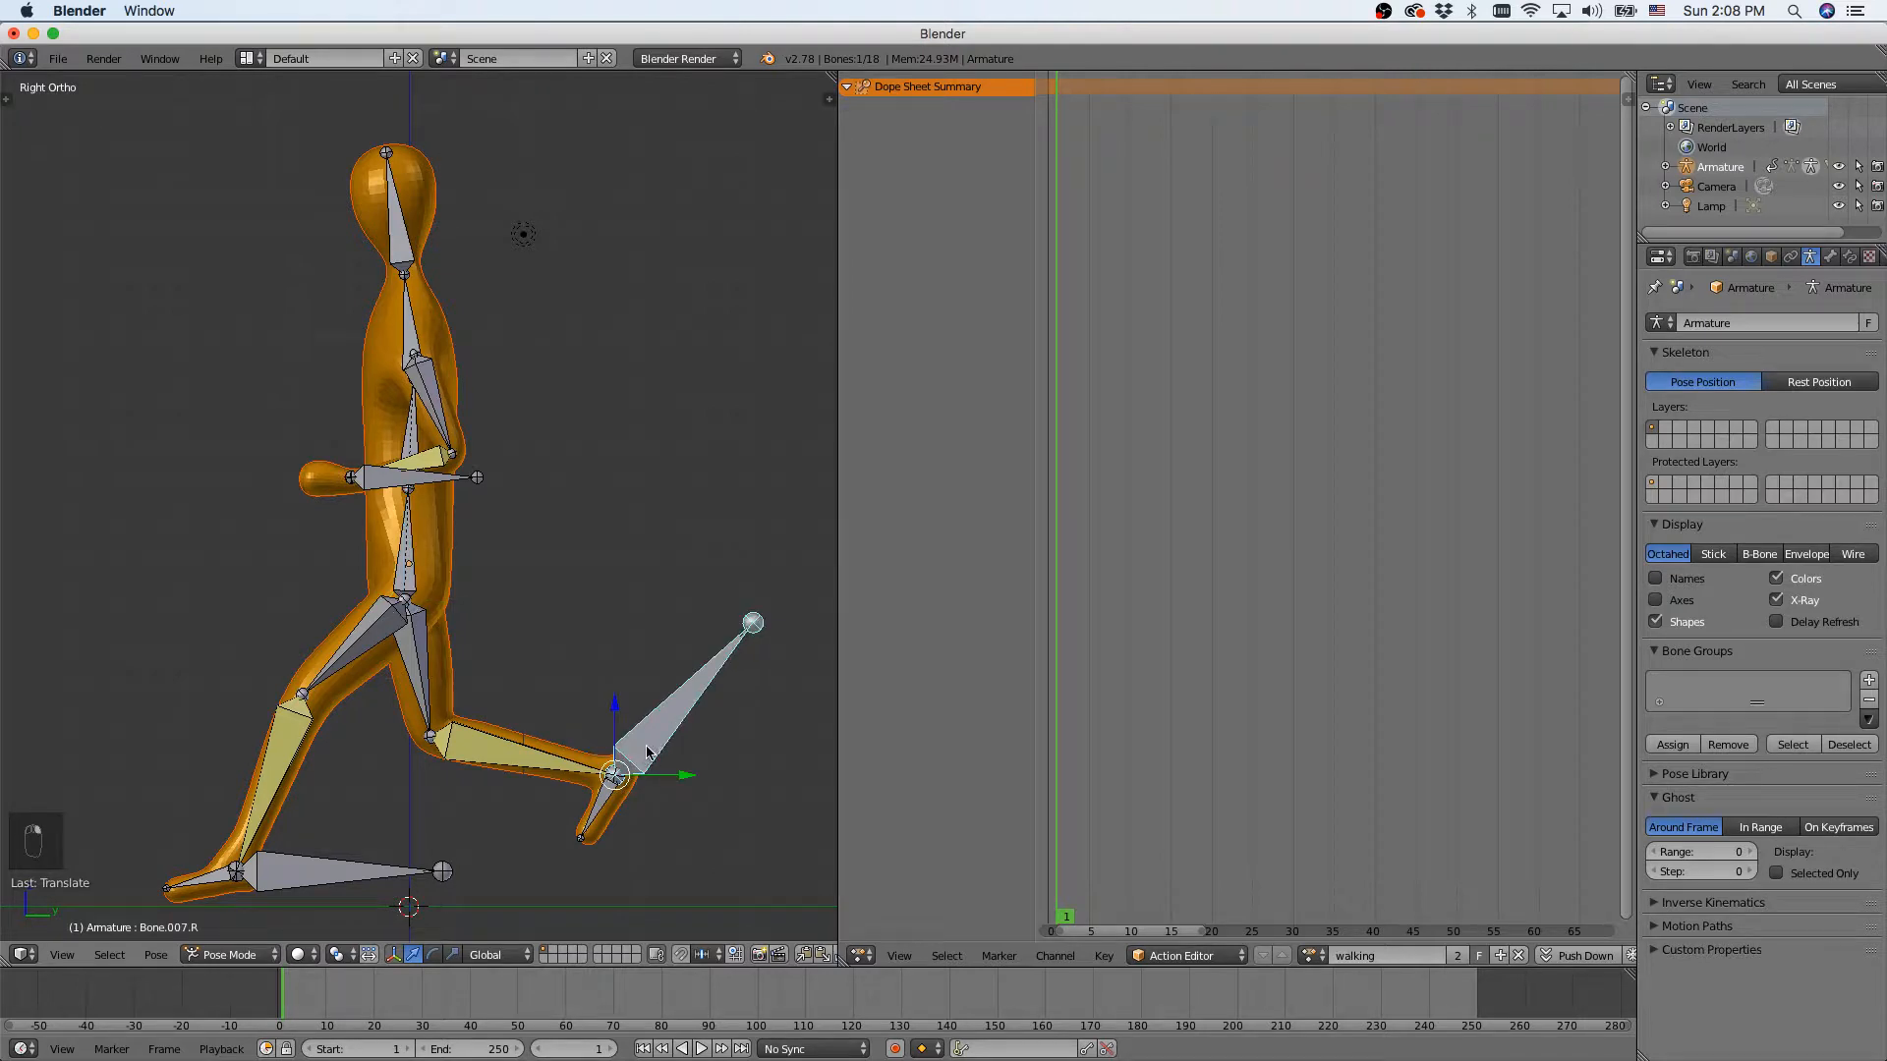
key(r)
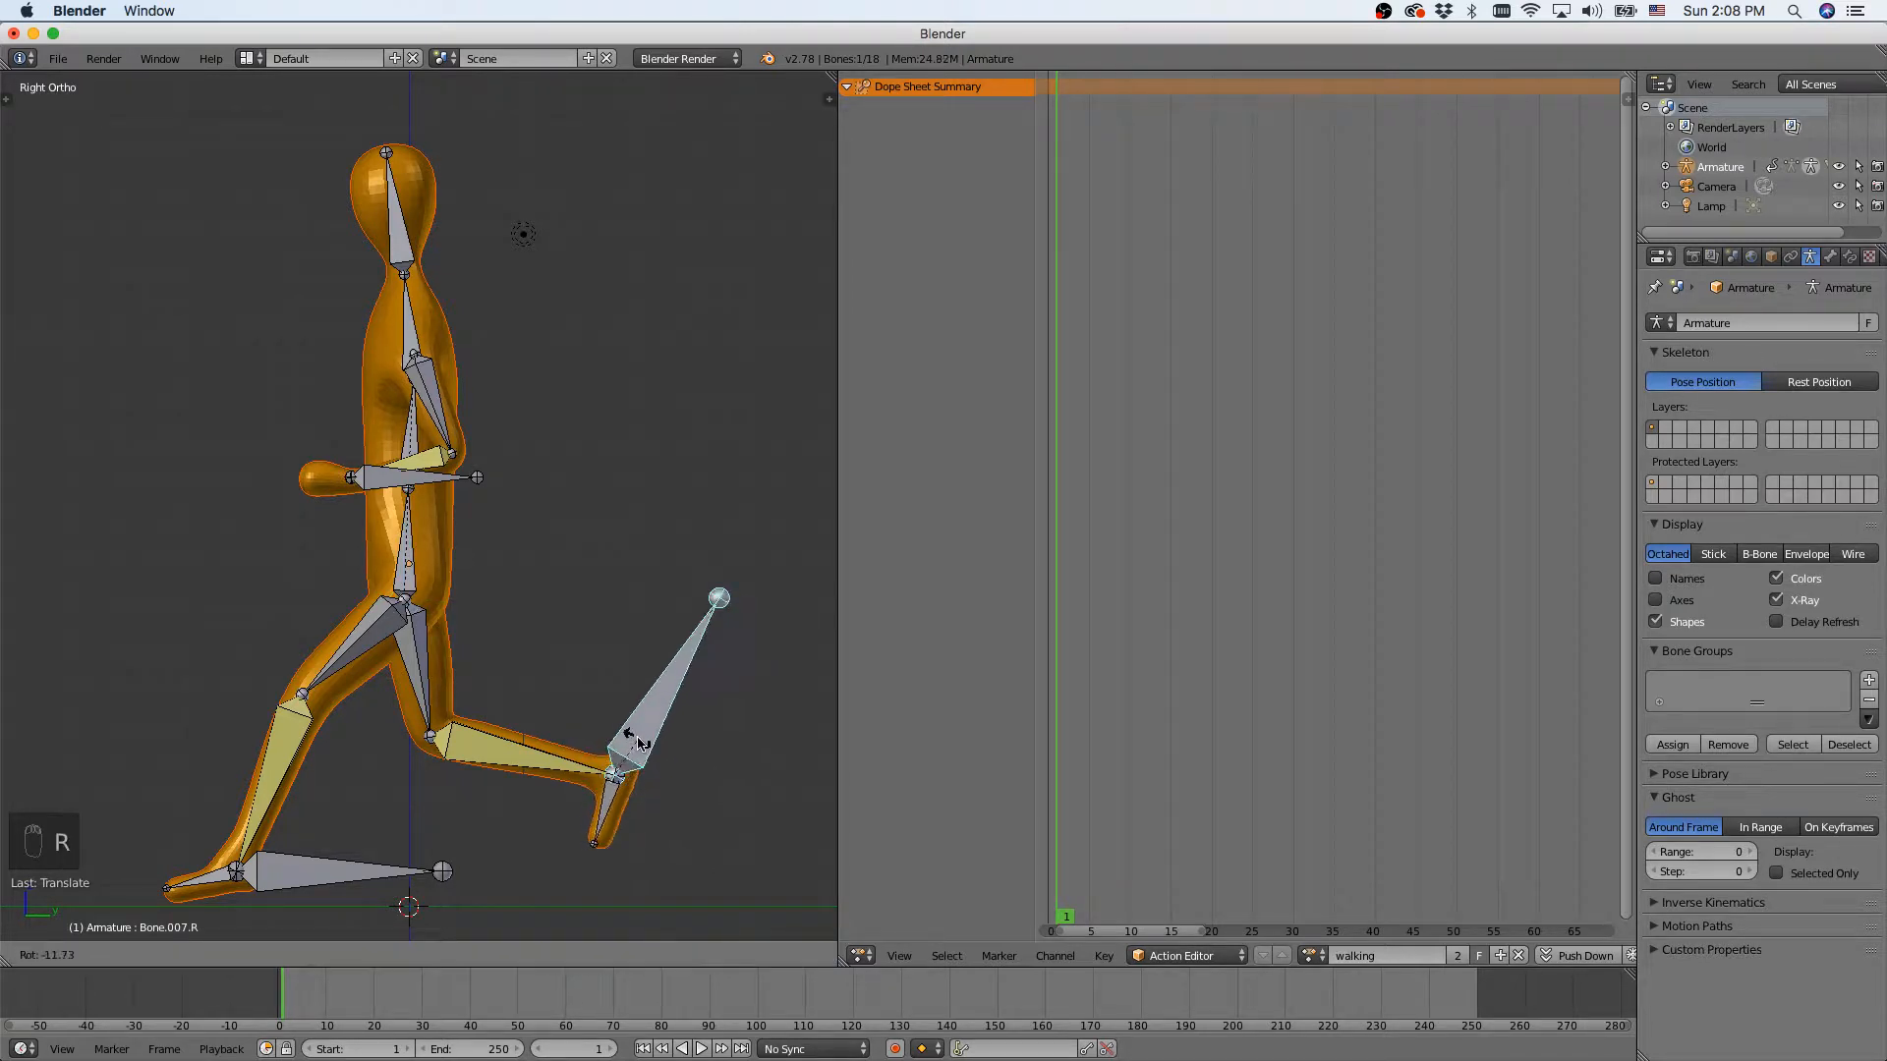
click(641, 744)
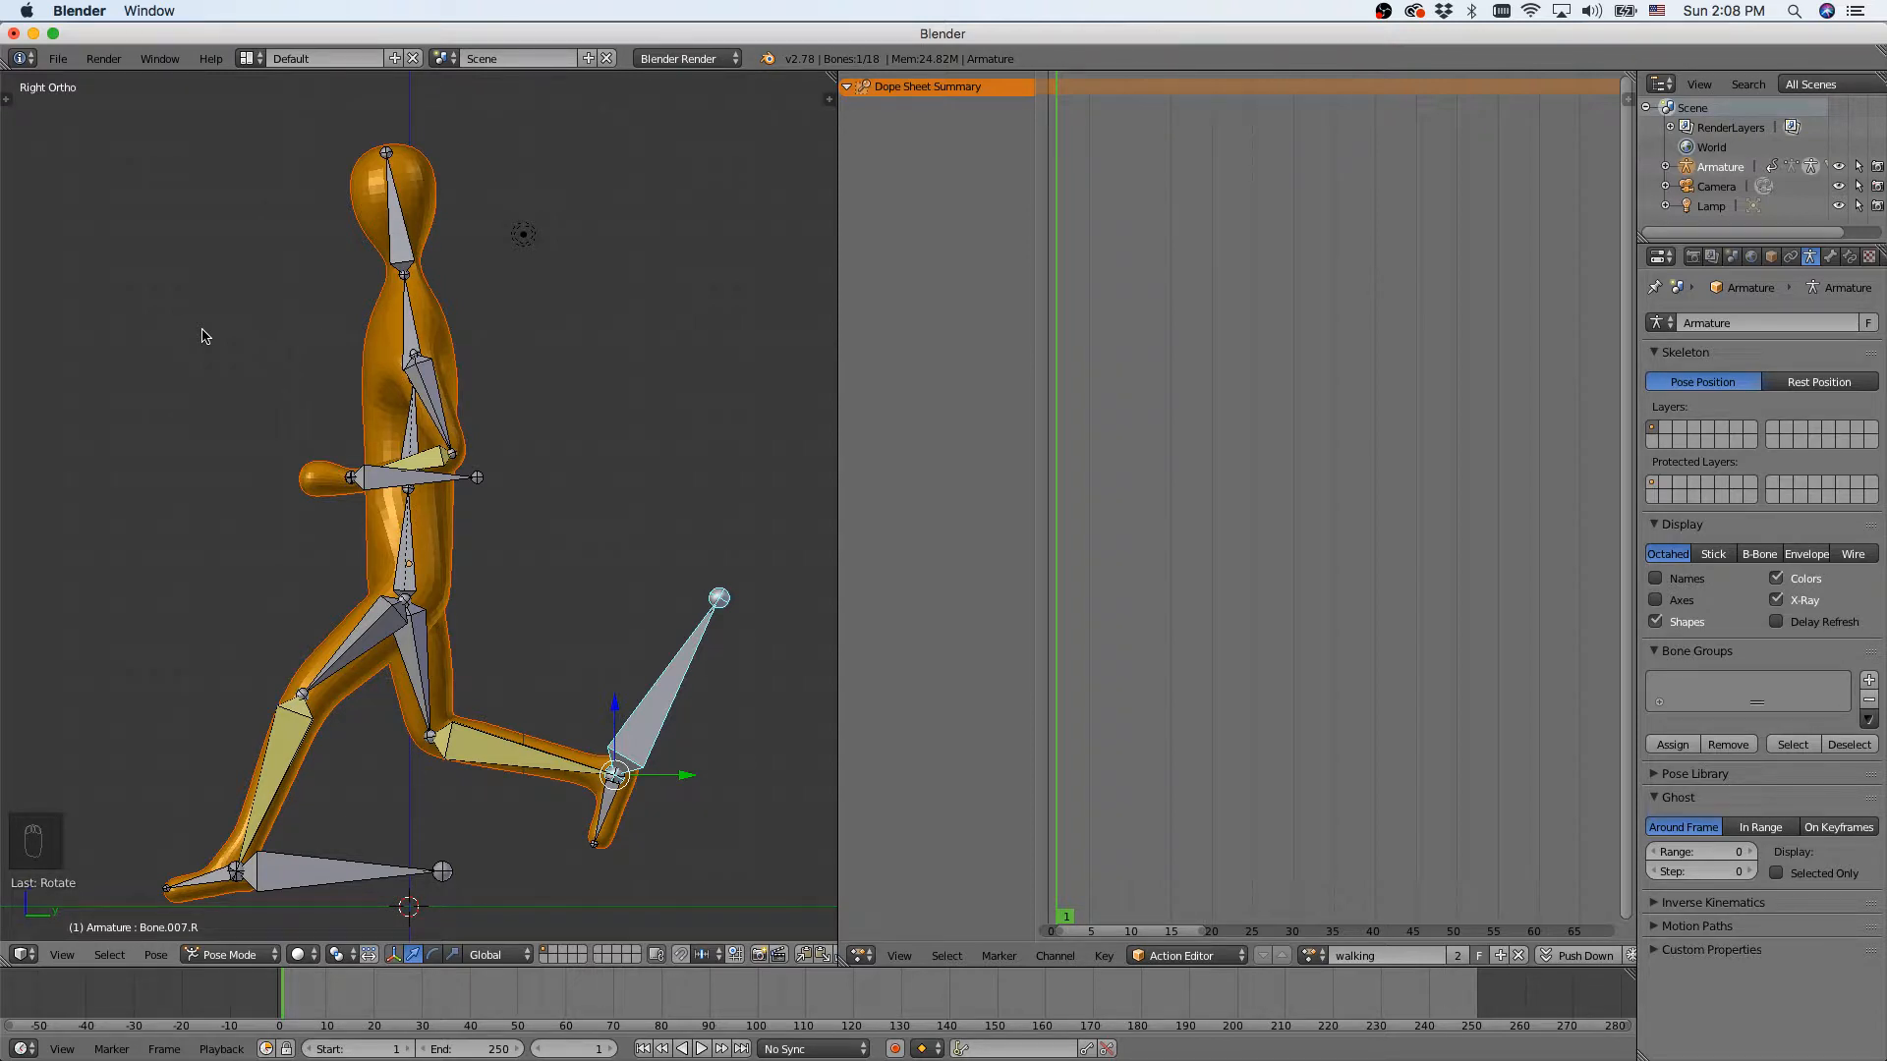
Move the left hand control bone (Bone.010.L) back about 0.7 units and down about 0.4 to swing the left arm backward.
key(a)
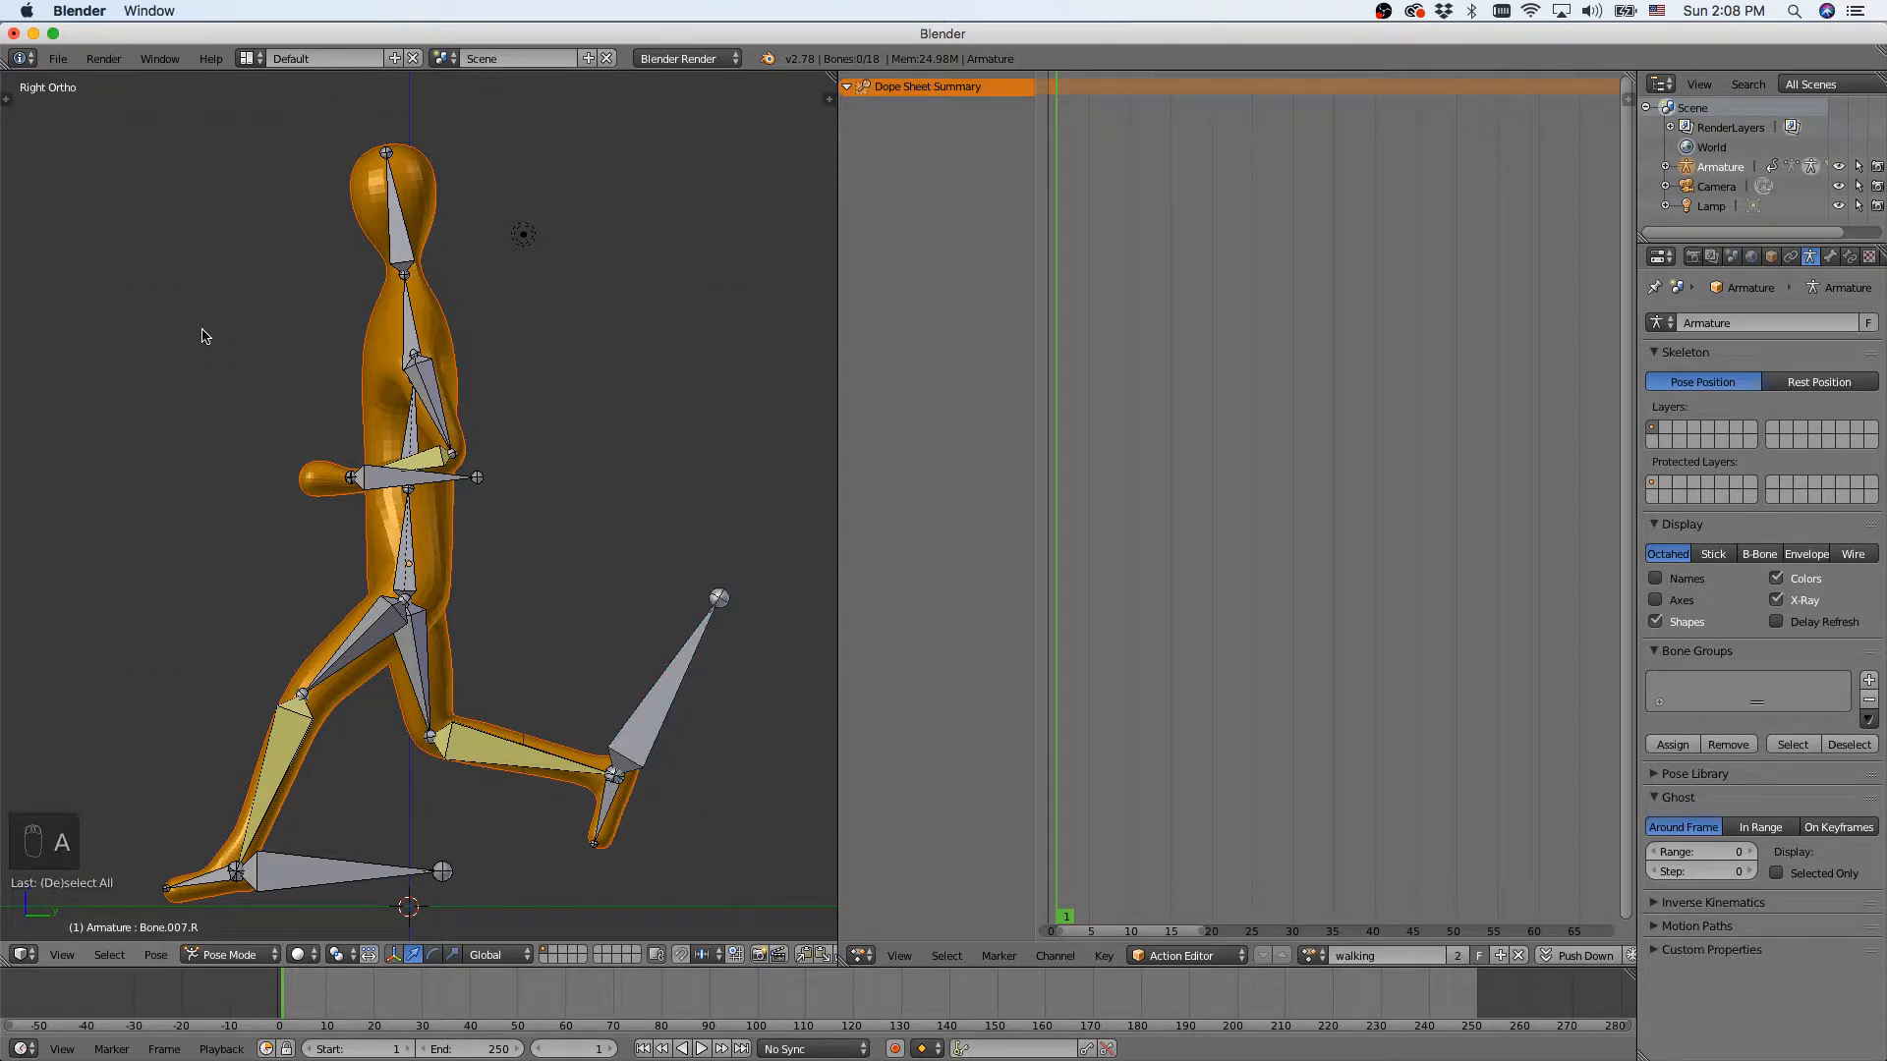
key(a)
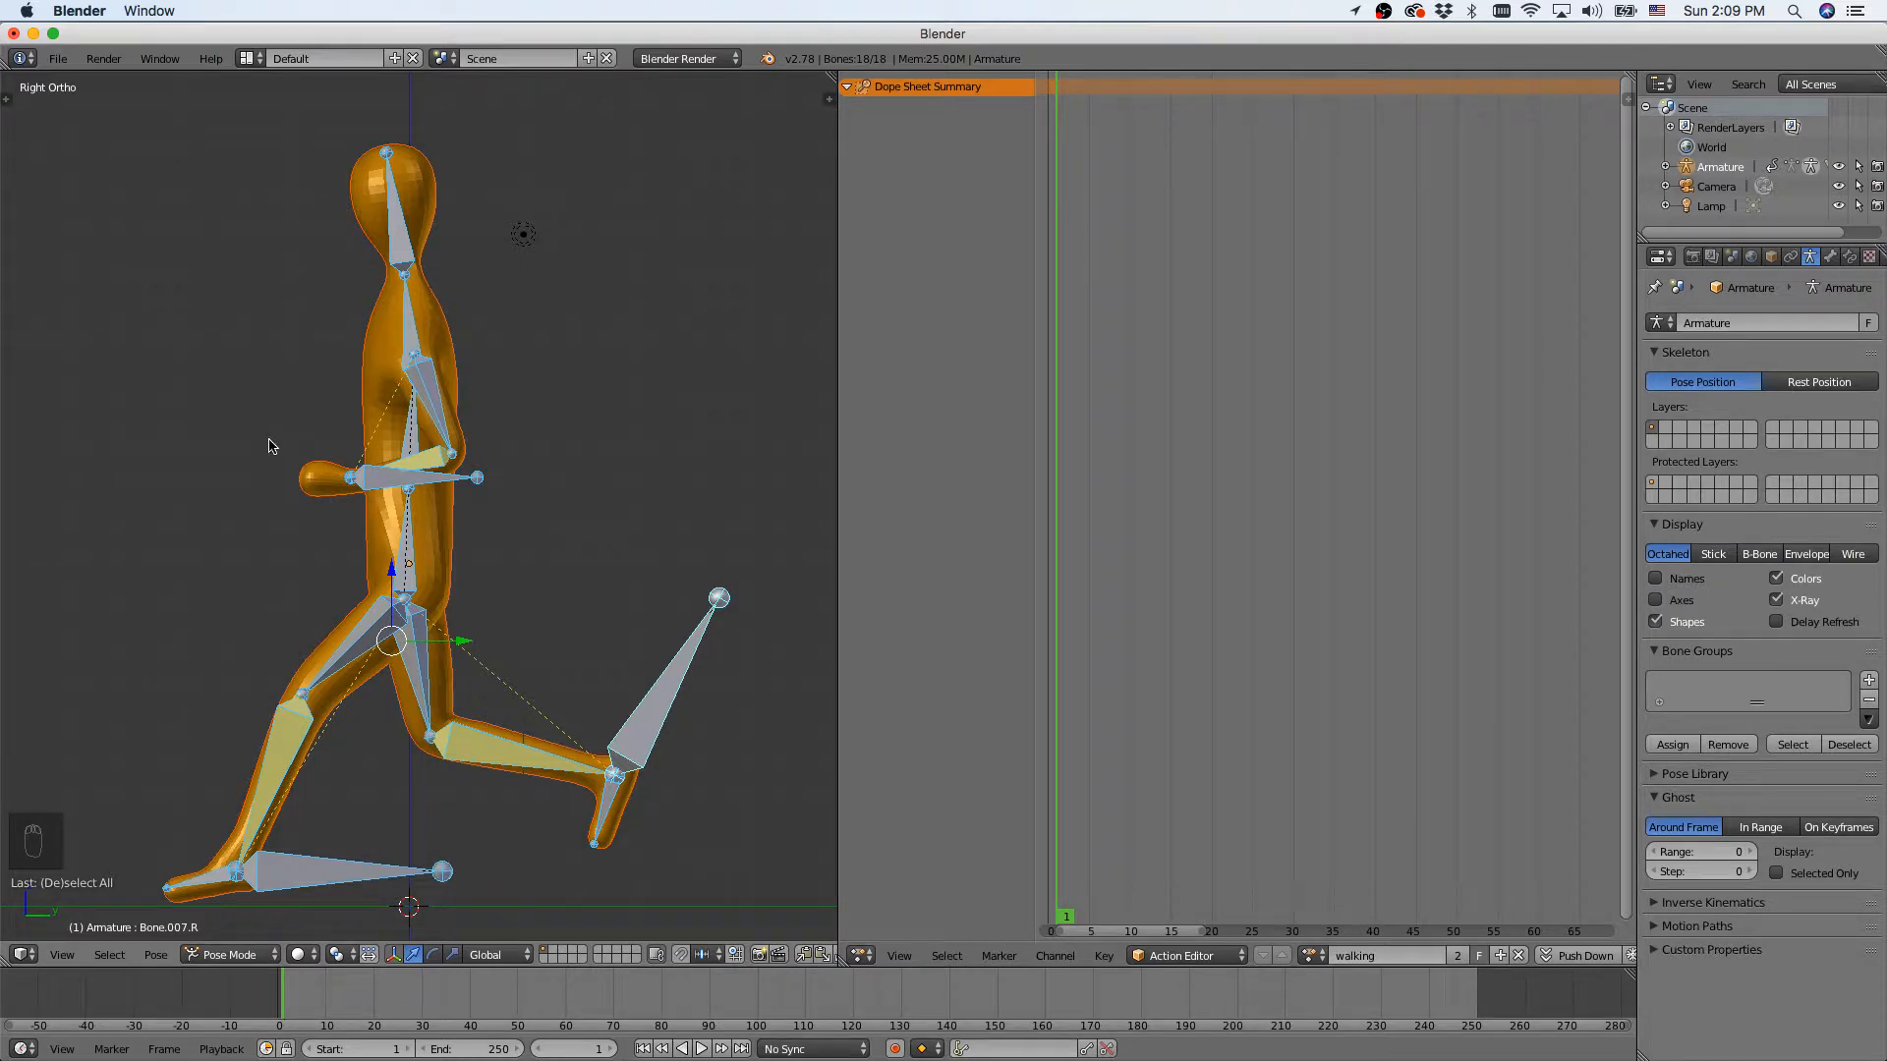
right_click(389, 483)
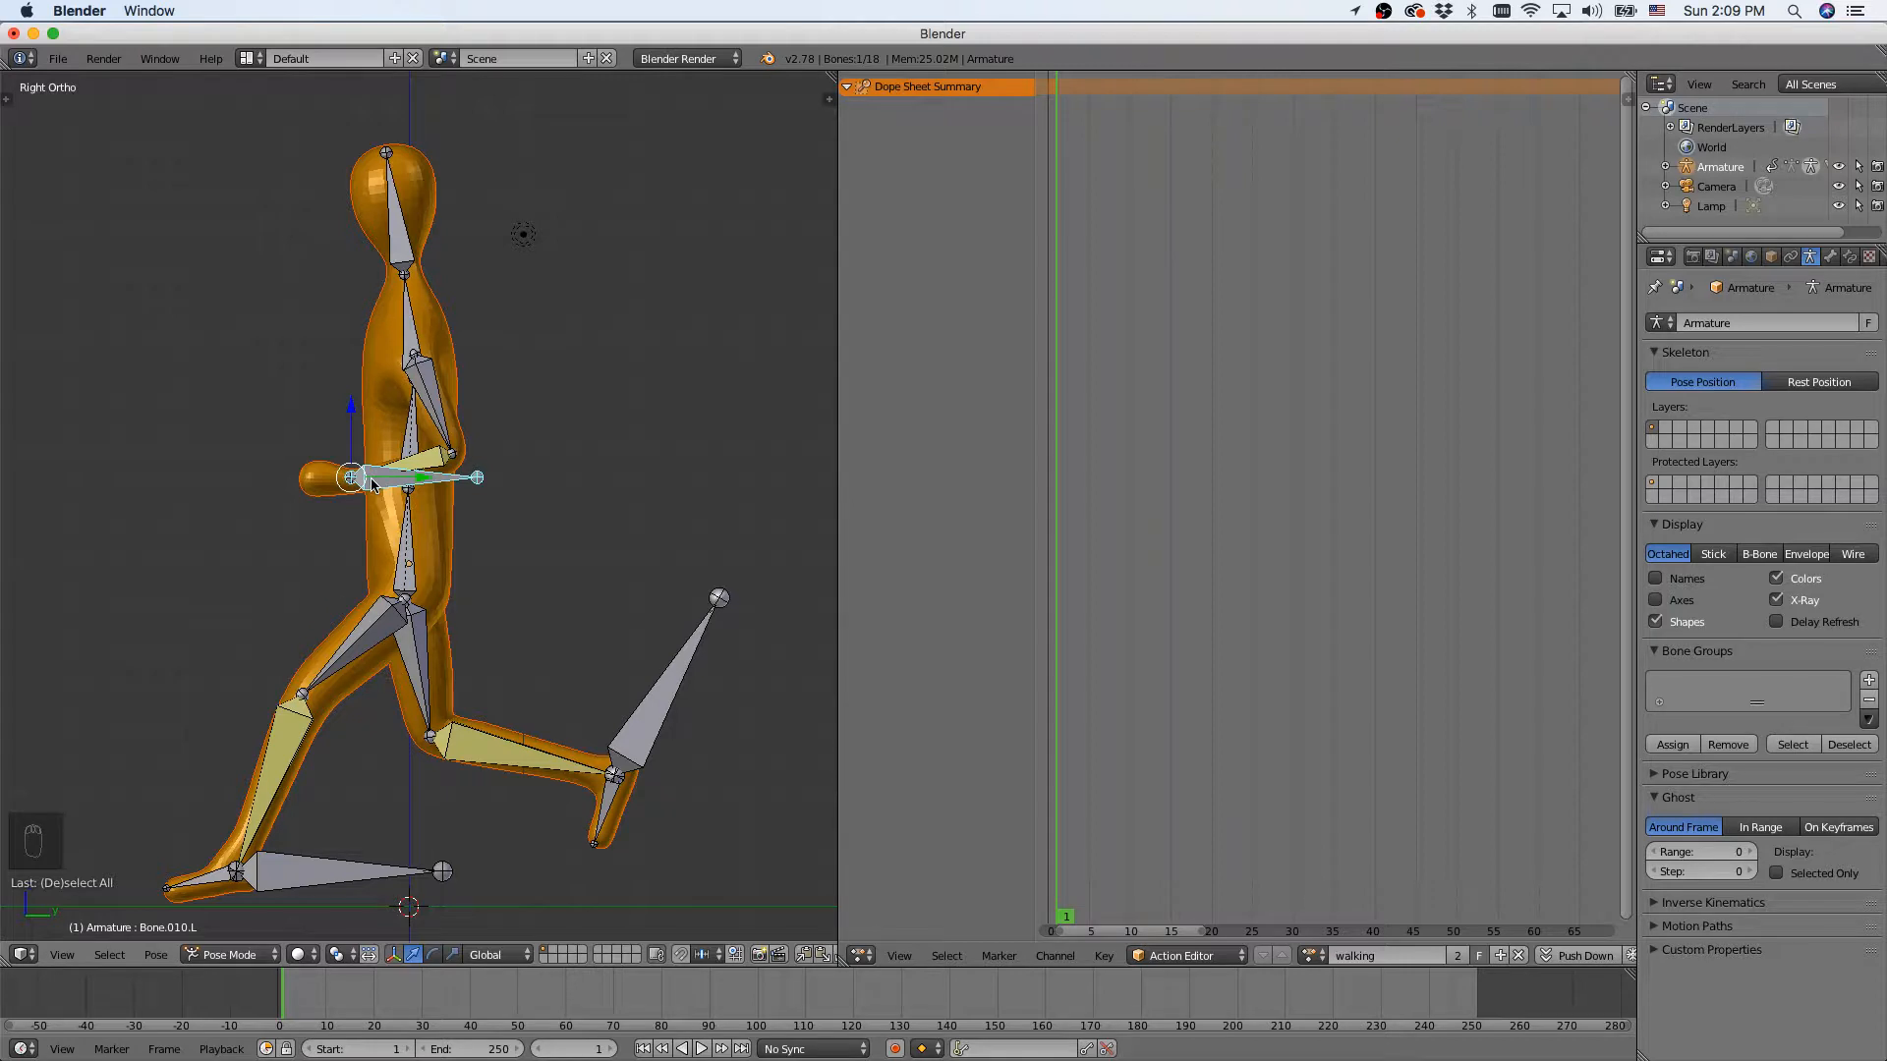
key(g)
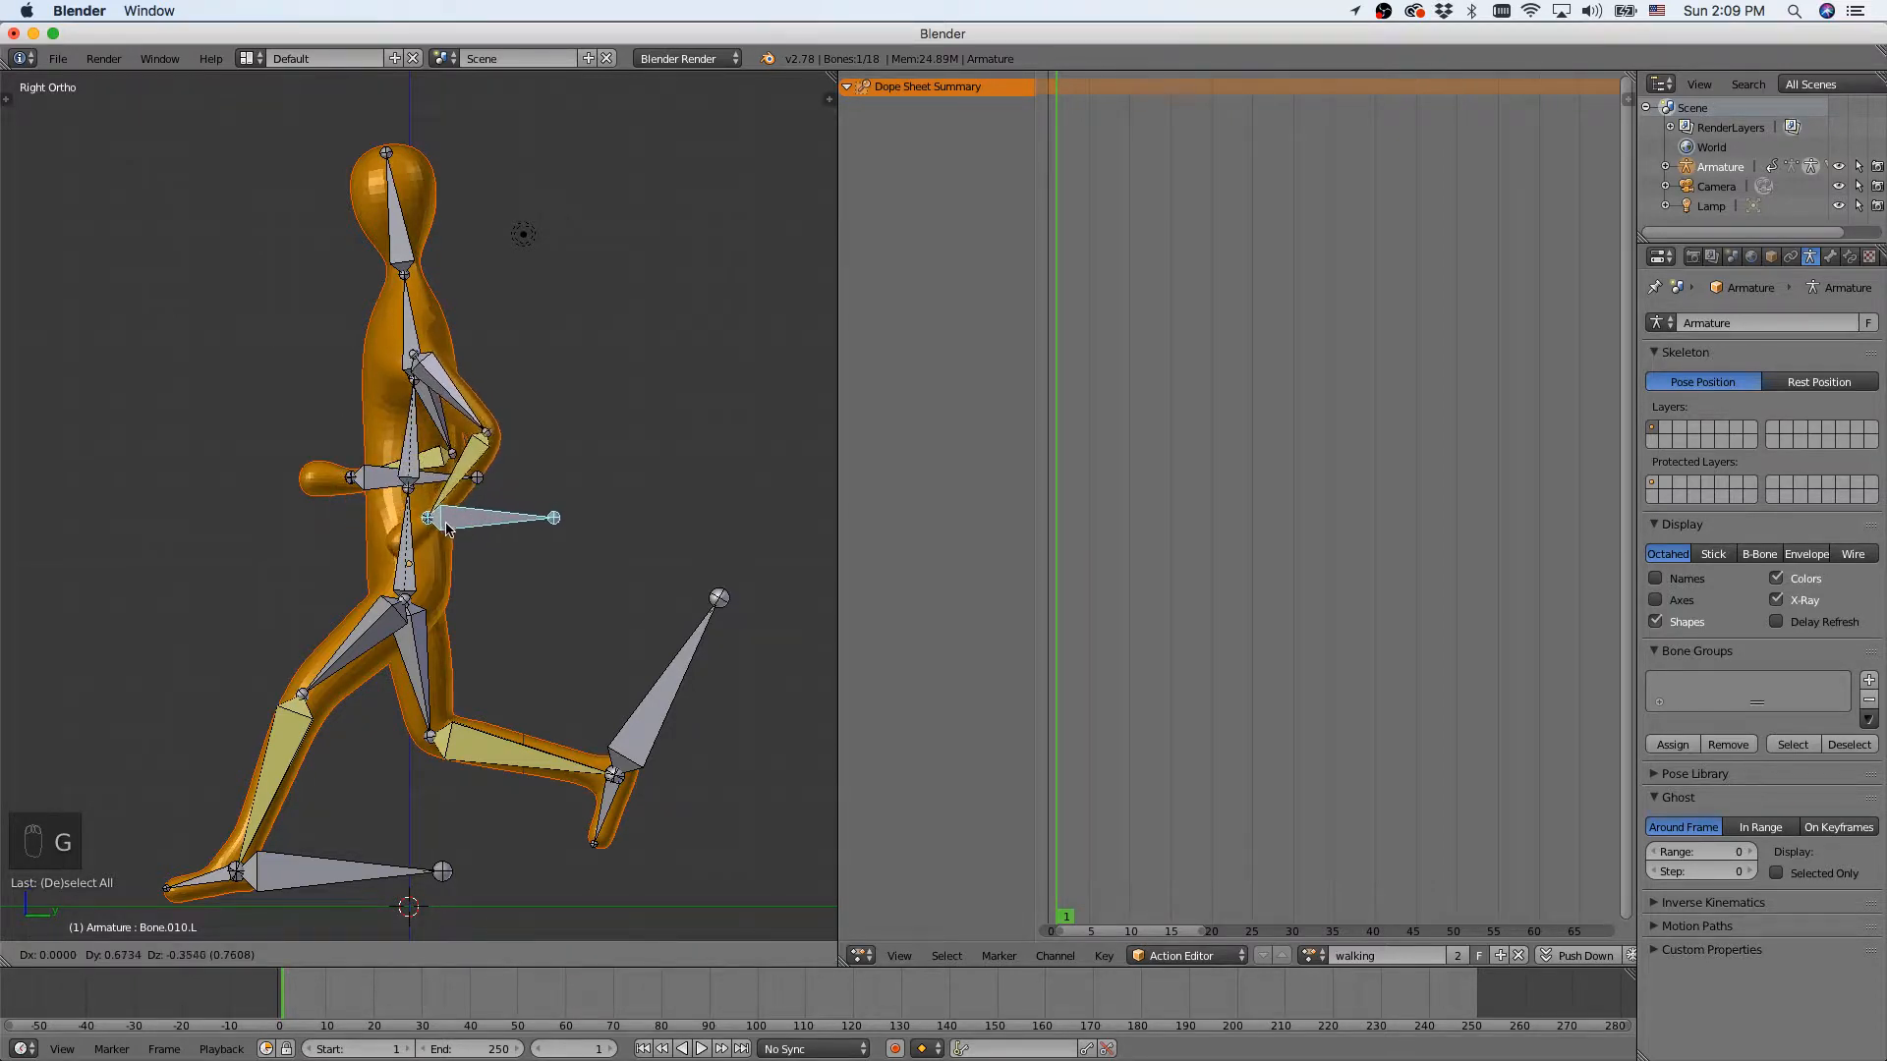
click(448, 544)
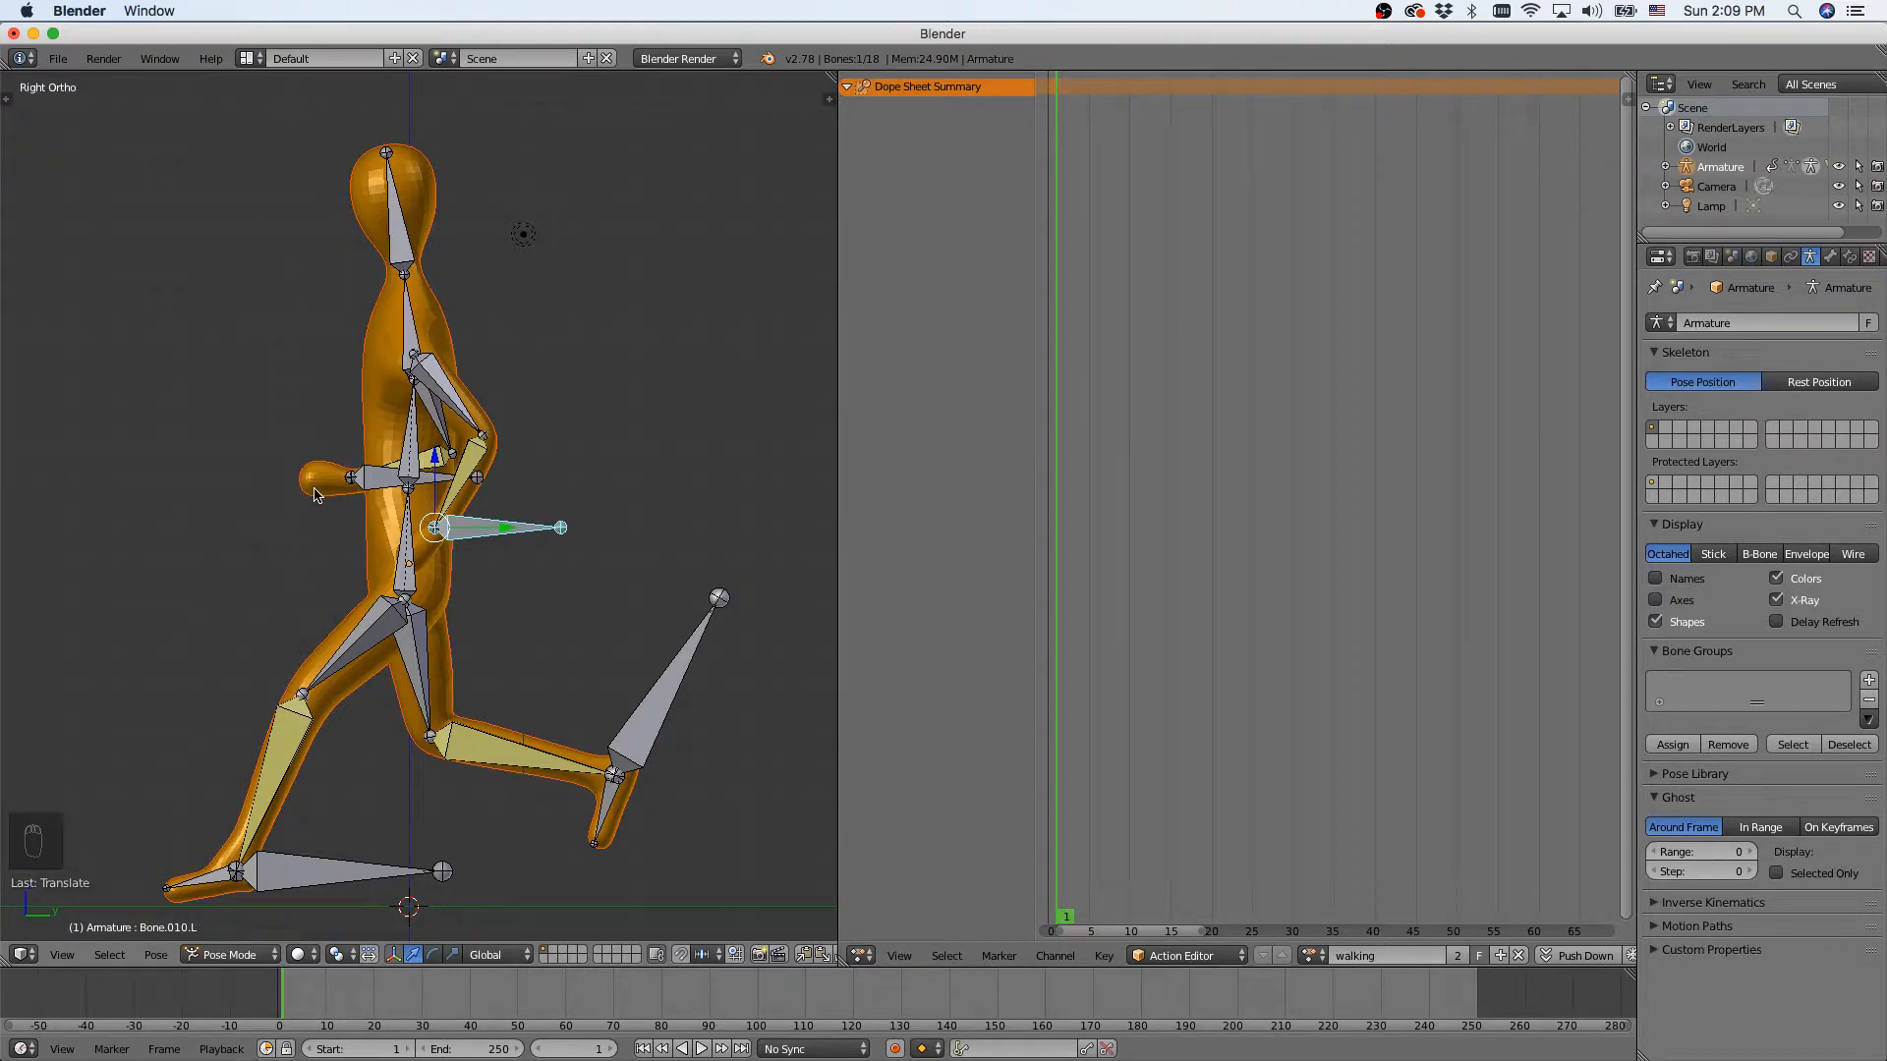
From the opposite side view, move the right hand control bone (Bone.010.R) forward about 0.7 units and slightly down, then return to the right view.
key(KP_9)
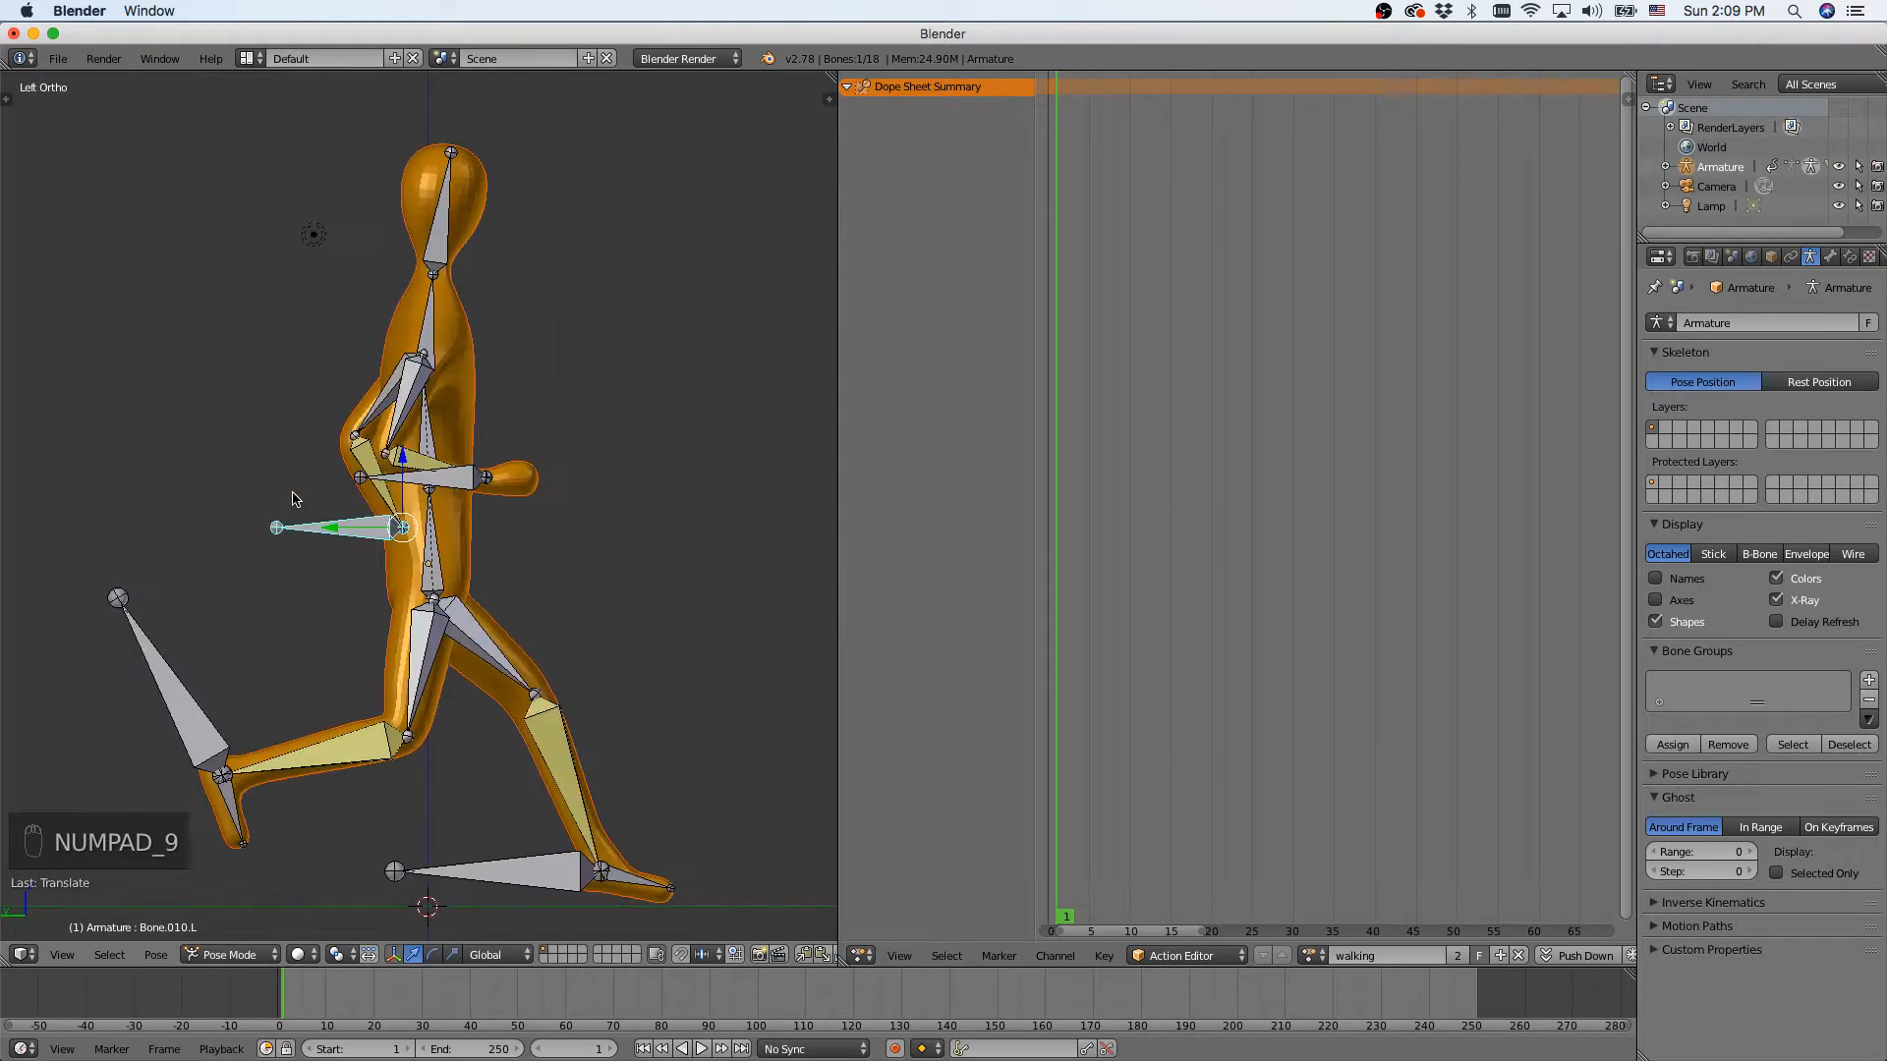
right_click(447, 480)
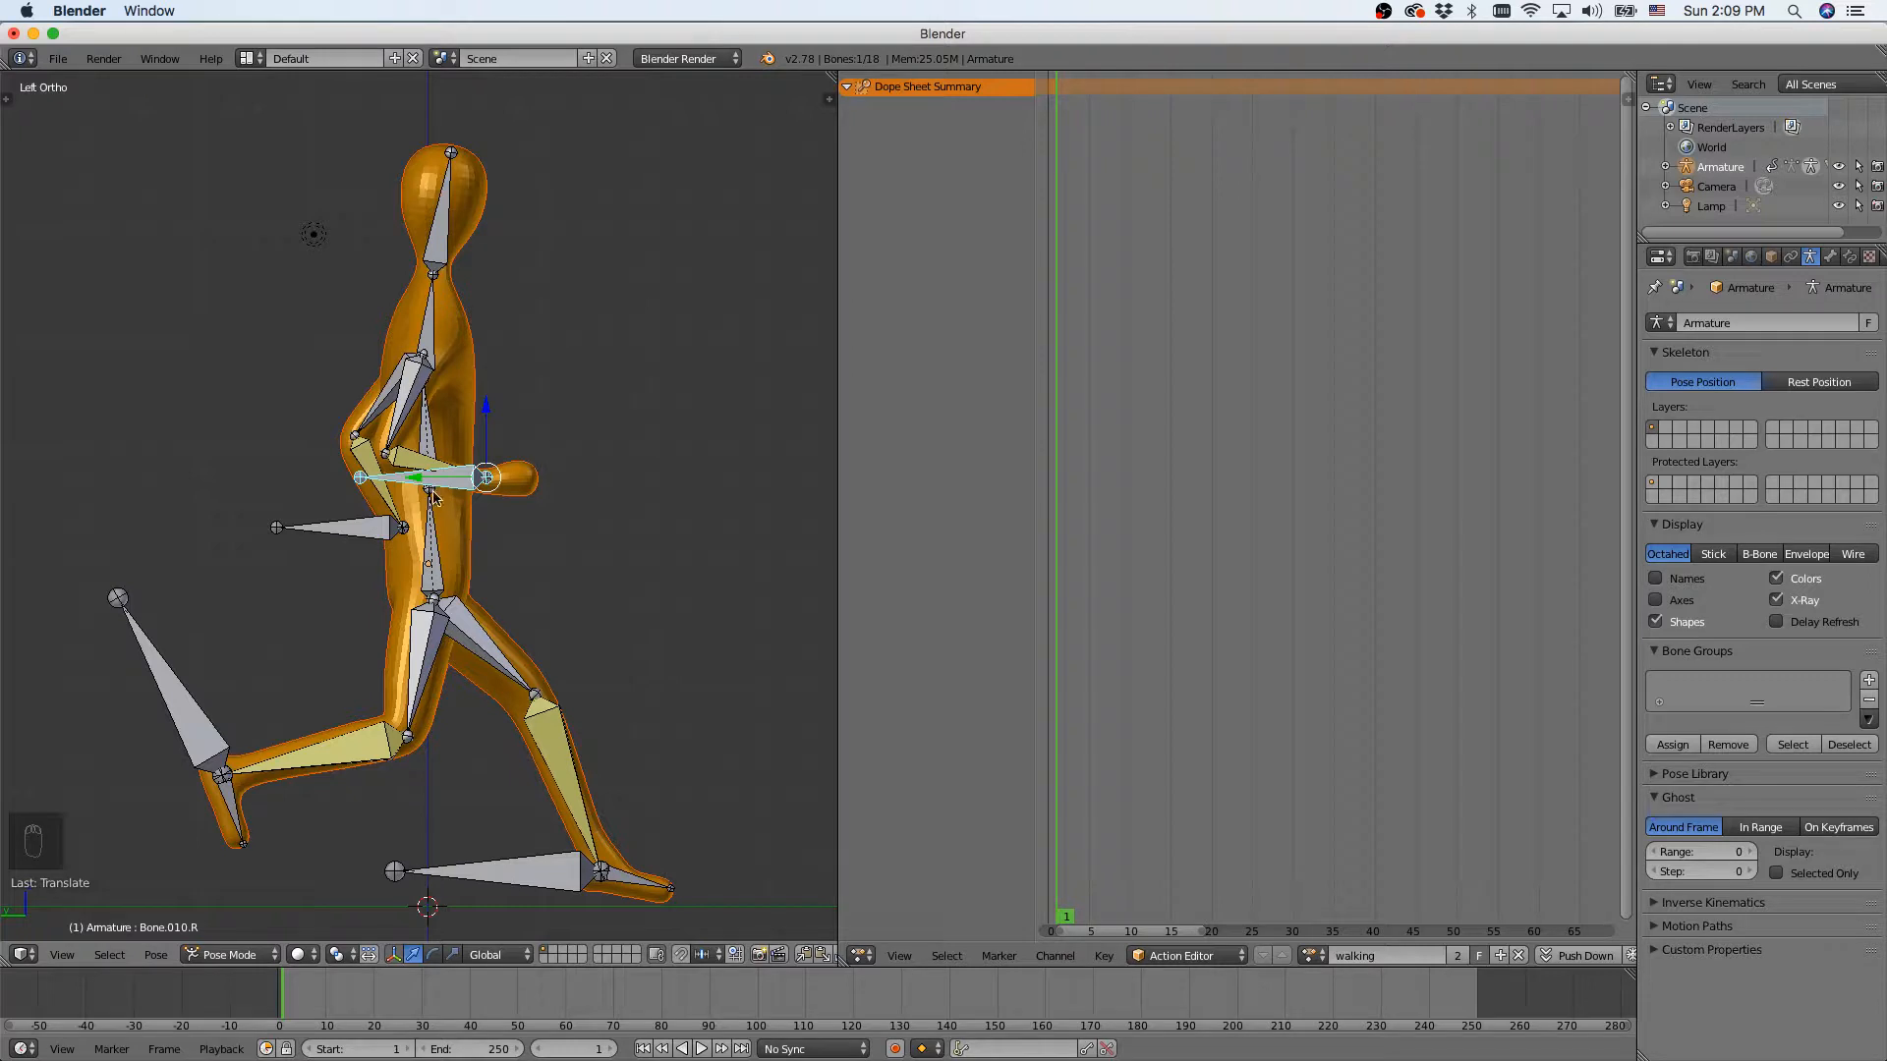
key(g)
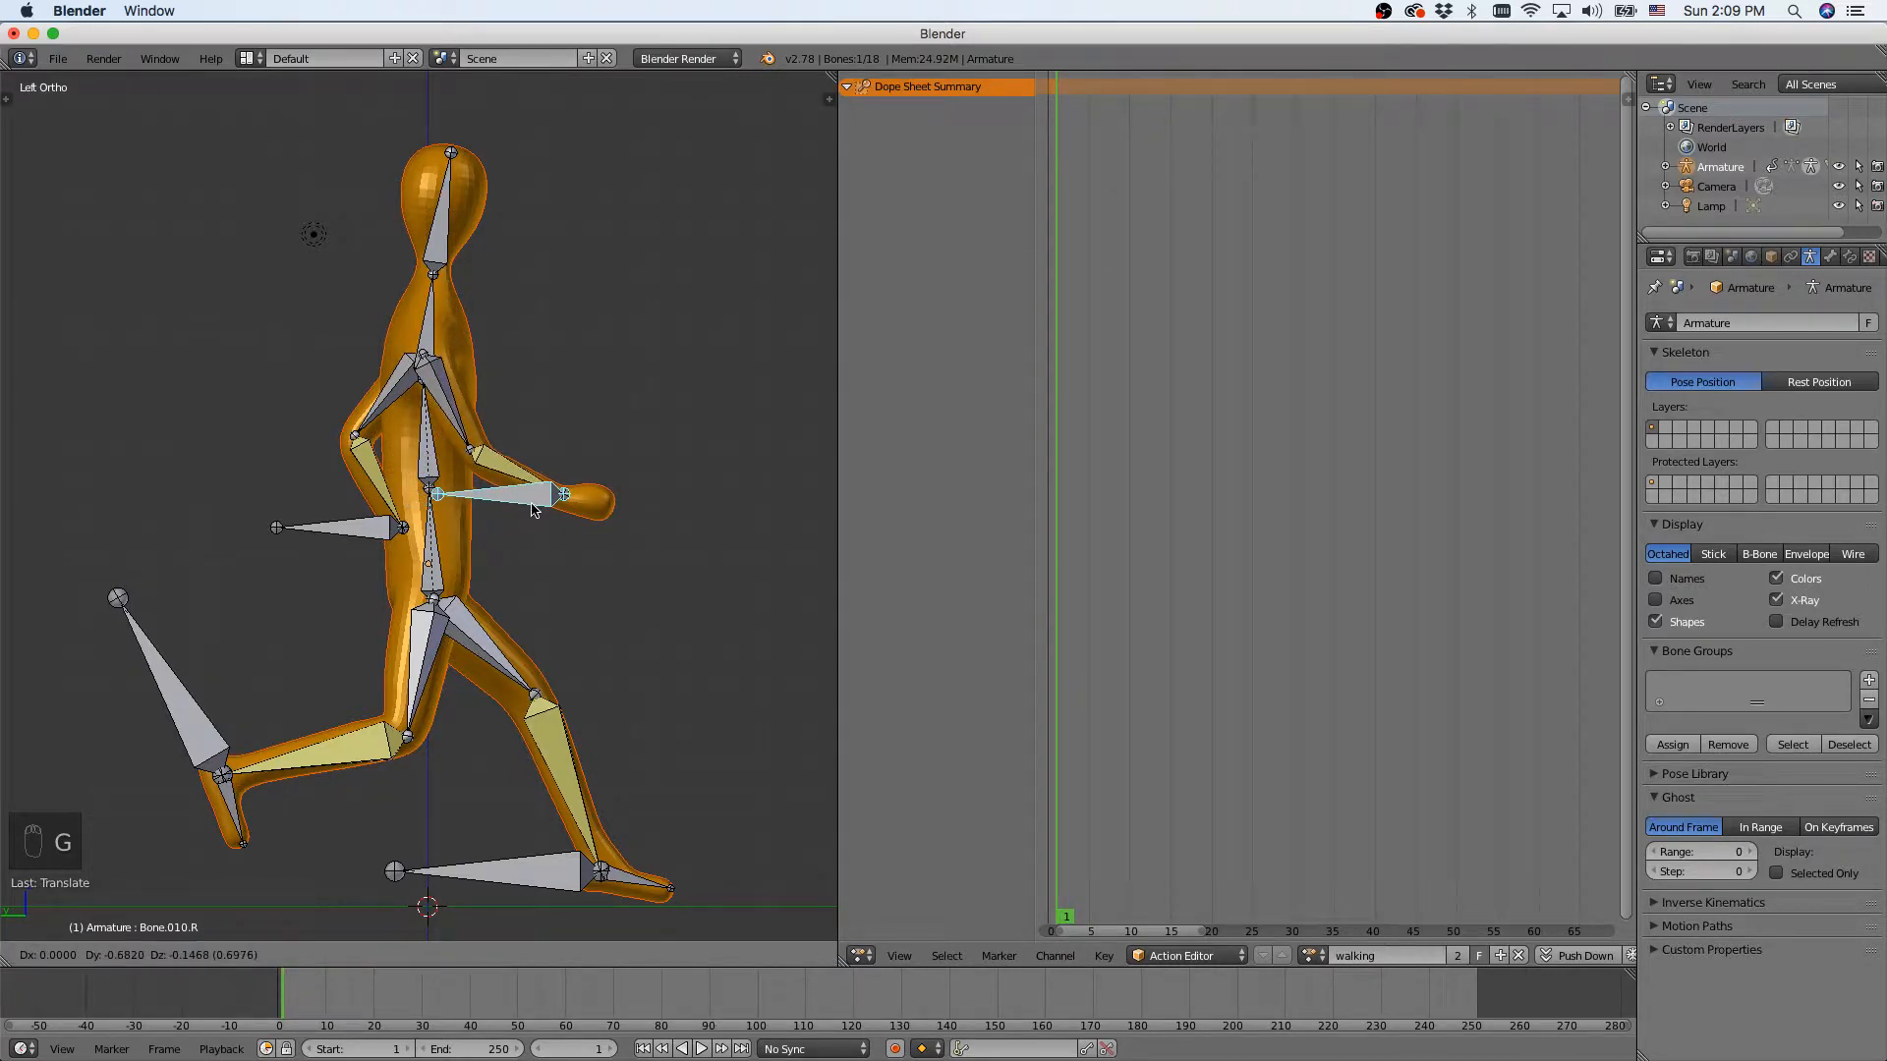
click(529, 502)
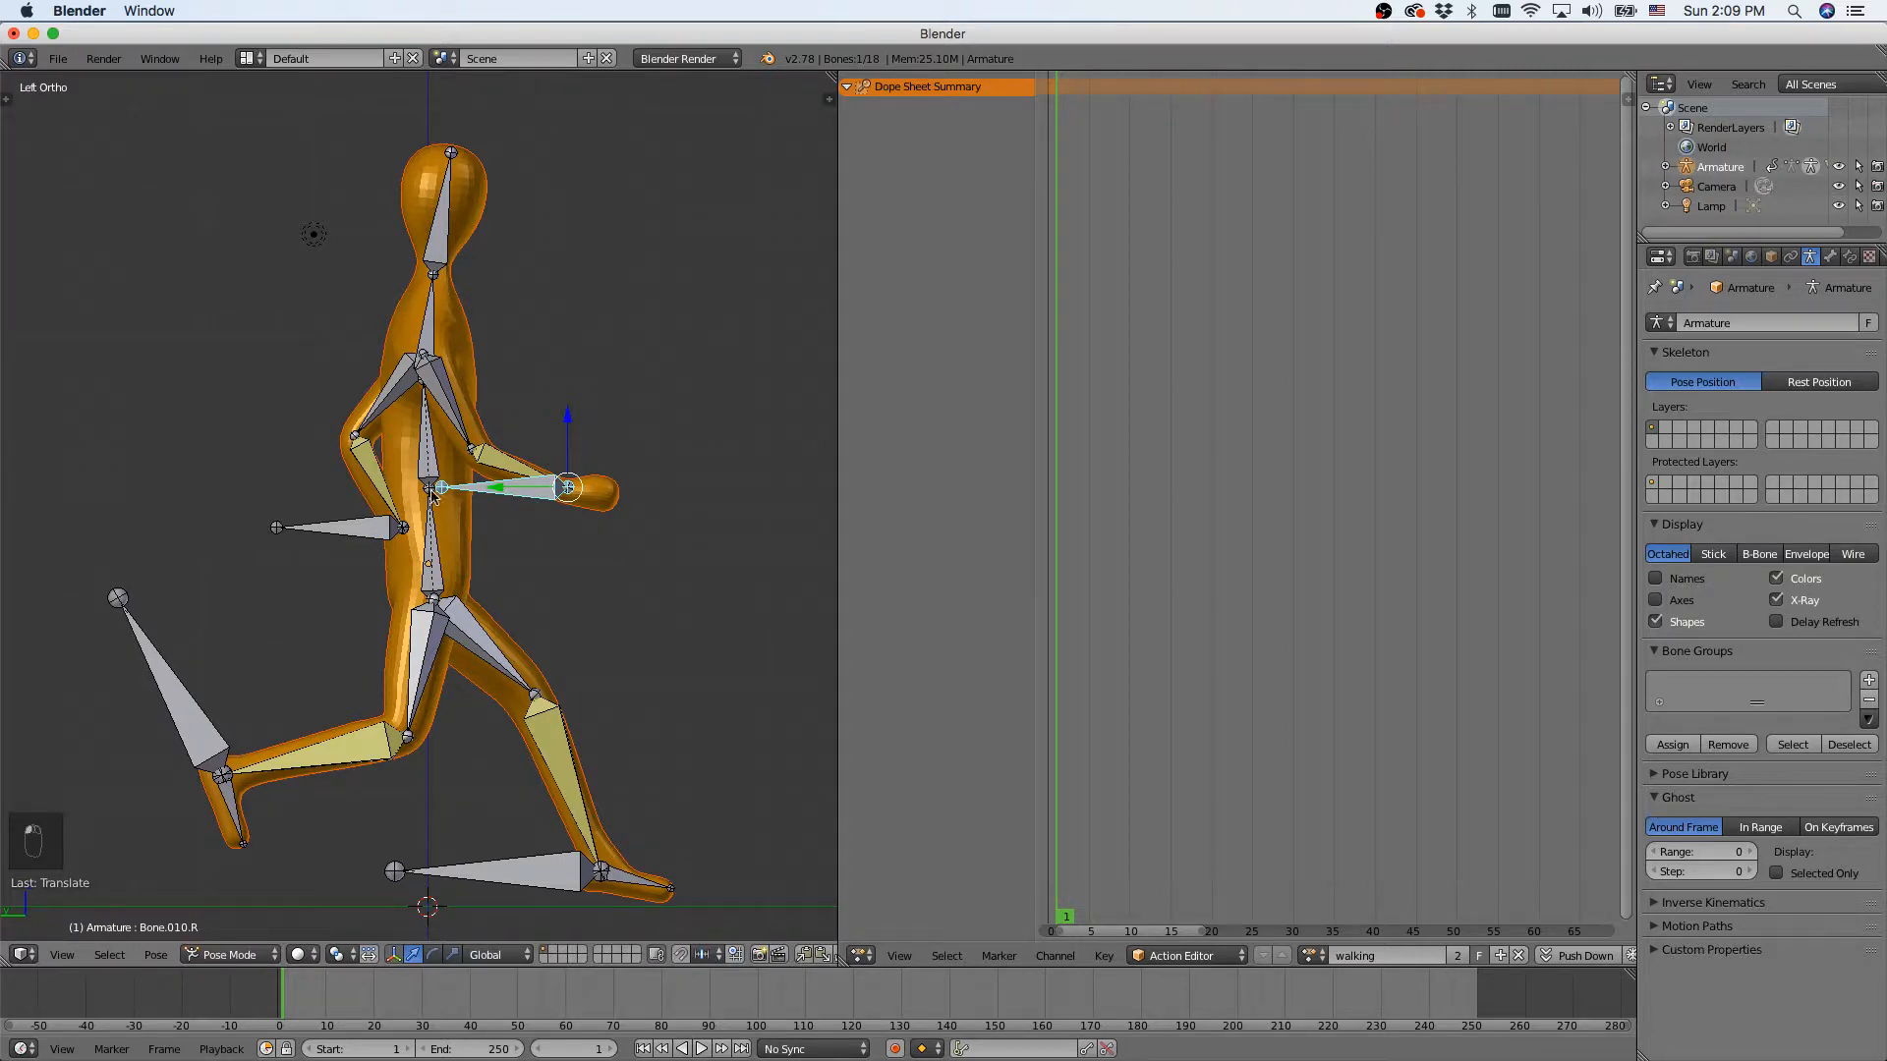
key(KP_9)
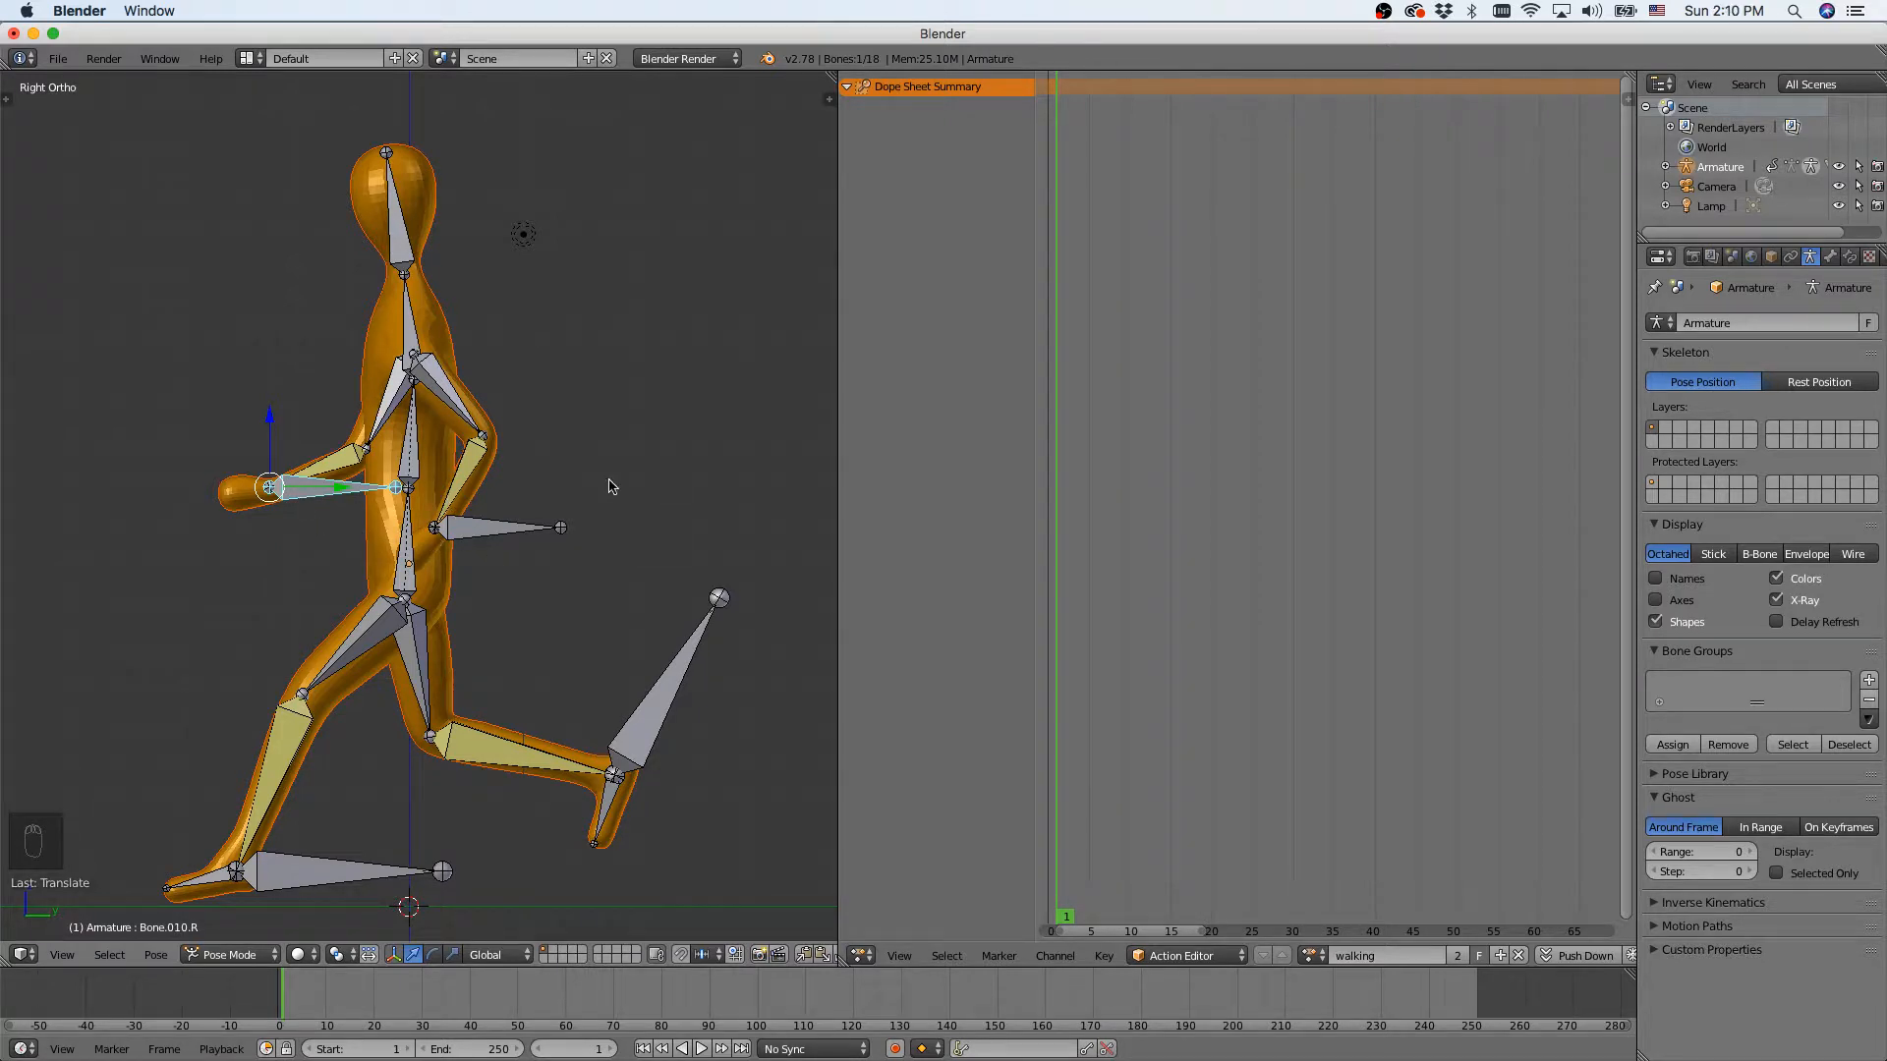
Select all bones, set the active keying set to LocRot, and insert a keyframe for the whole pose at frame 1.
key(a)
key(a)
key(a)
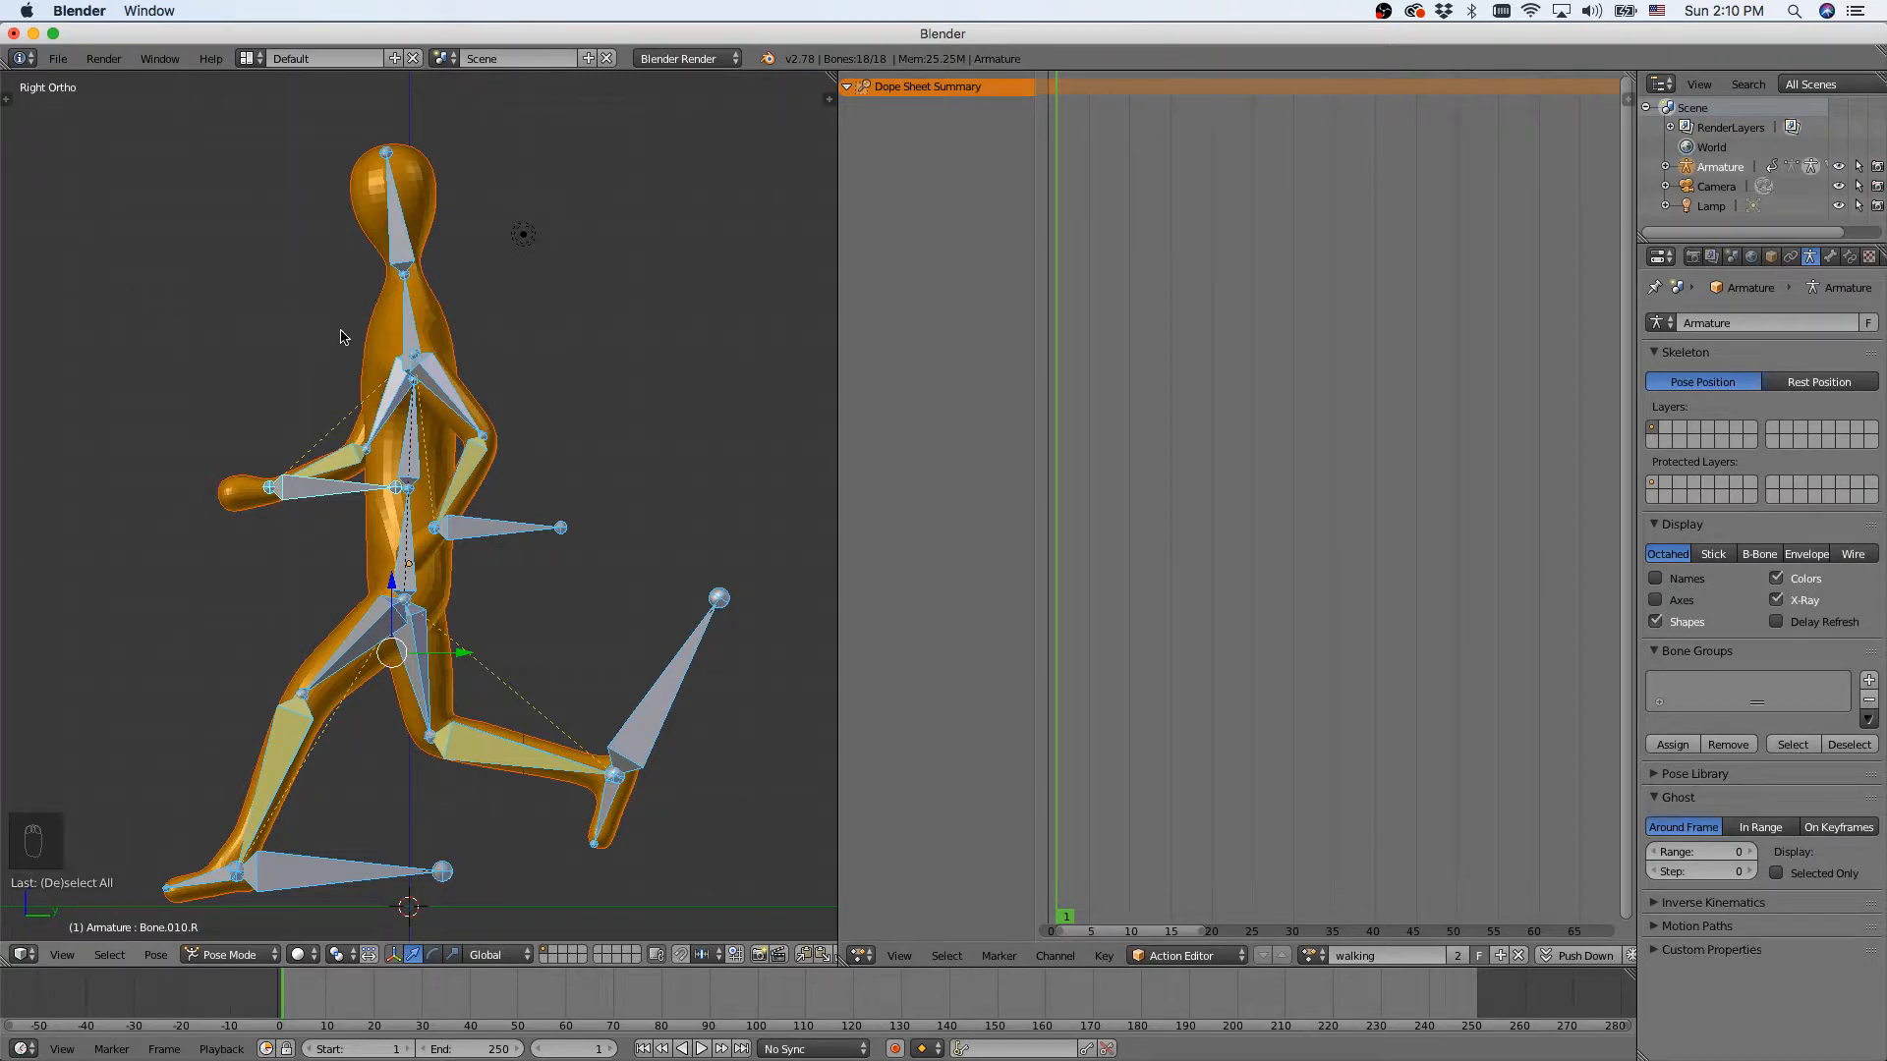
key(i)
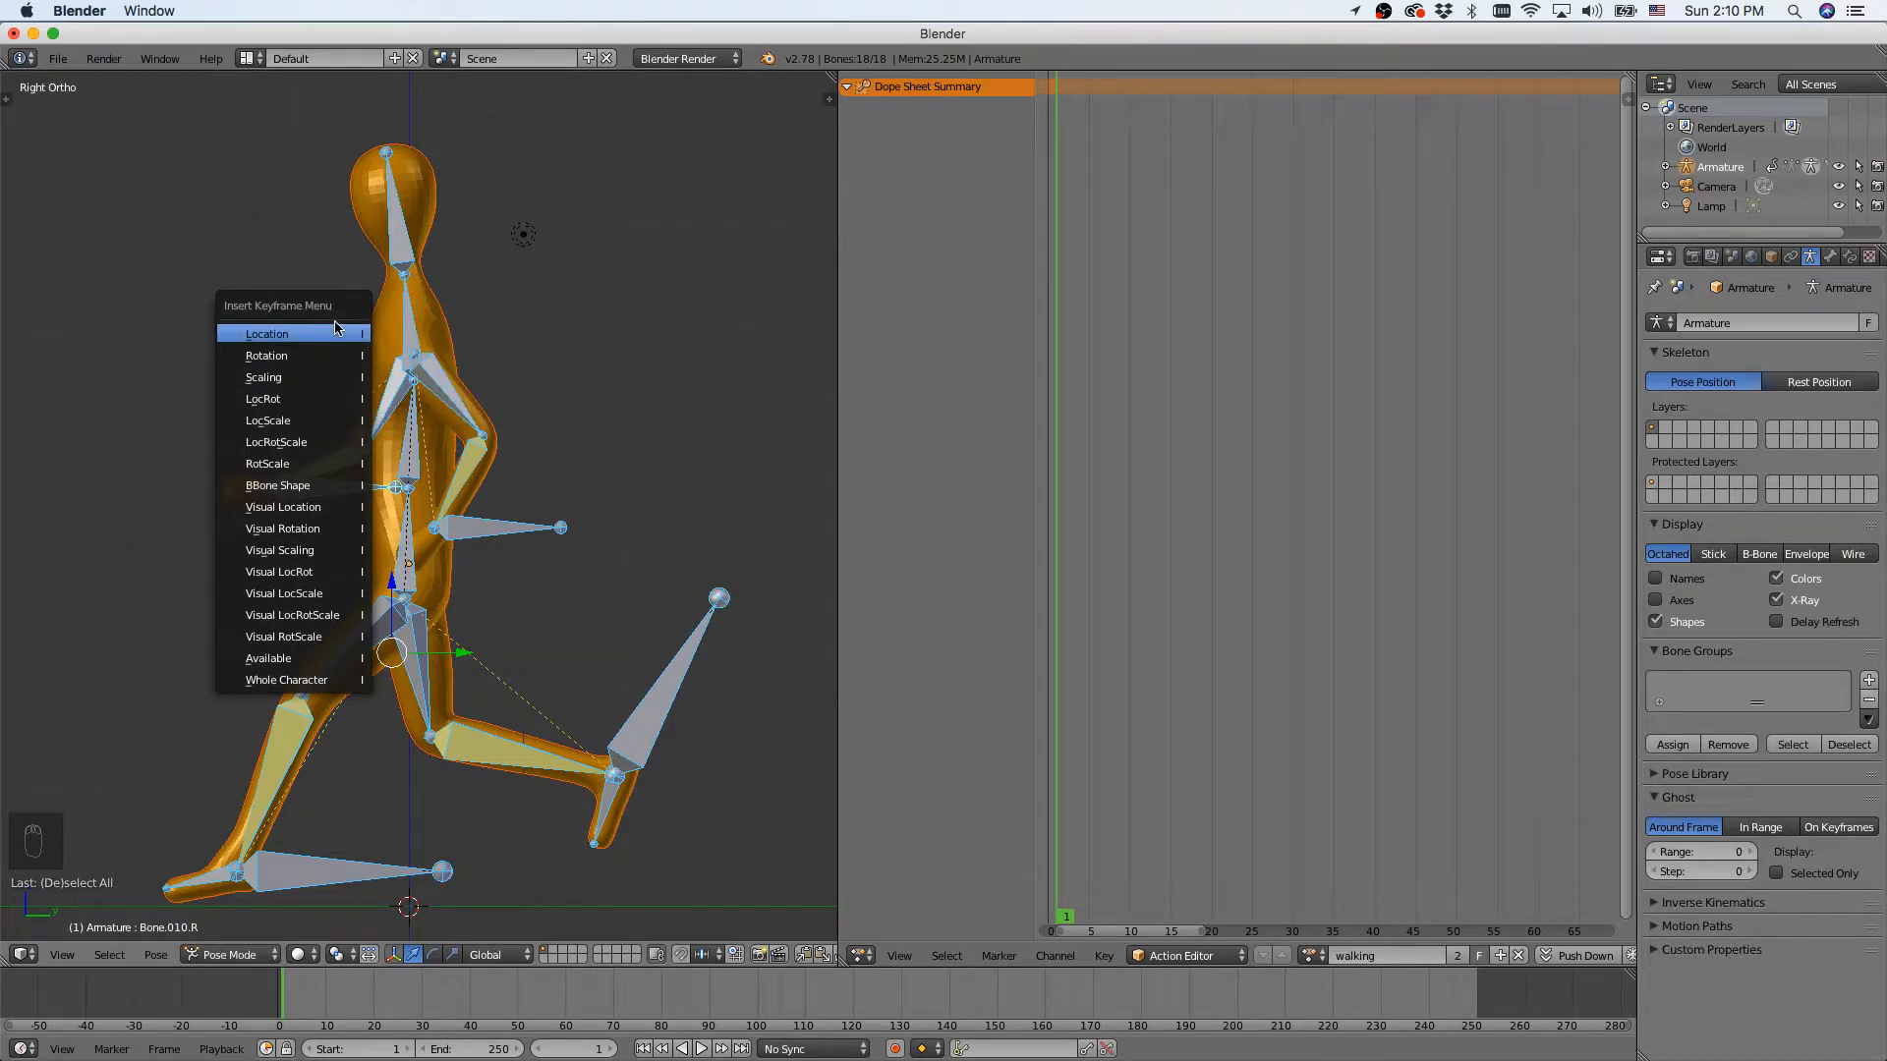
key(Escape)
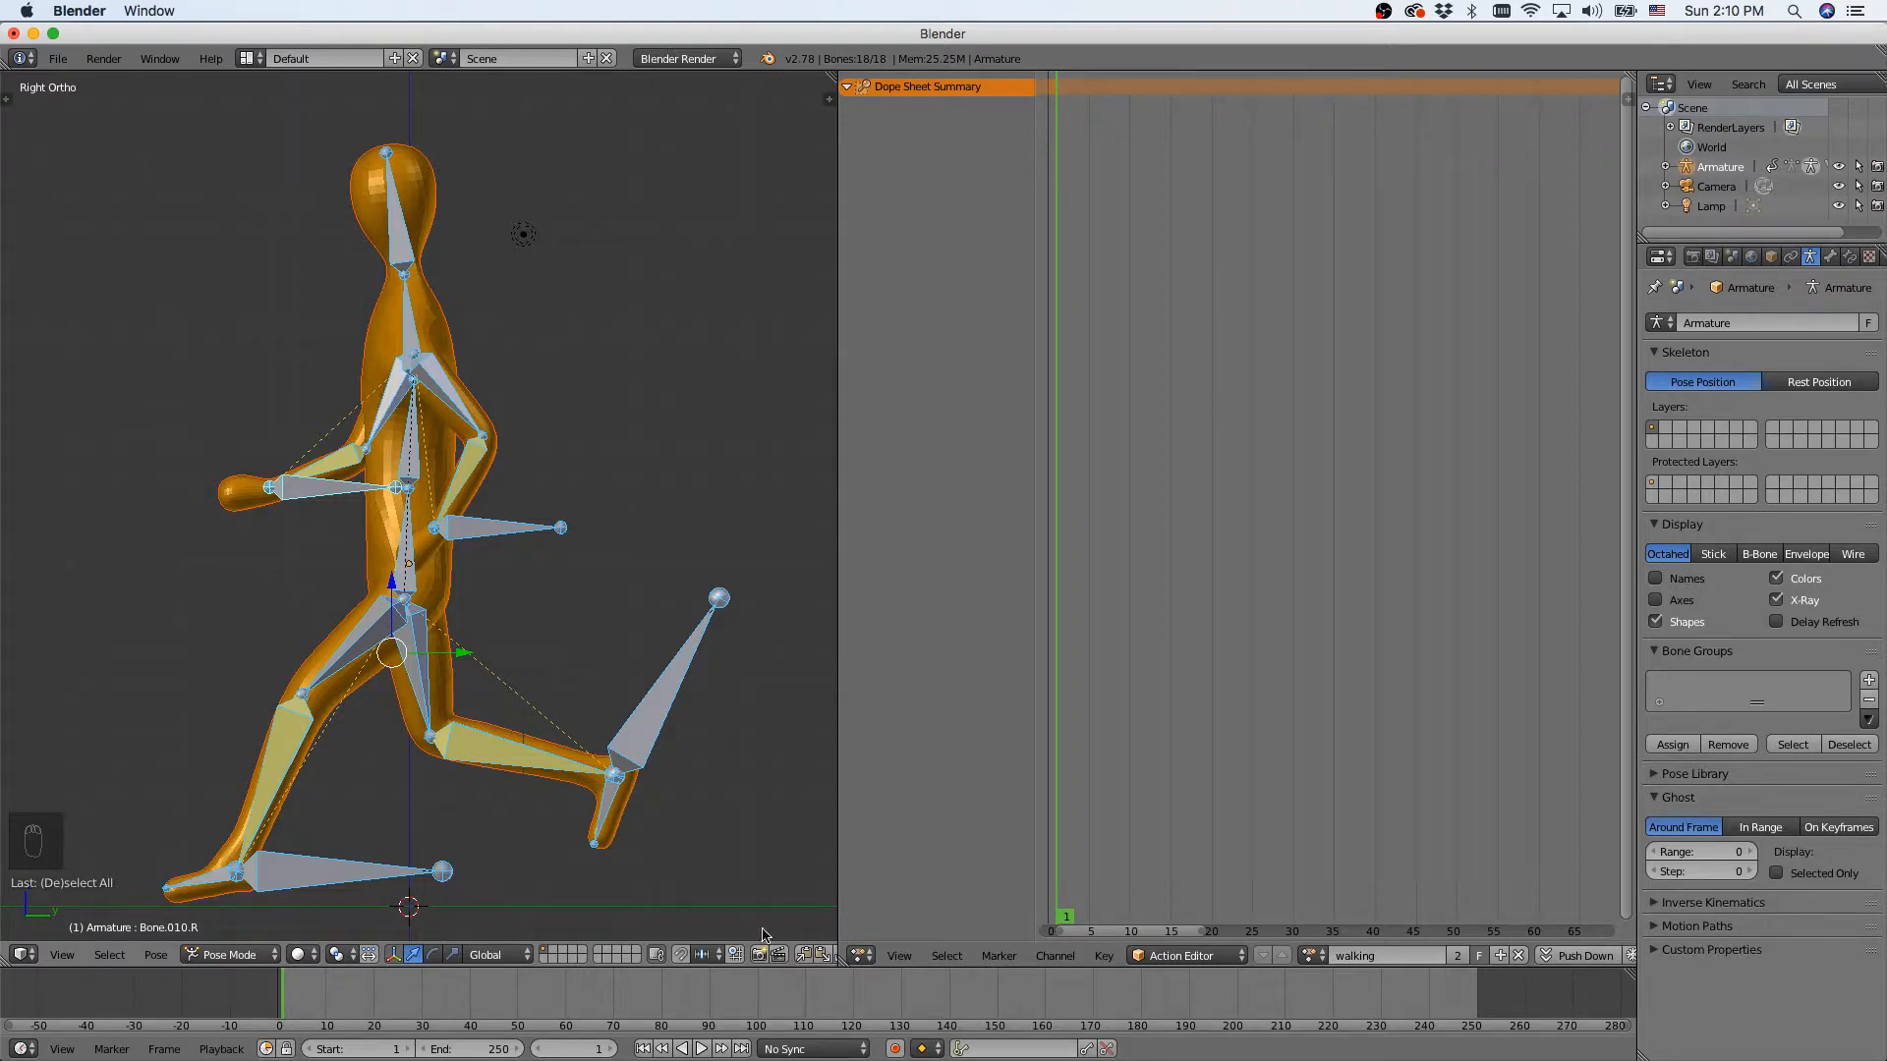
click(988, 1051)
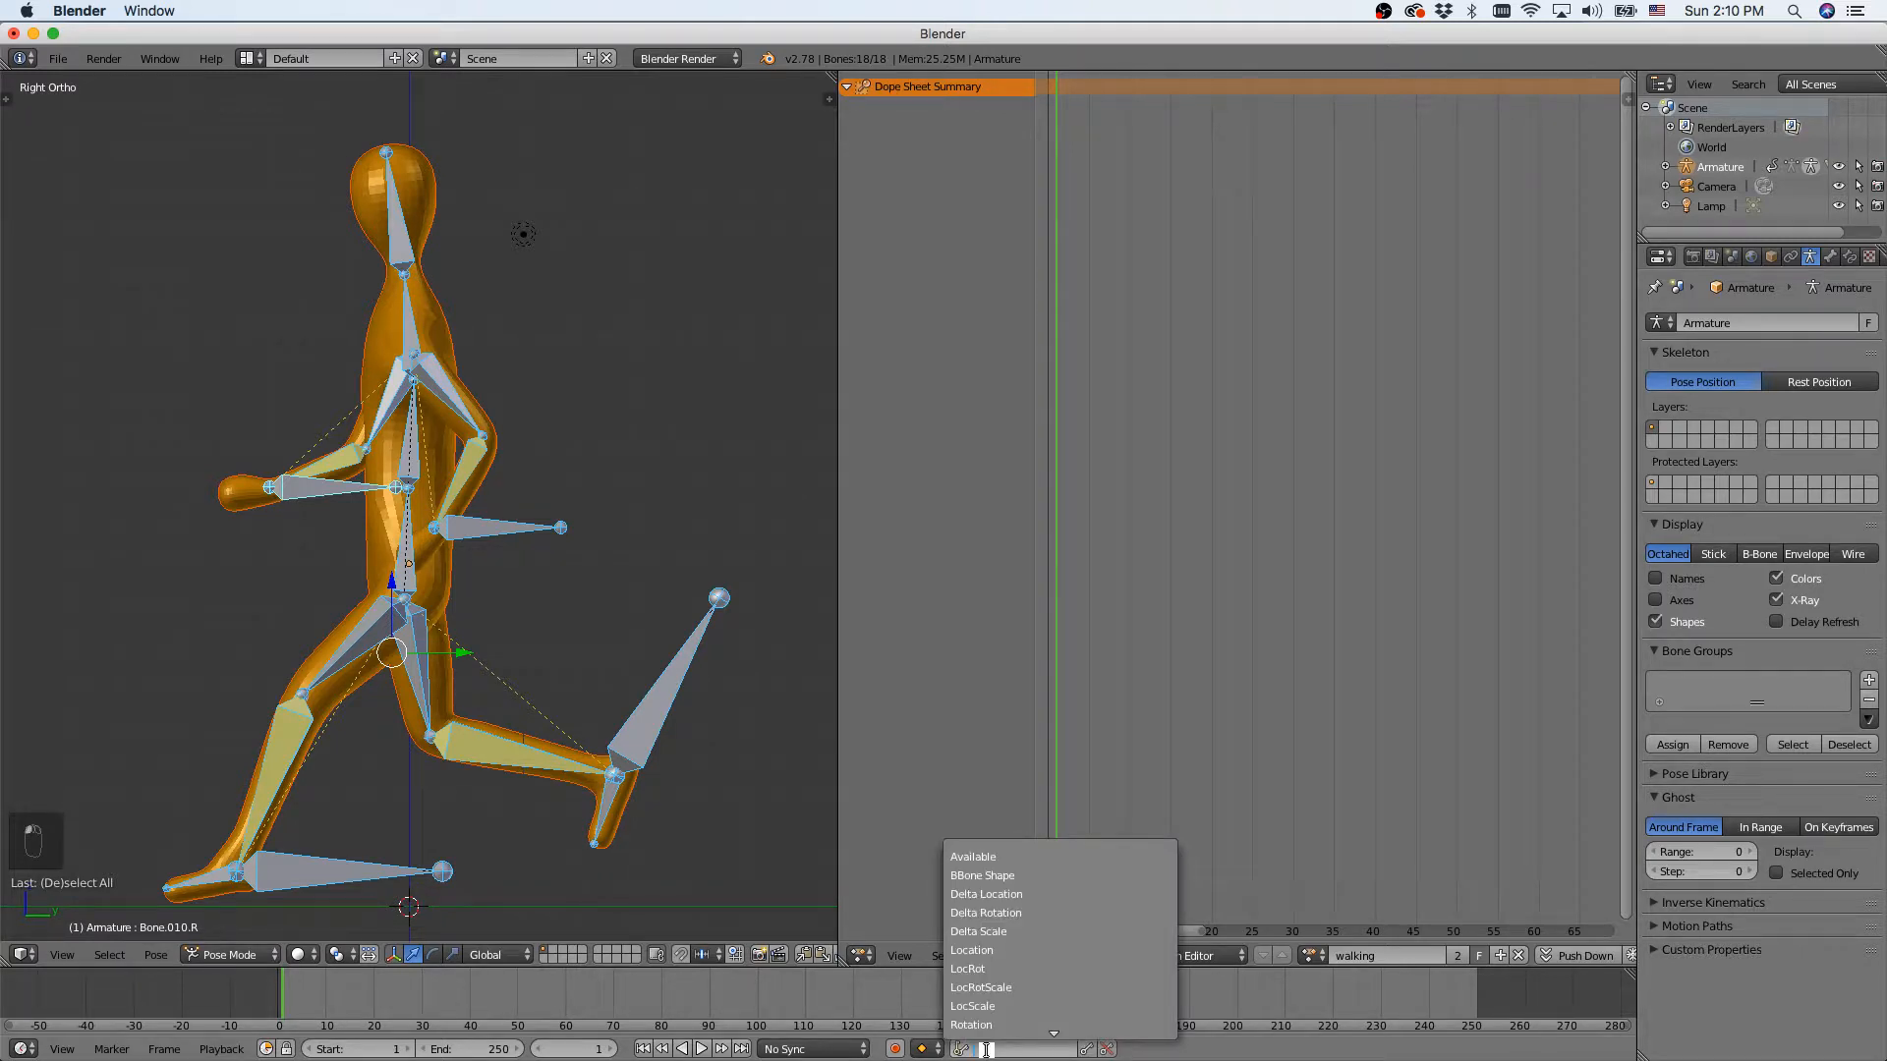
click(996, 970)
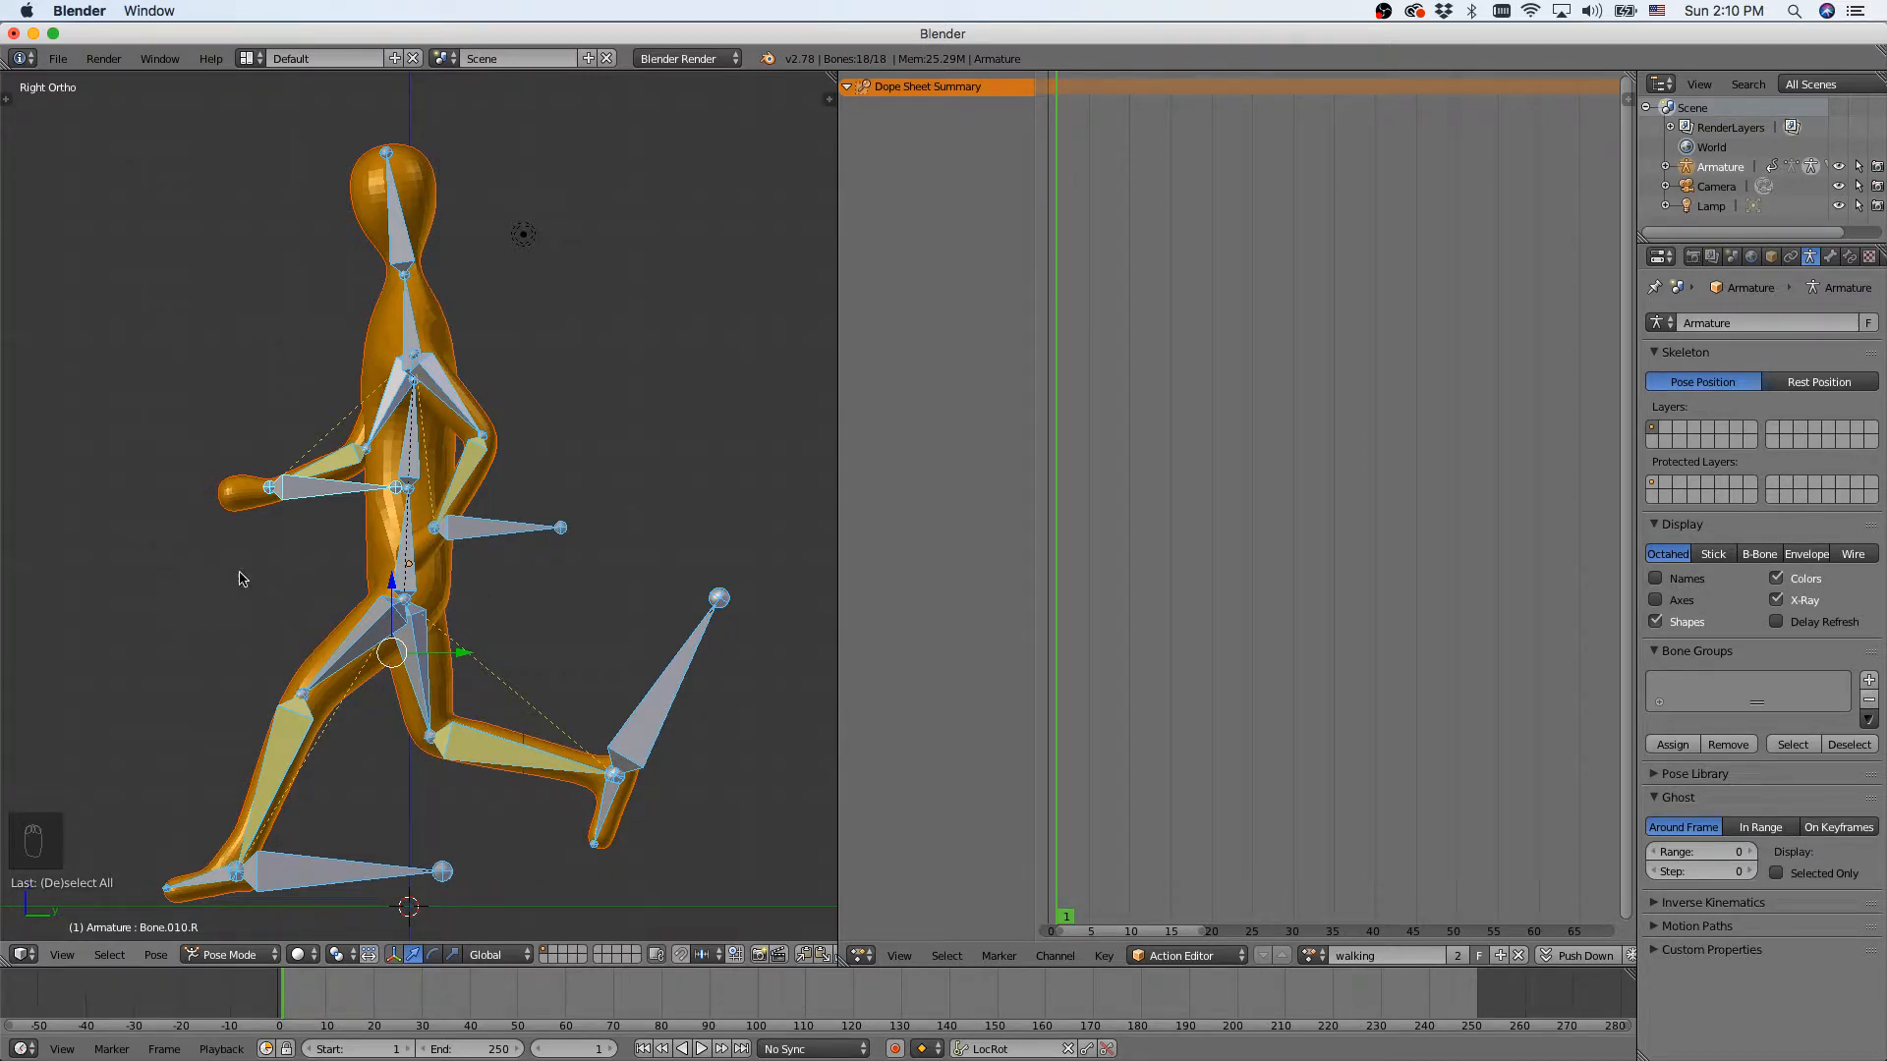
key(i)
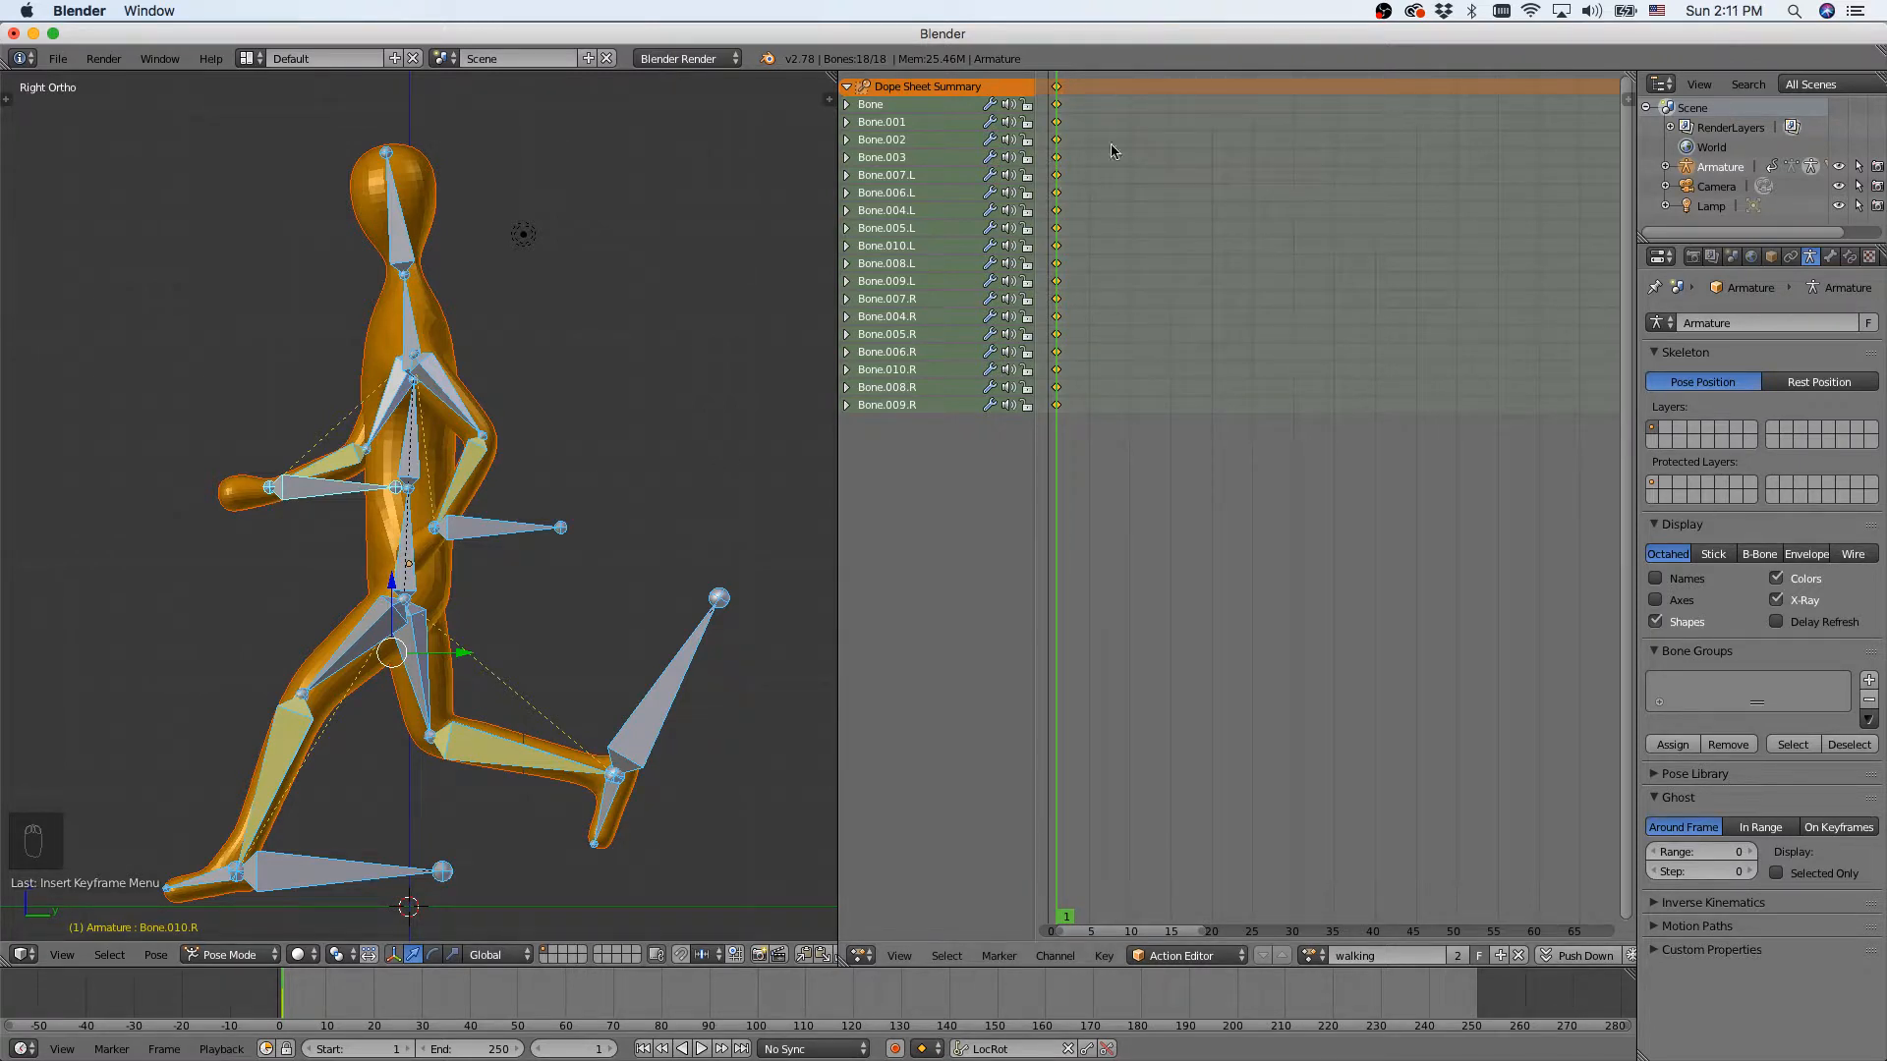
At frame 6, move the left foot control bone (Bone.007.L) back about 1.65 units along the ground so it sits under the body.
click(1096, 81)
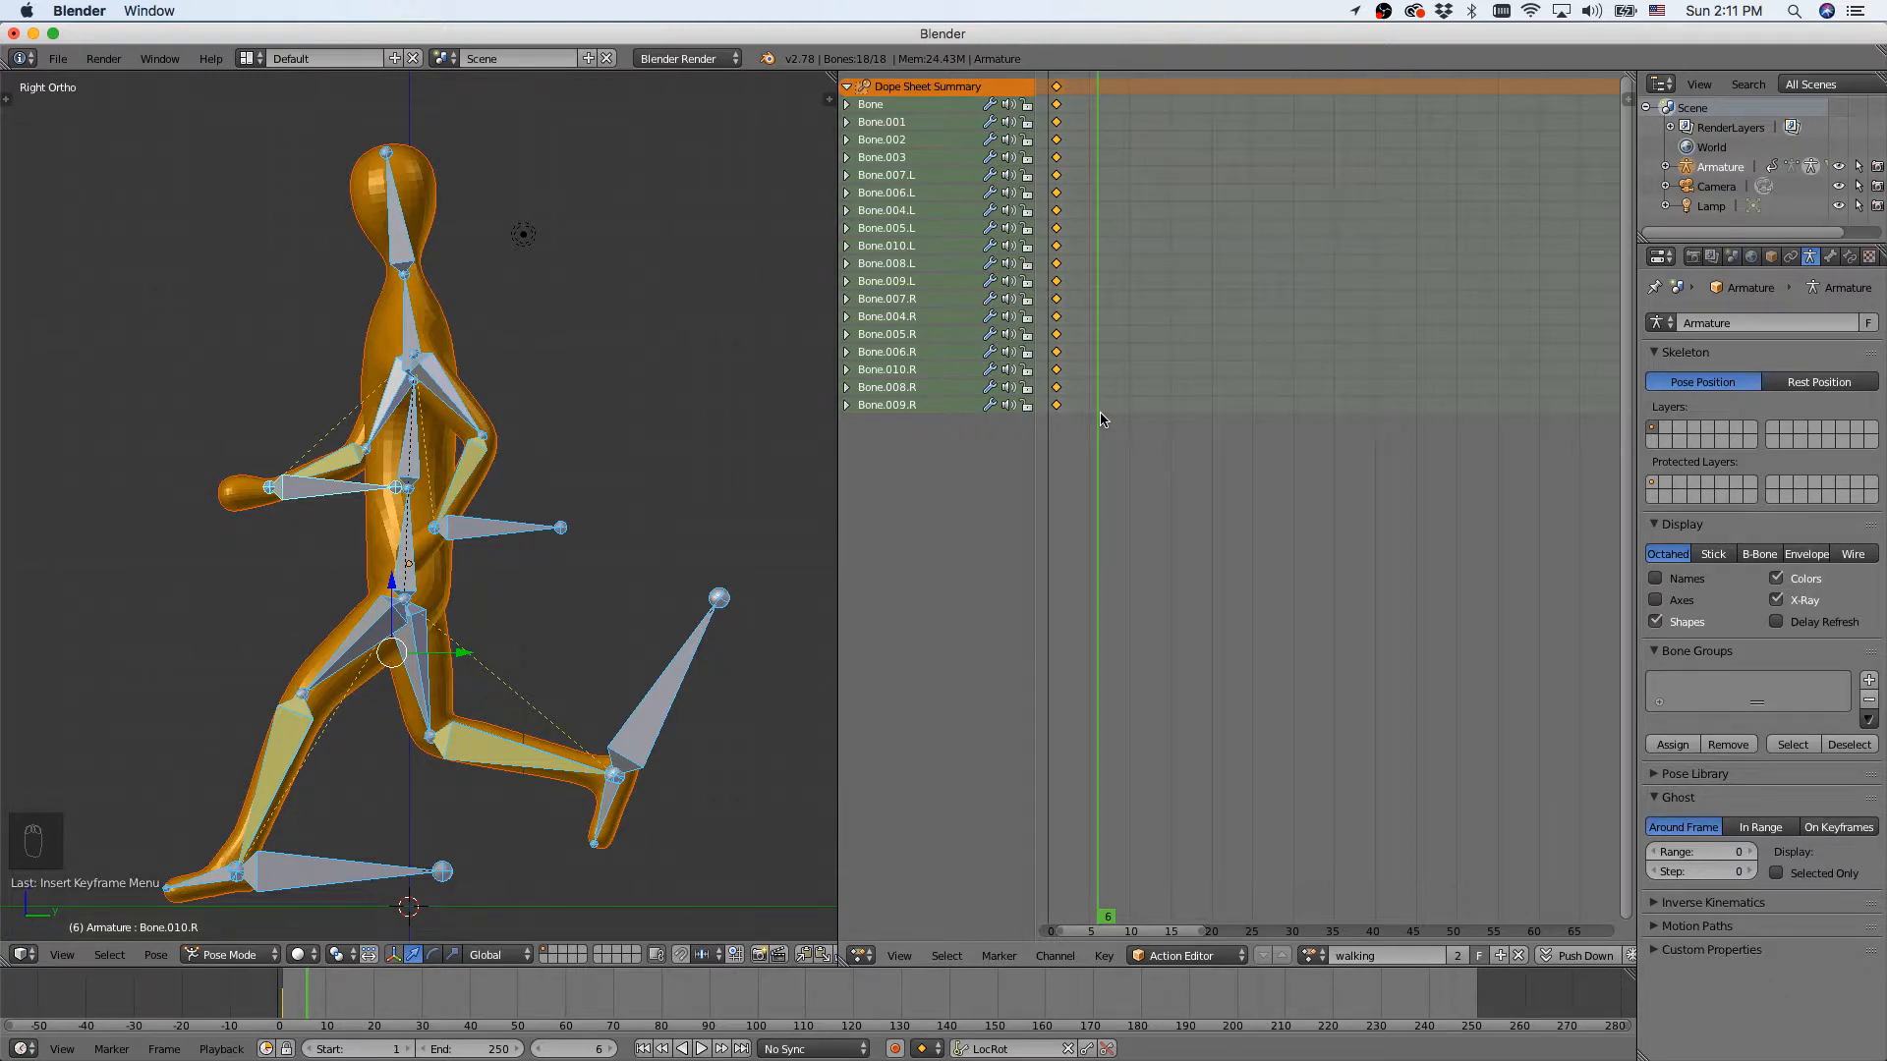
right_click(279, 872)
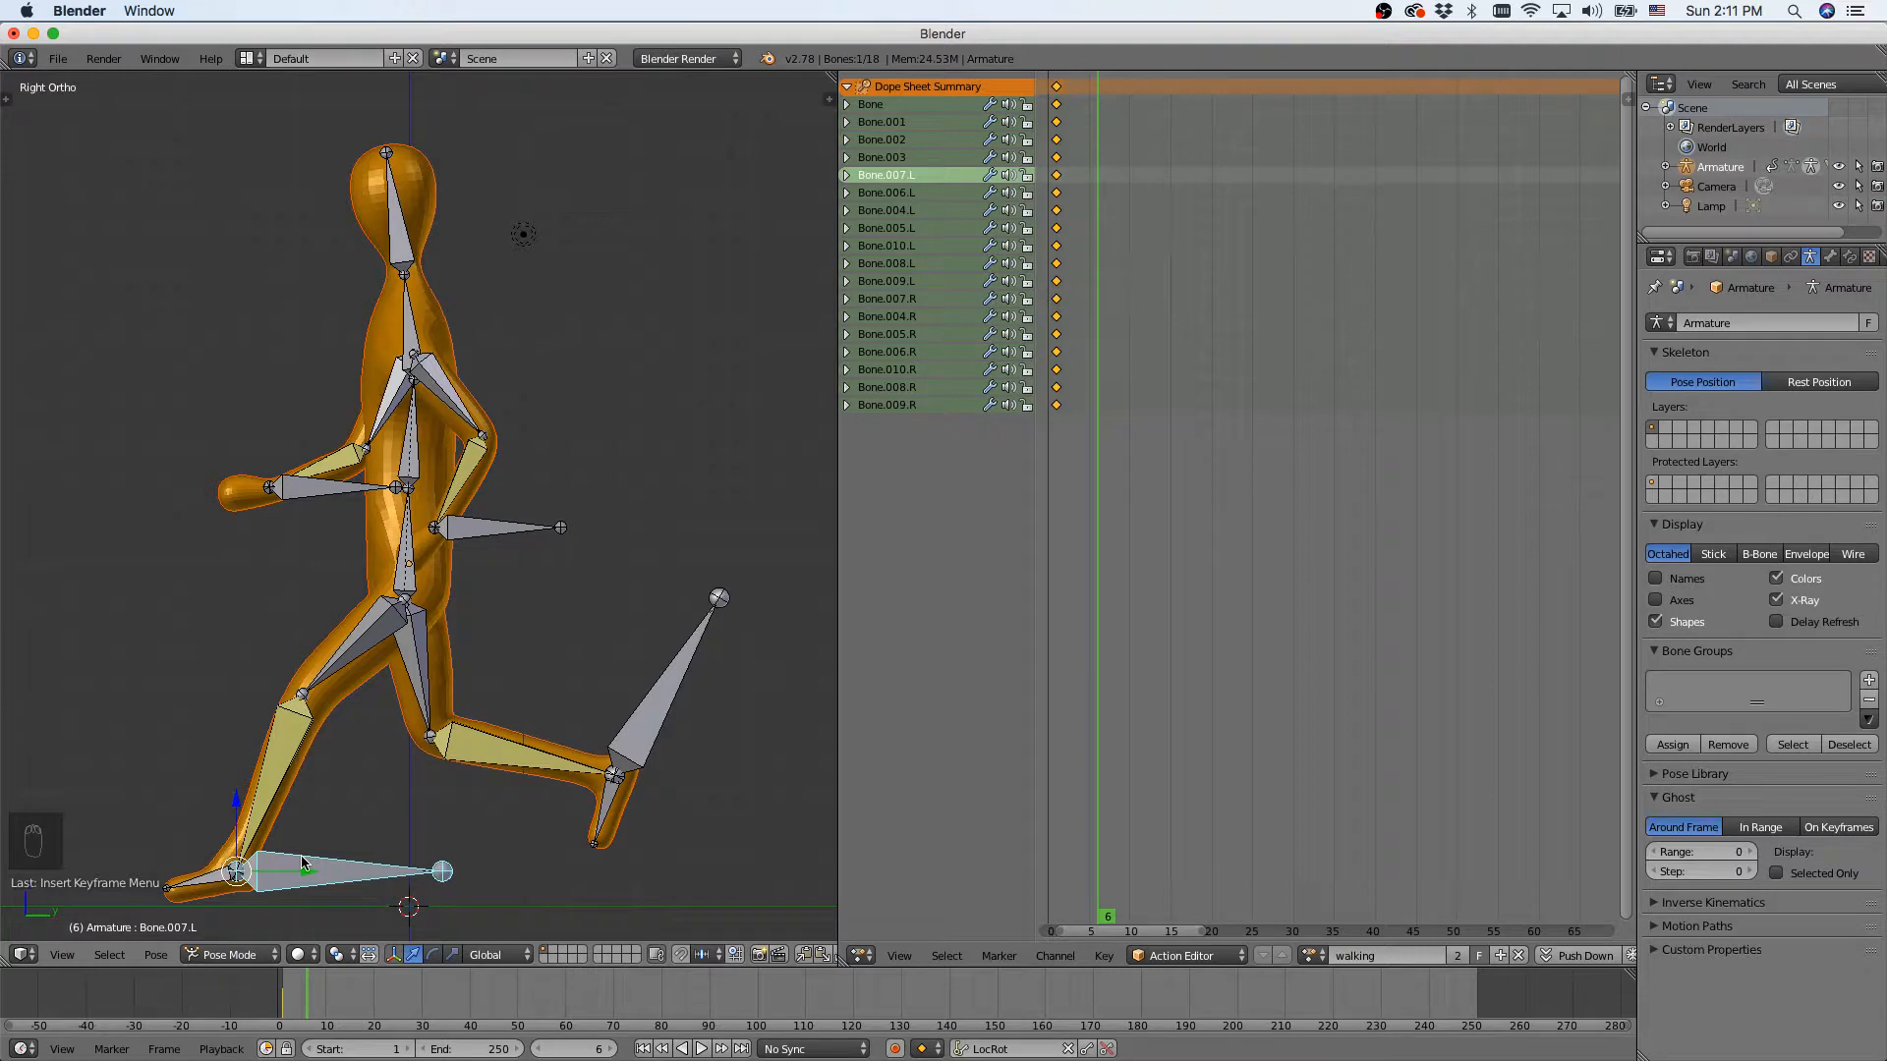
key(g)
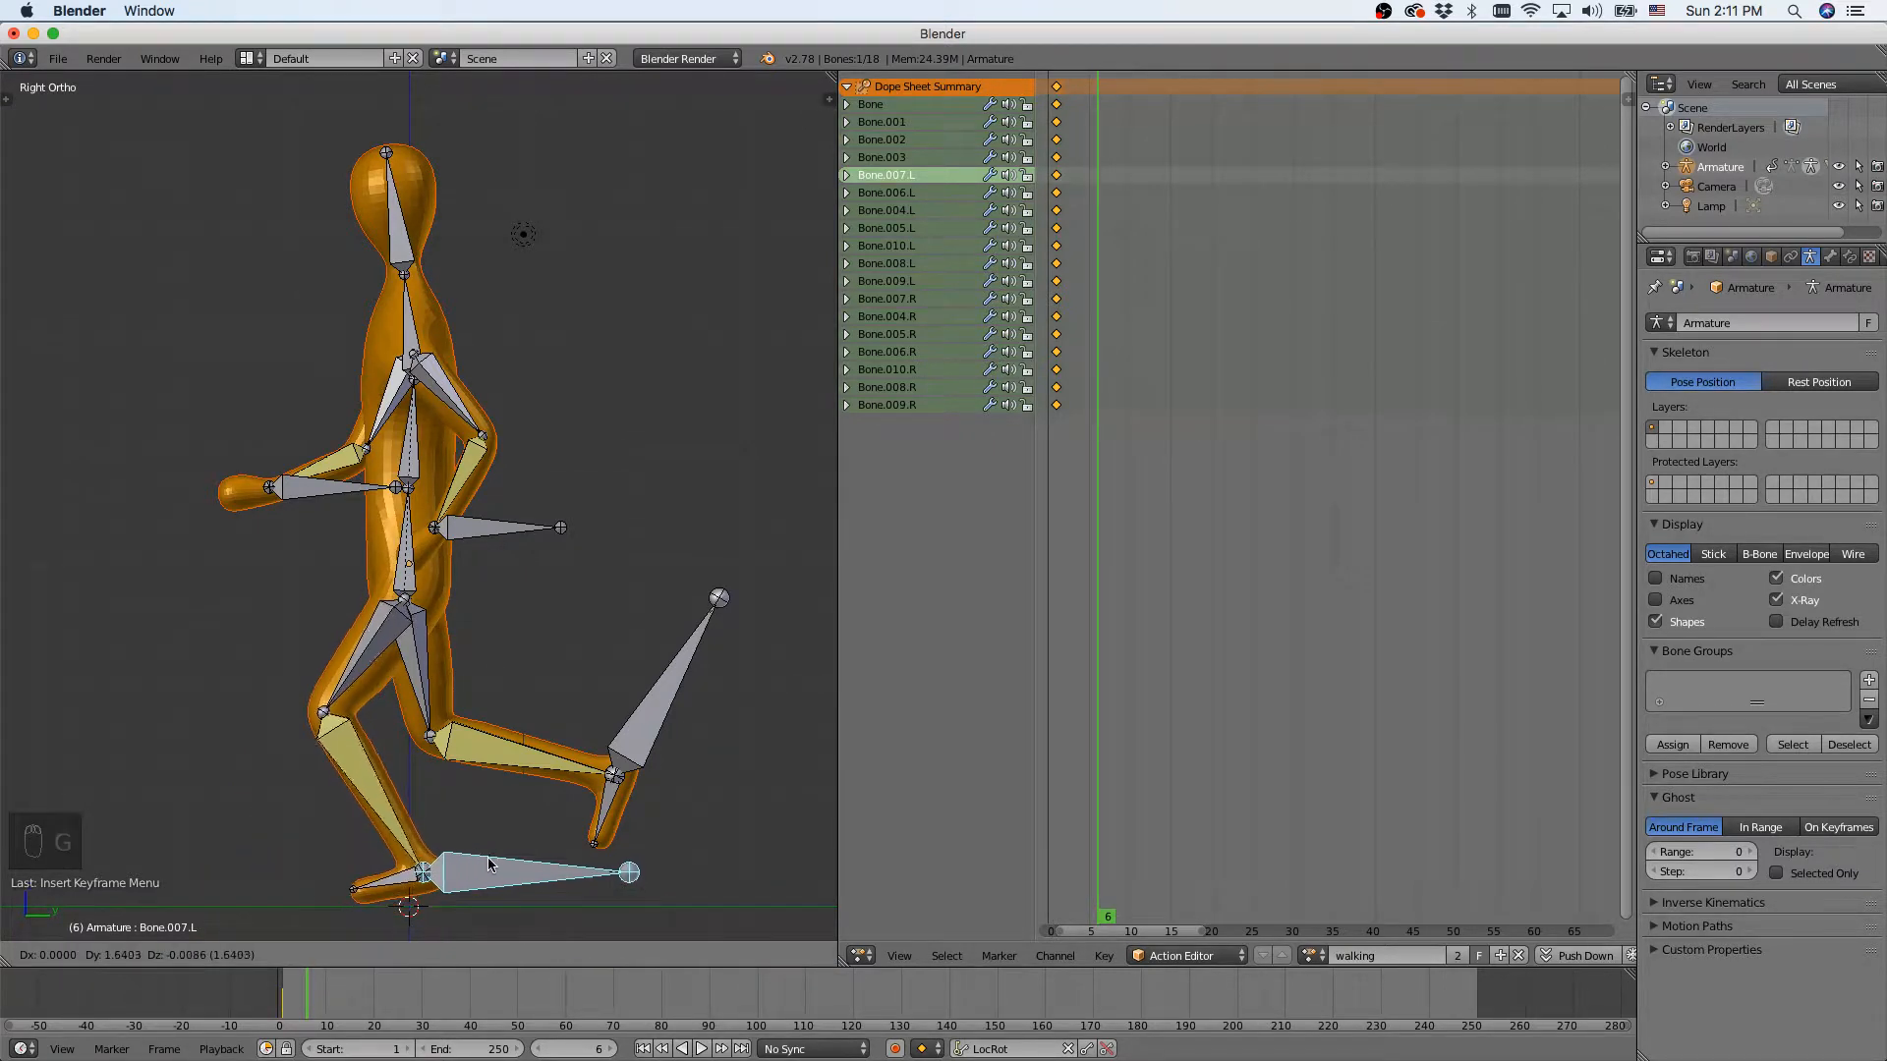
click(488, 868)
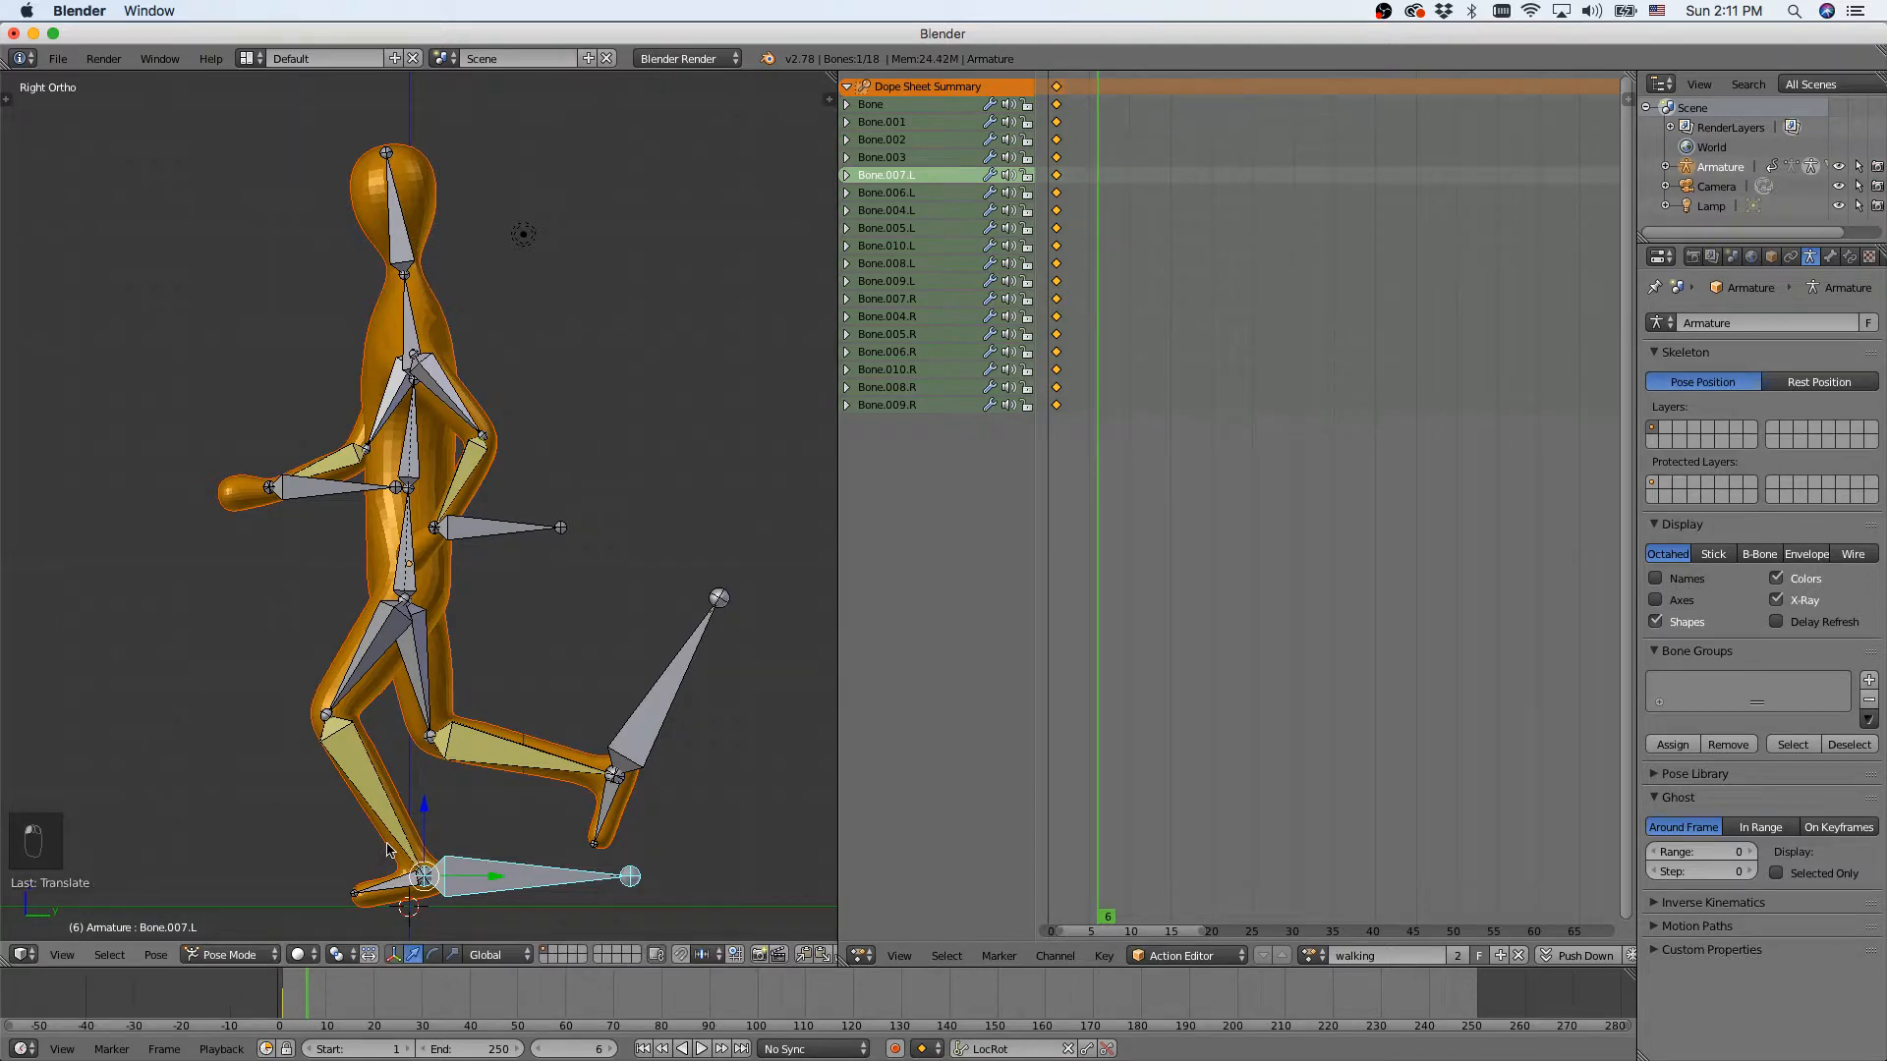
Rotate the right foot control bone (Bone.007.R) about 68 degrees and bring it forward until its ankle is just above the left one.
right_click(635, 763)
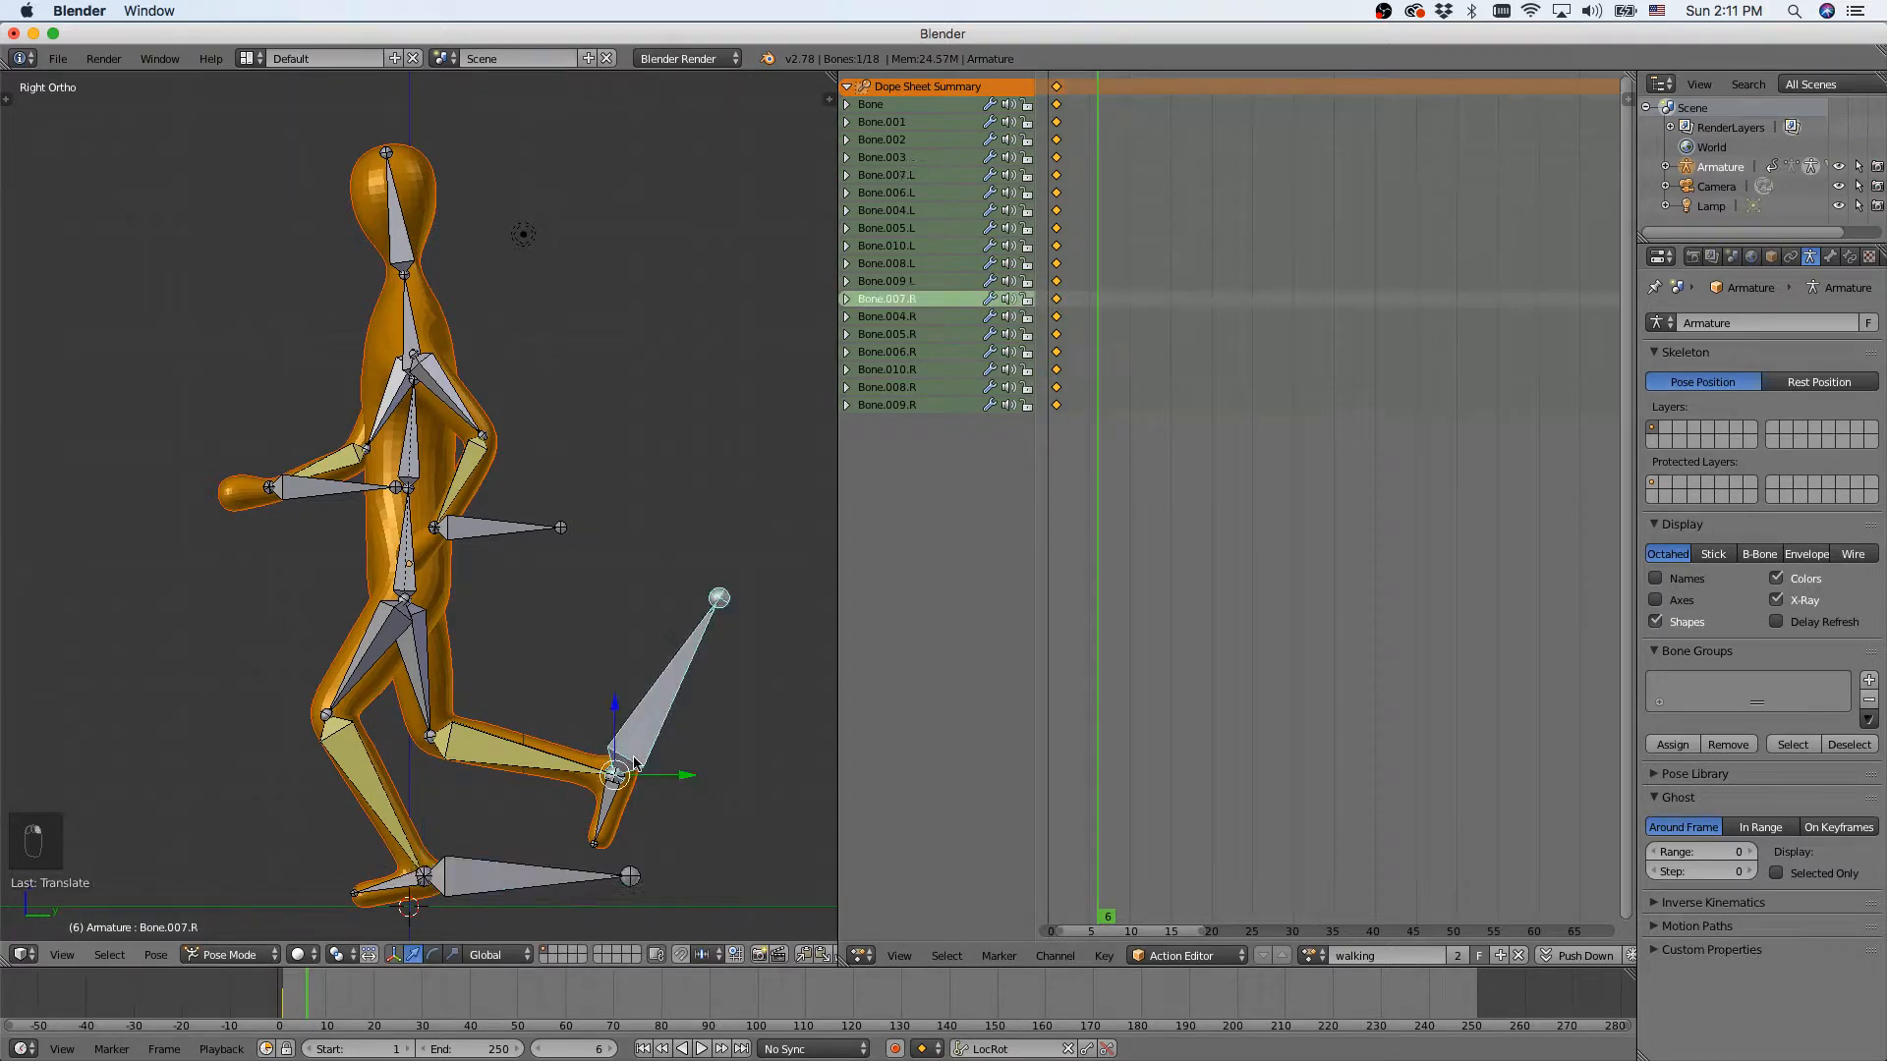
key(r)
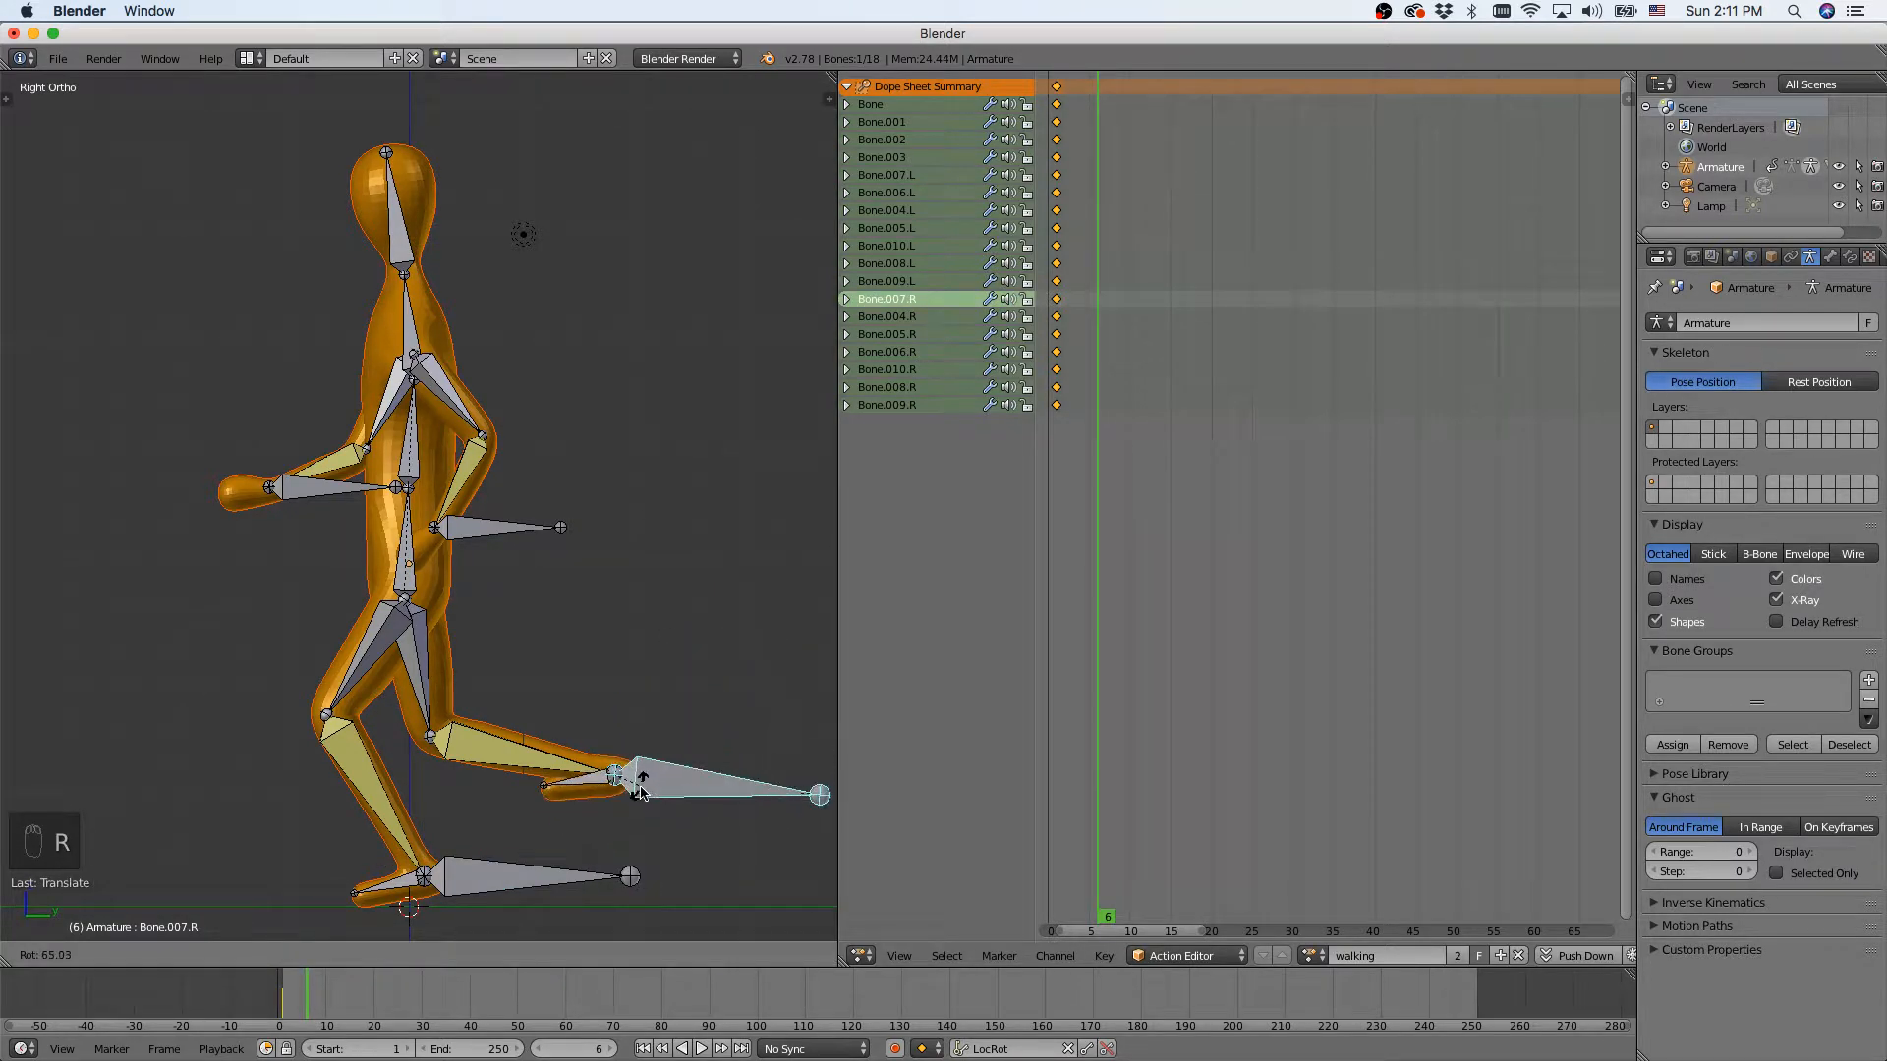
click(643, 795)
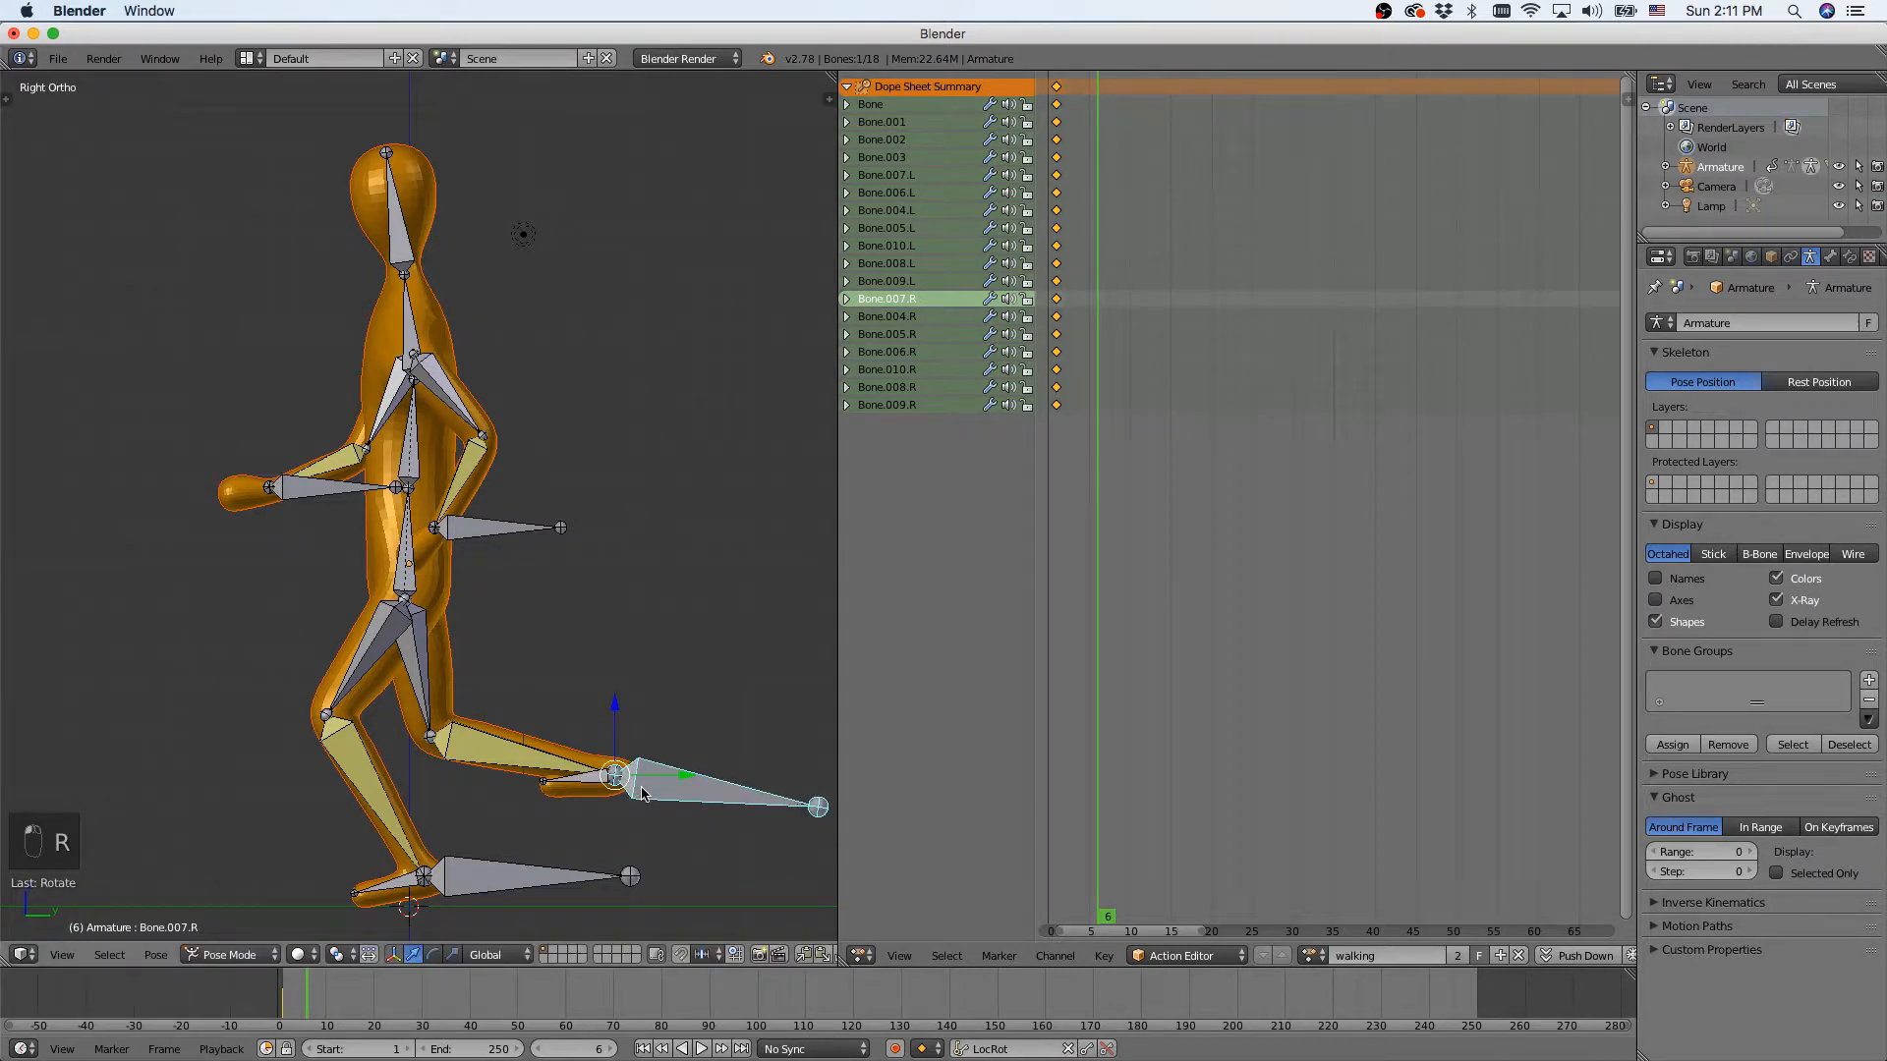
key(g)
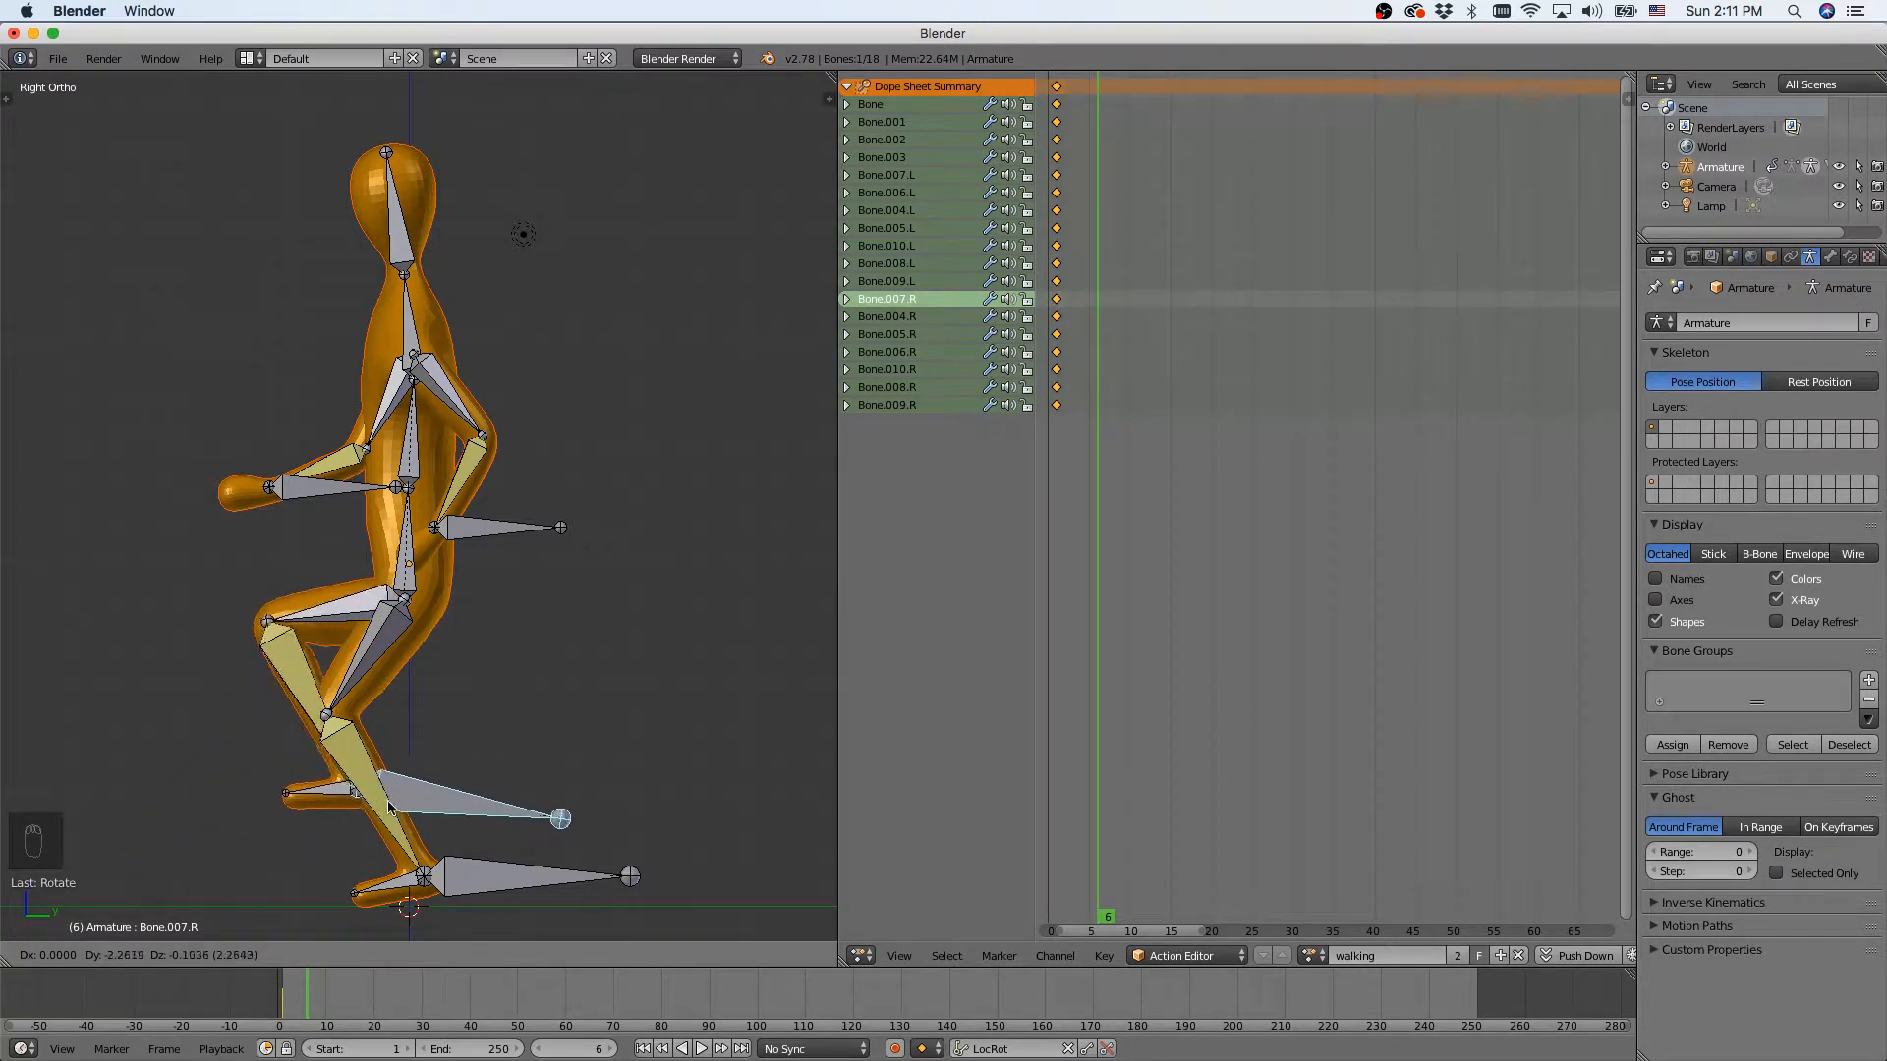
click(447, 818)
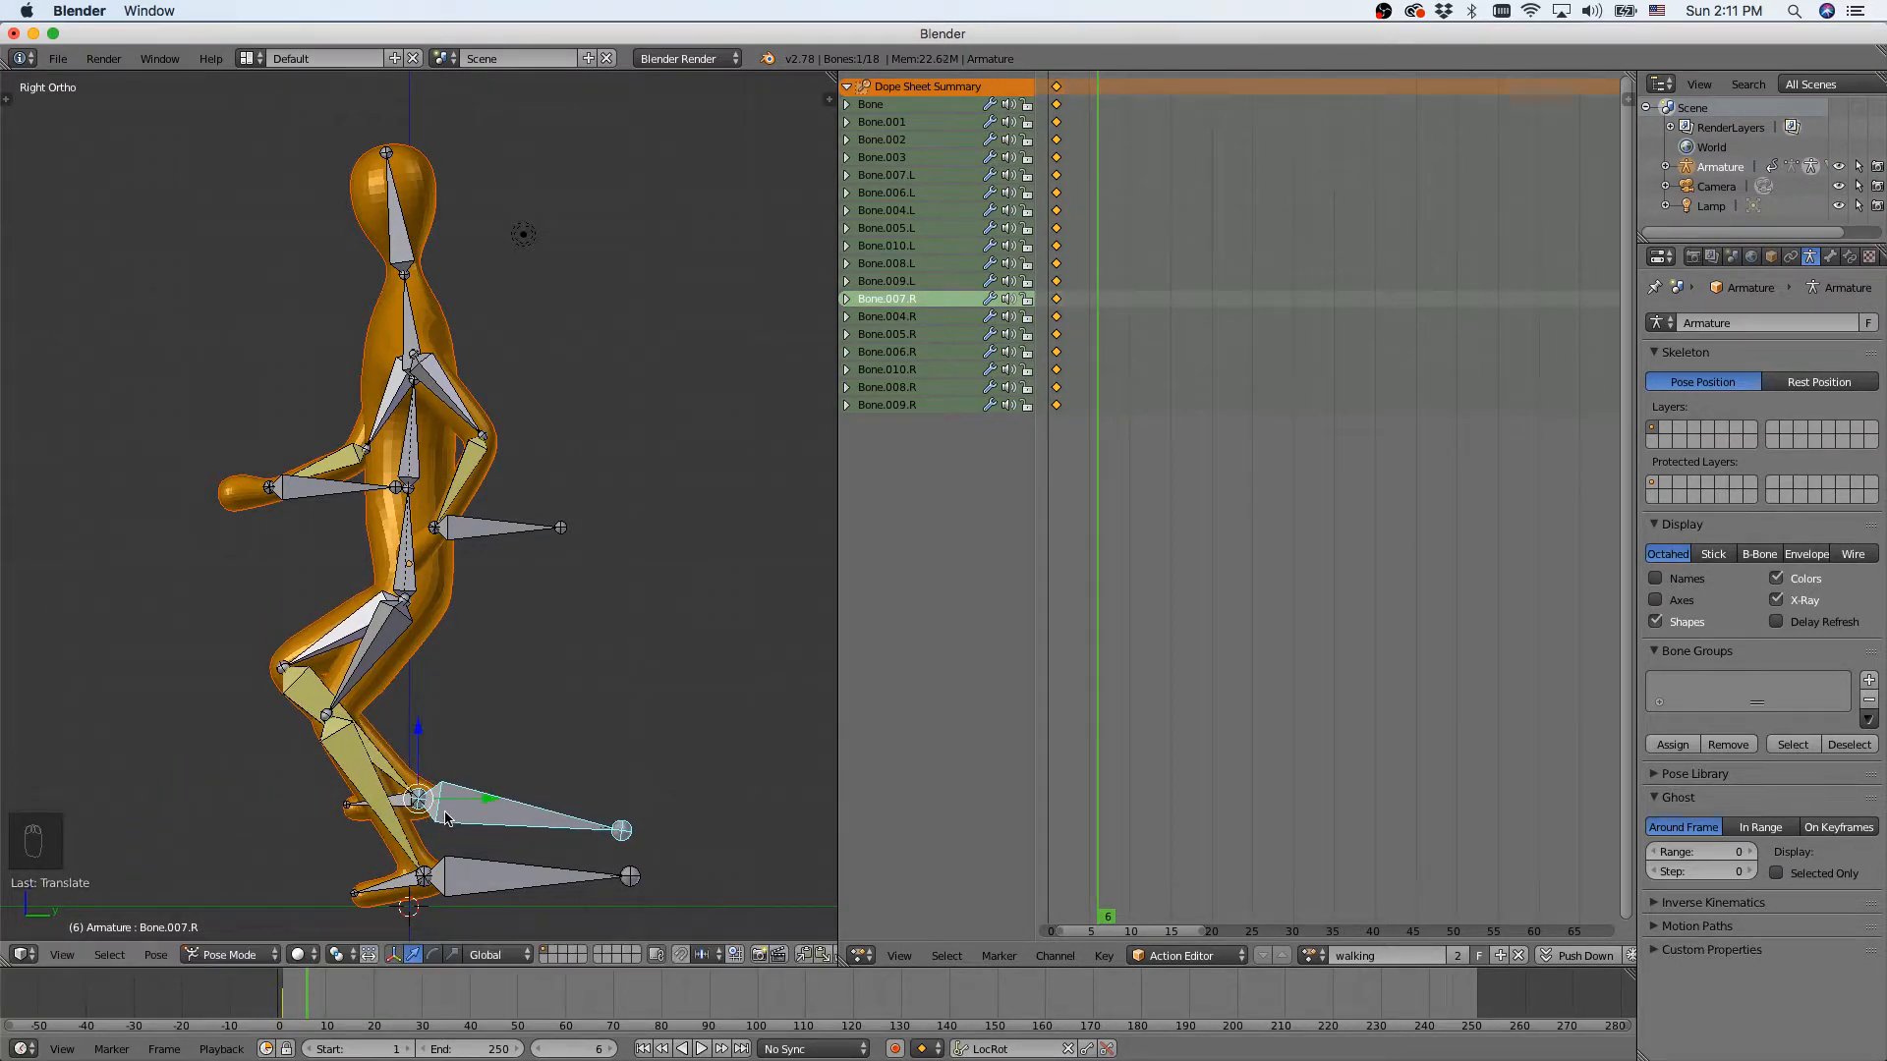
Raise the hip bone about 0.45 units and shift it slightly back to straighten the supporting left leg.
right_click(403, 561)
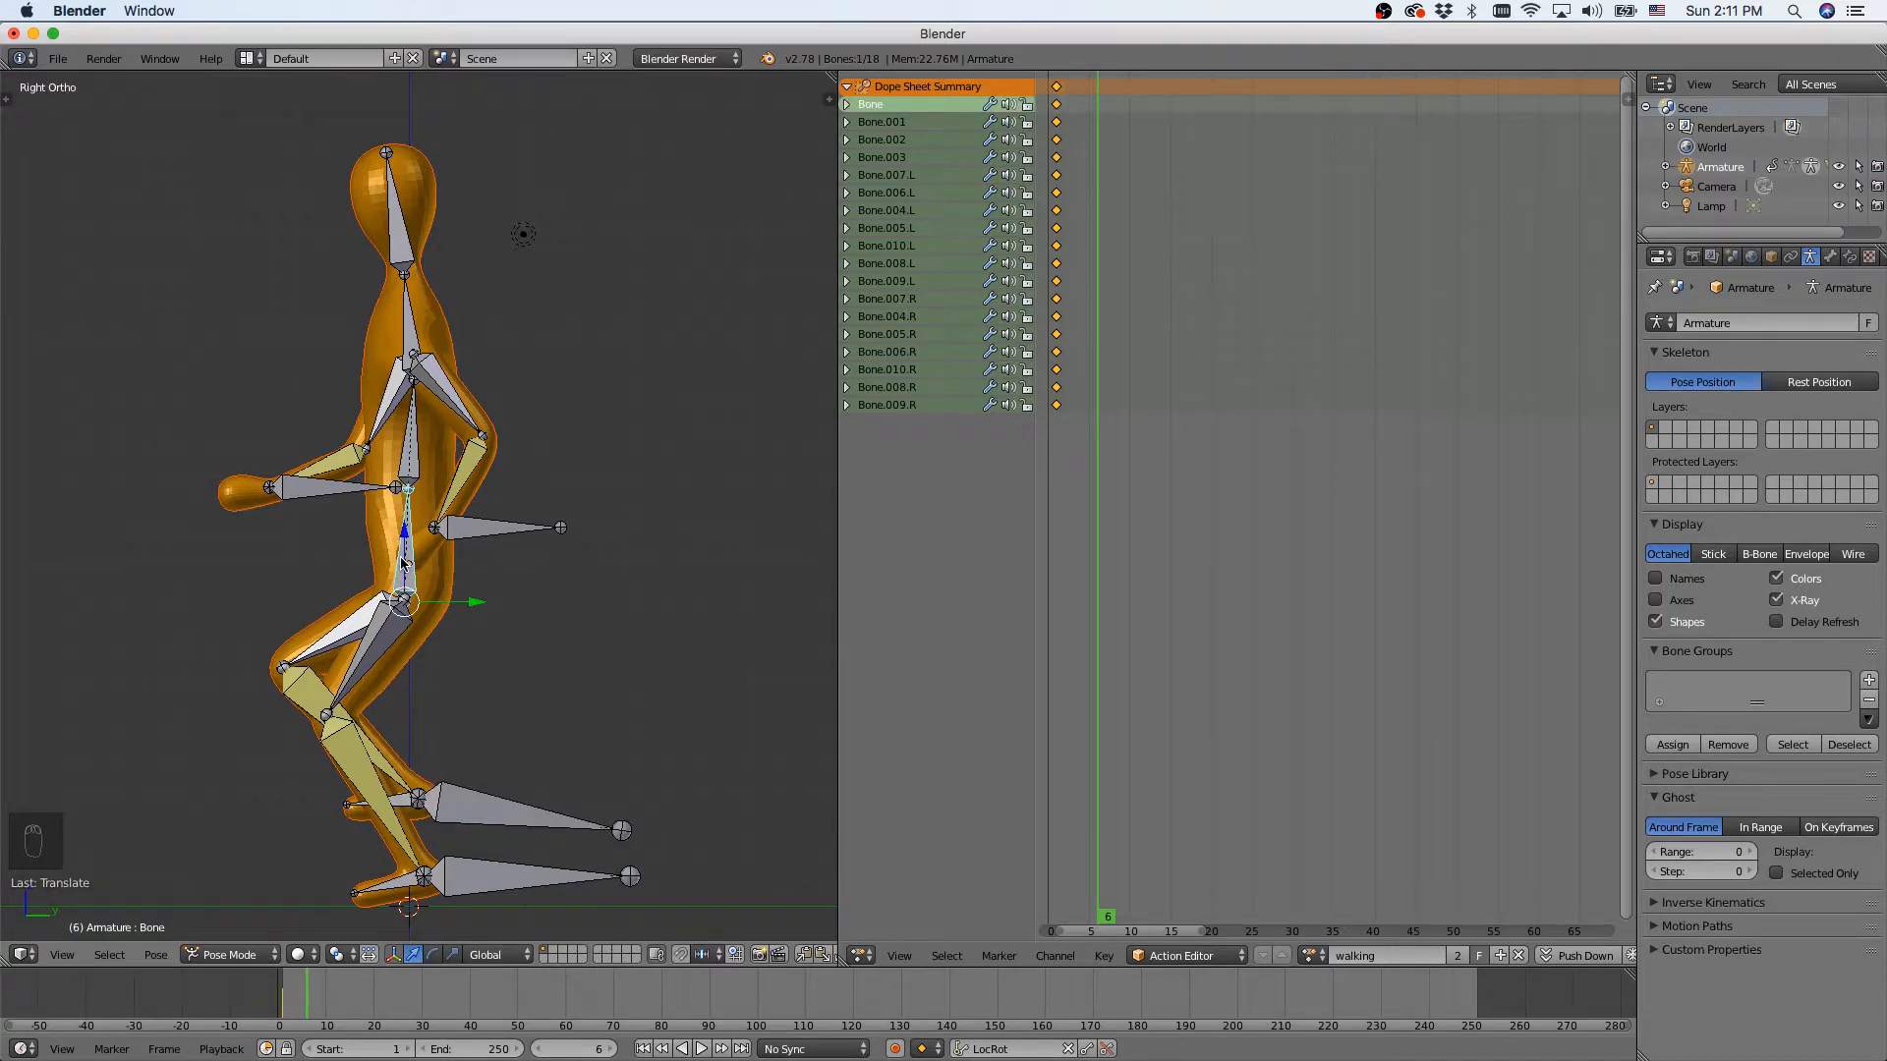
key(g)
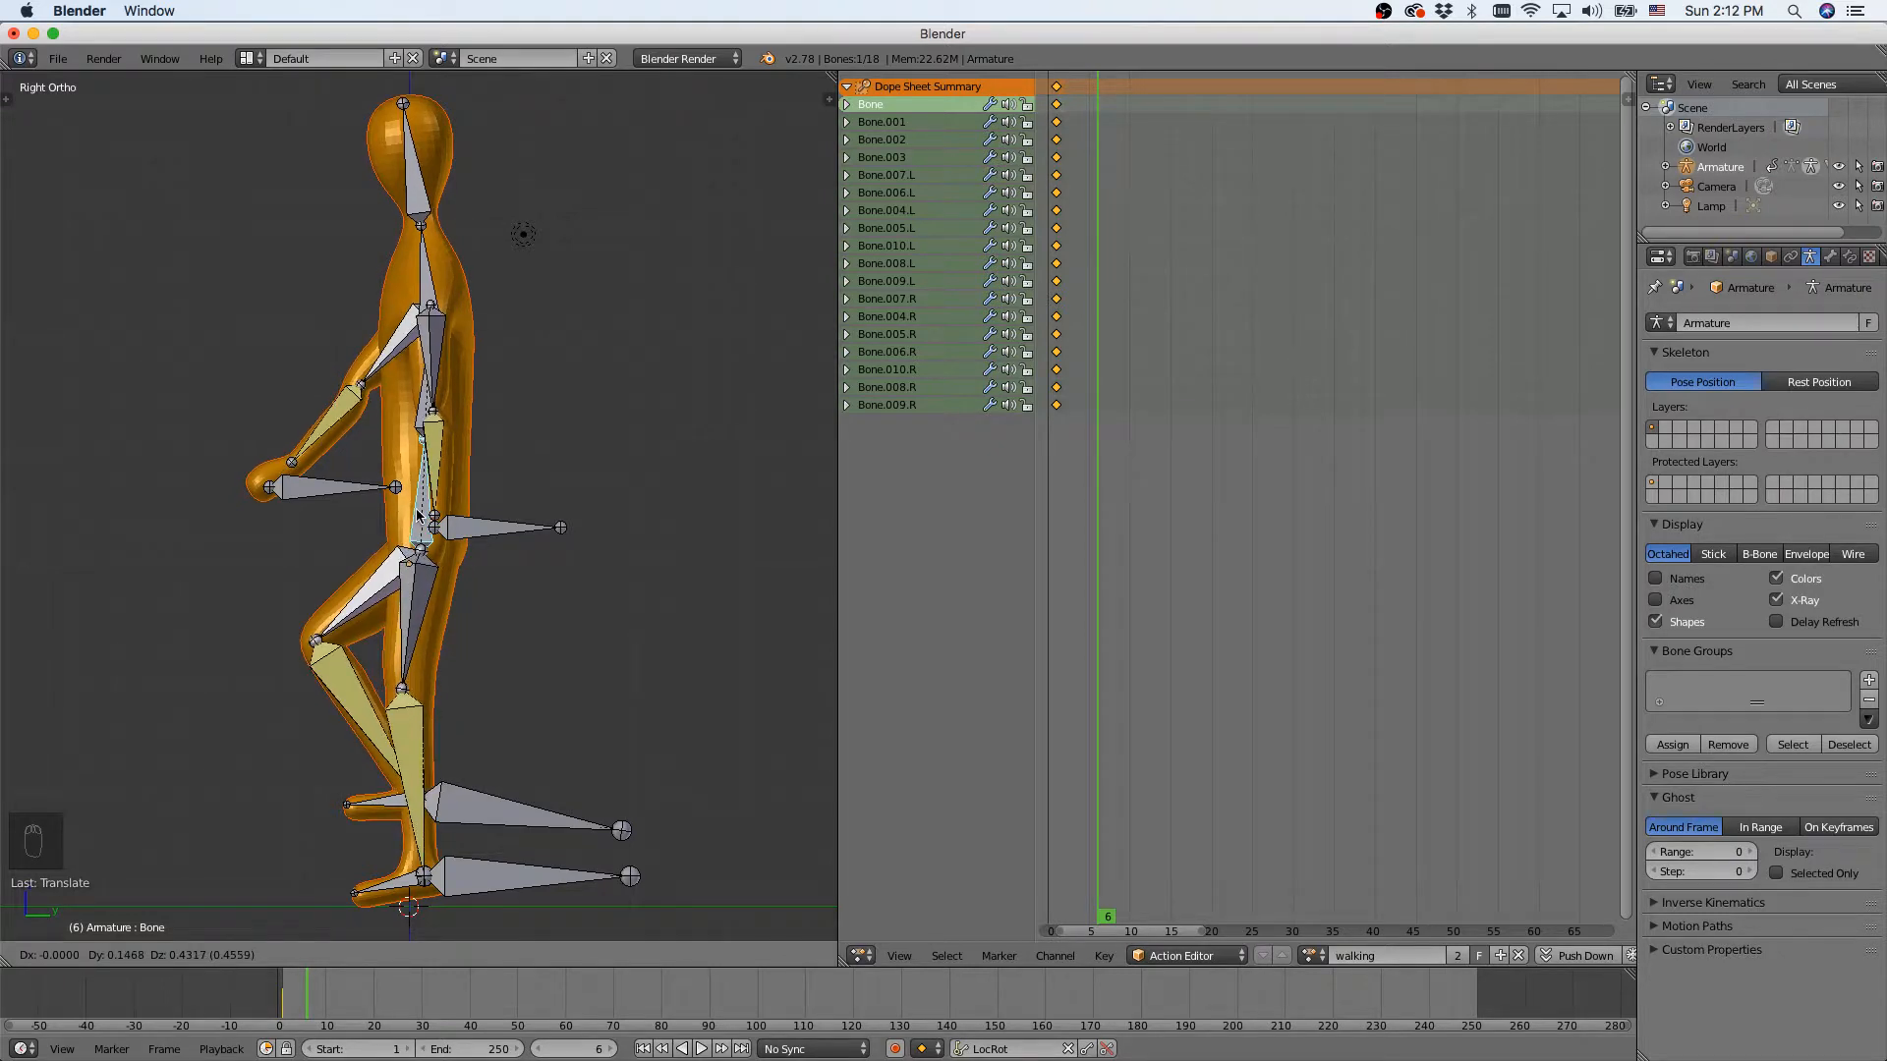
click(415, 510)
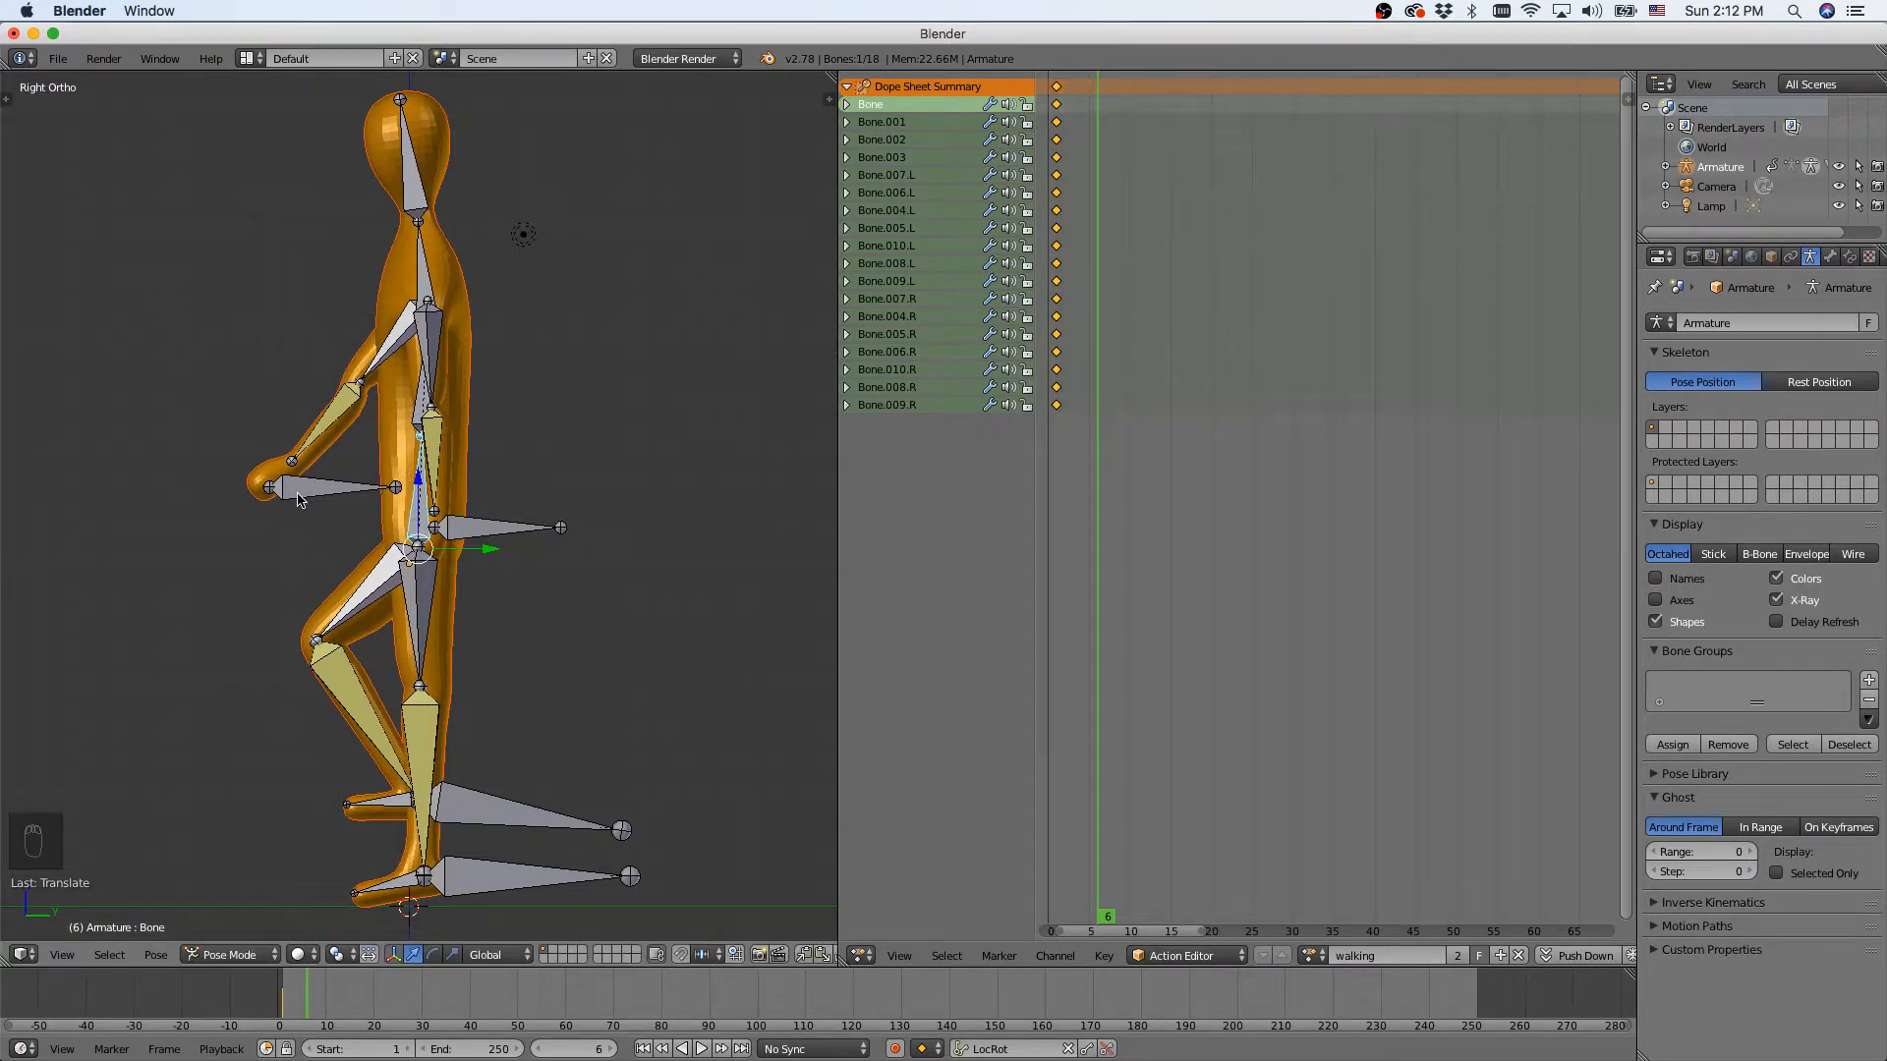
Move the right hand control bone (Bone.010.R) back about 1.2 units beside the waist and raise the left one (Bone.010.L) about 0.4 units.
right_click(298, 499)
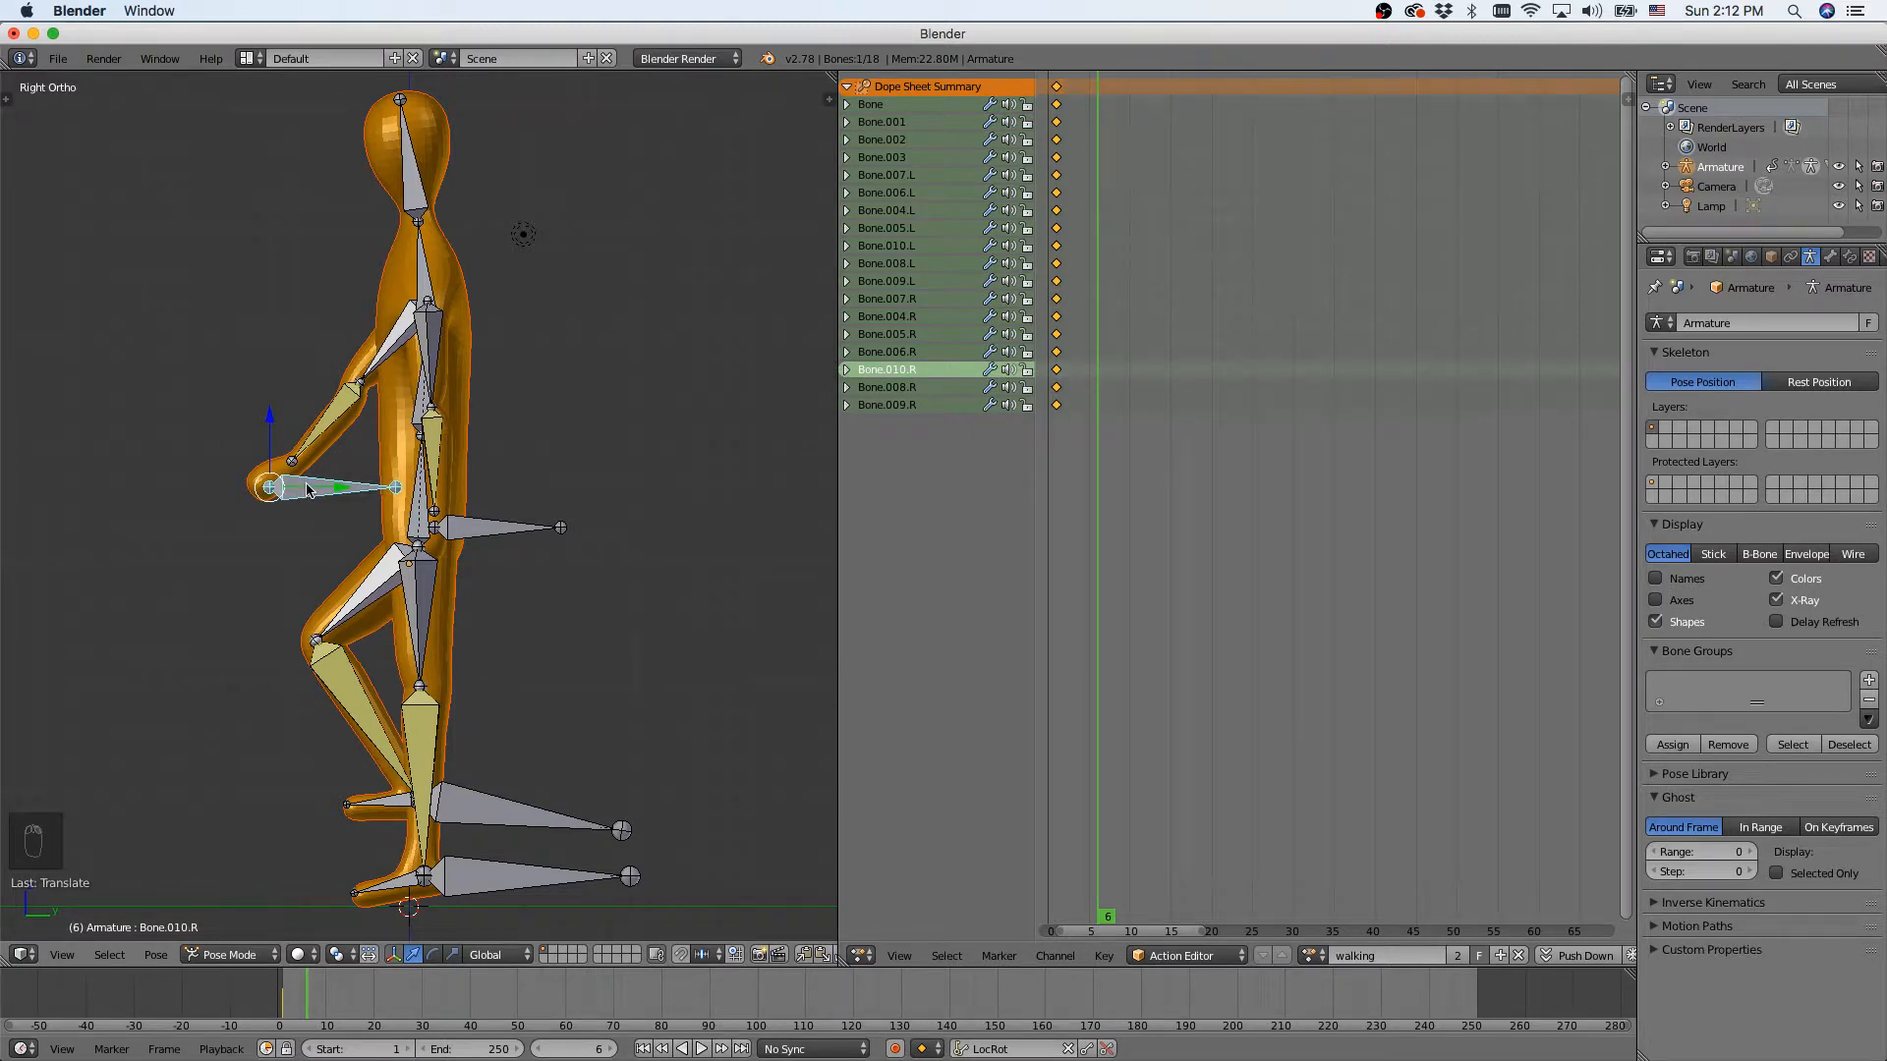
key(g)
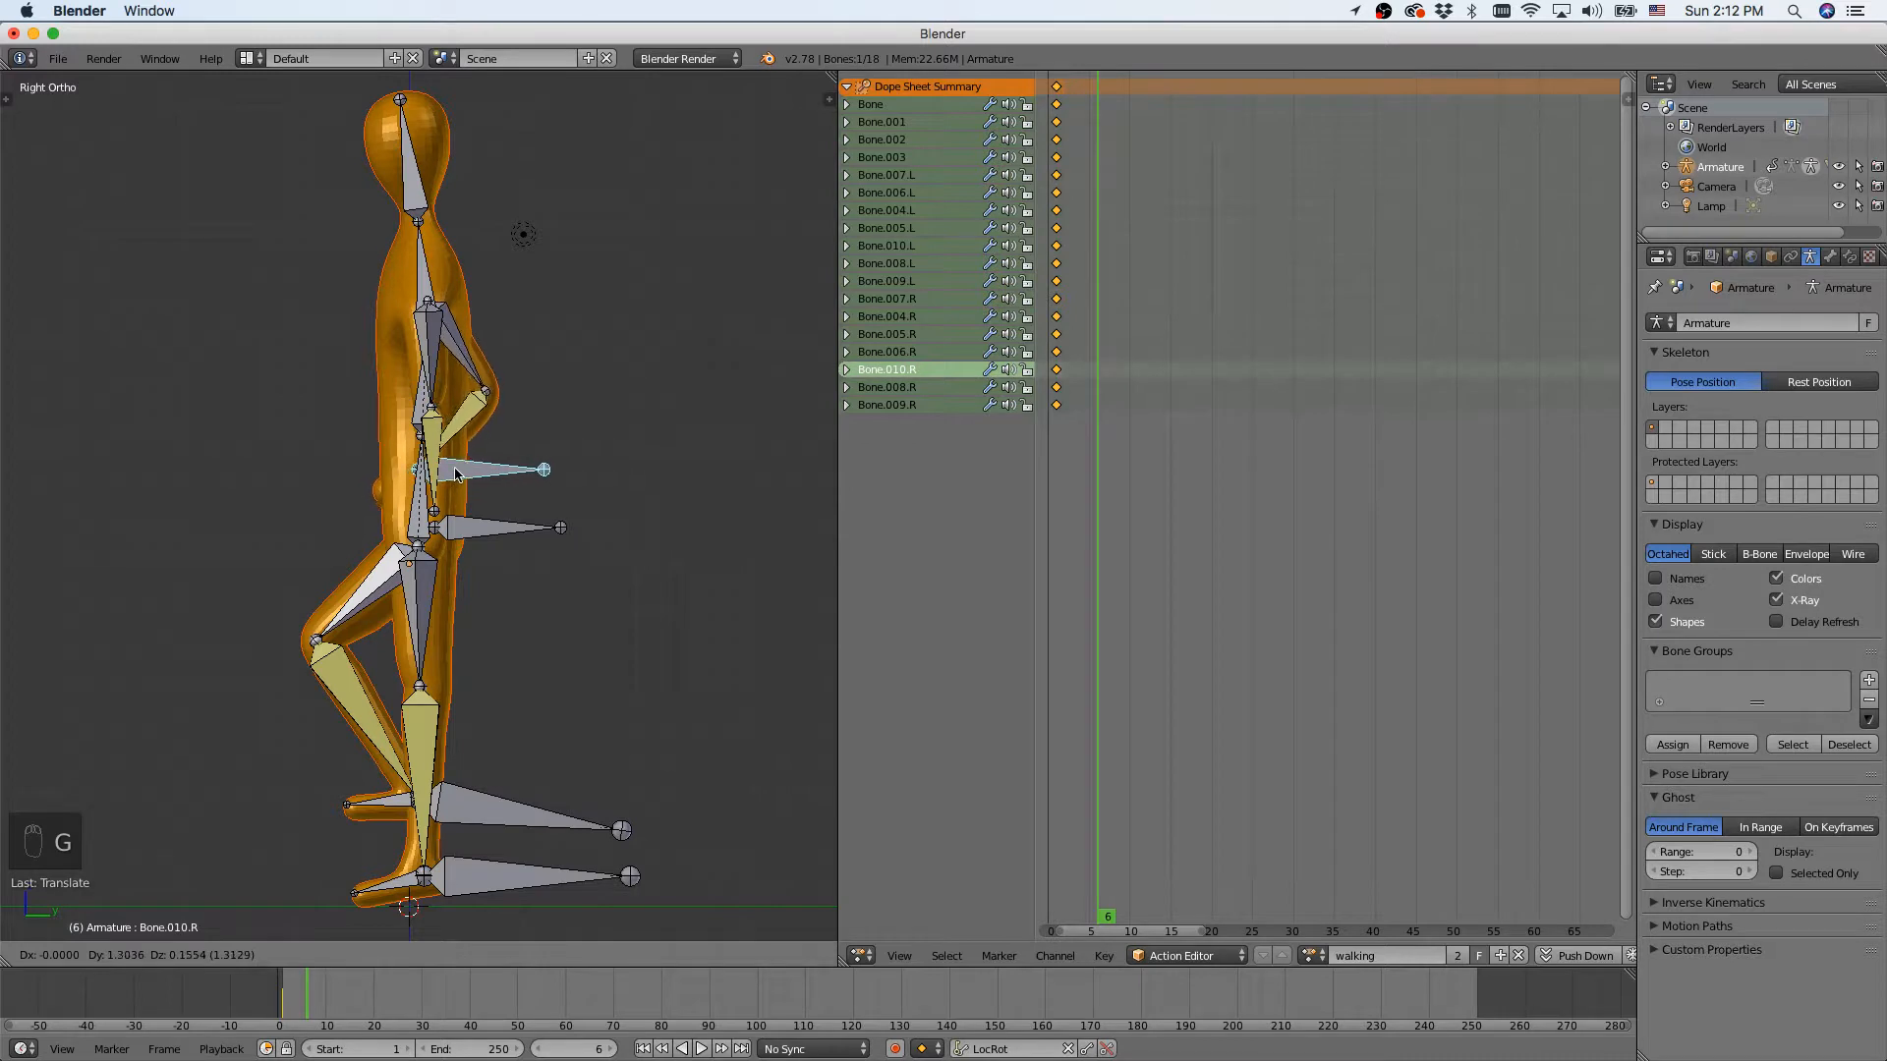
click(450, 473)
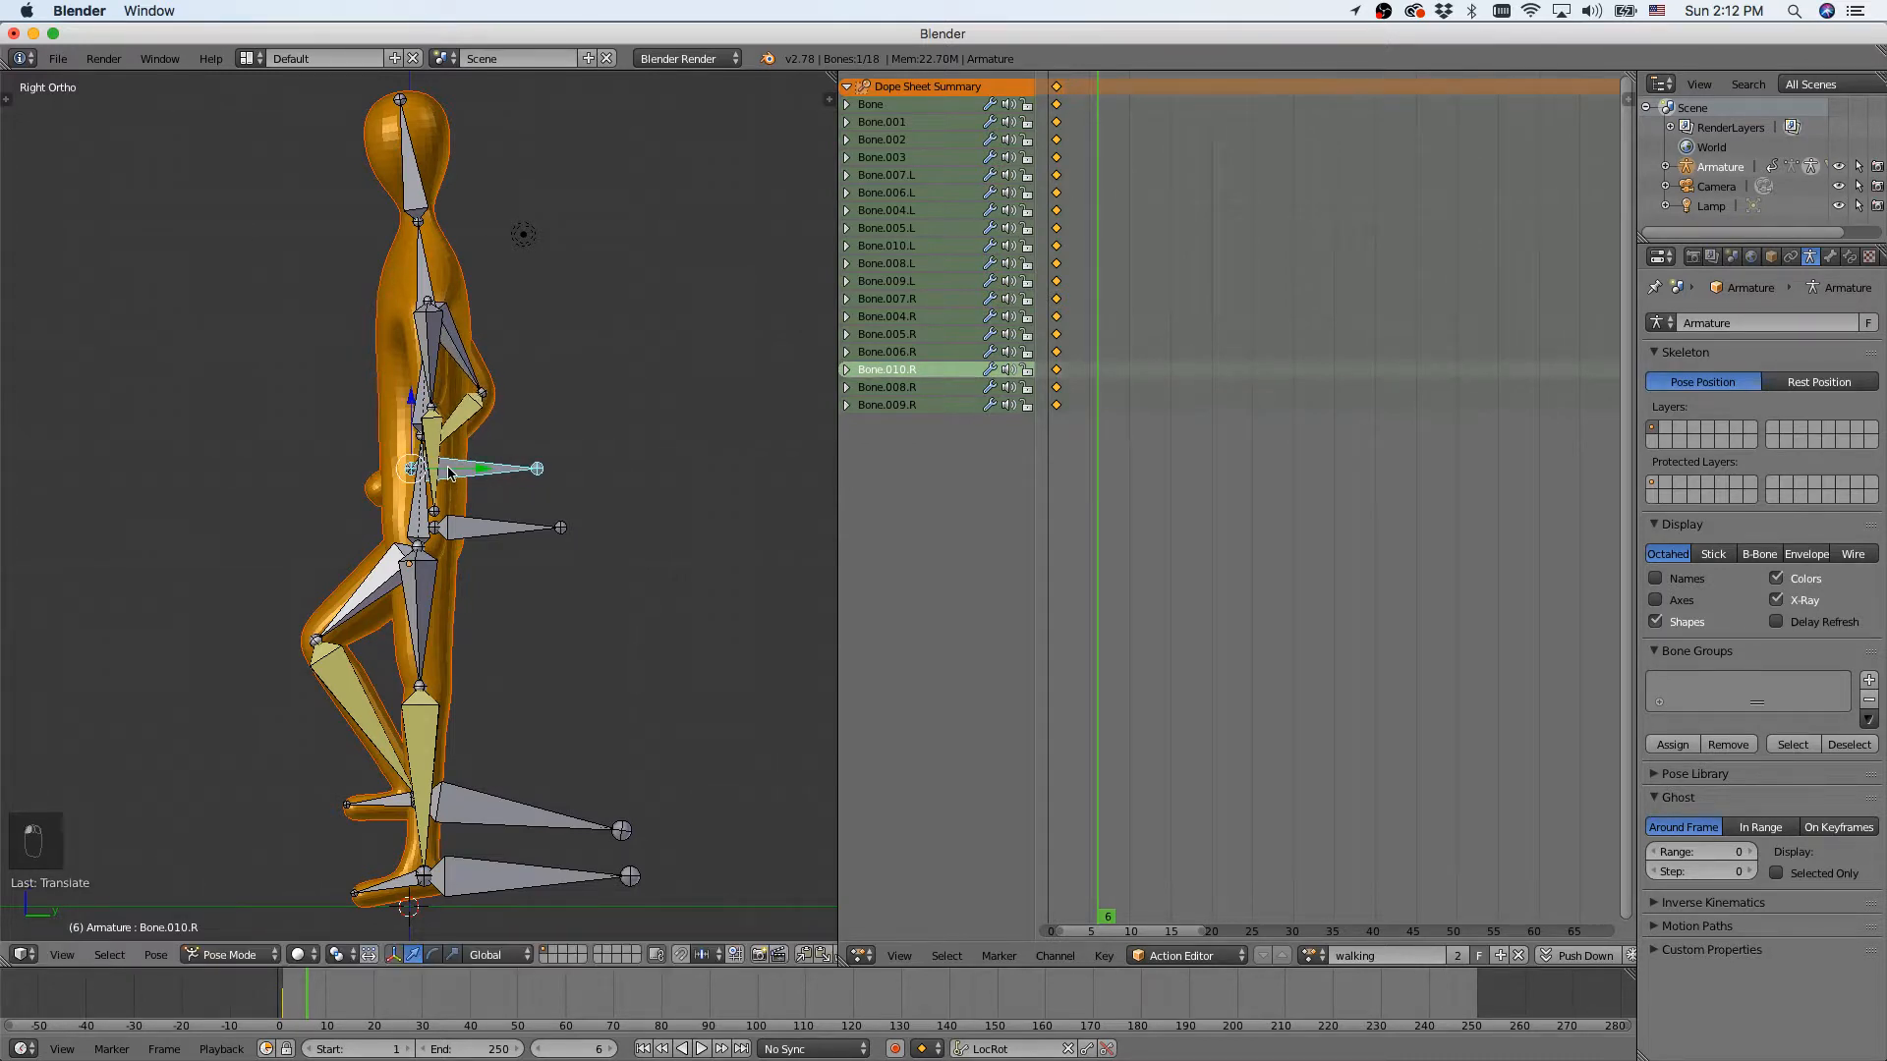
right_click(469, 531)
key(g)
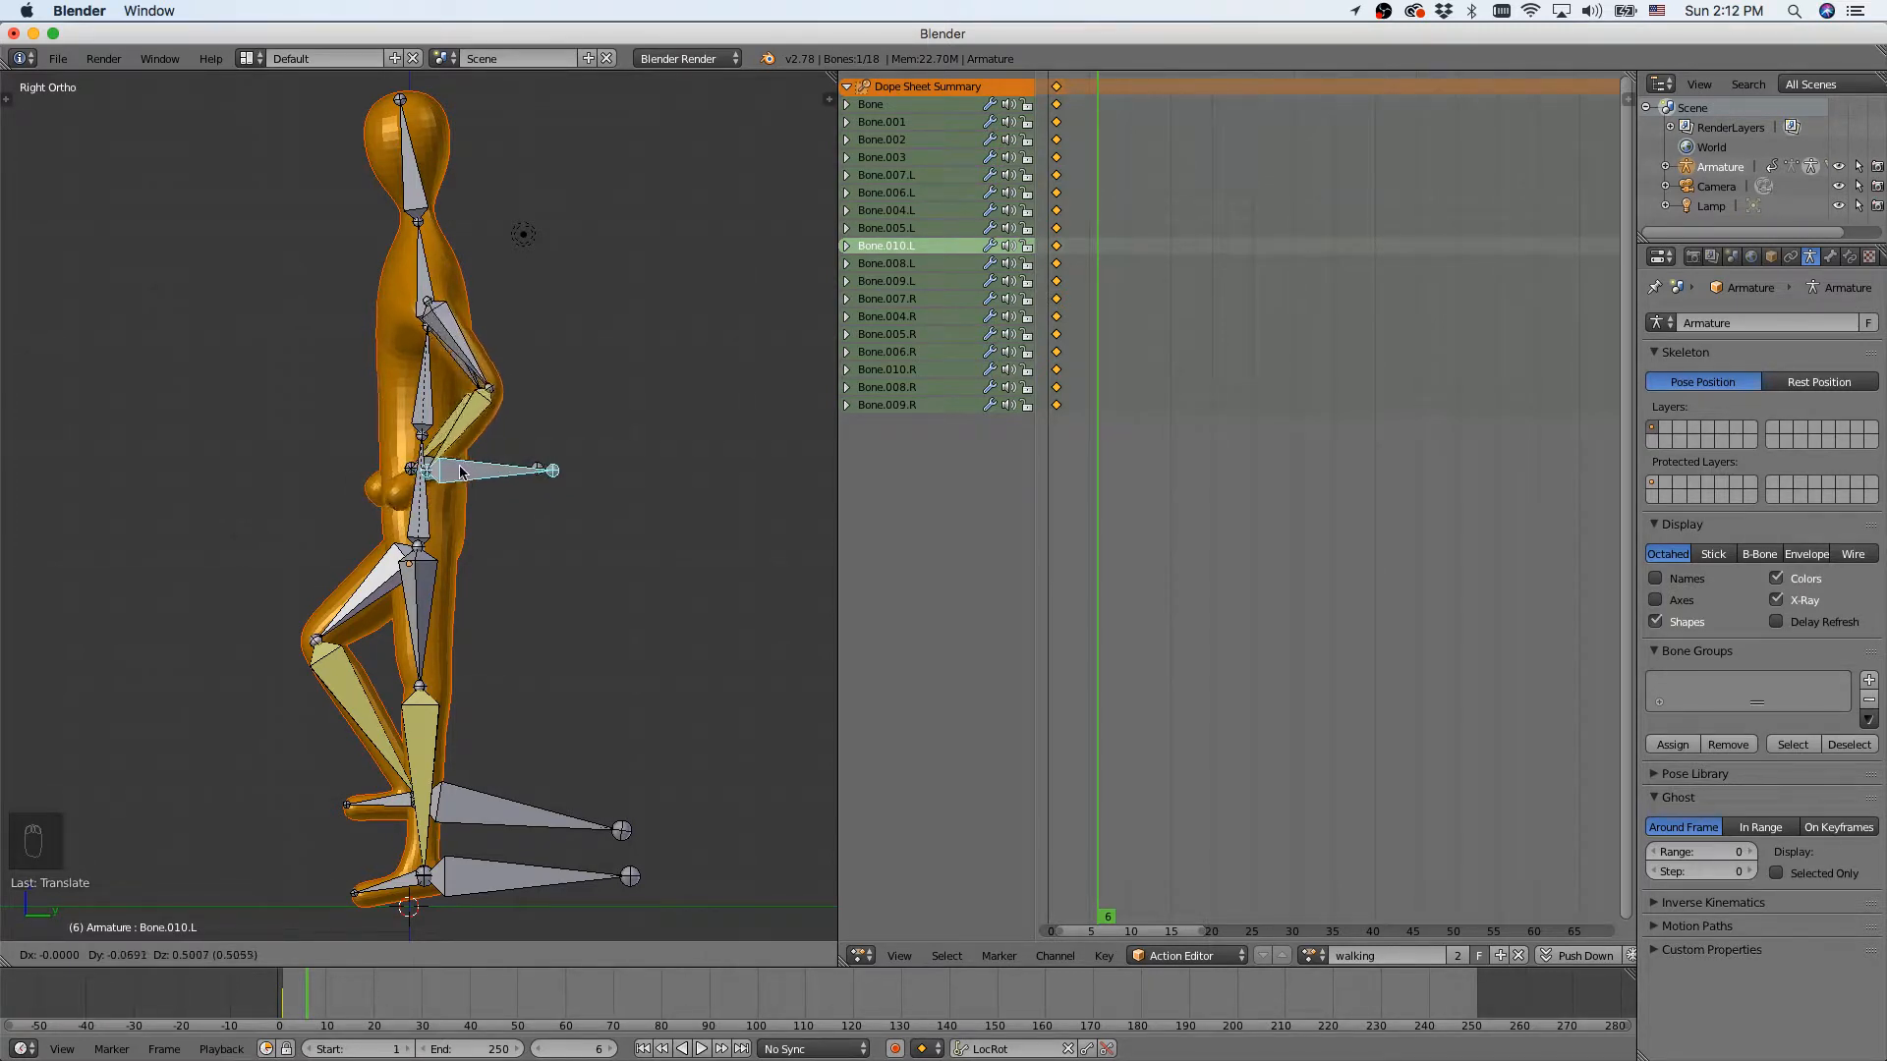
click(461, 487)
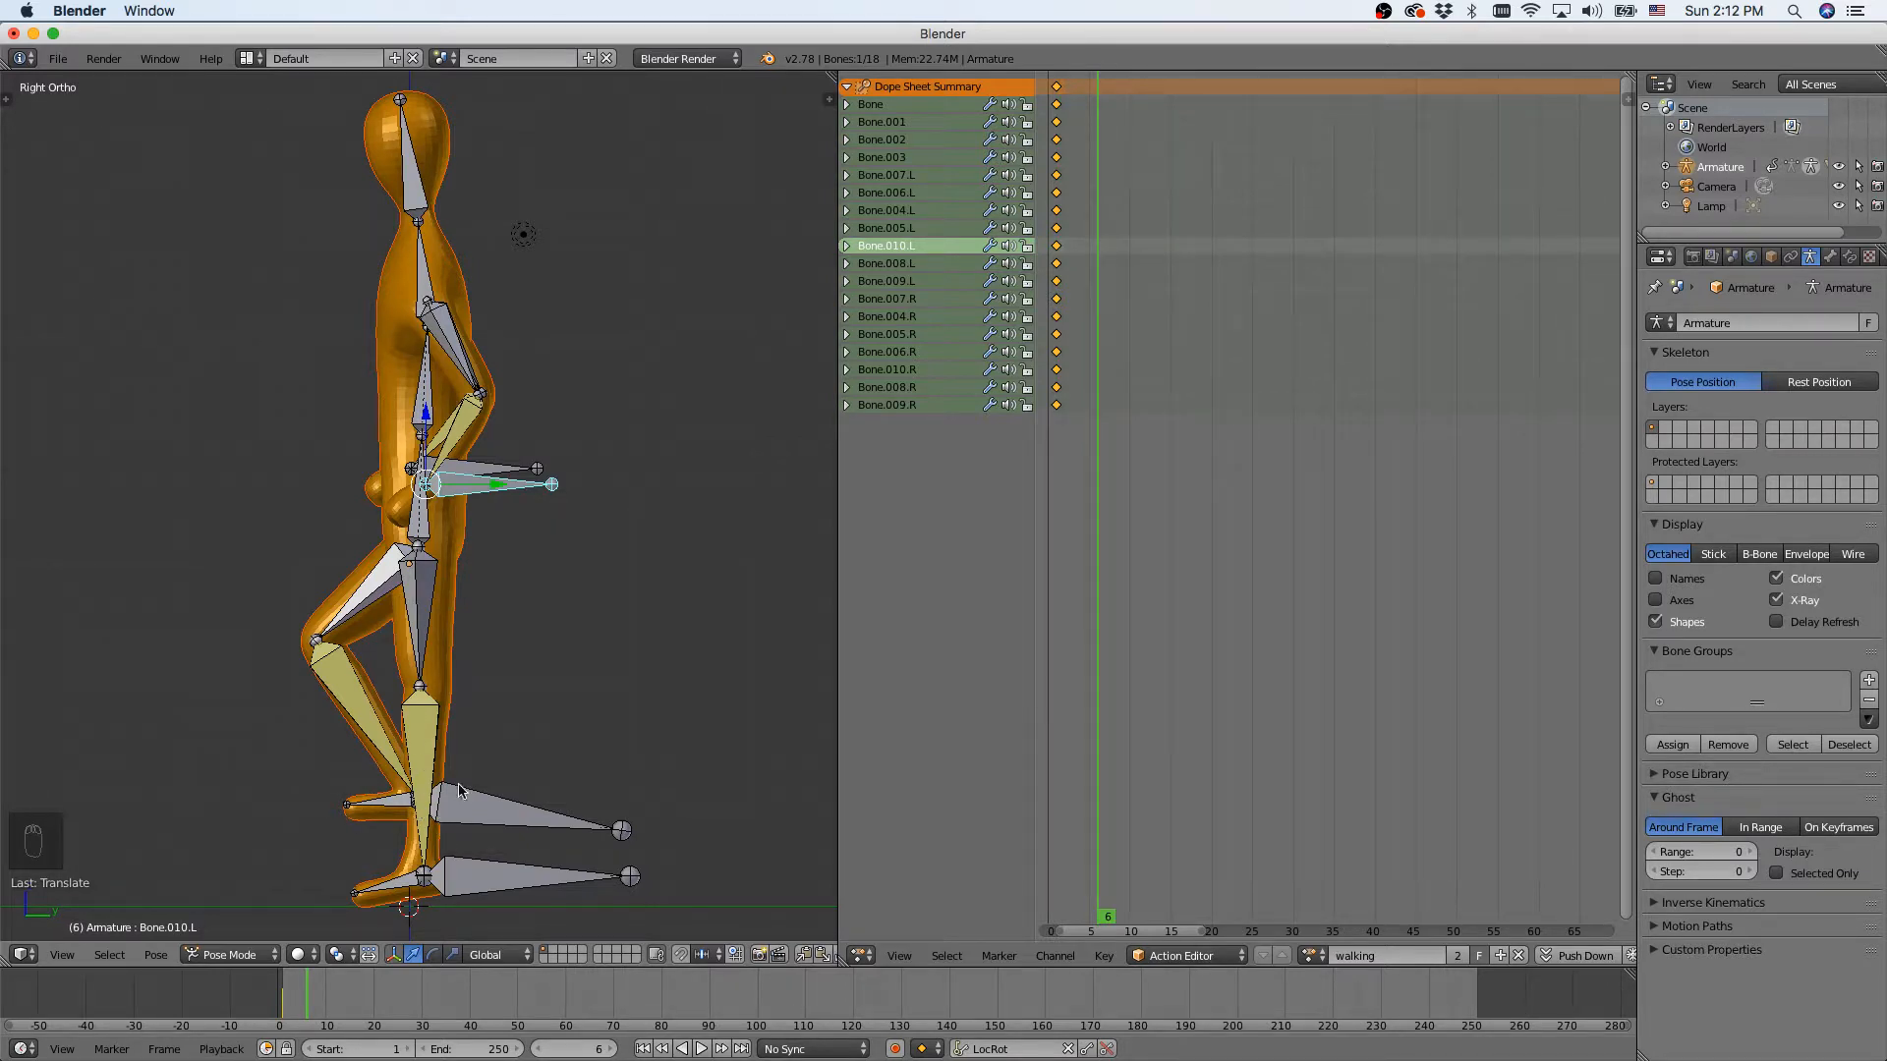
Insert a LocRot keyframe for all bones at frame 6 and scrub between frames 0 and 6 to check the movement.
key(a)
key(a)
key(a)
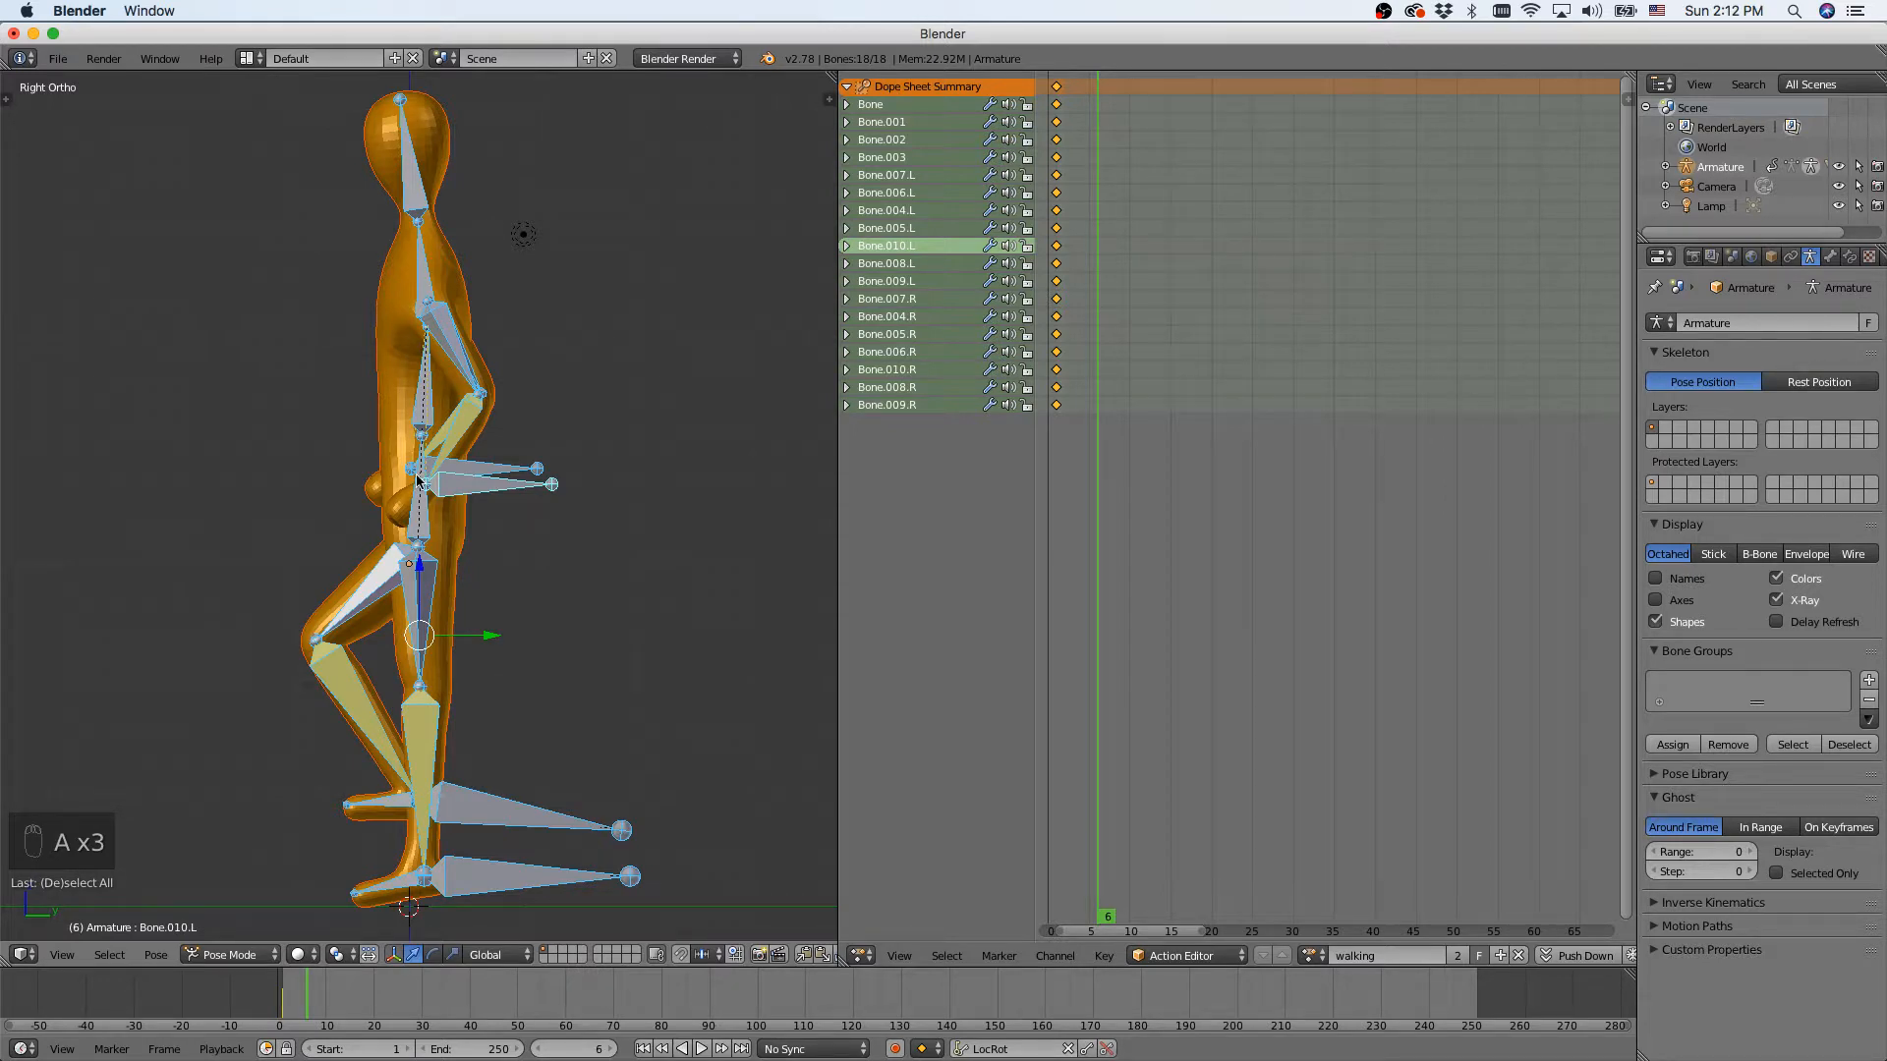
key(i)
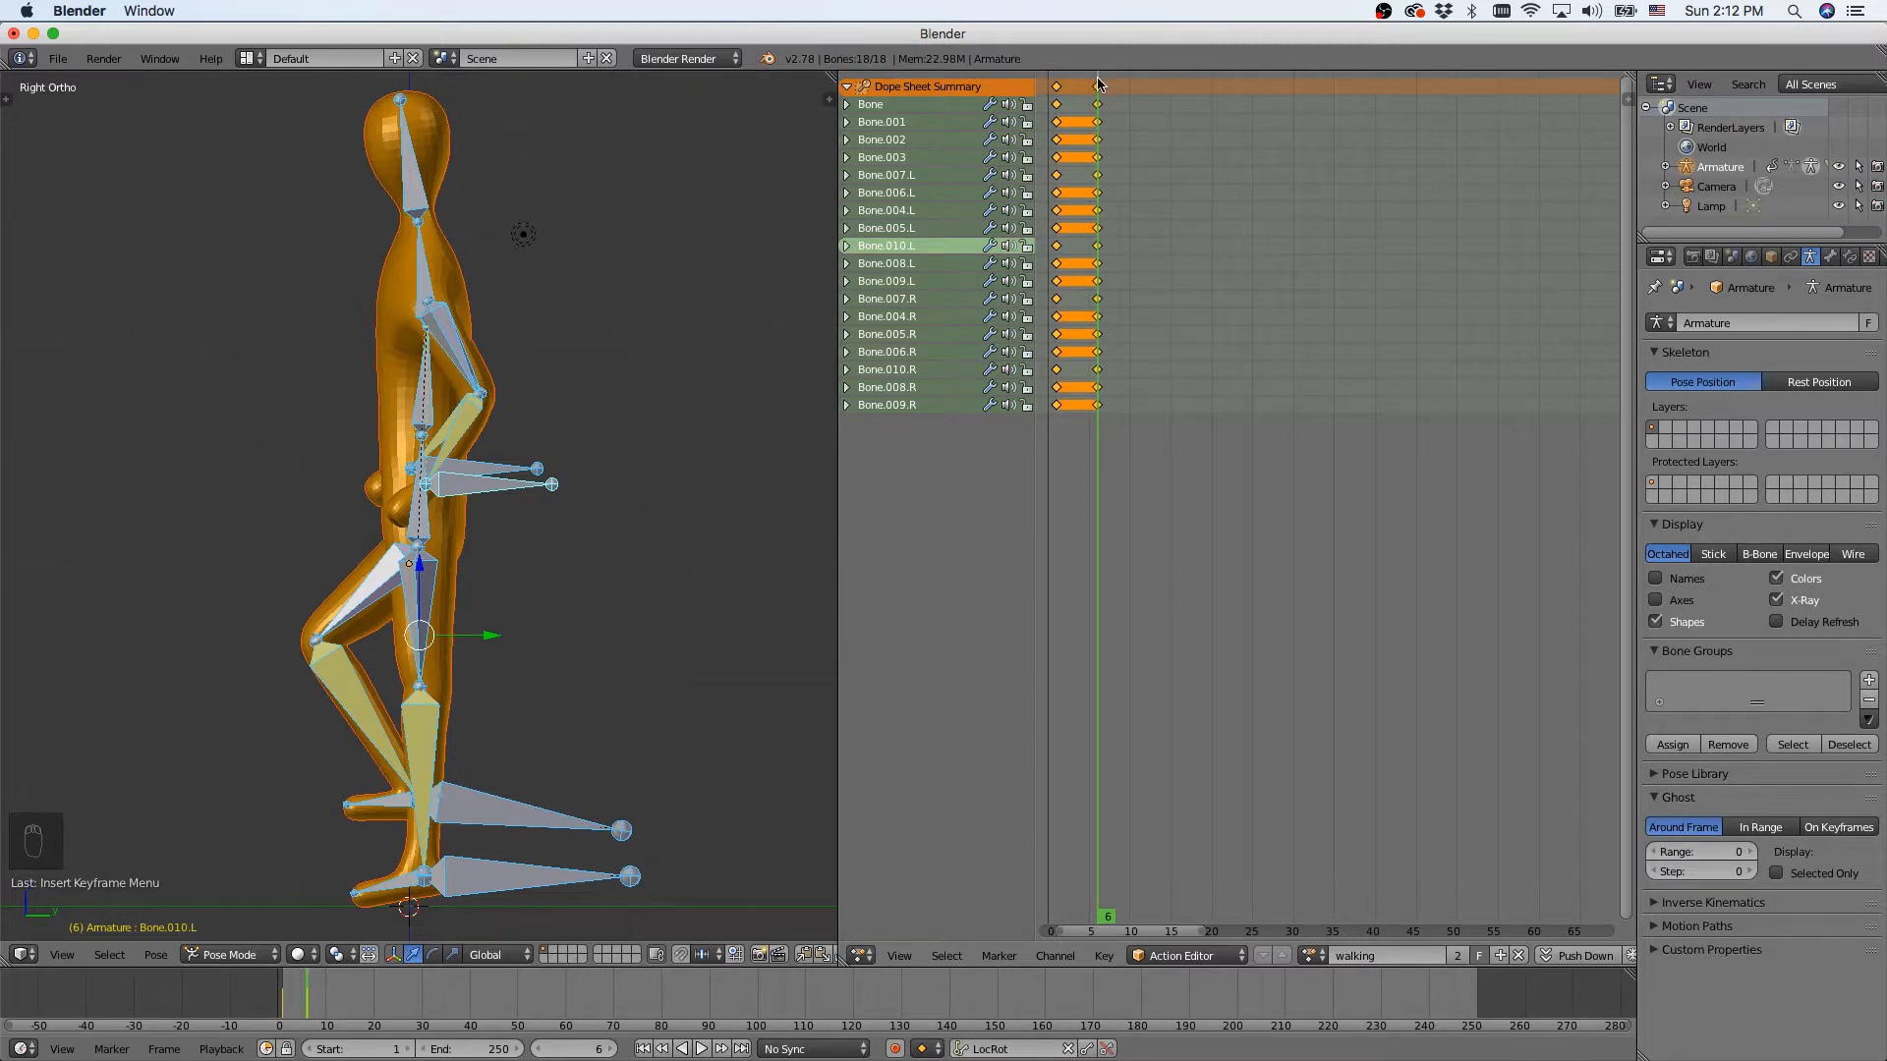
key(alt+a)
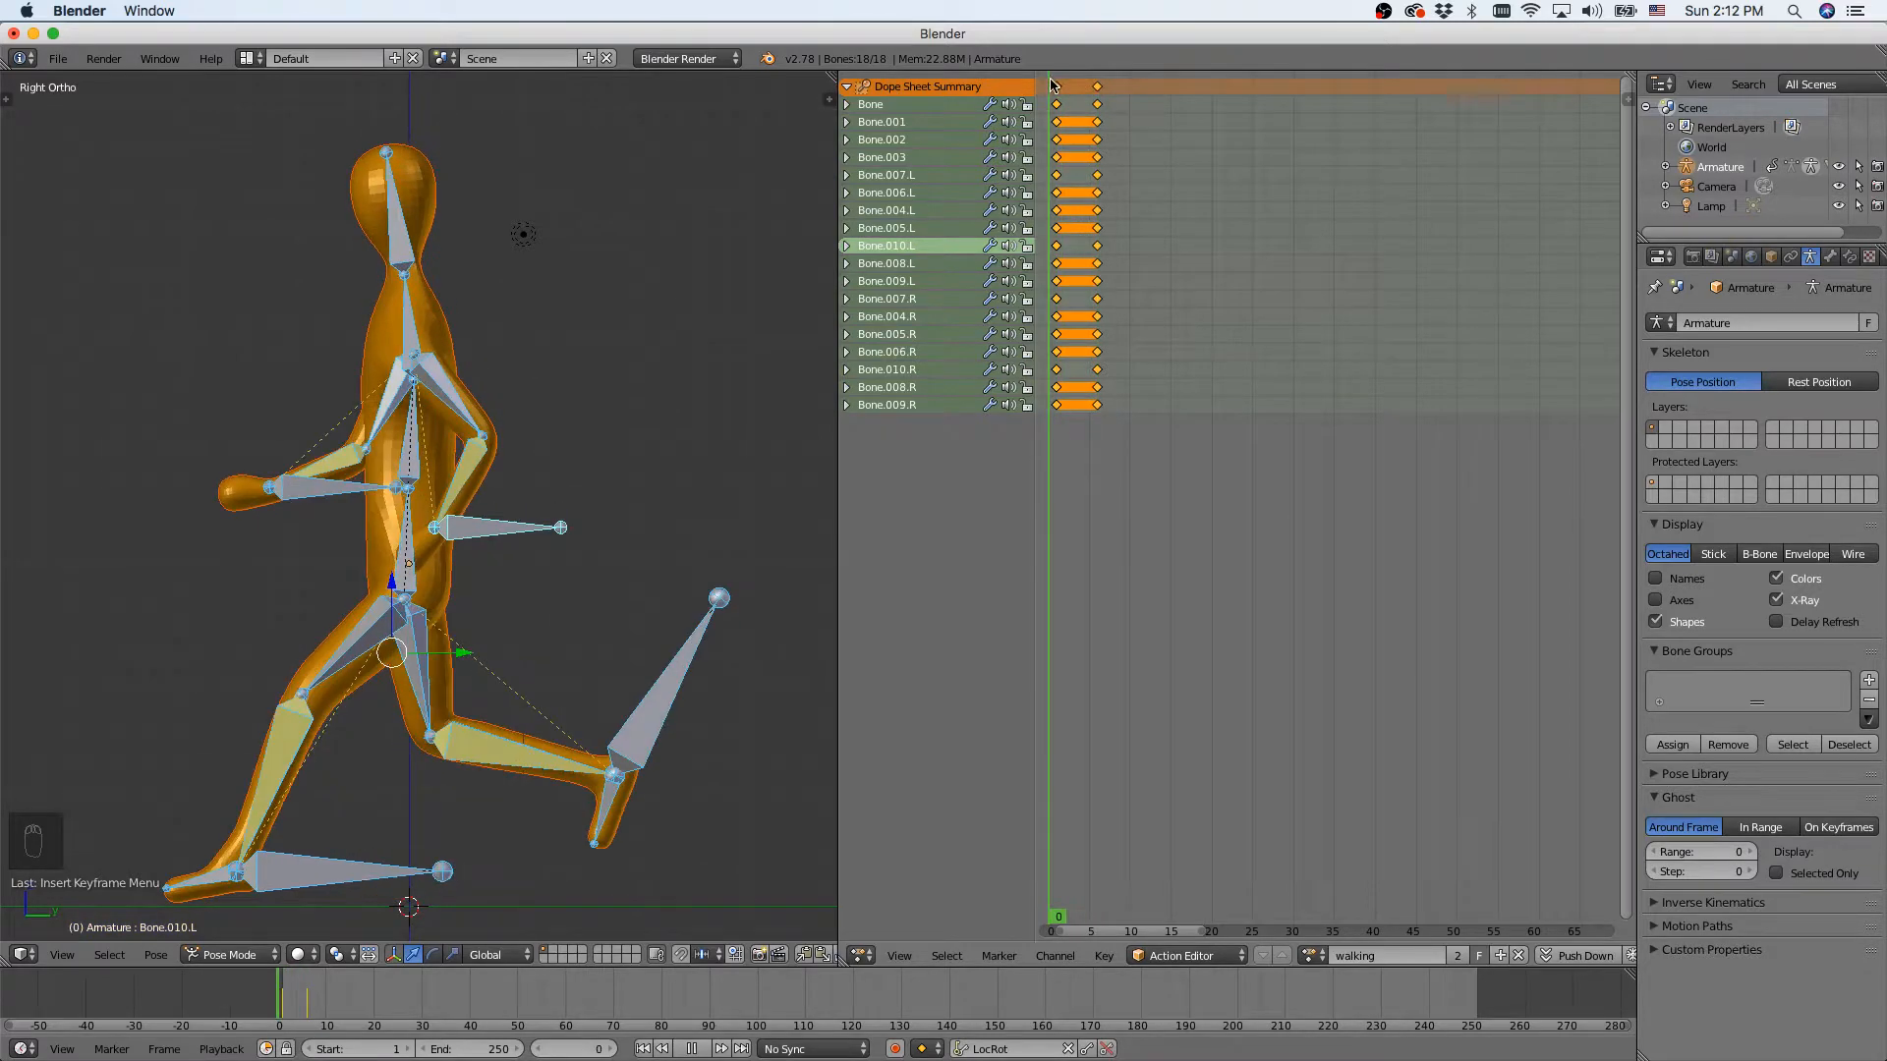
drag(1049, 86, 1099, 82)
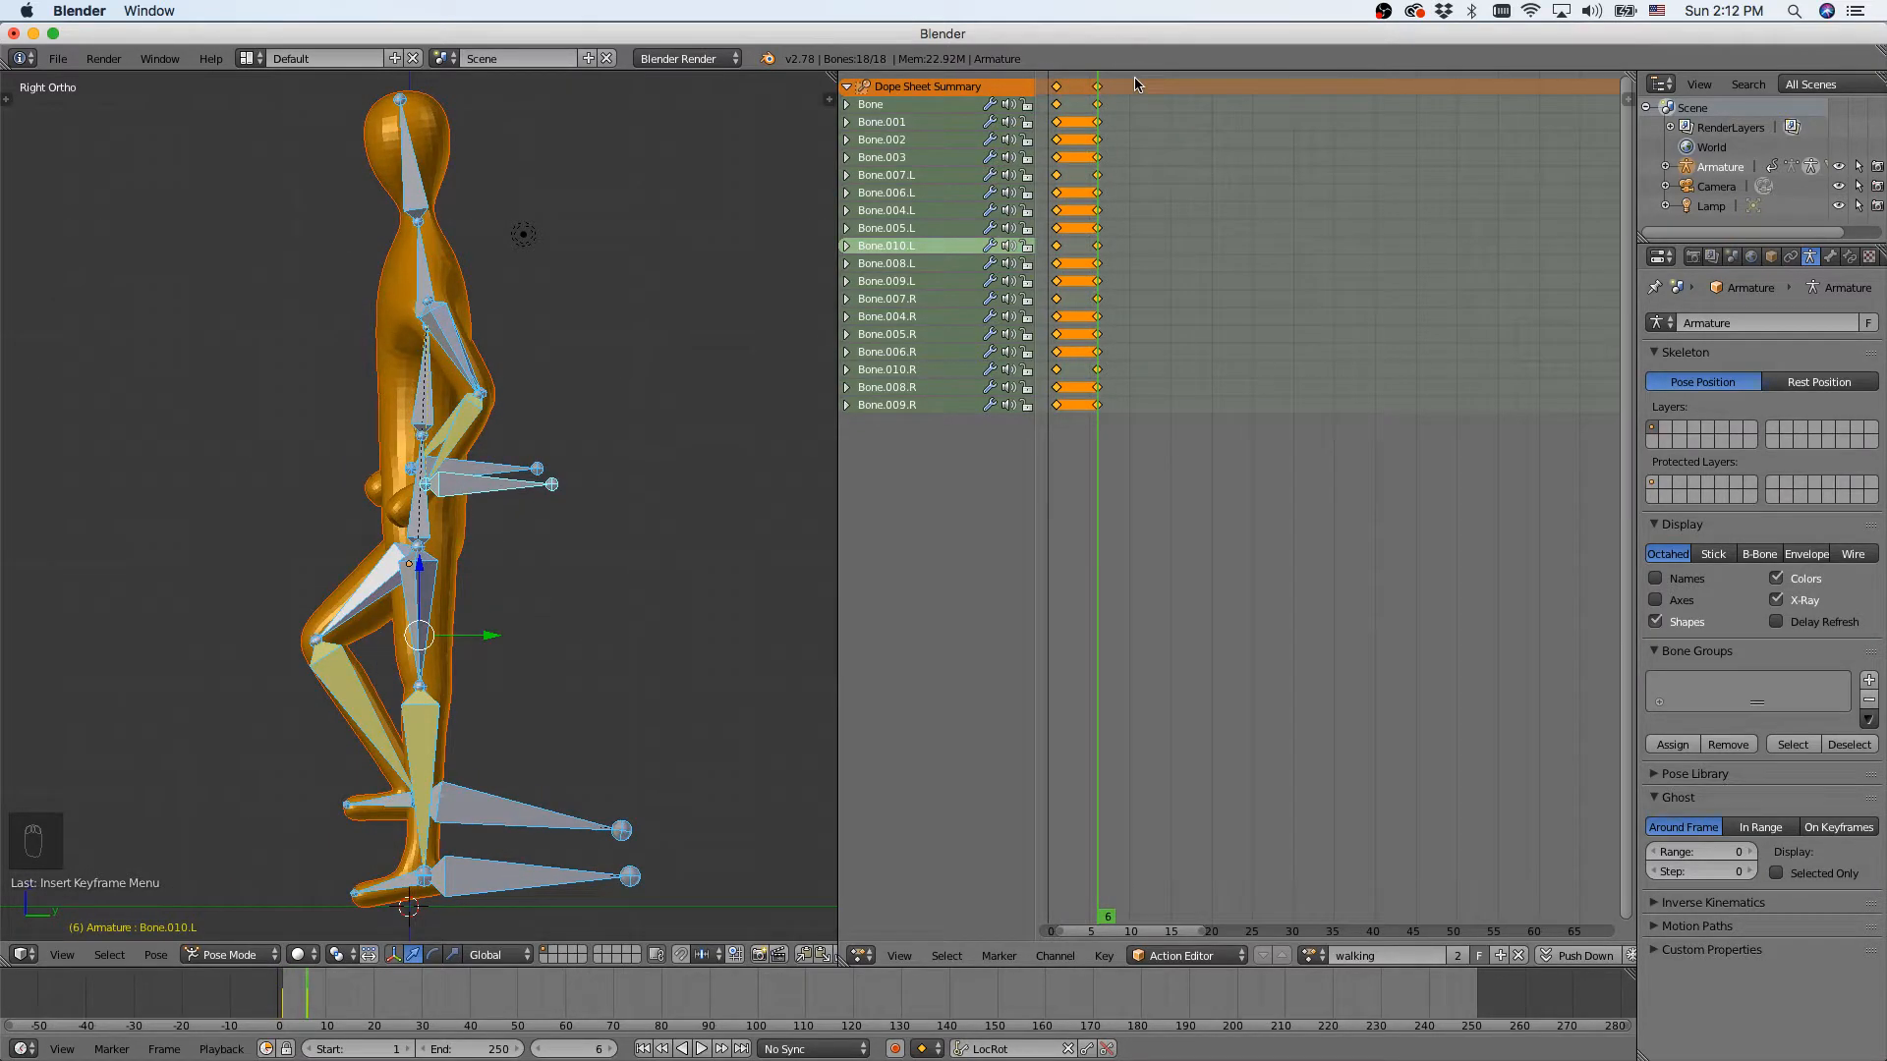
Return to frame 1 and copy the stride pose with all bones selected.
click(1136, 84)
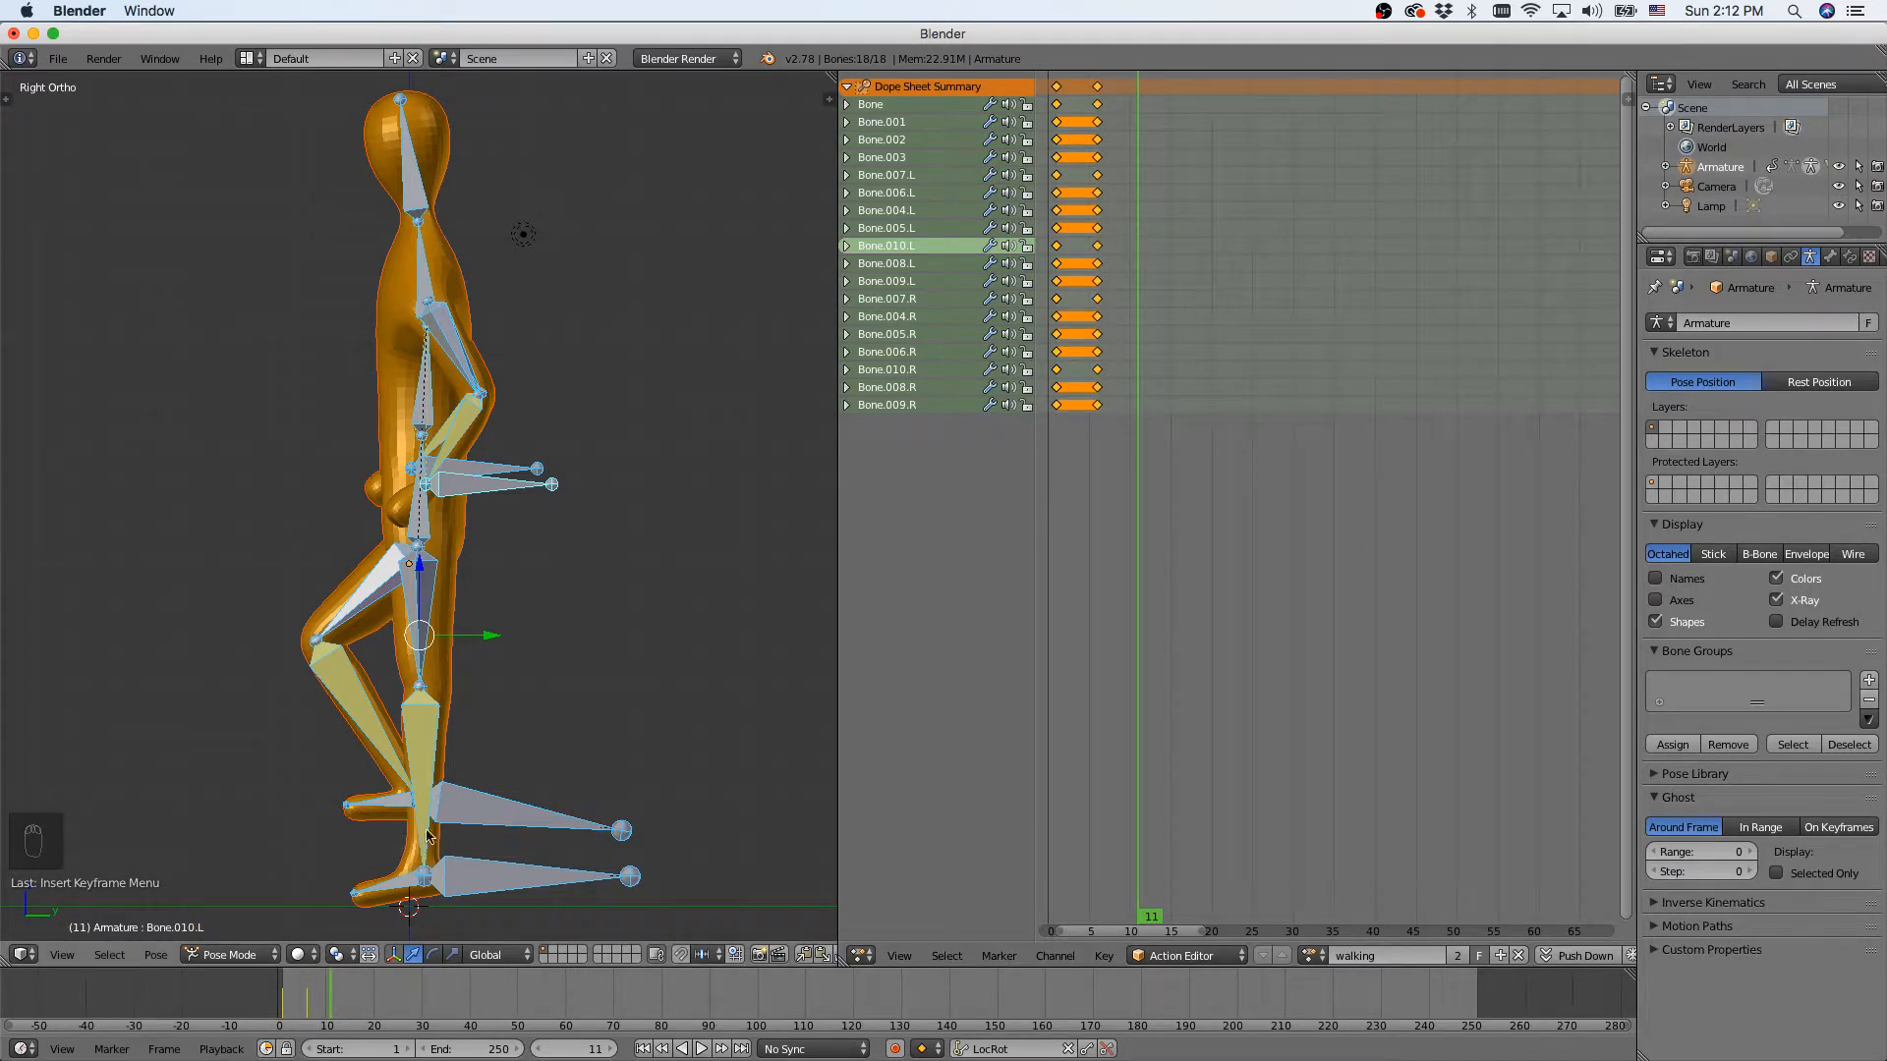
click(1058, 84)
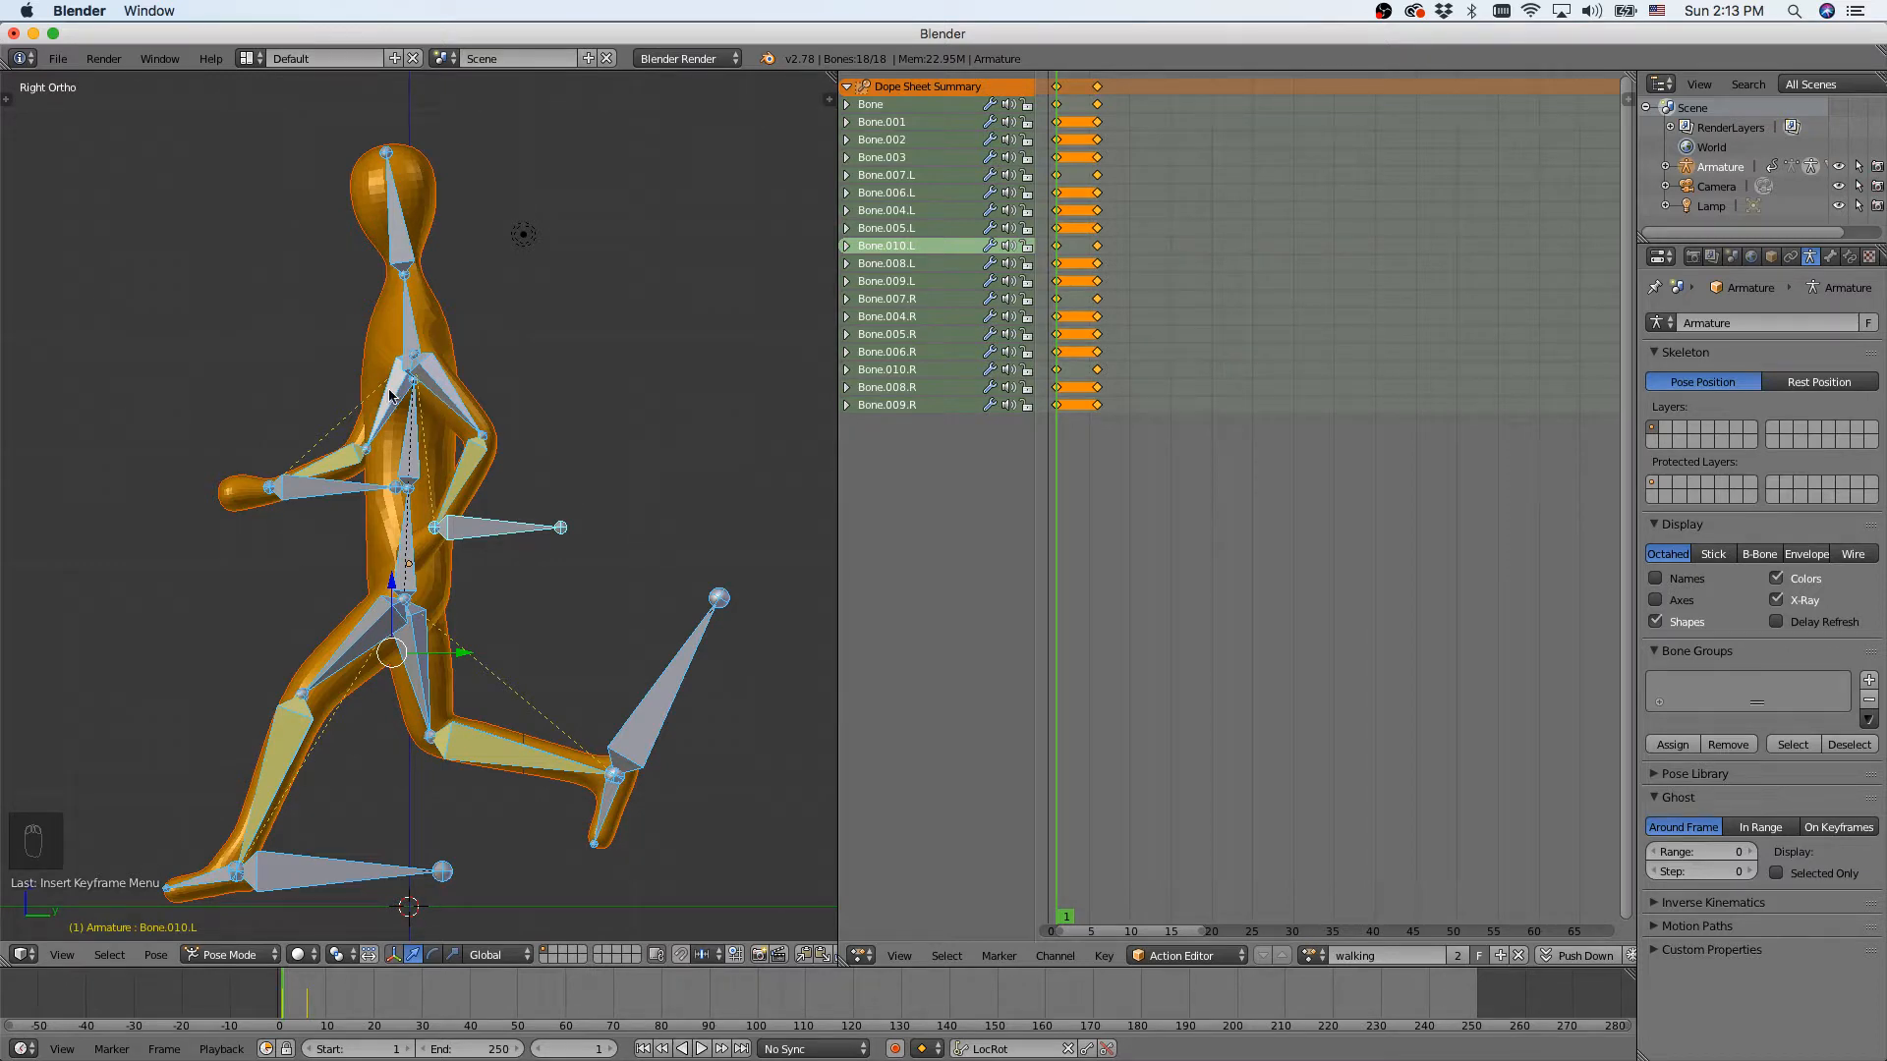
key(a)
key(a)
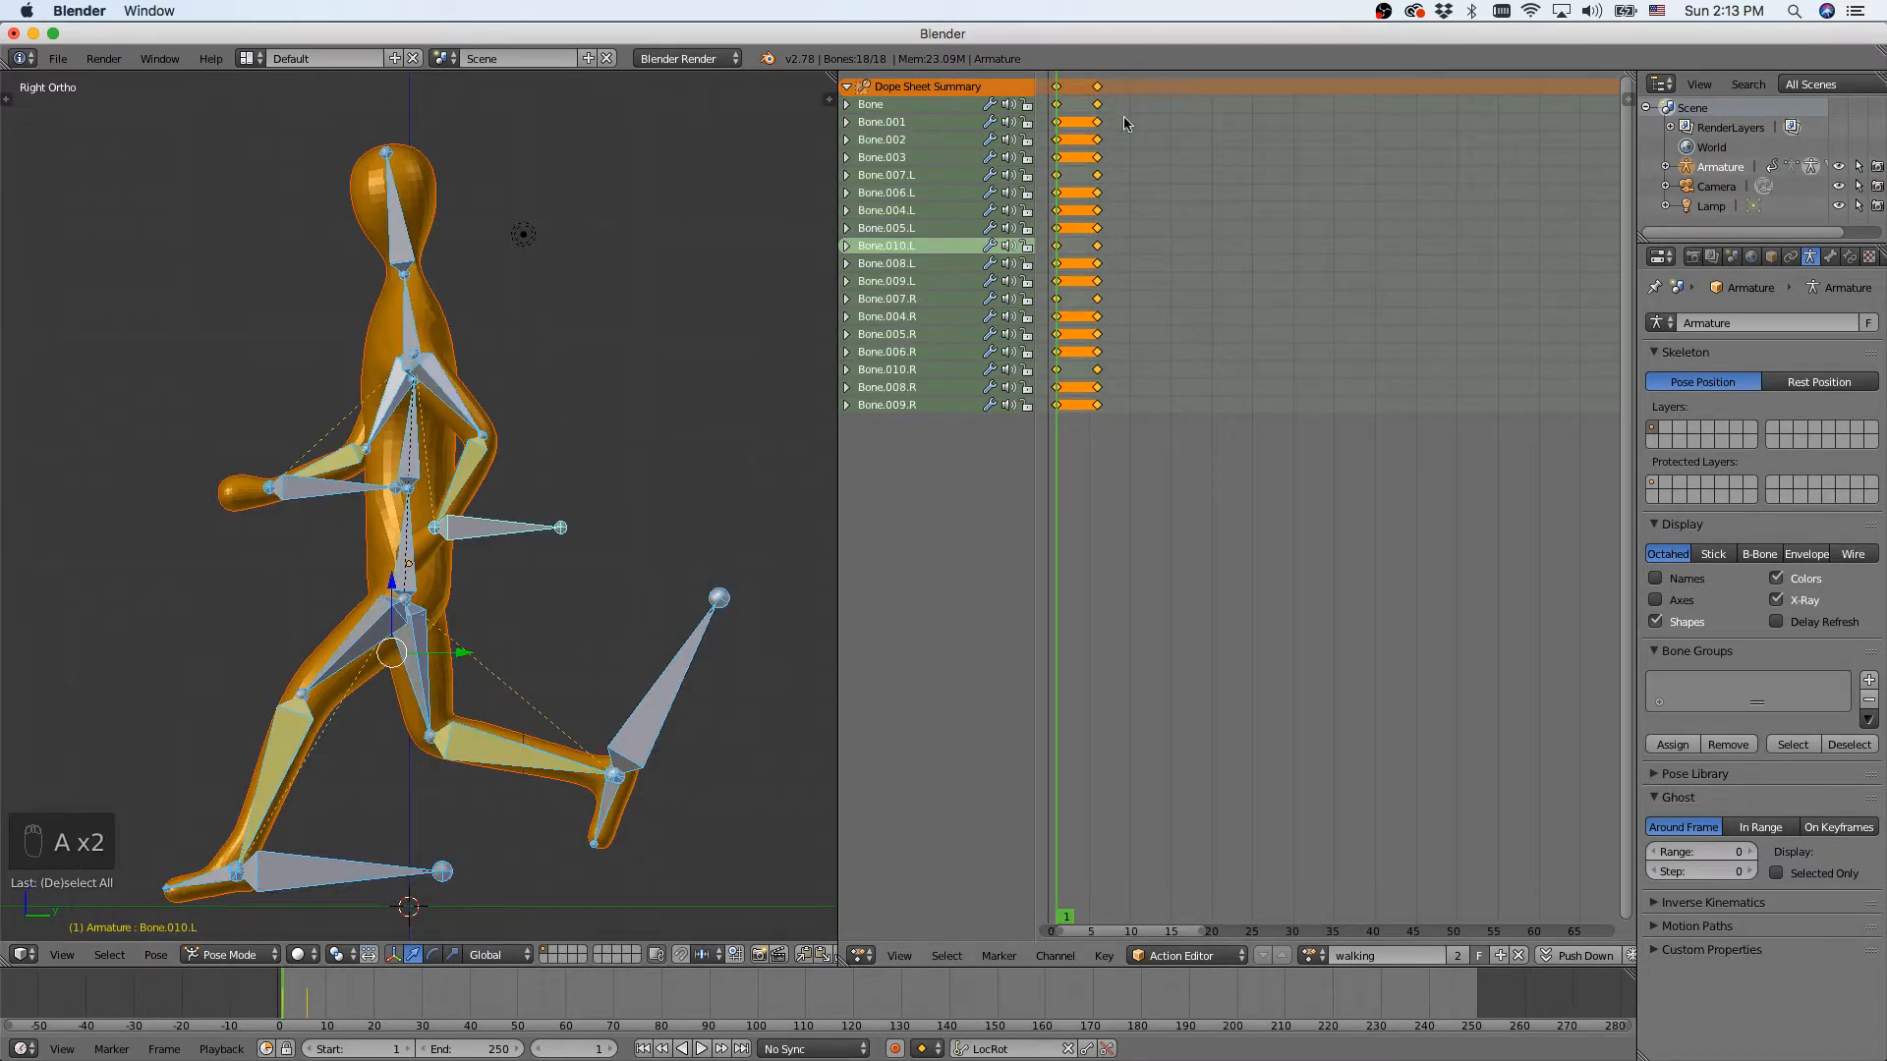
key(alt+a)
key(alt+a)
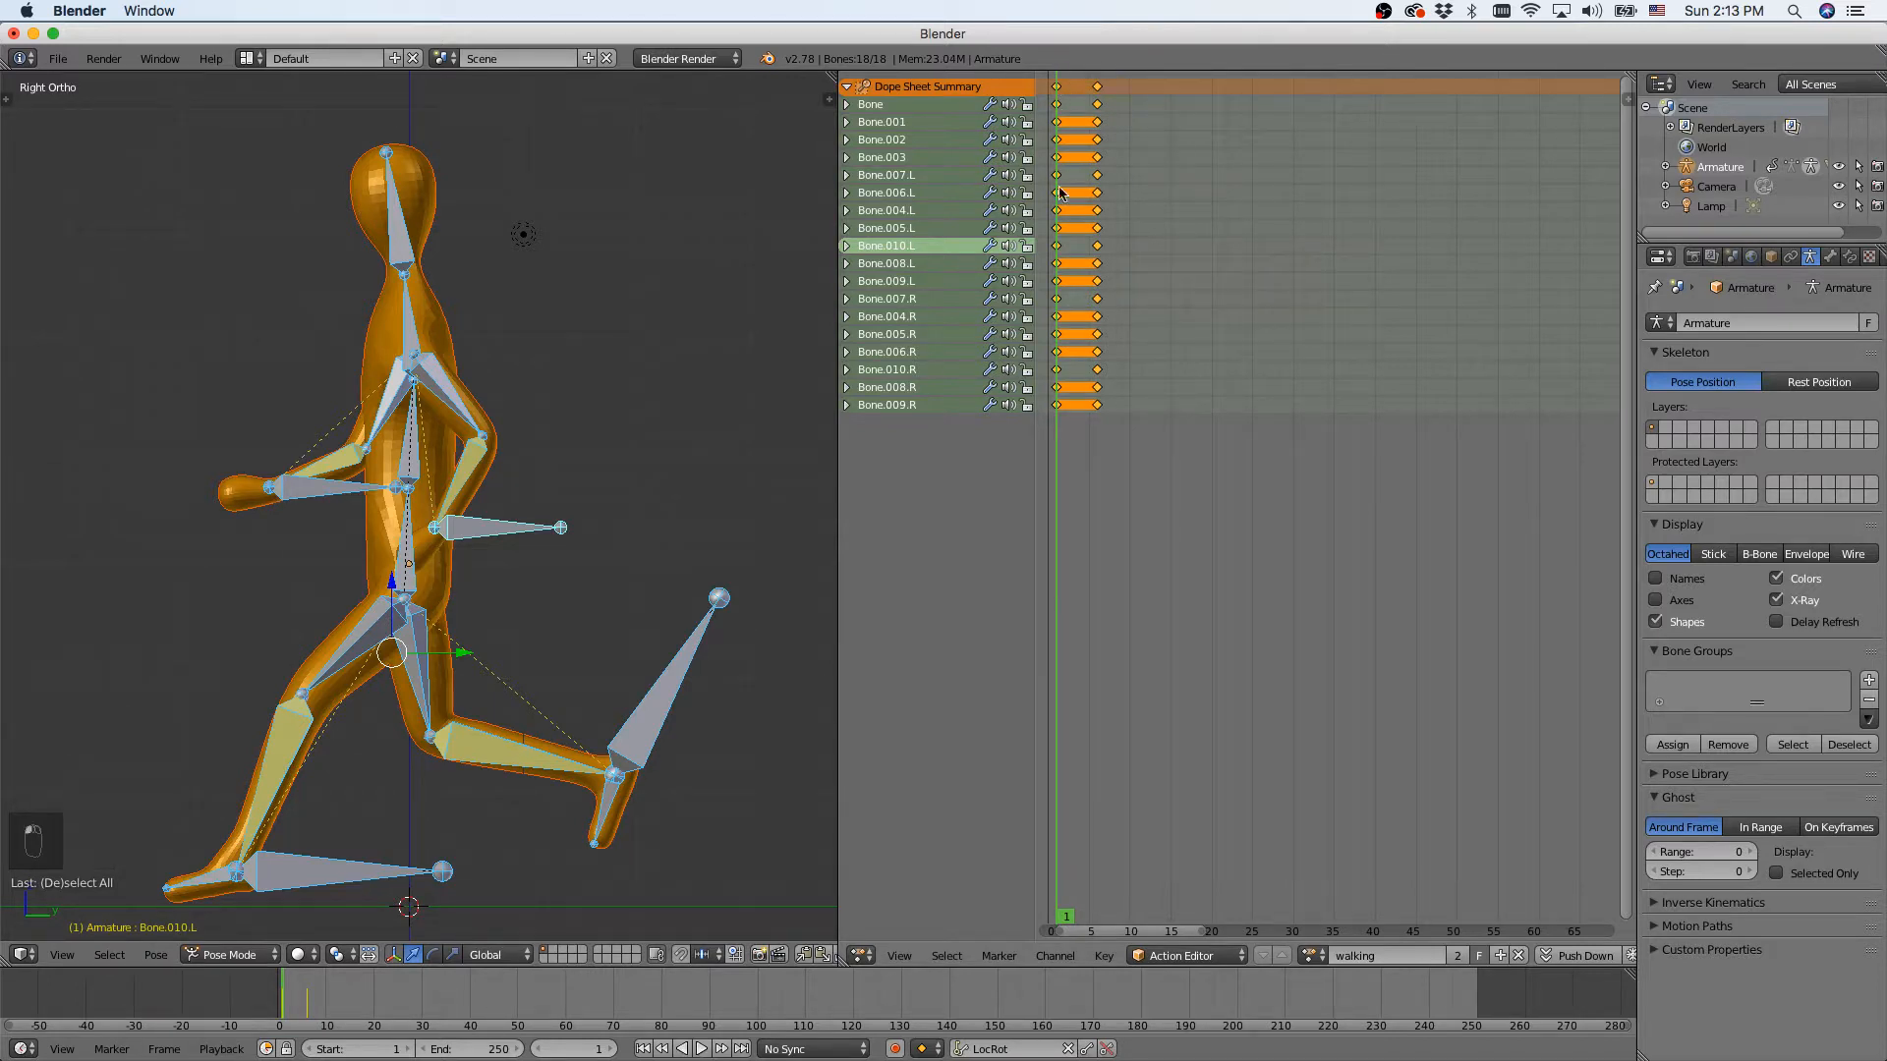
key(a)
key(a)
key(a)
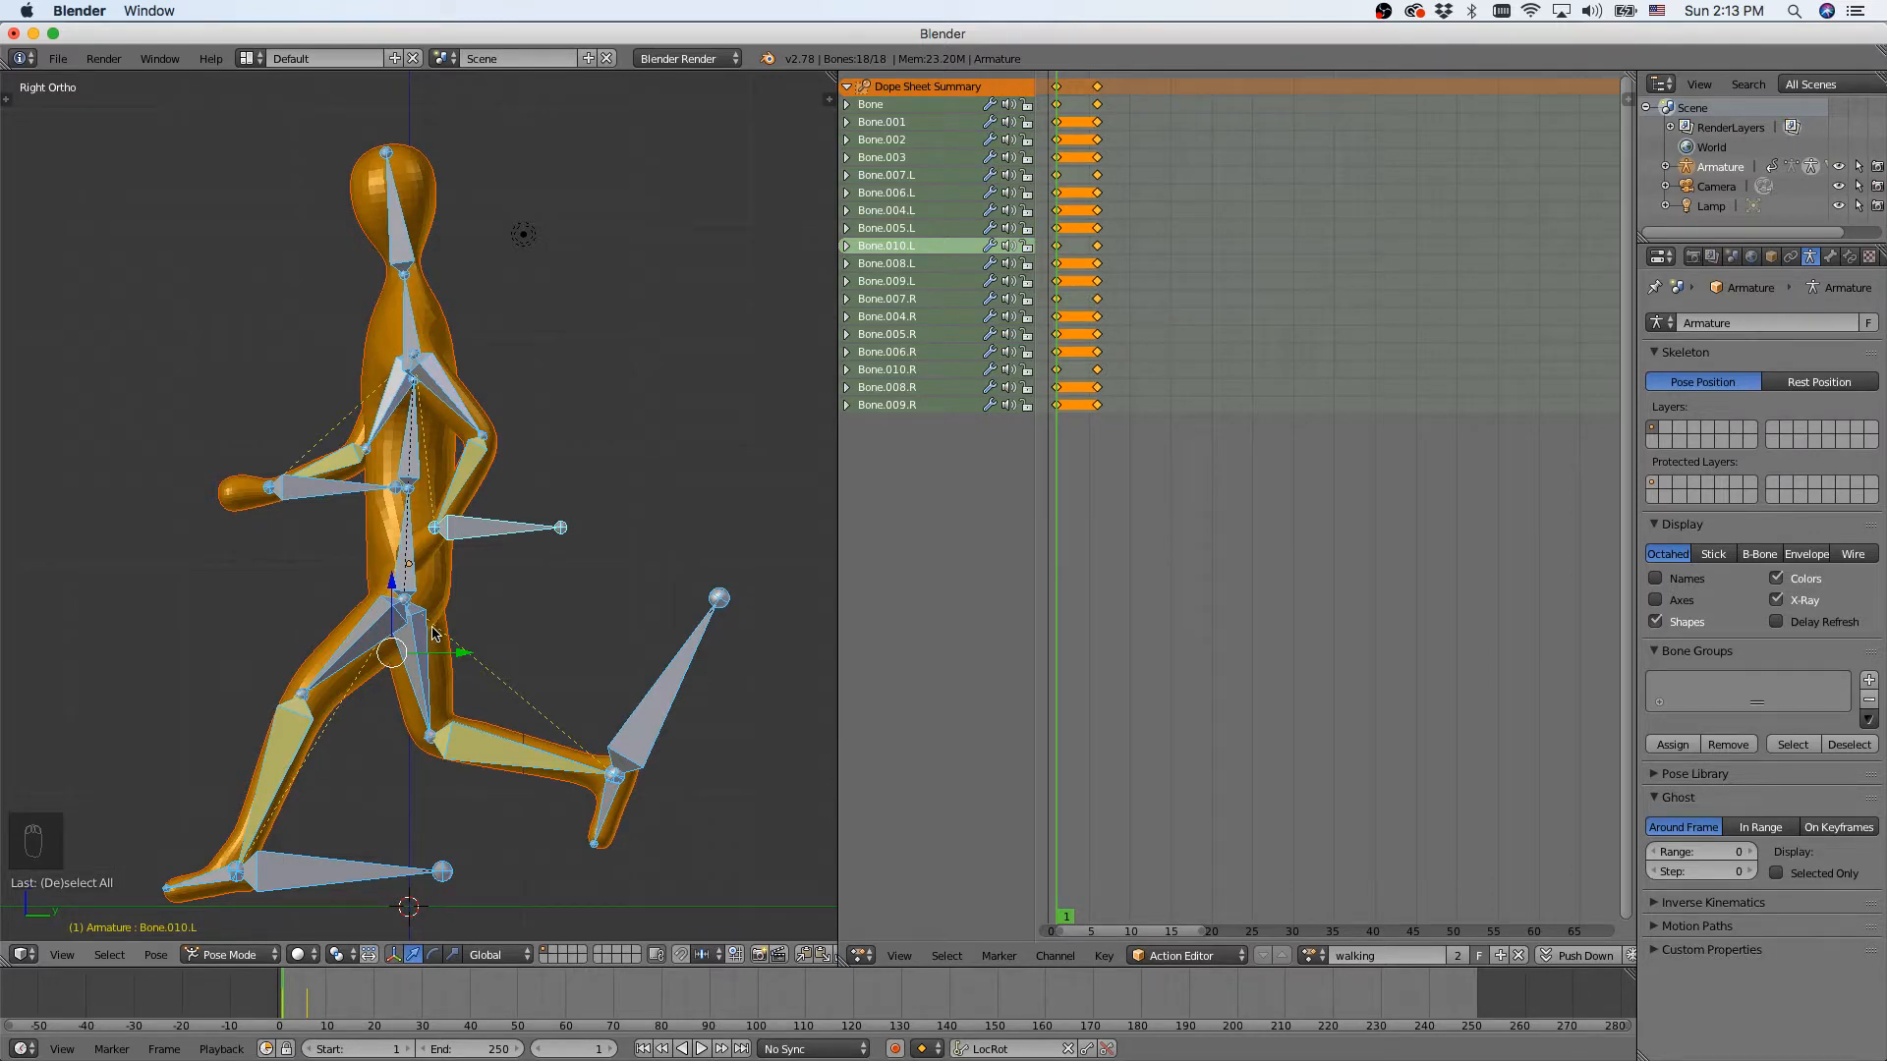
key(ctrl+c)
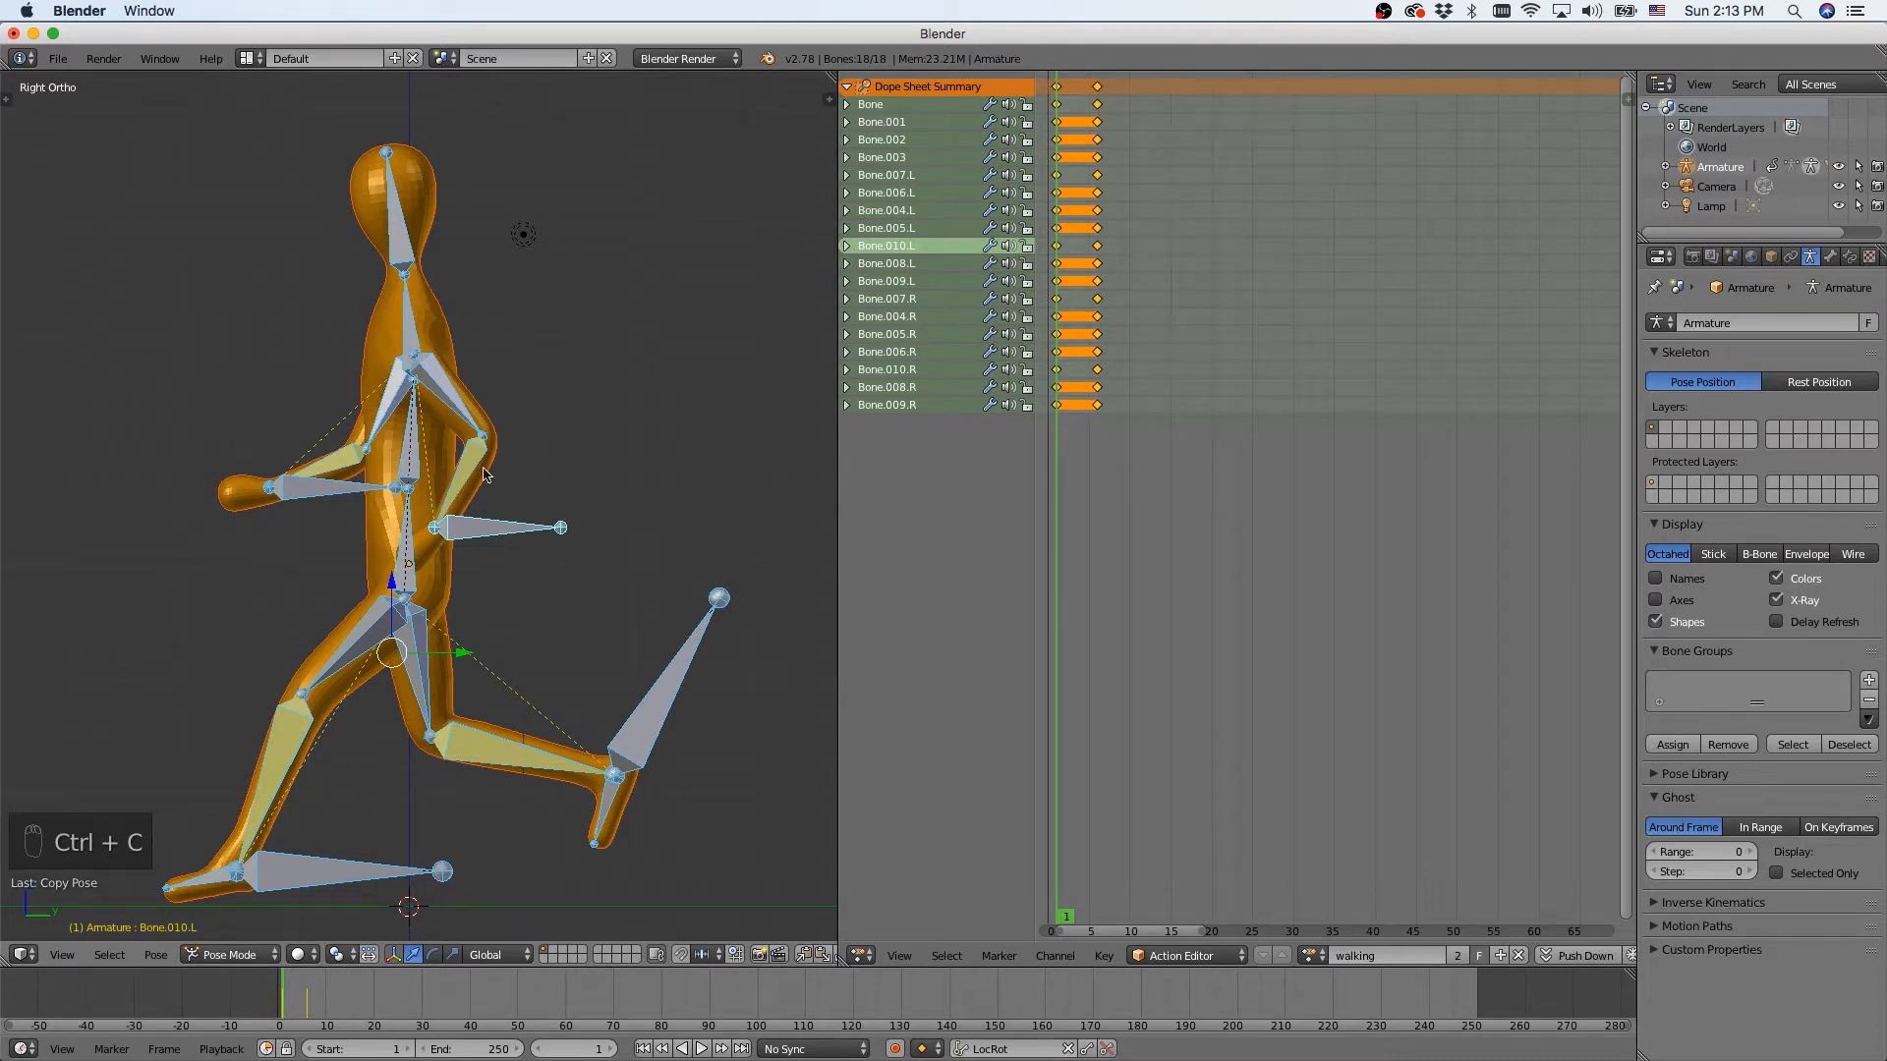
Paste the copied stride pose mirrored at frame 11 and insert a keyframe for all bones.
click(1135, 83)
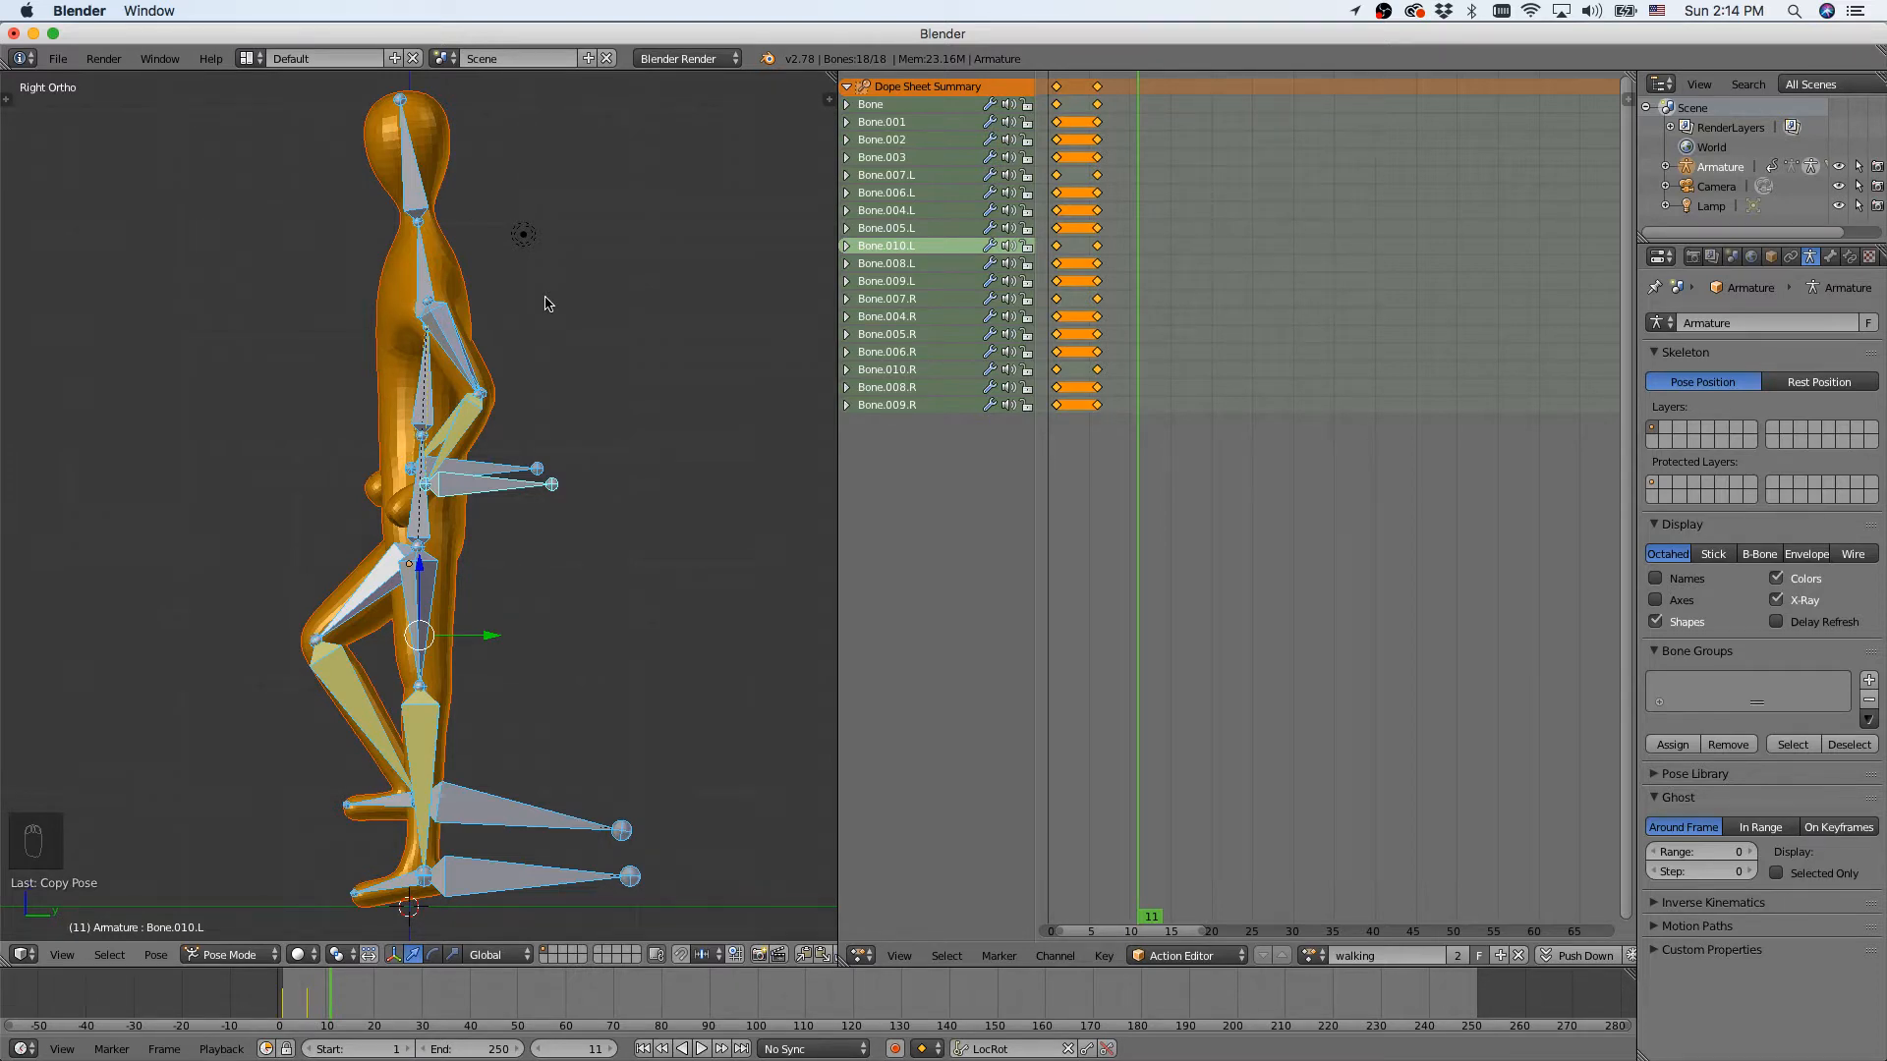
key(ctrl+shift+v)
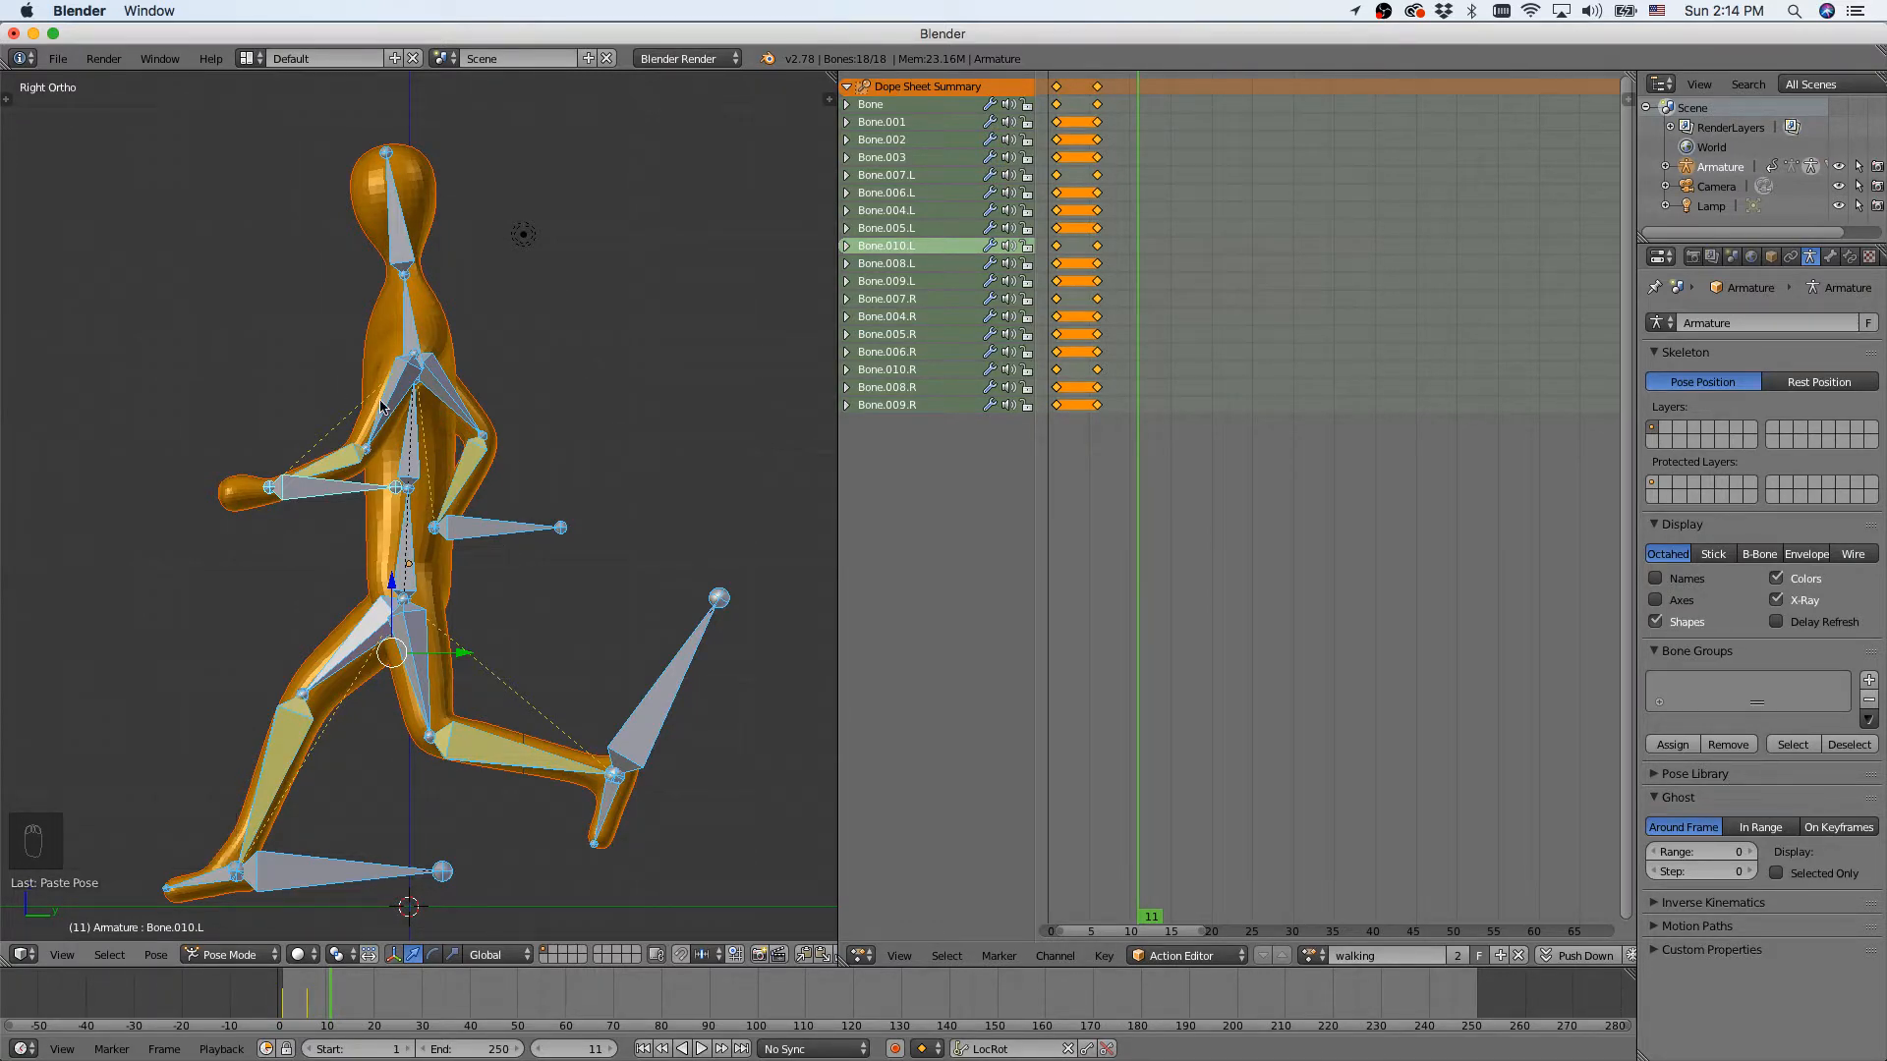
key(i)
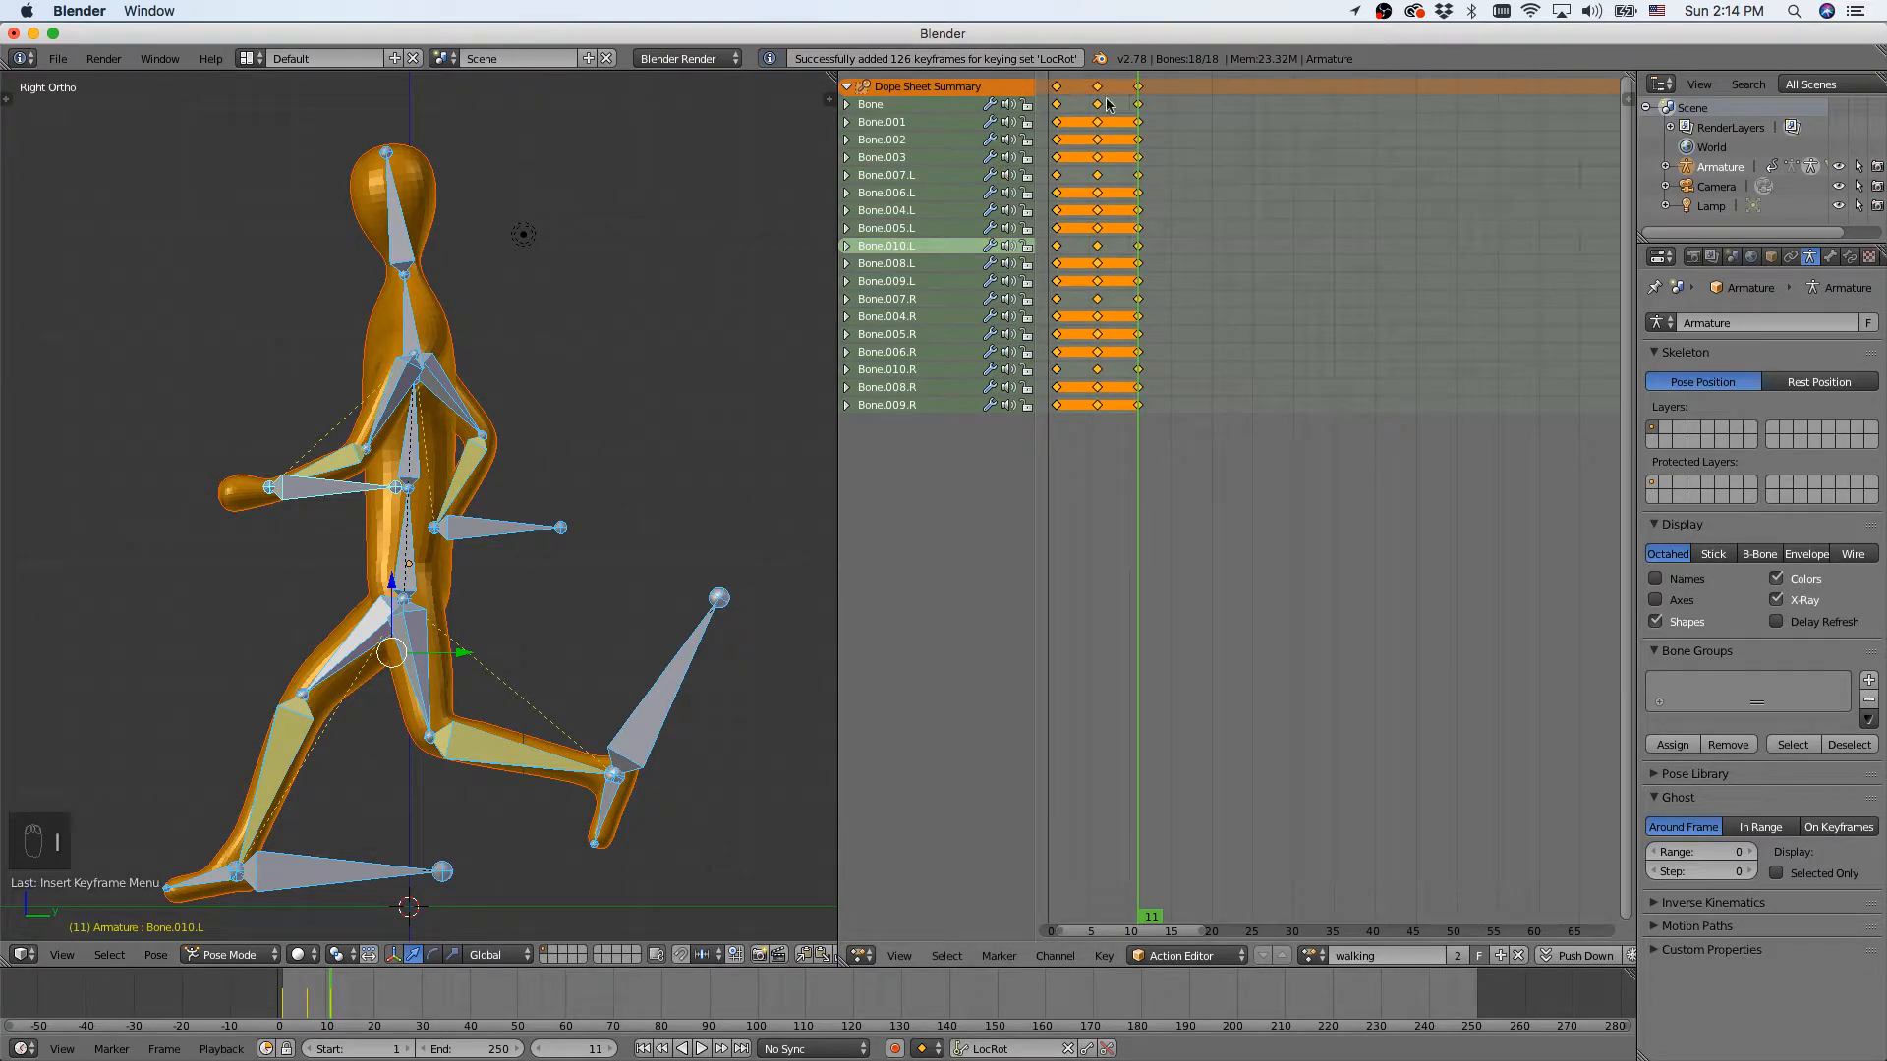
key(alt+a)
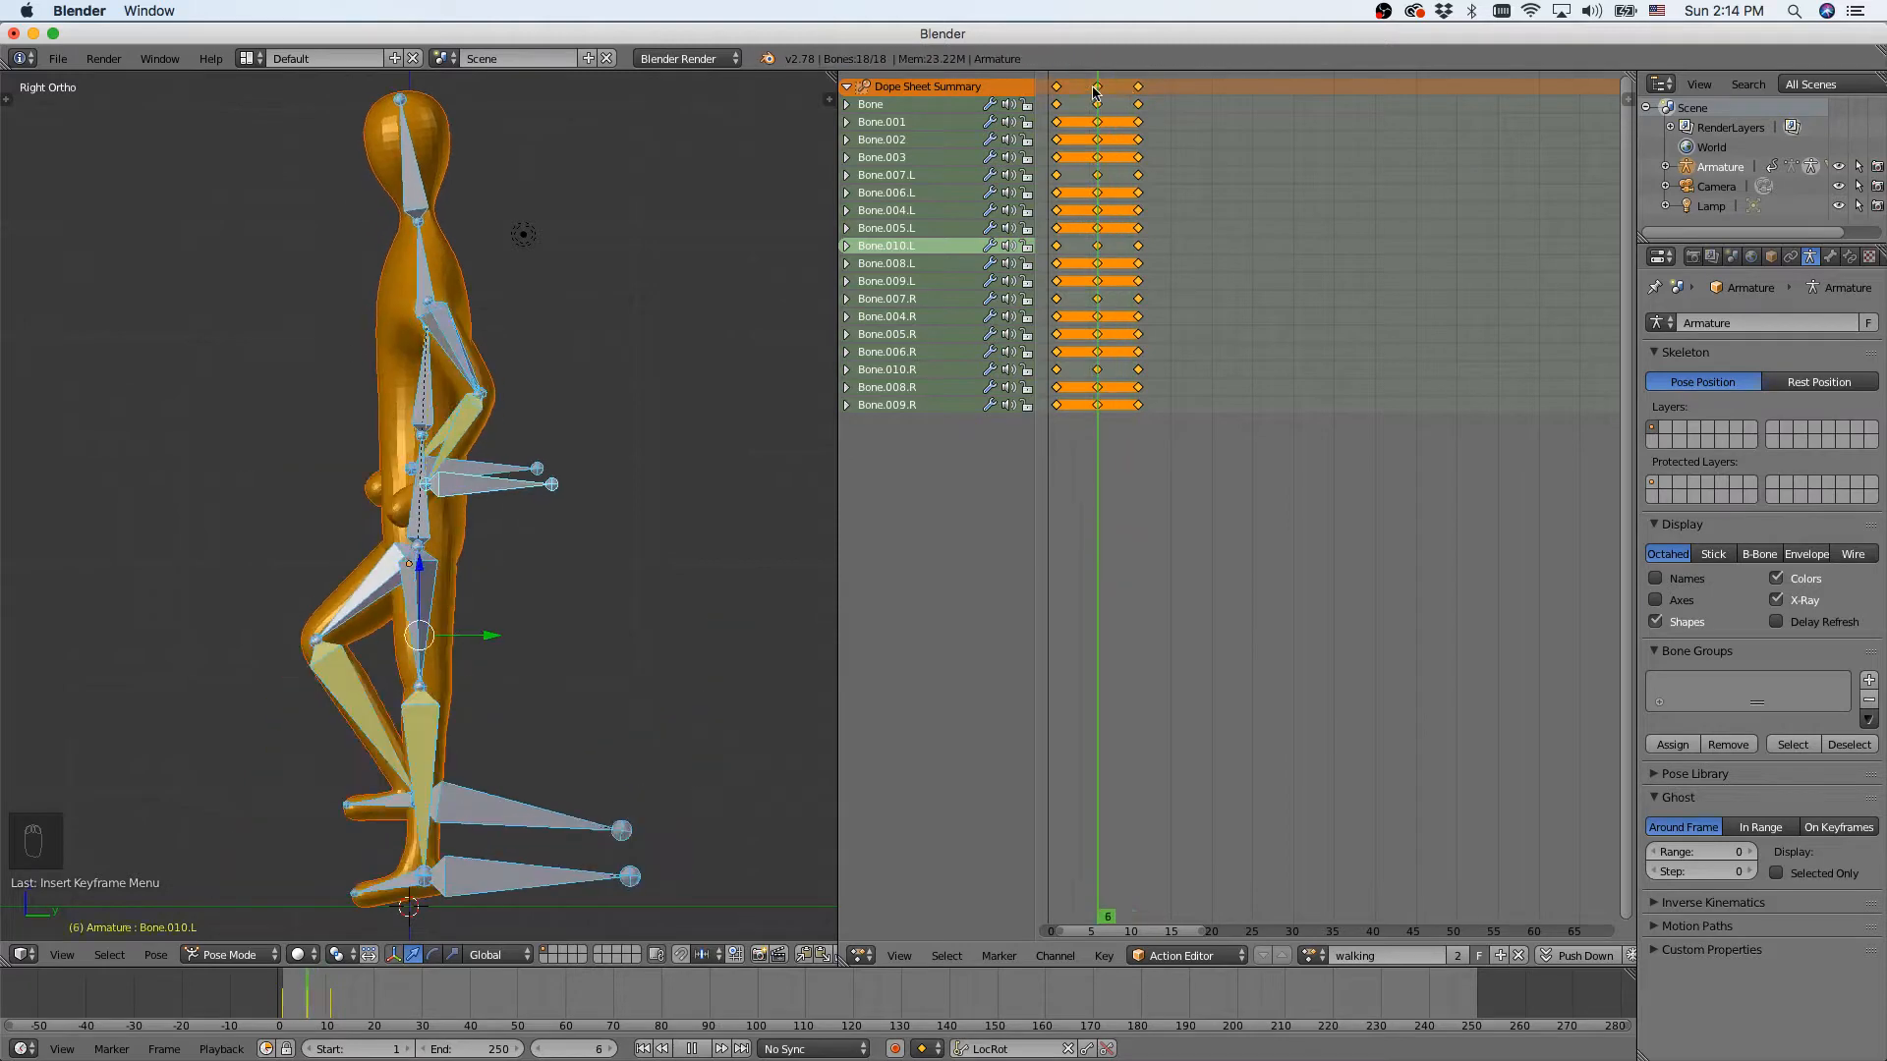
key(Escape)
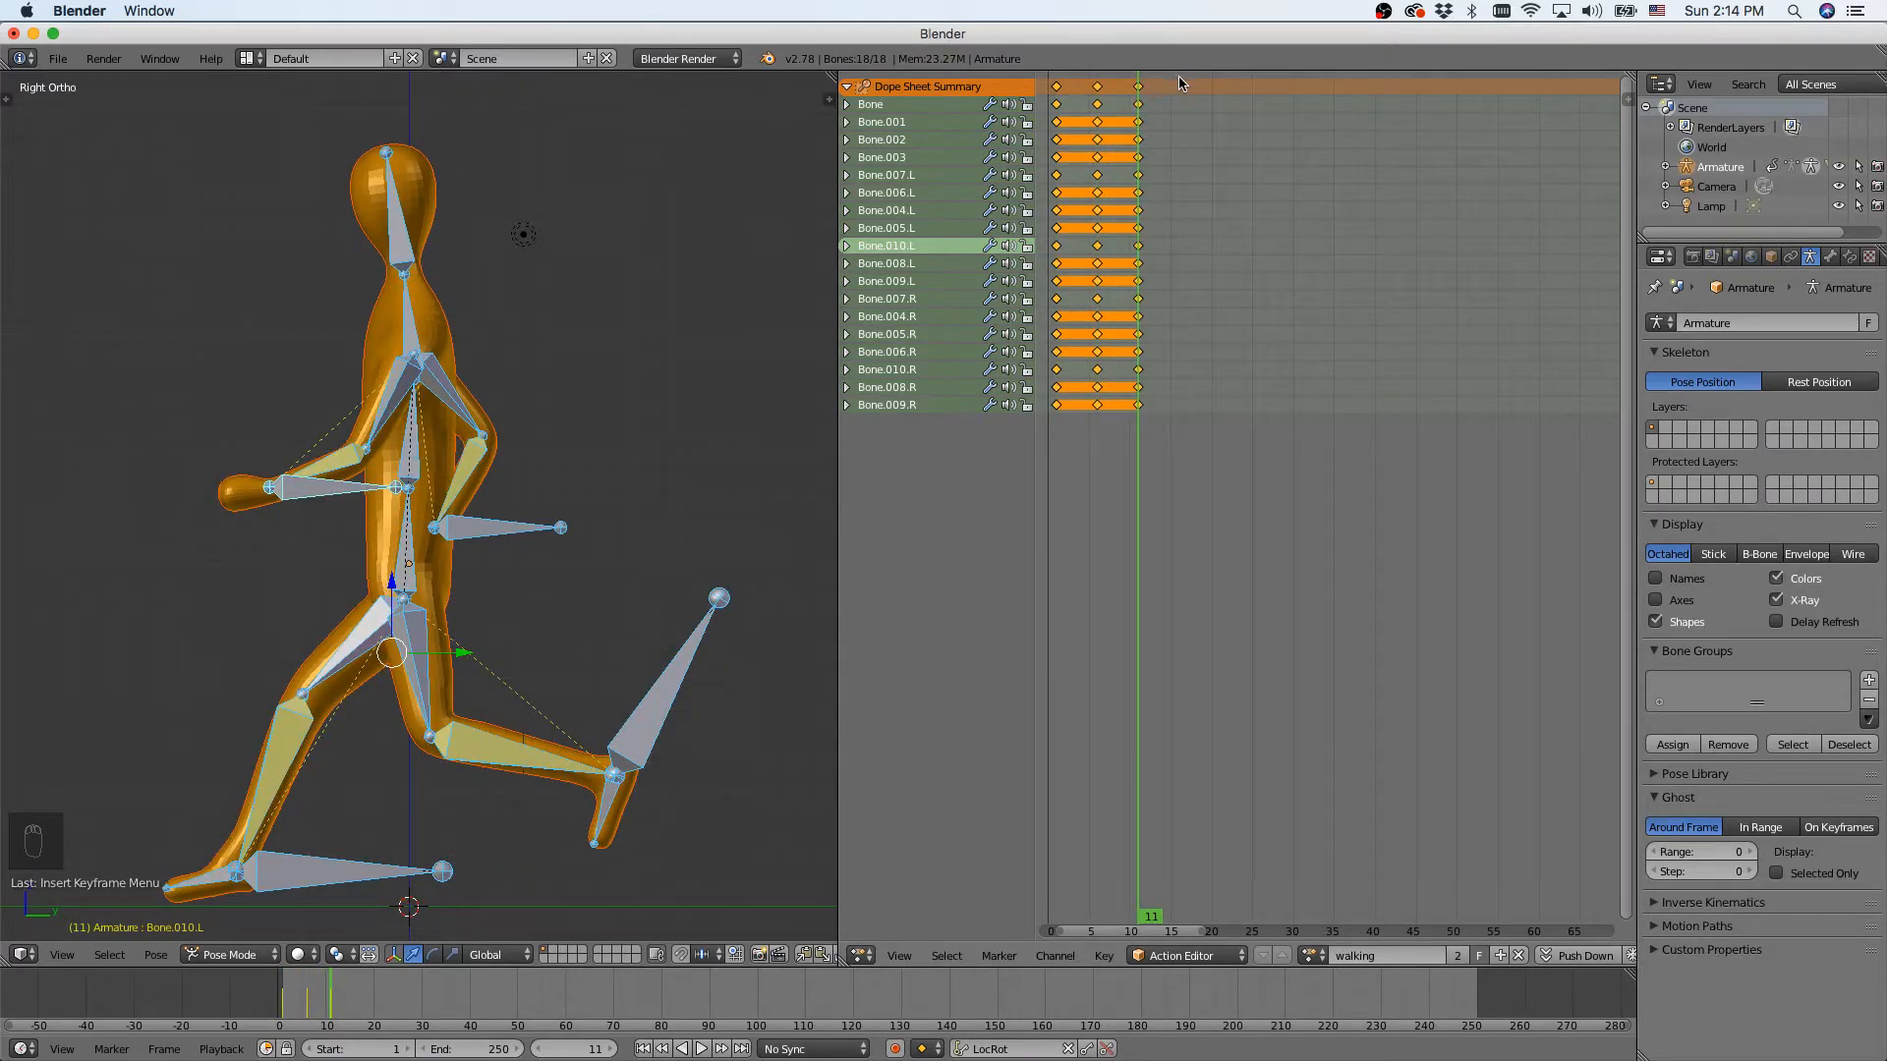
Copy the passing pose at frame 6 with all bones selected.
click(1179, 84)
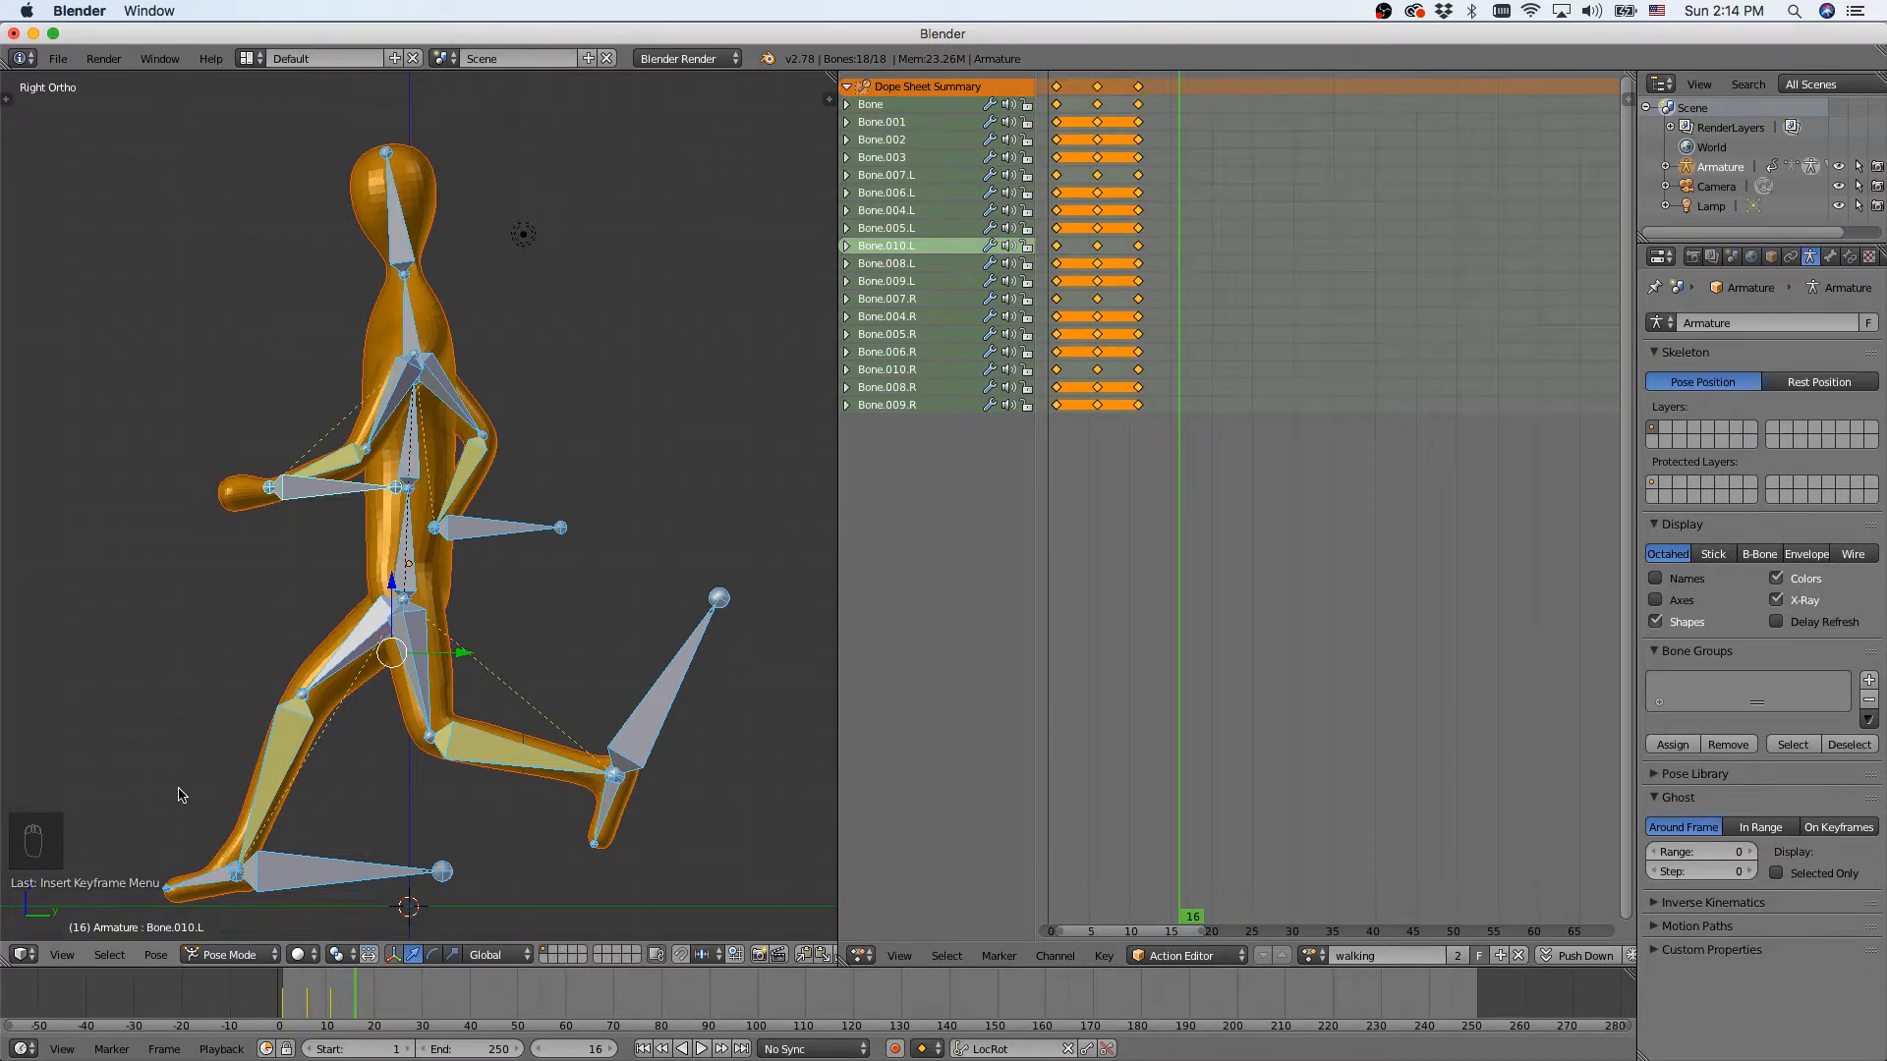
click(1099, 86)
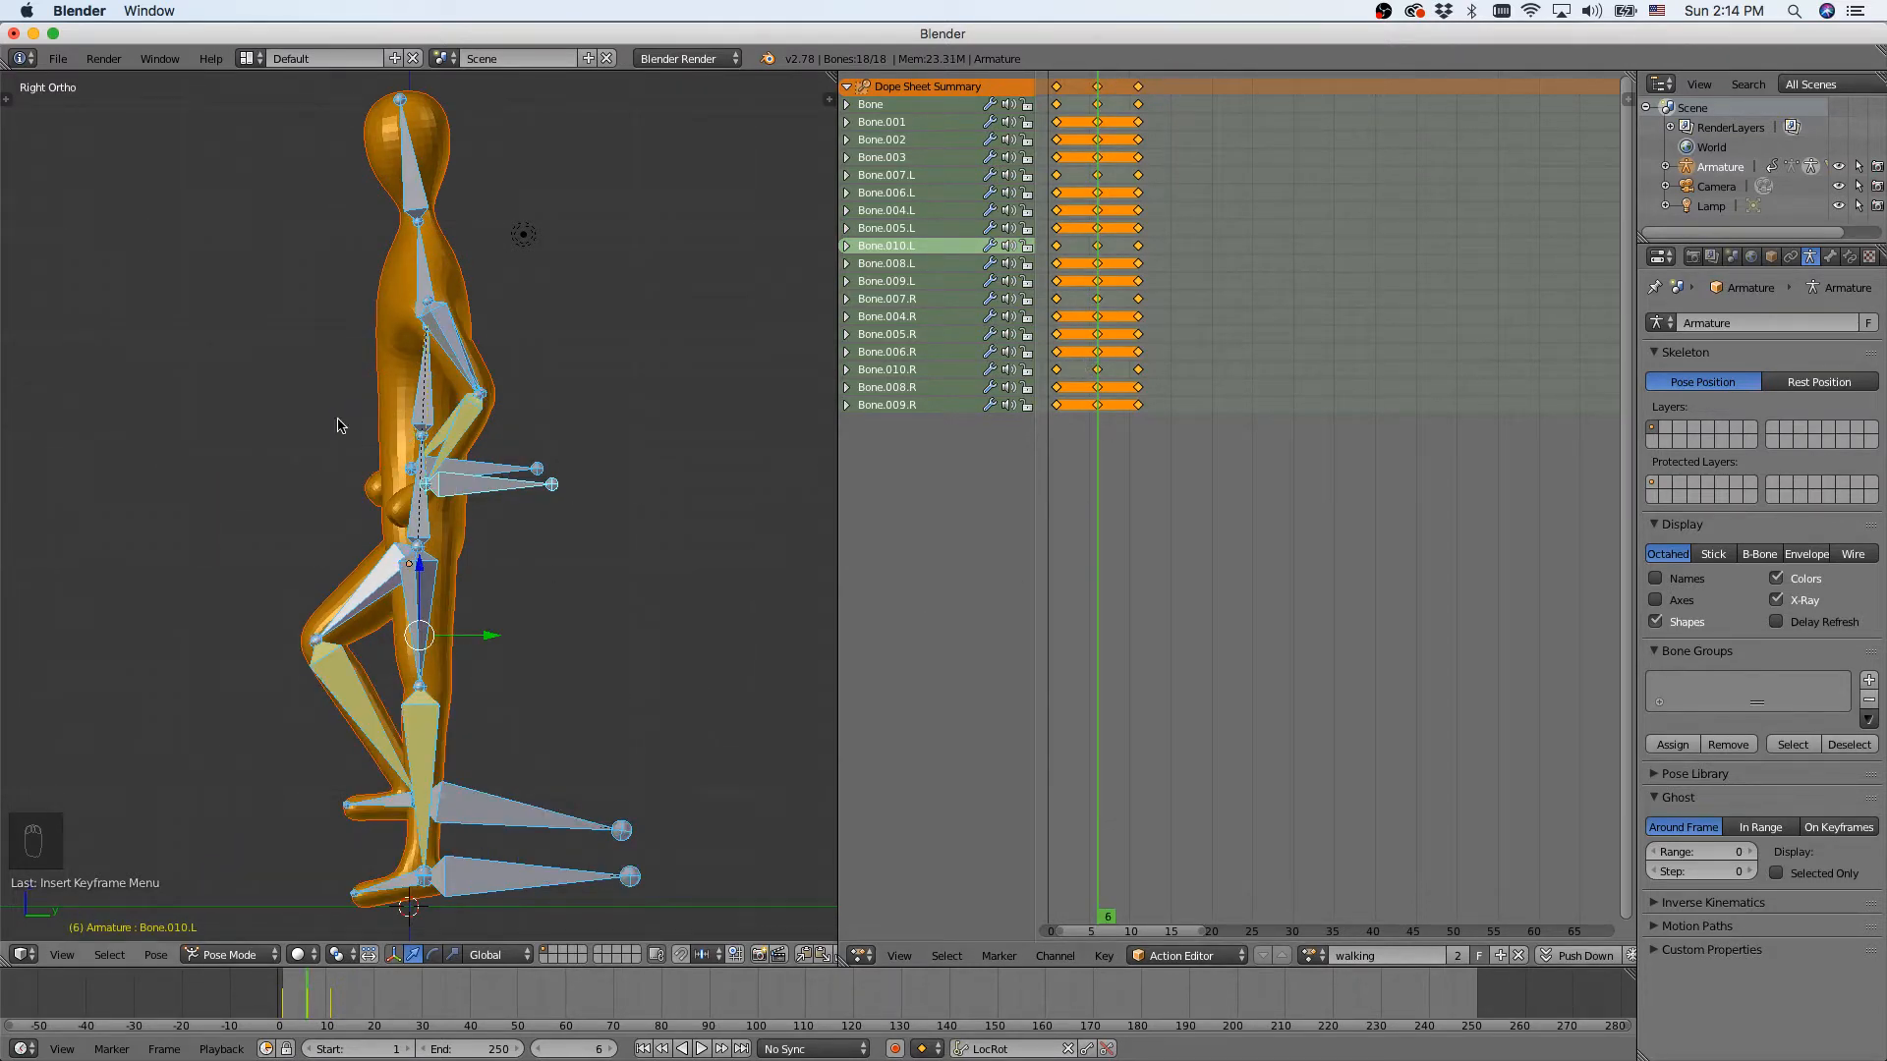
key(a)
key(a)
key(a)
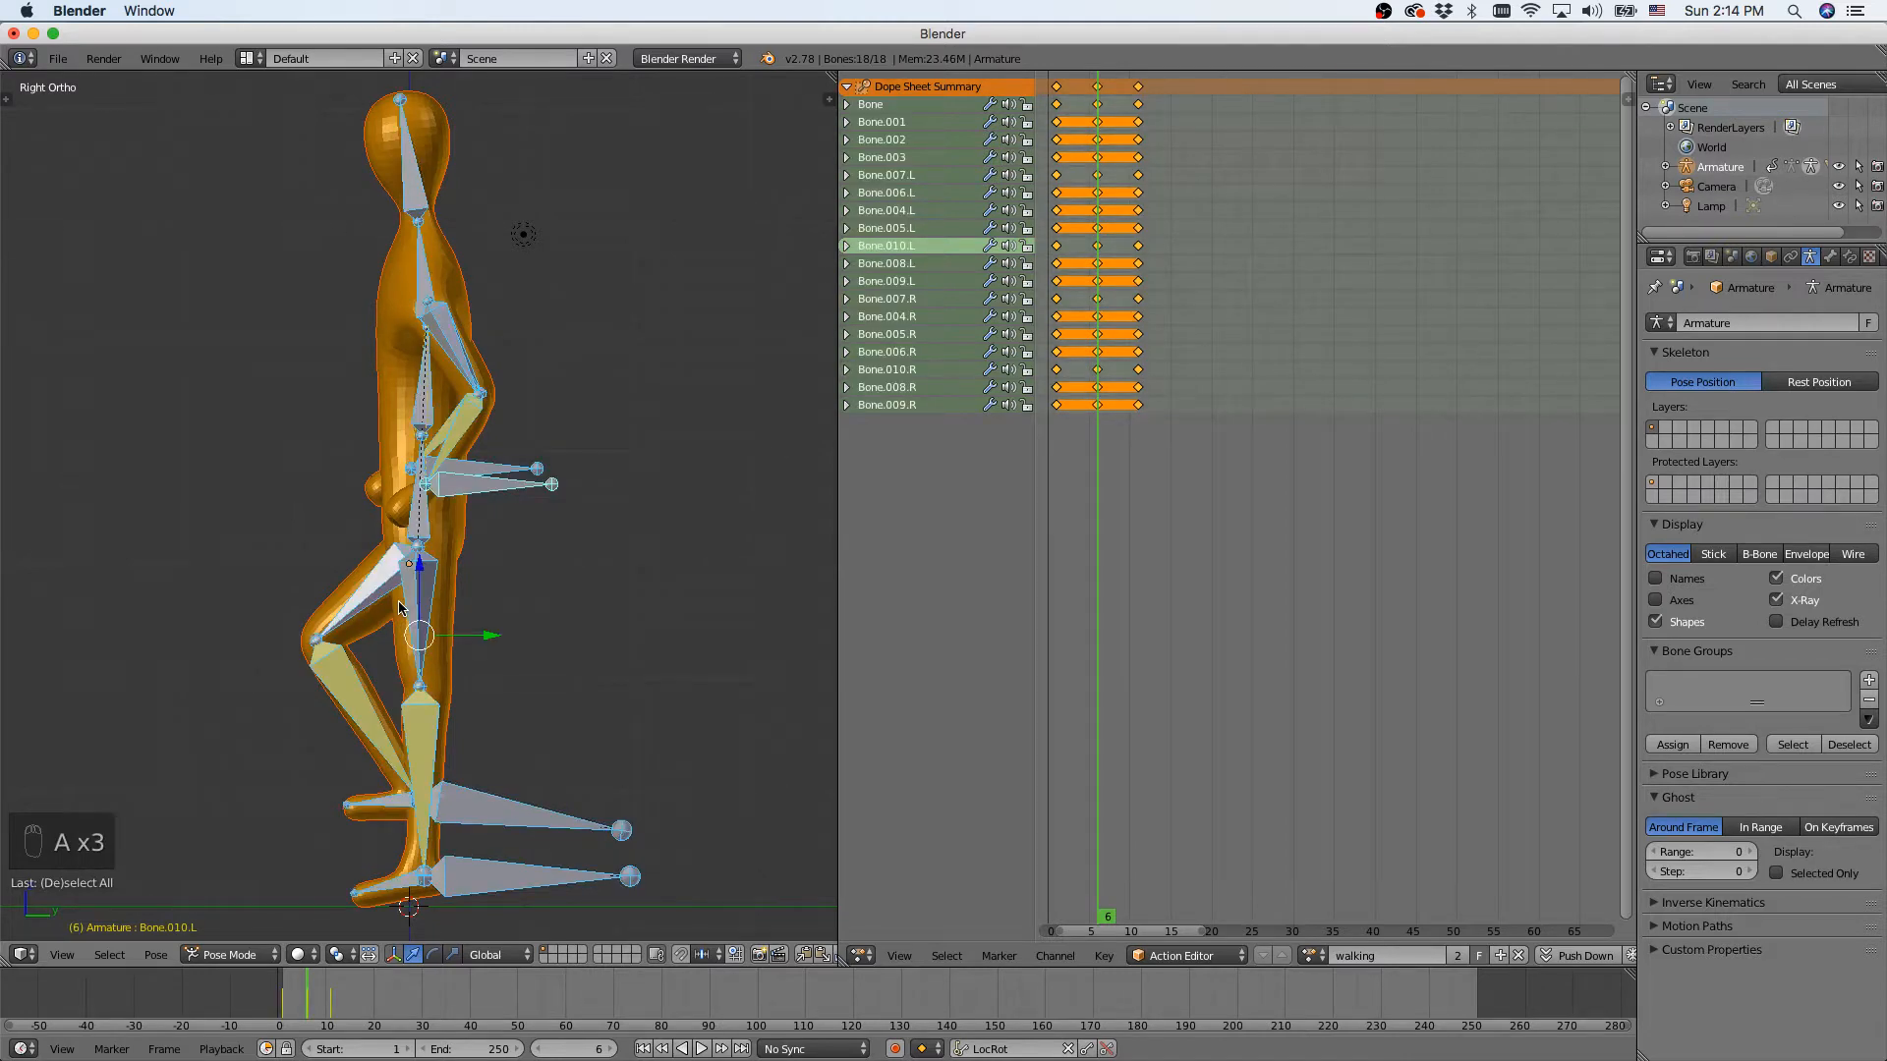
key(ctrl+c)
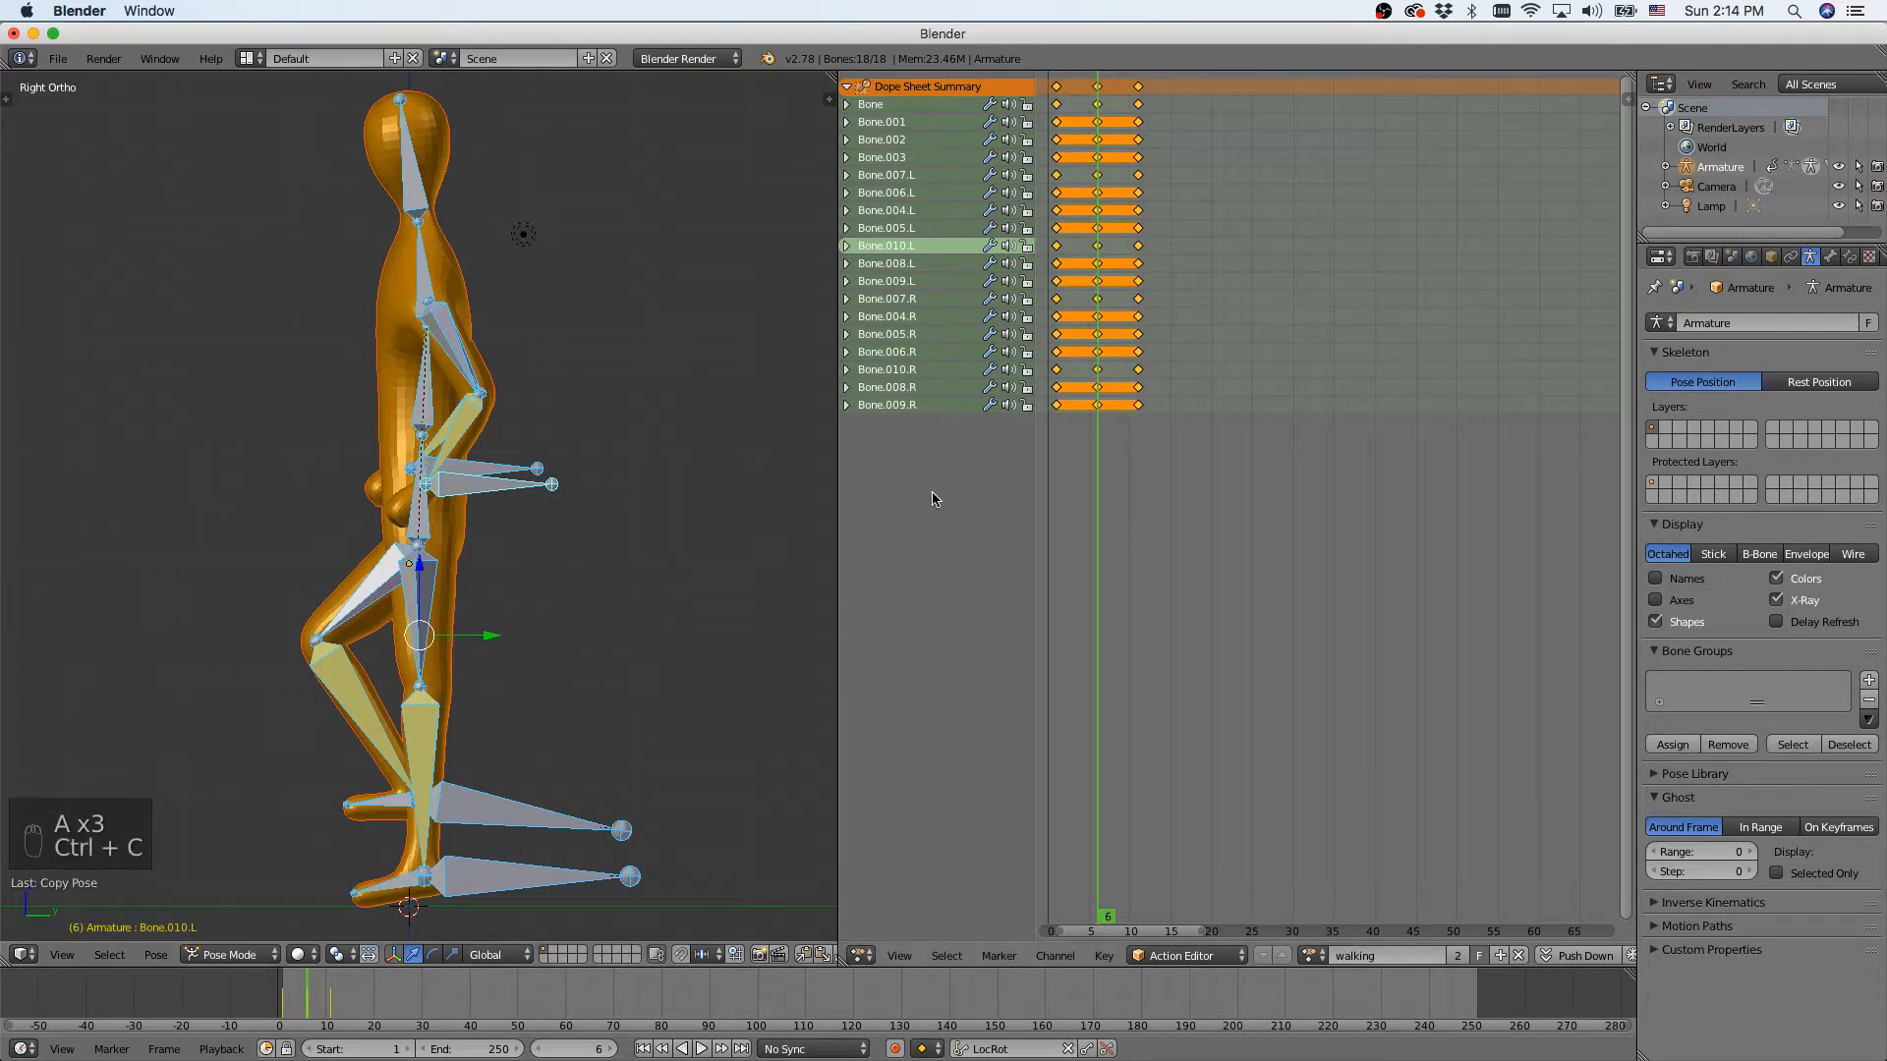
Paste the copied passing pose mirrored at frame 16 and insert a keyframe for all bones.
click(1179, 82)
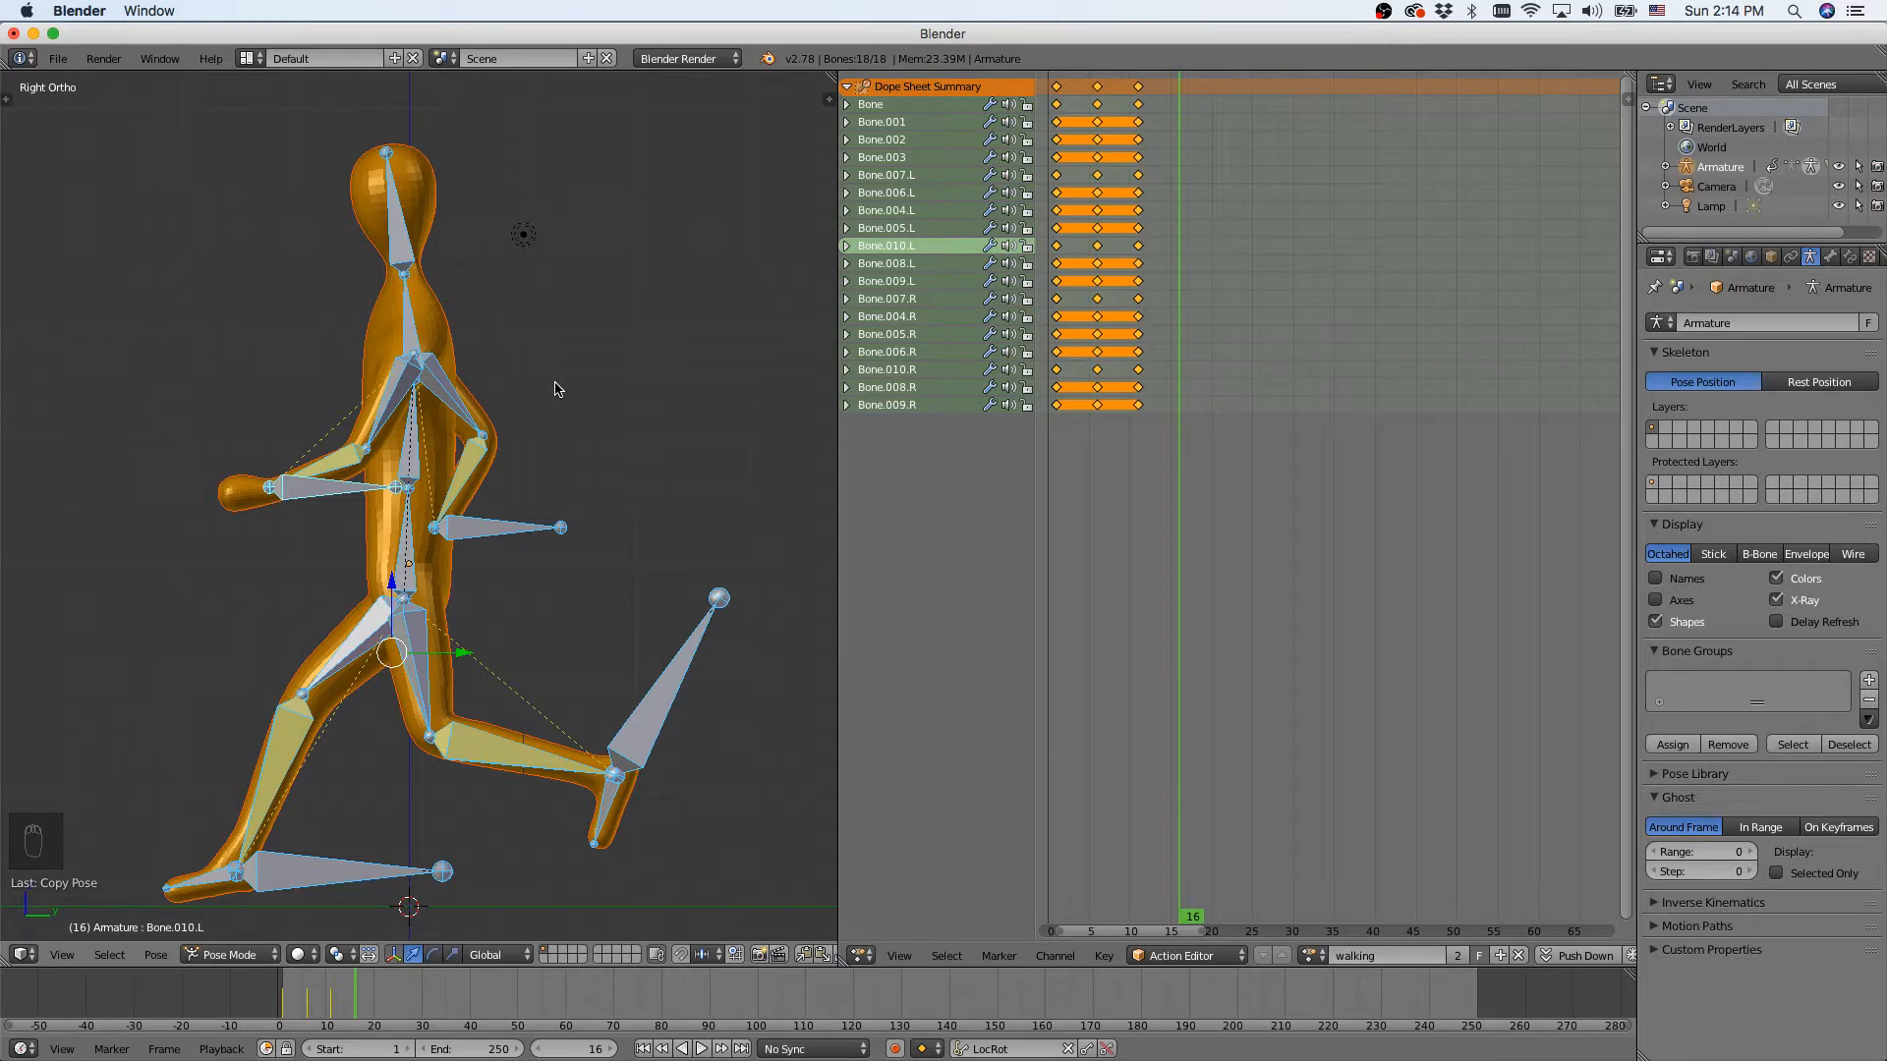
key(ctrl+shift+v)
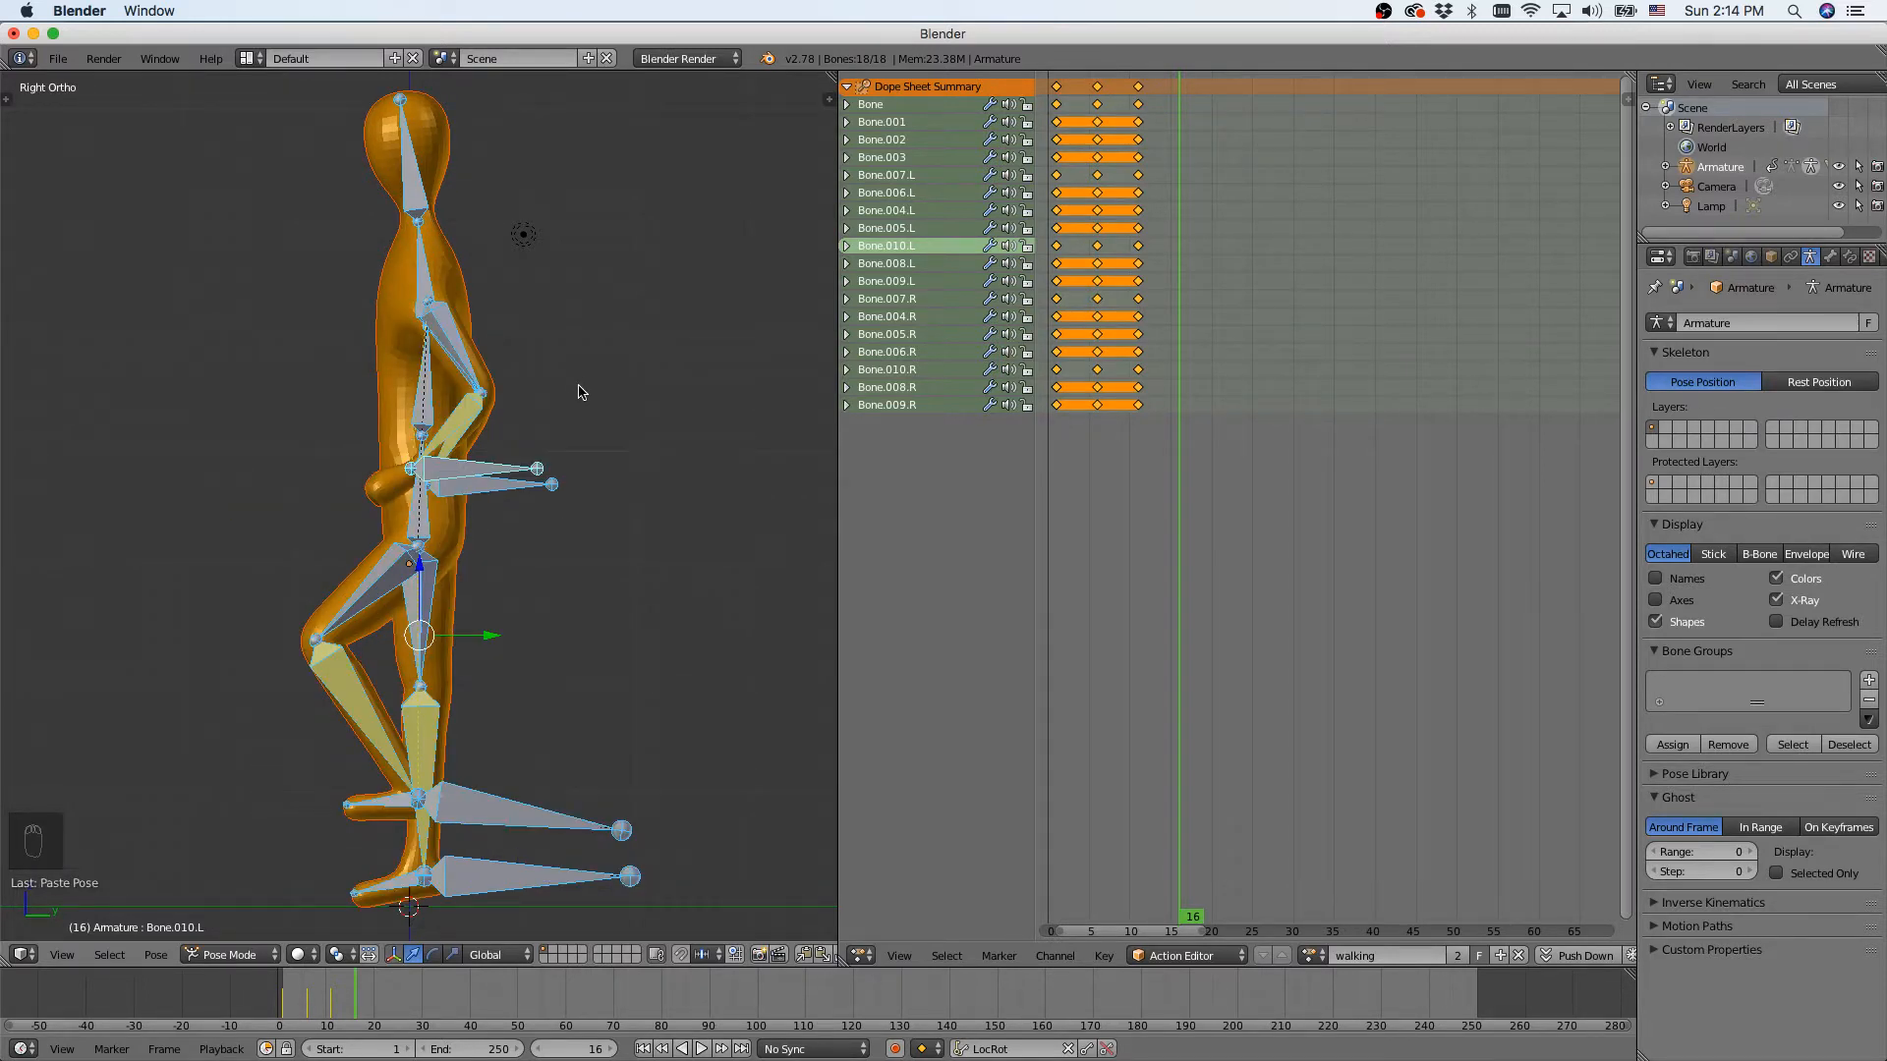
key(i)
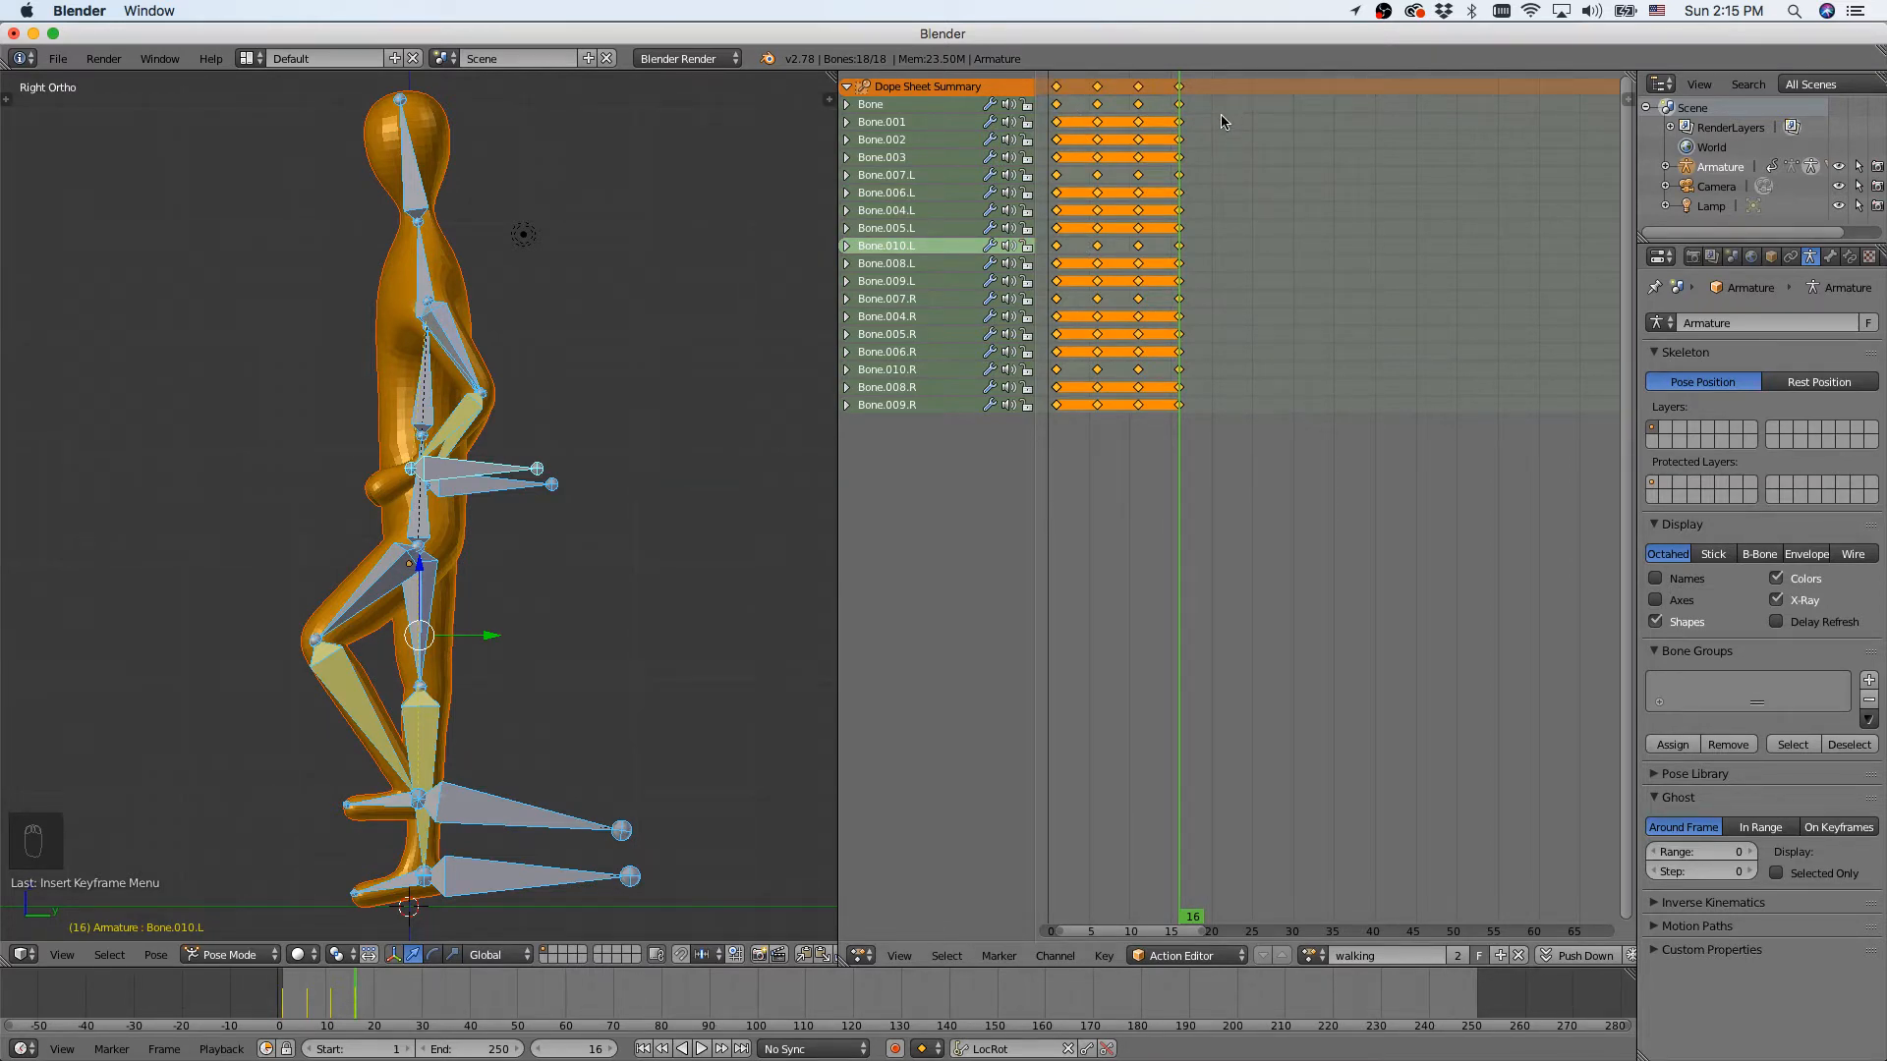
Copy the stride pose from frame 1, paste it unmirrored at frame 21 and keyframe all bones to close the cycle.
click(1059, 82)
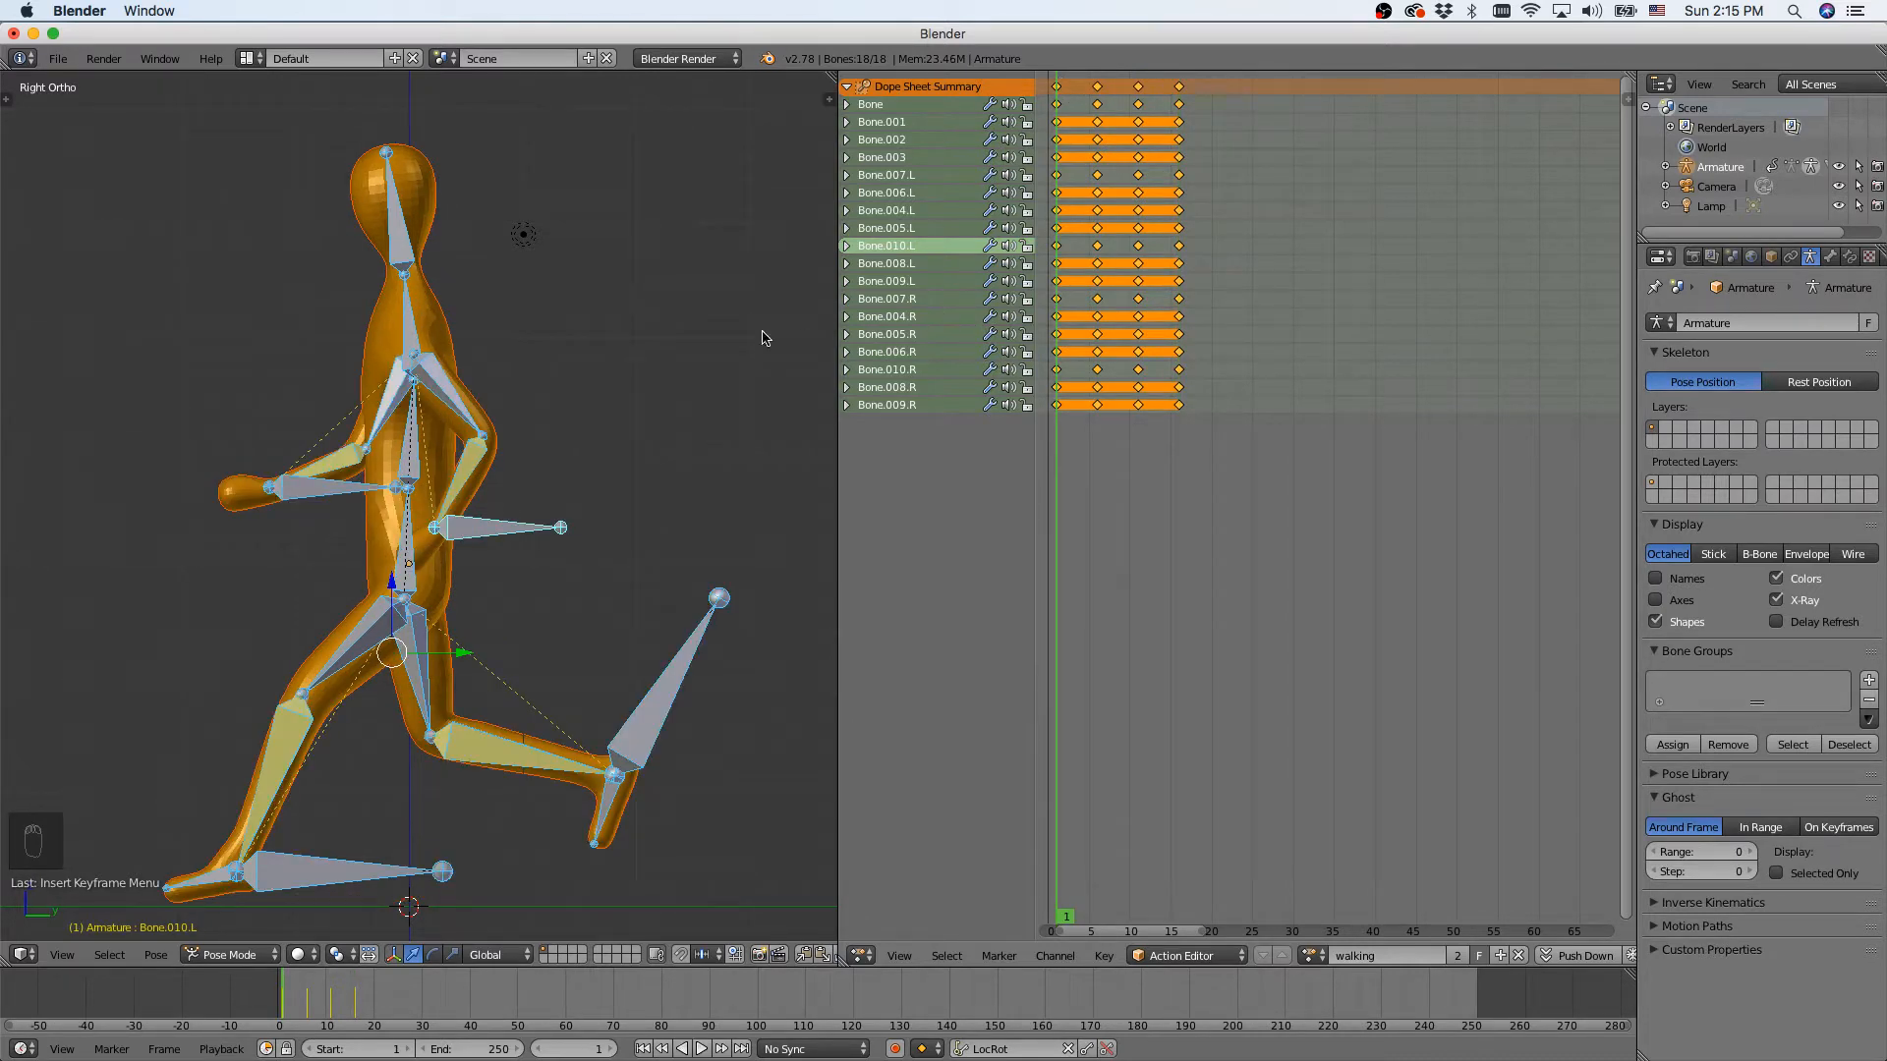
key(ctrl+c)
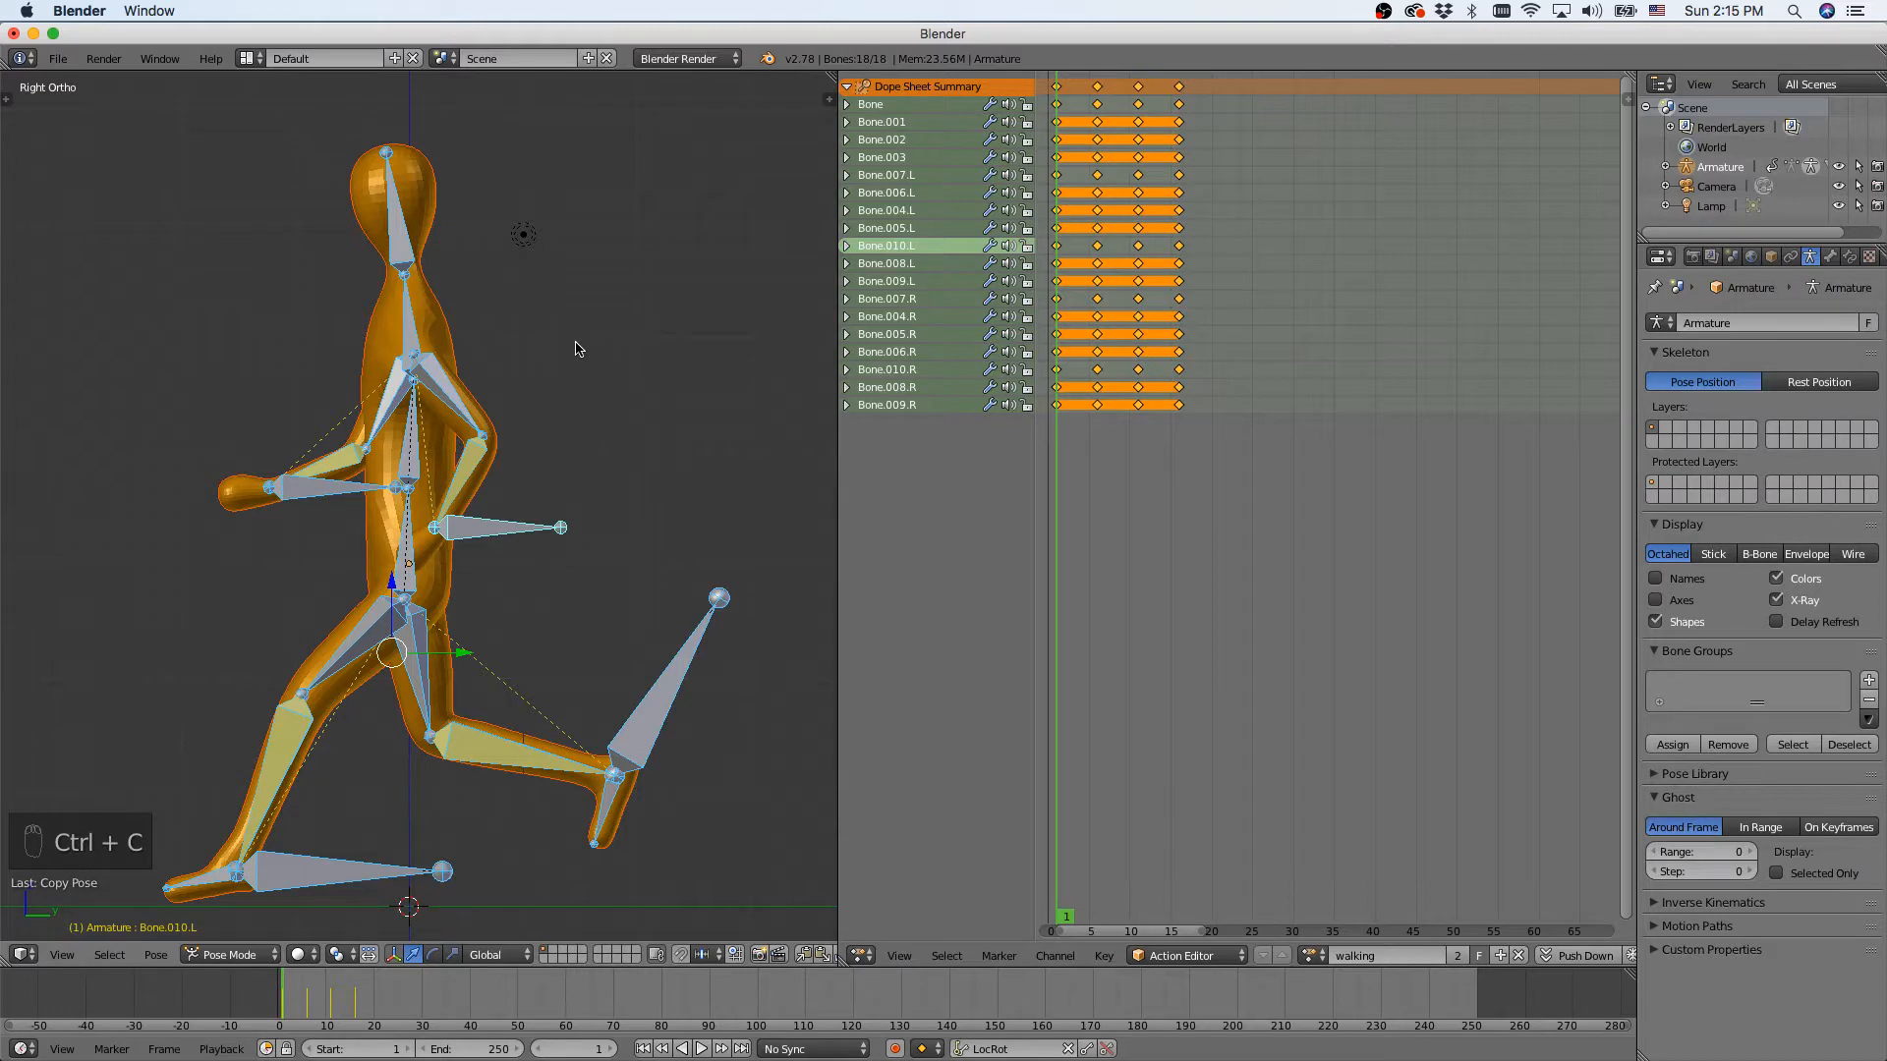
click(1219, 98)
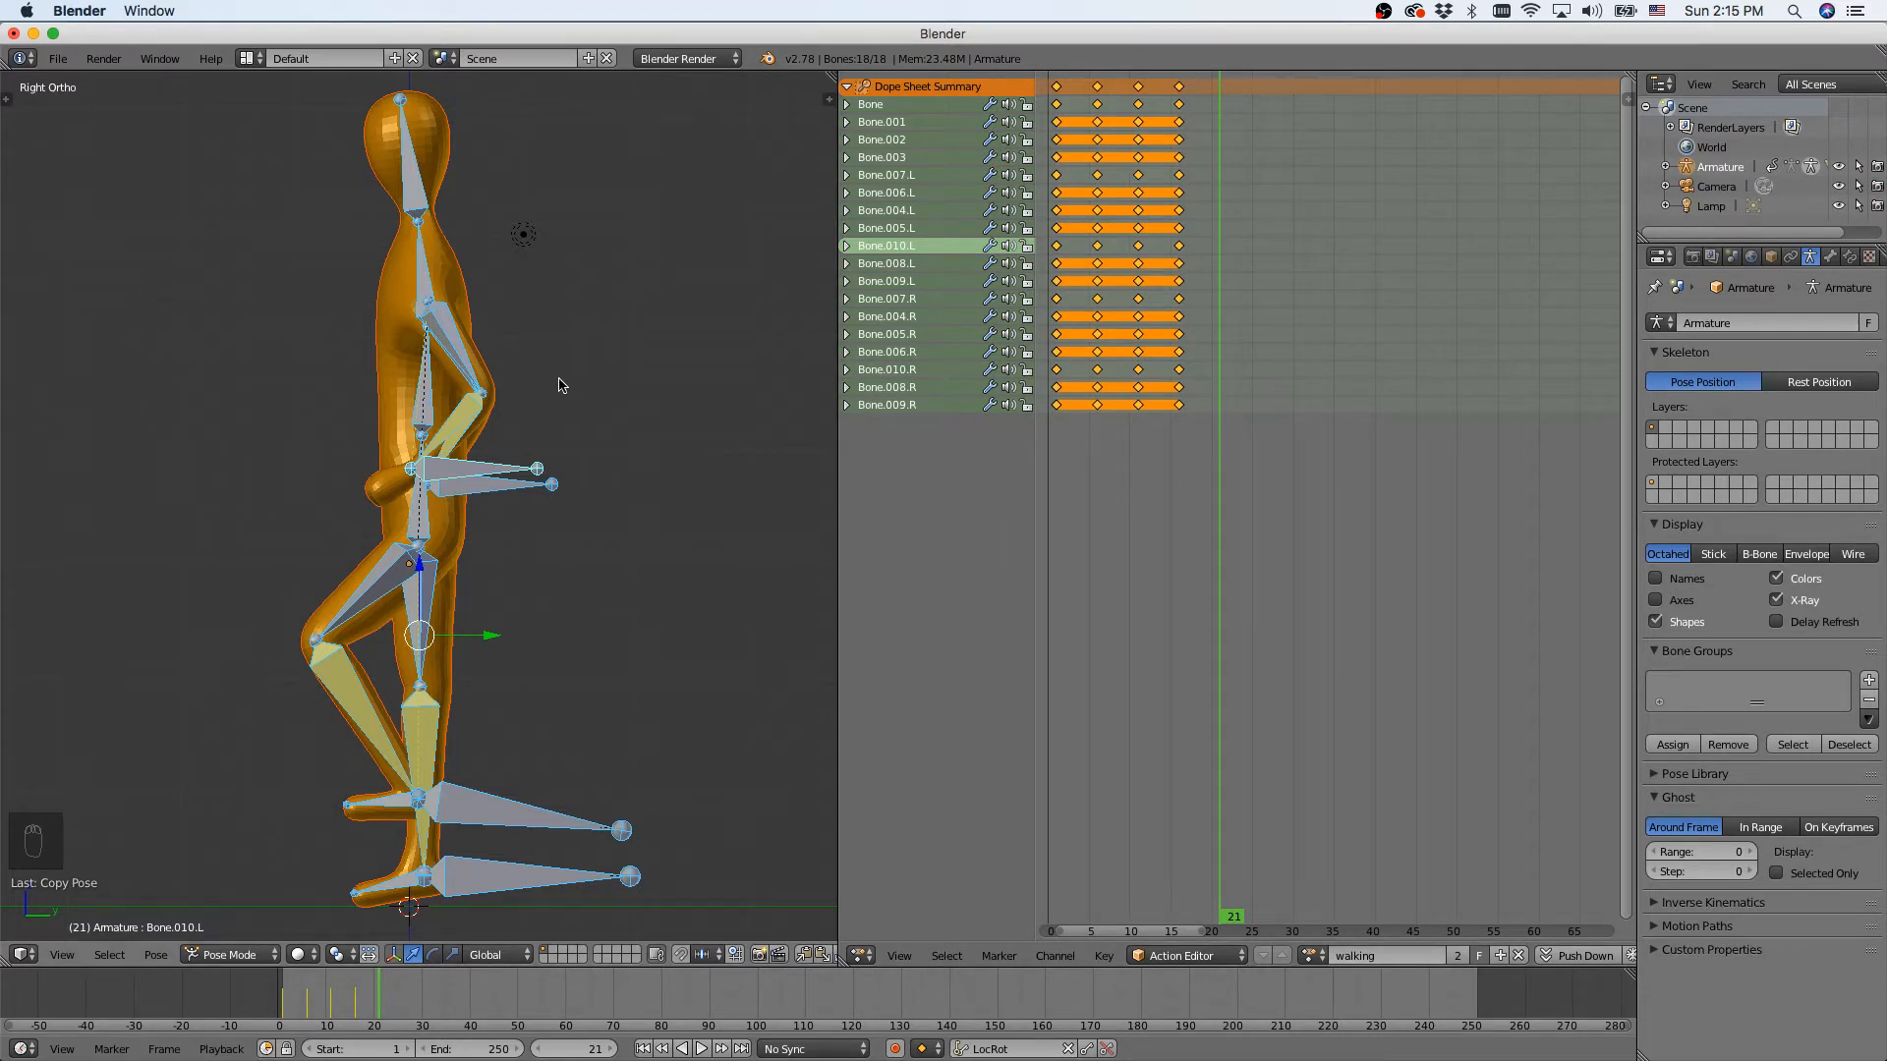
key(ctrl+v)
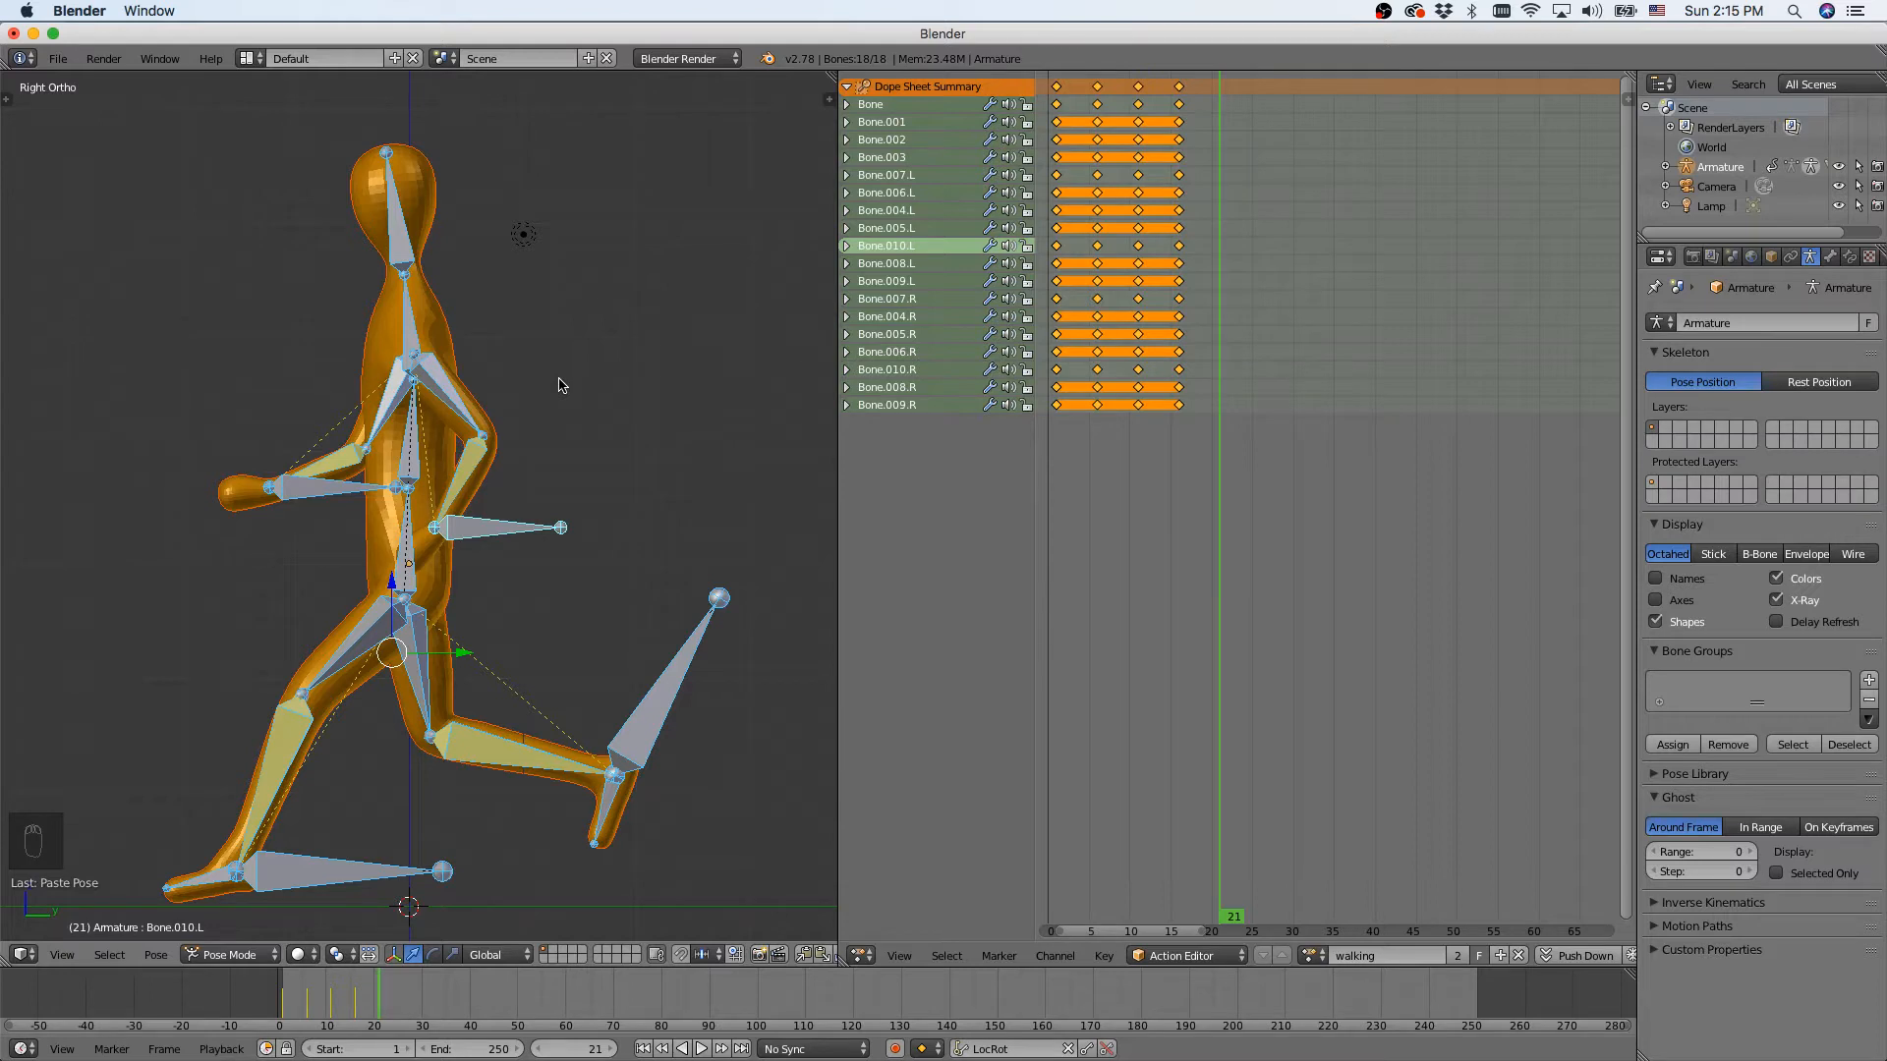
key(i)
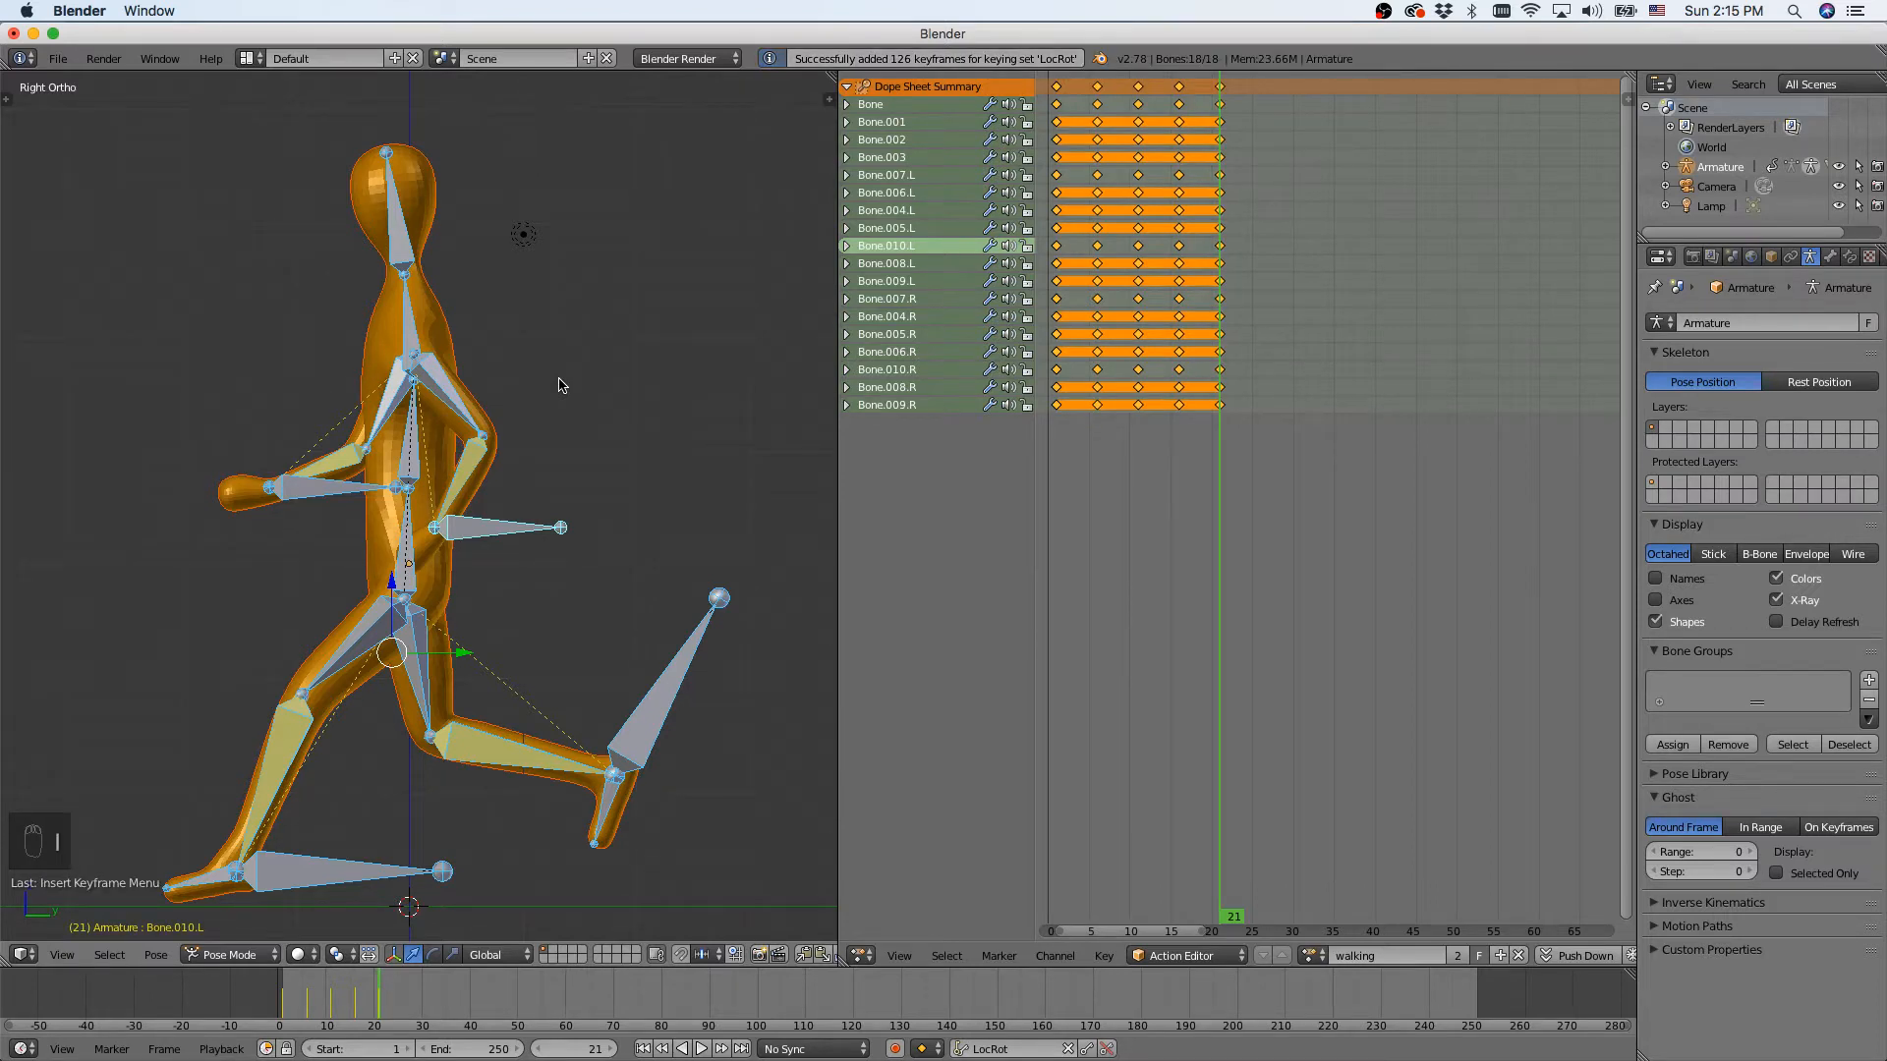
Scrub through the walk cycle up to frame 21 to check the motion between the keyed poses.
key(shift+alt+a)
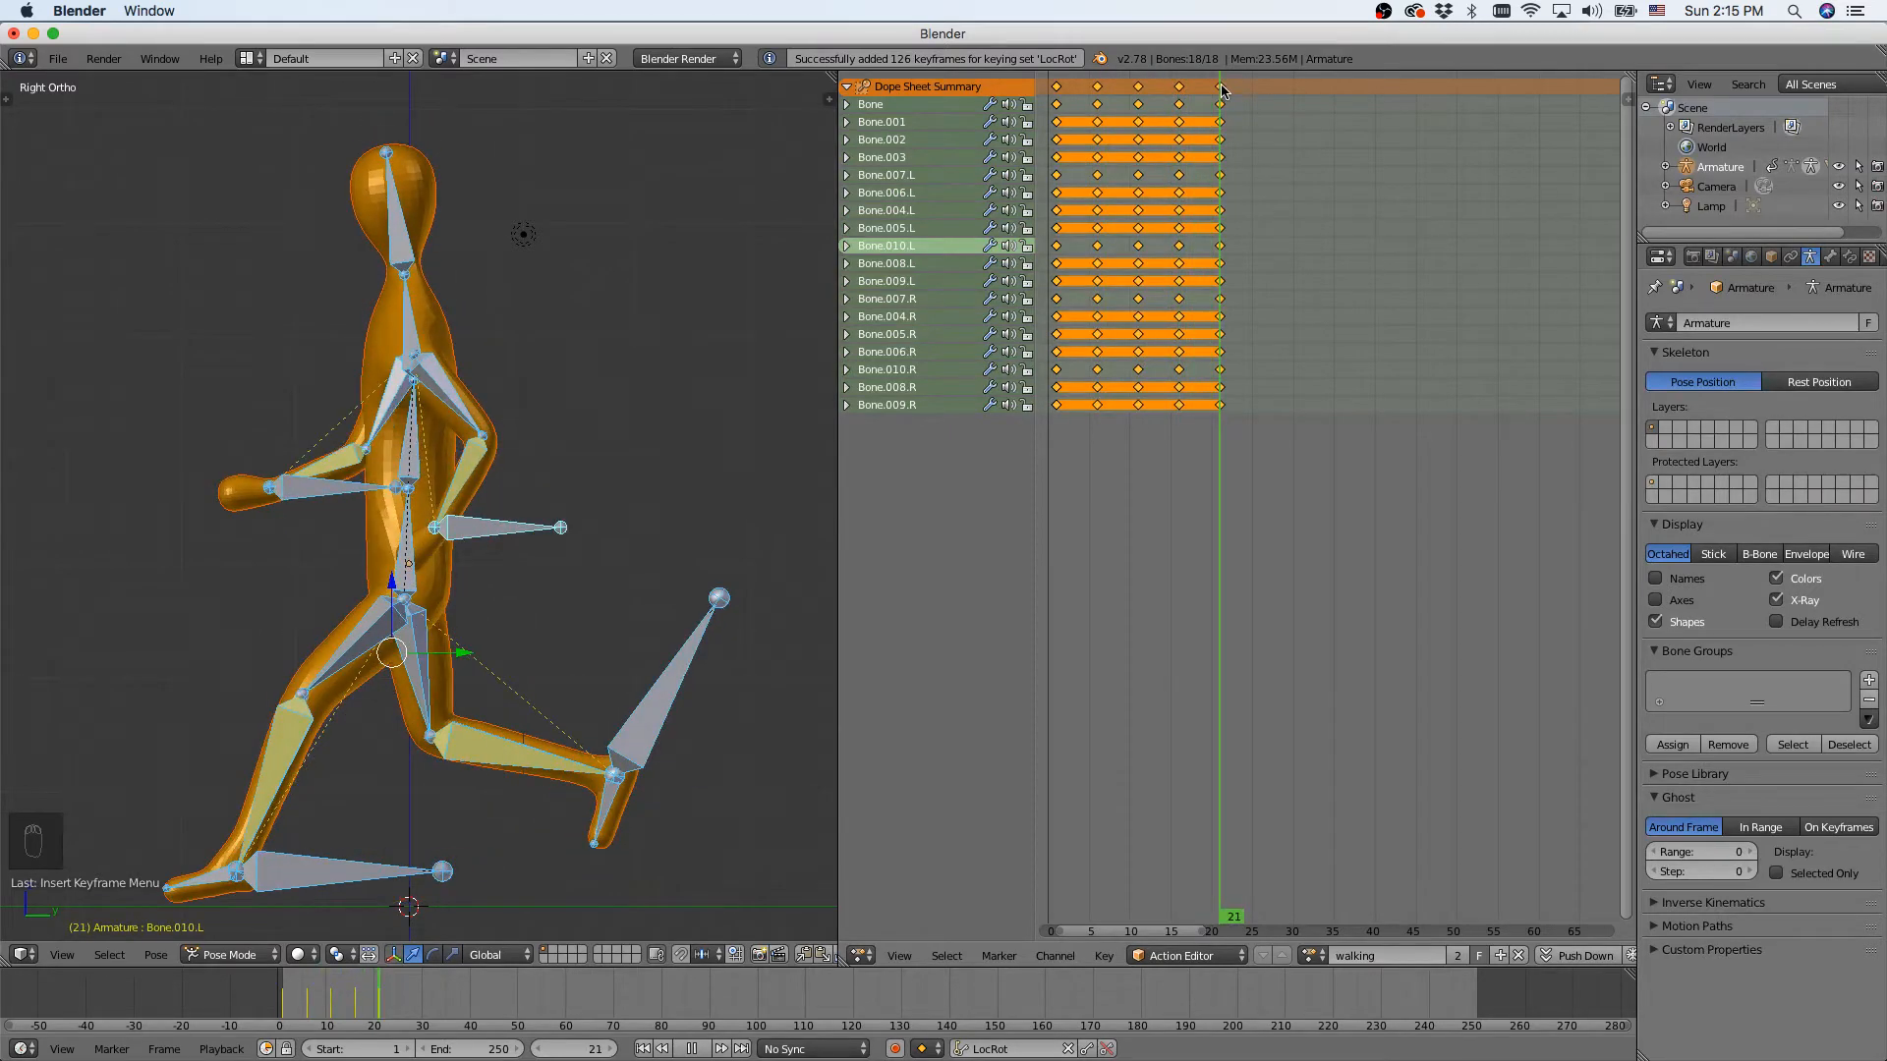
drag(1045, 90, 1219, 84)
key(alt+a)
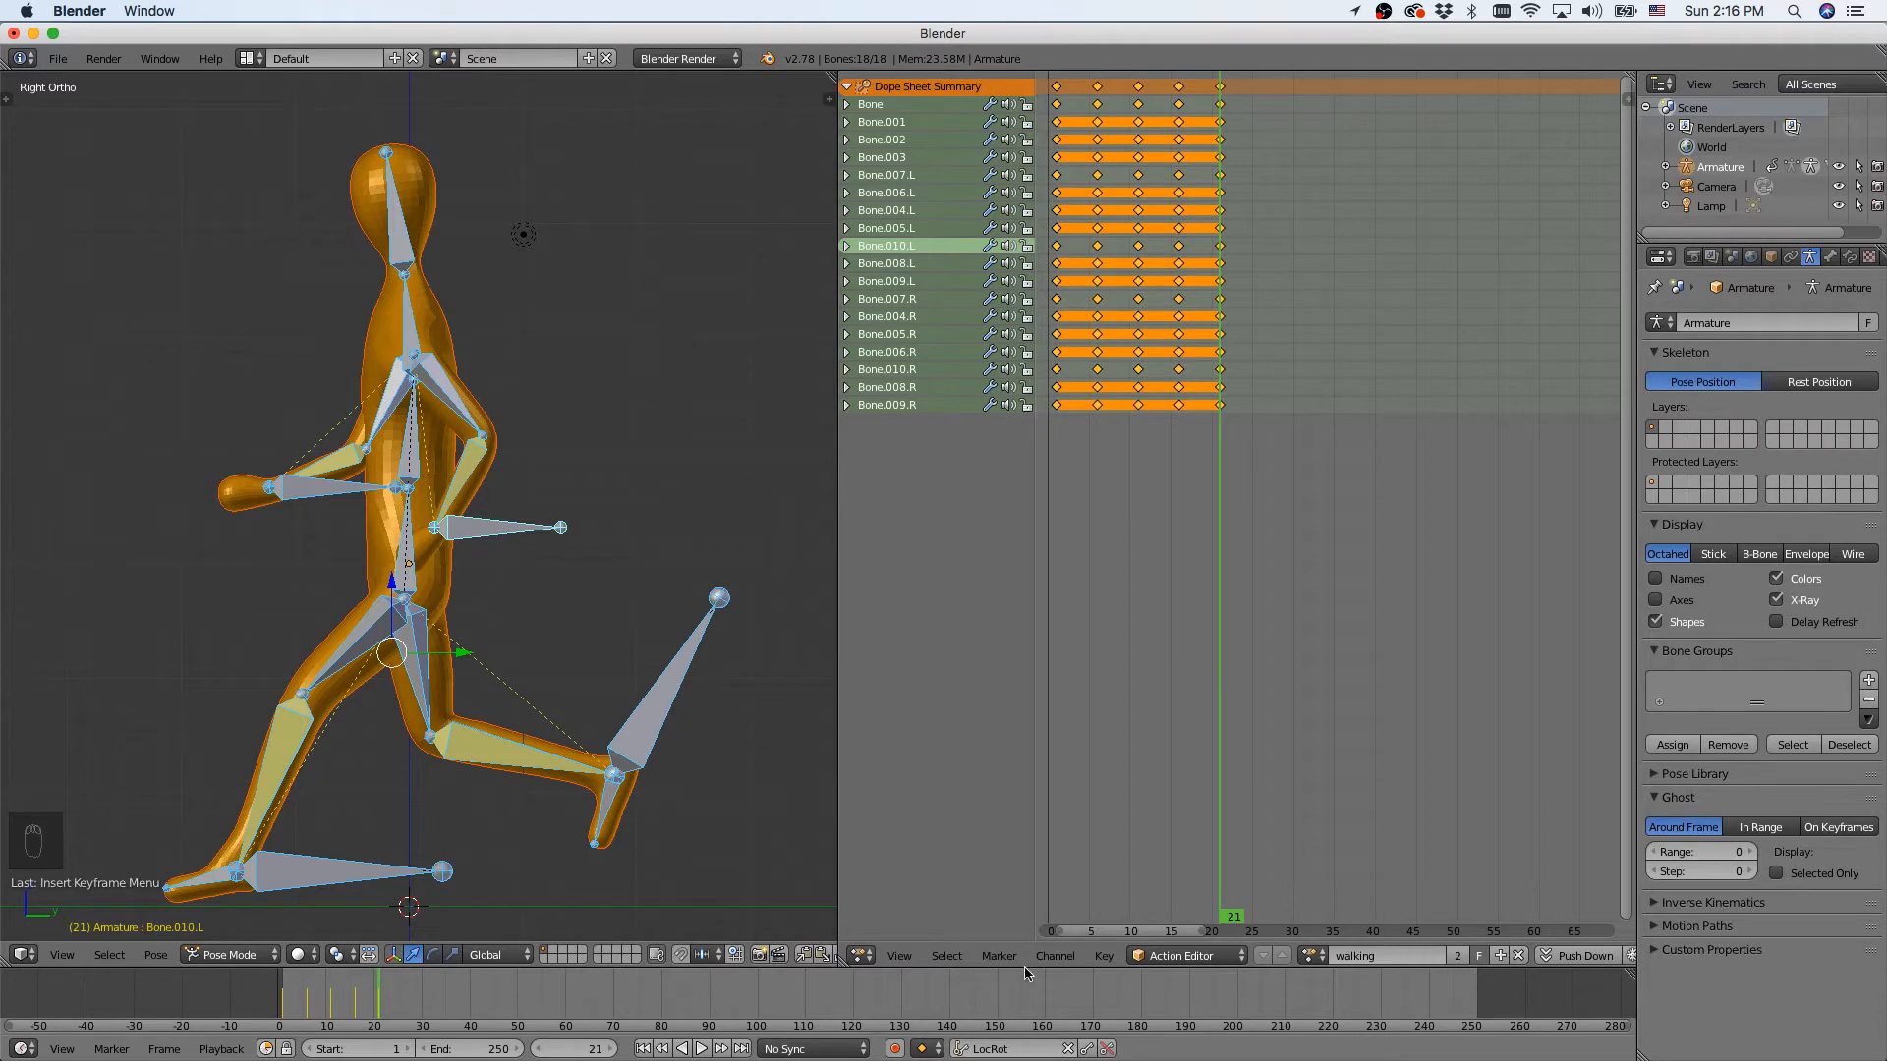
Set the animation's end frame to 21 and play the looping walk cycle, stopping it after checking.
click(495, 1050)
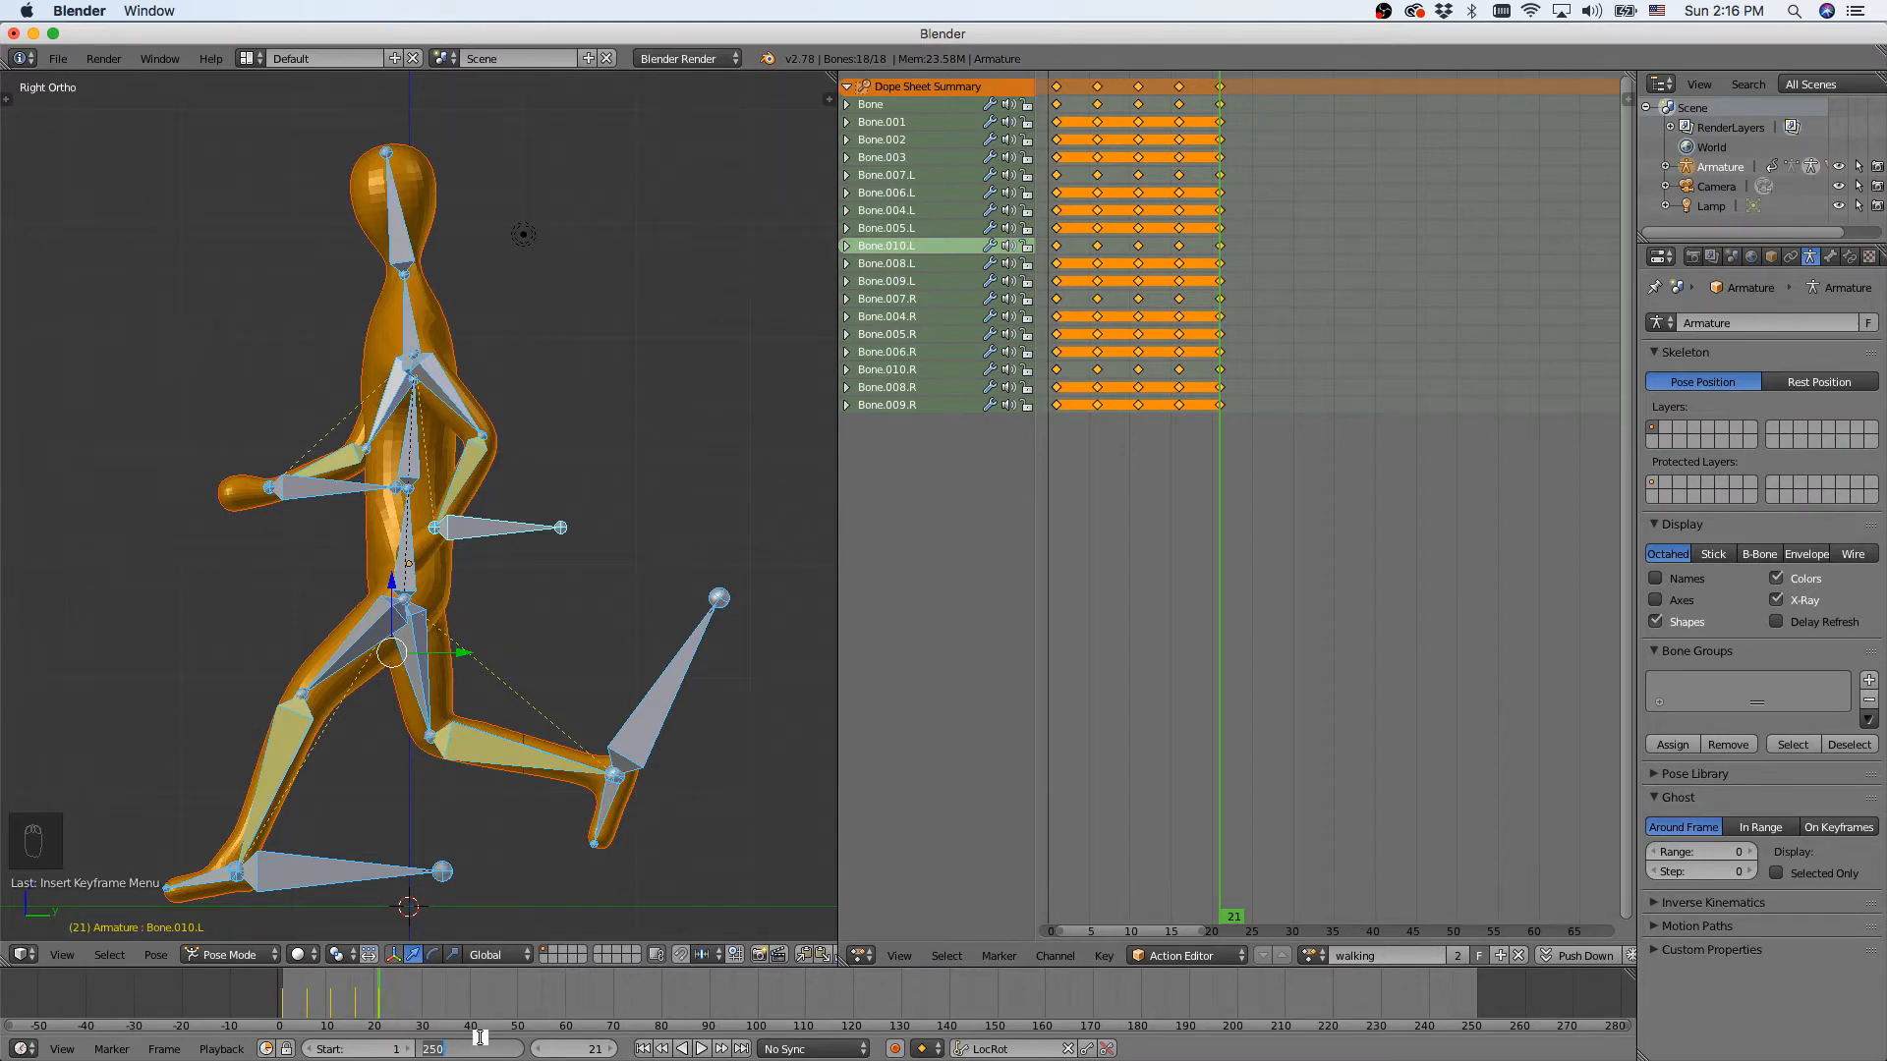
text(21)
key(Return)
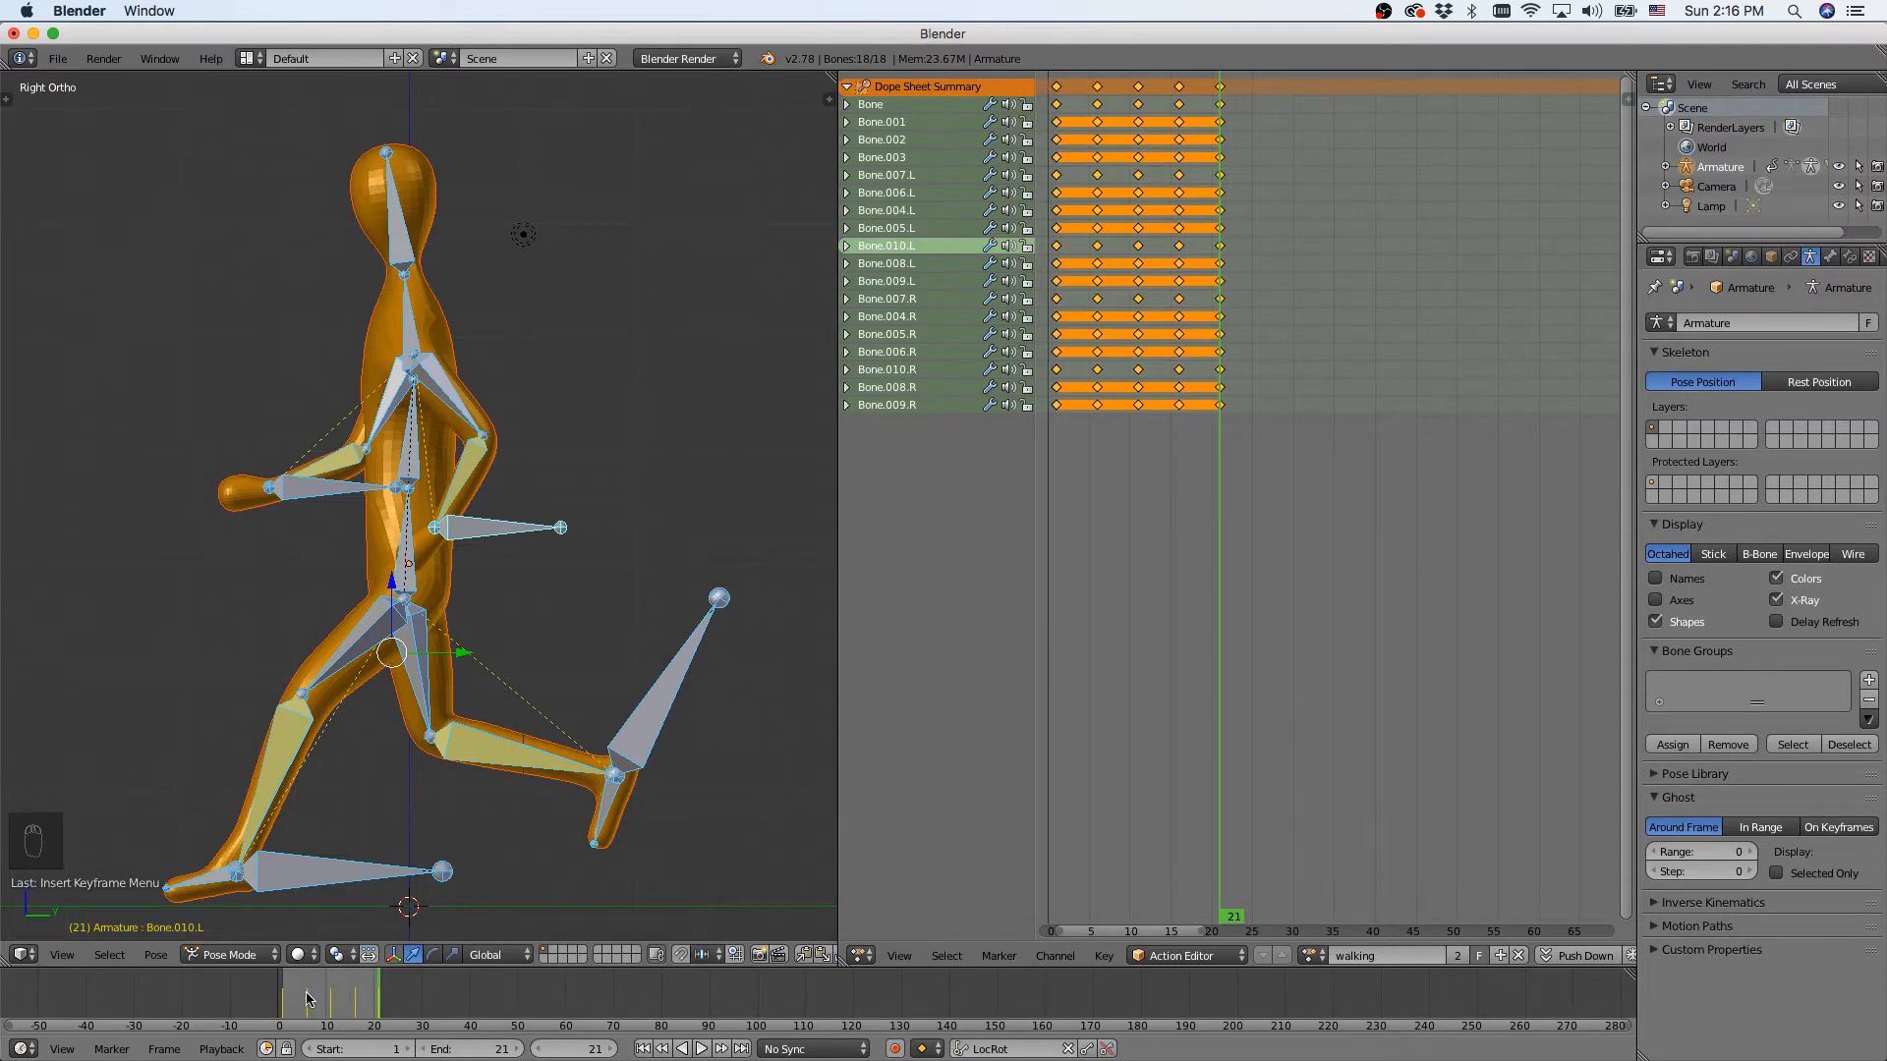
click(702, 1050)
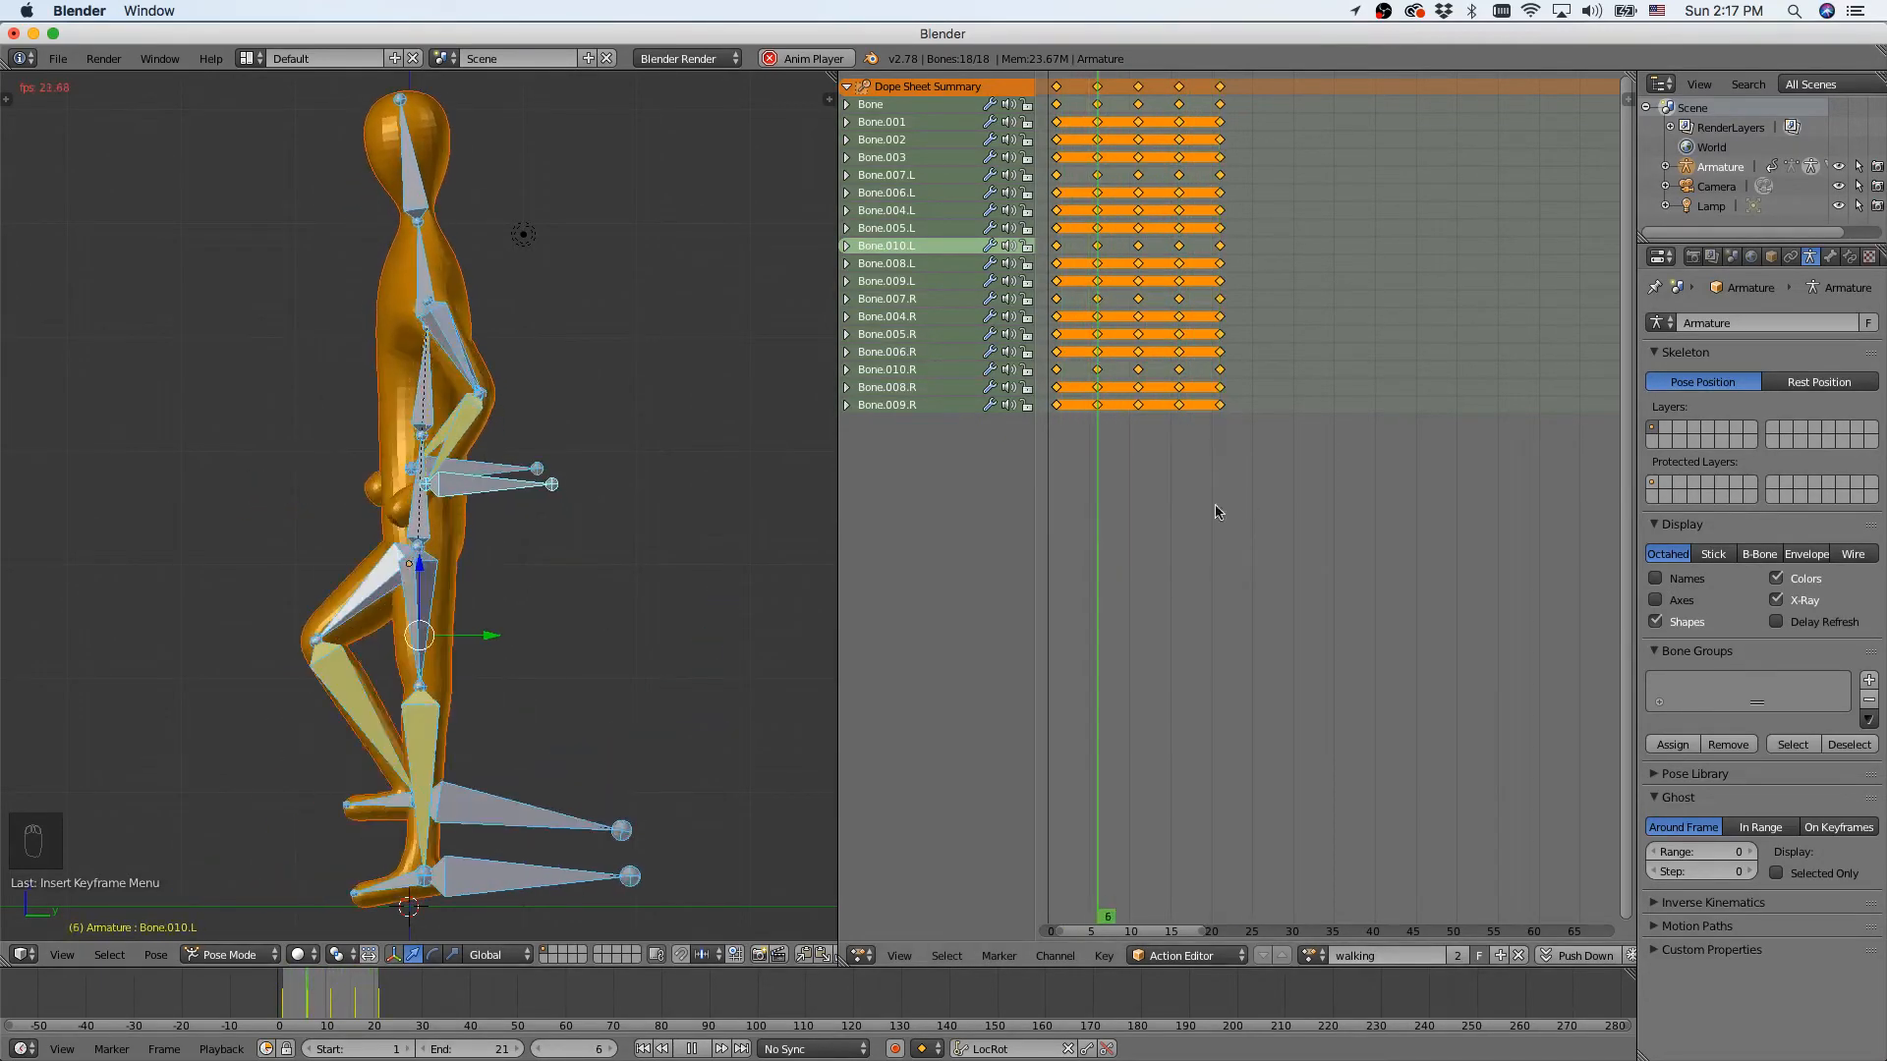
click(691, 1050)
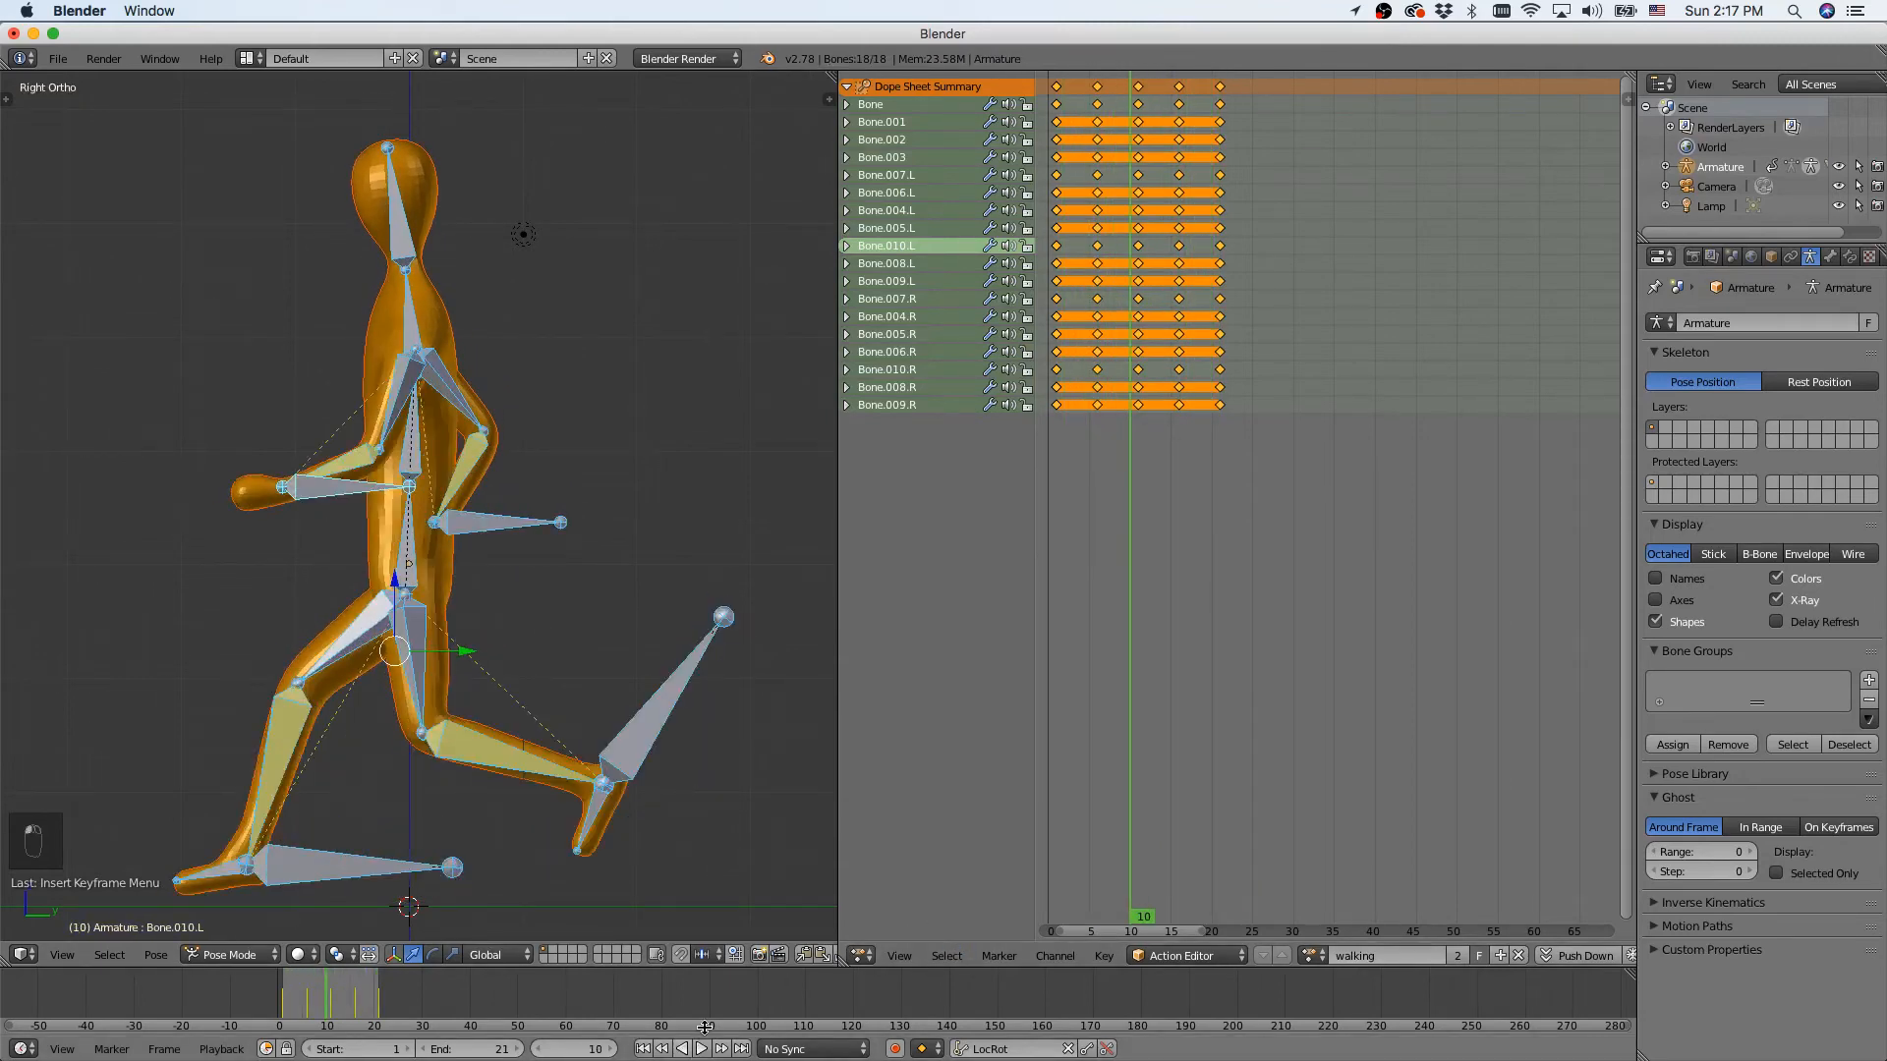